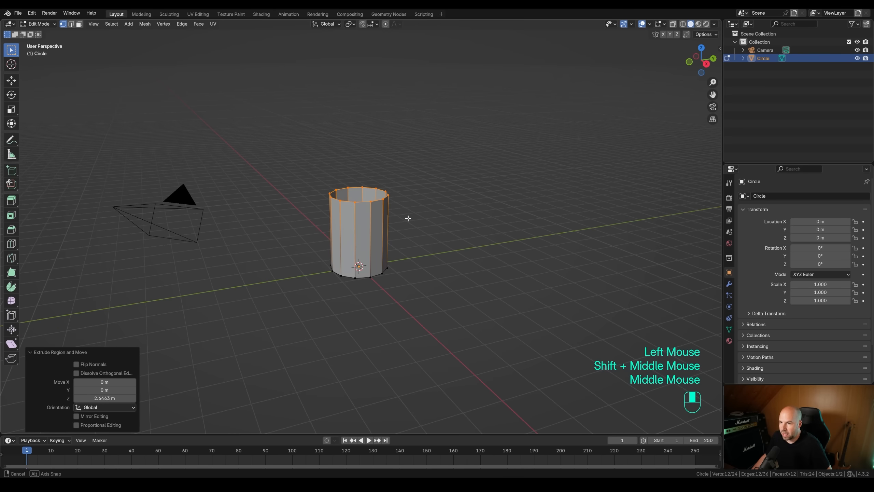
# Scale the cylinder's top ring to about 1.14 and duplicate it as a wider ring scaled to about 1.28
pyautogui.press('s')
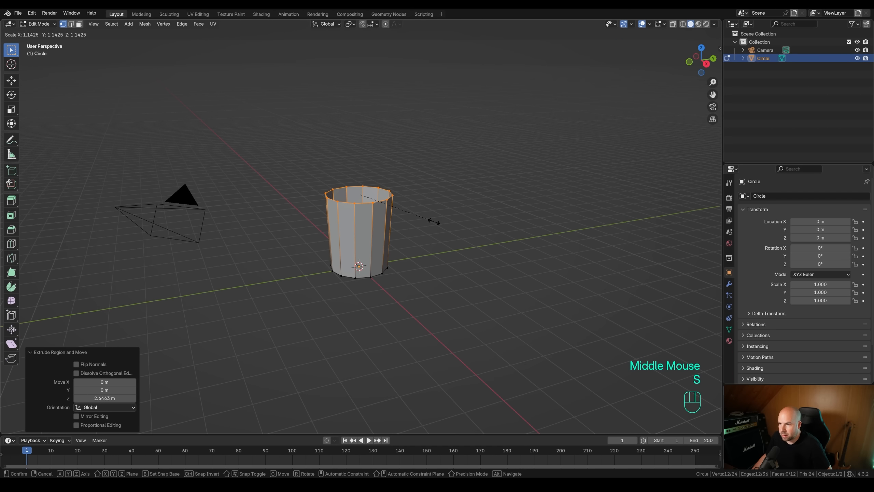
pyautogui.click(433, 222)
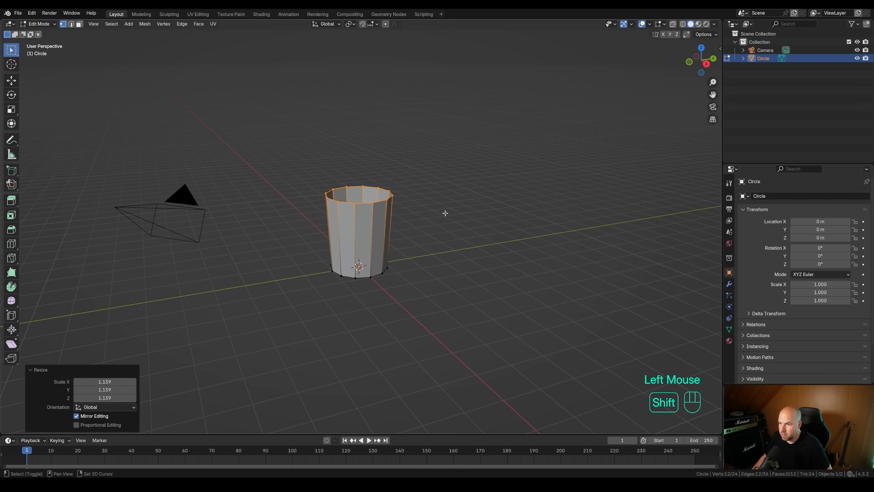
pyautogui.hotkey('shift', 'd')
pyautogui.press('s')
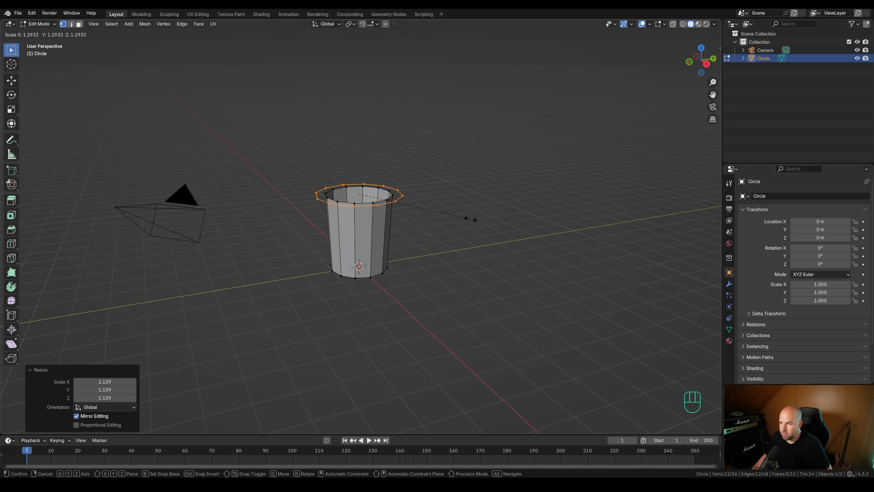
pyautogui.click(486, 194)
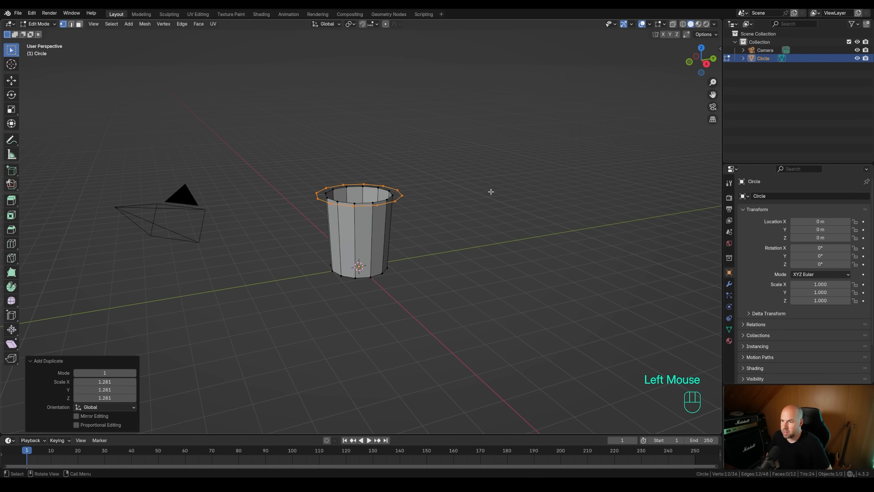
# Extrude the outer ring about 3.29 m upward along Z and scale its top to about 0.093 to form a cone roof
pyautogui.press('KP_1')
pyautogui.keyDown('shift'); pyautogui.moveTo(486, 157); pyautogui.dragTo(426, 288, button='middle'); pyautogui.keyUp('shift')
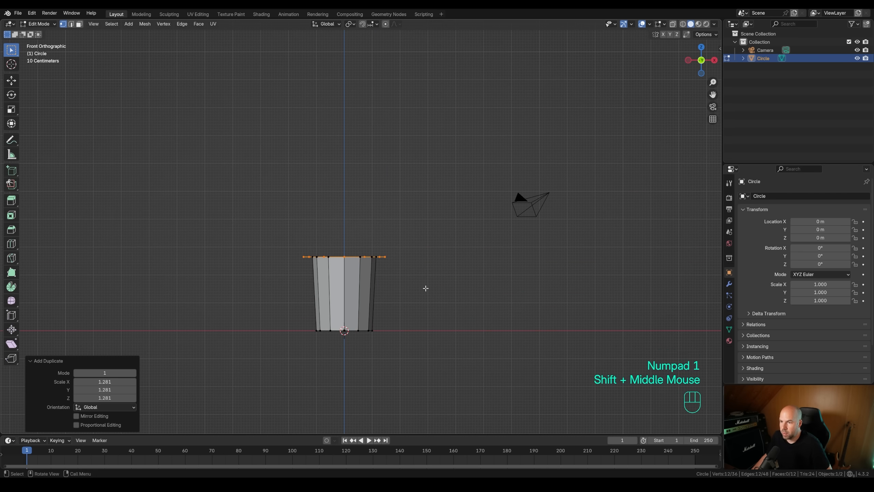
pyautogui.press('e')
pyautogui.press('z')
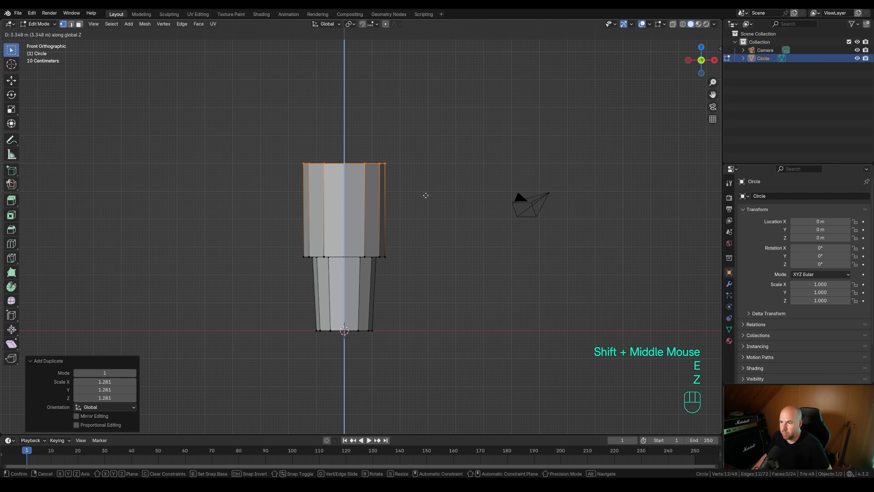
pyautogui.click(426, 195)
pyautogui.press('s')
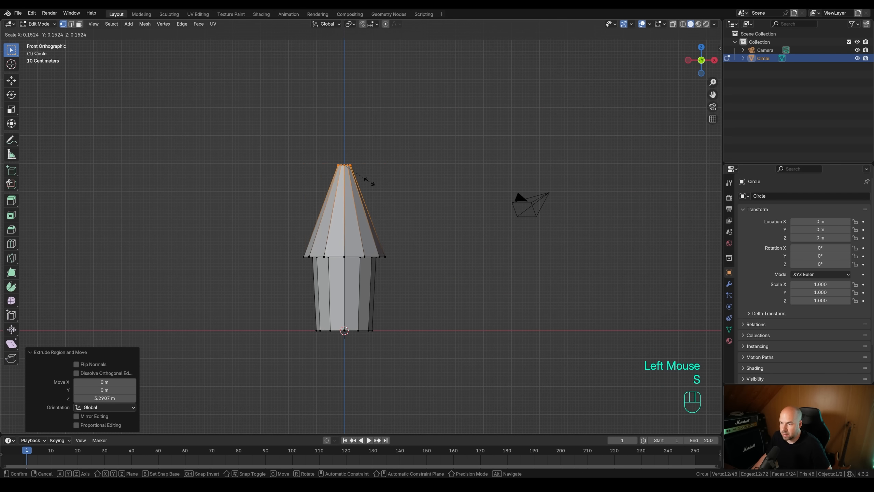
pyautogui.click(359, 177)
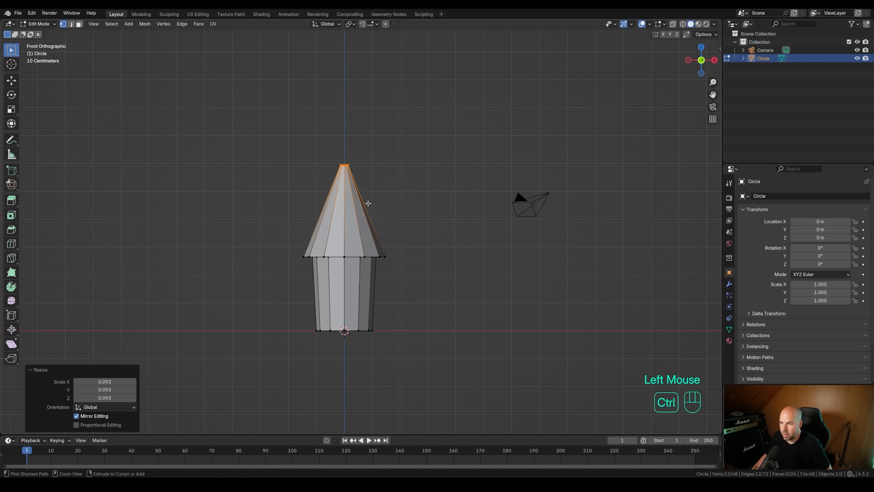
# Add a loop cut around the cone, slid below its middle by a factor of about 0.28, and scale it to about 0.7
pyautogui.hotkey('ctrl', 'r')
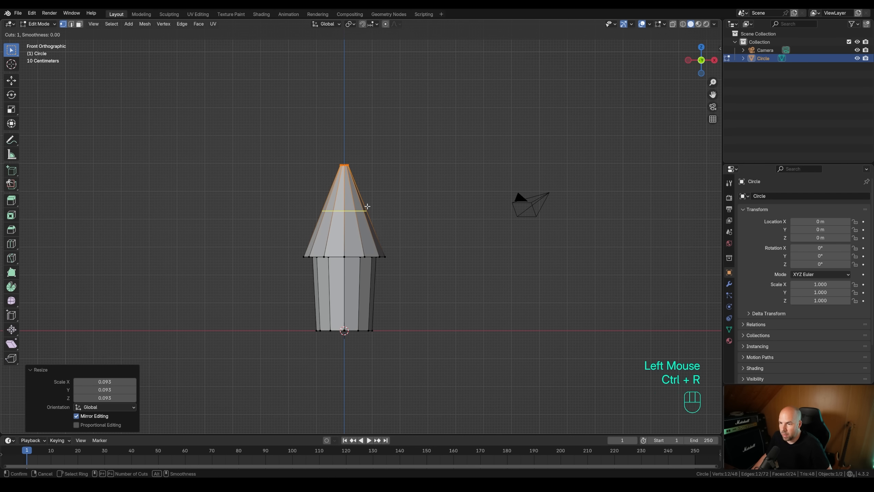
pyautogui.click(366, 208)
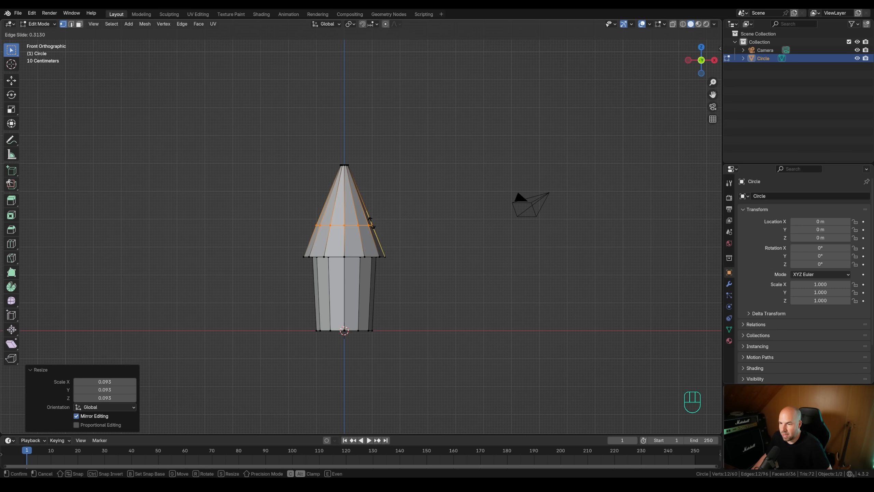
pyautogui.click(371, 221)
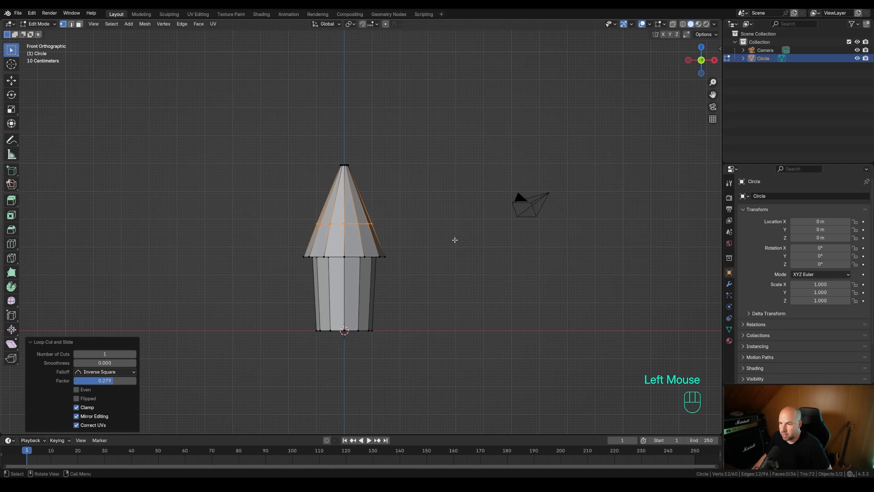
pyautogui.press('s')
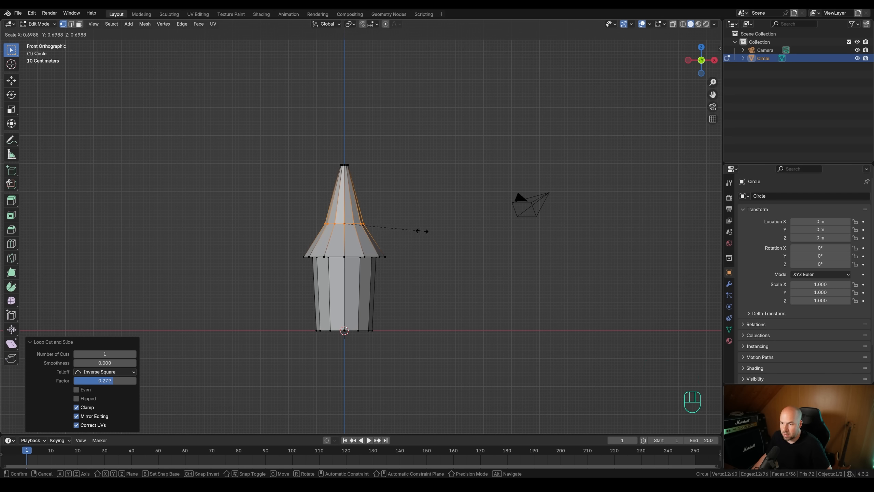
pyautogui.click(423, 231)
# Bevel the roof's middle edge loop with a width of about 0.64 m and 2 segments
pyautogui.hotkey('ctrl', 'b')
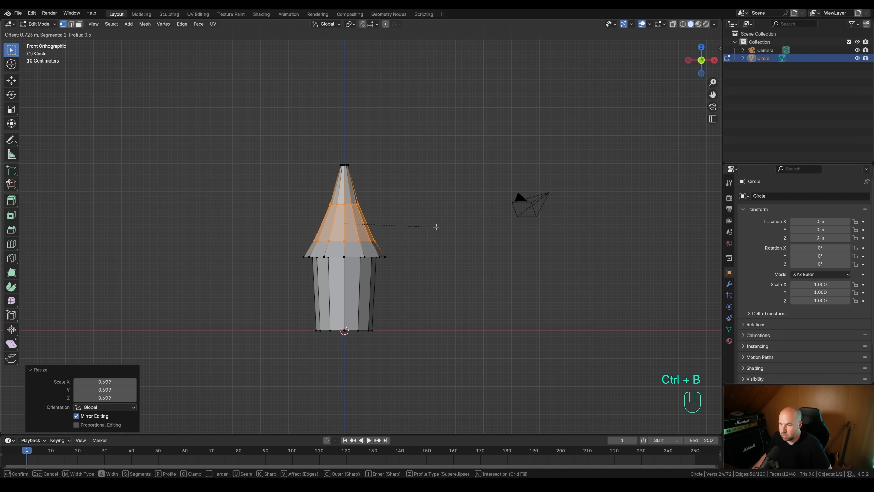
pyautogui.scroll(1, 435, 226)
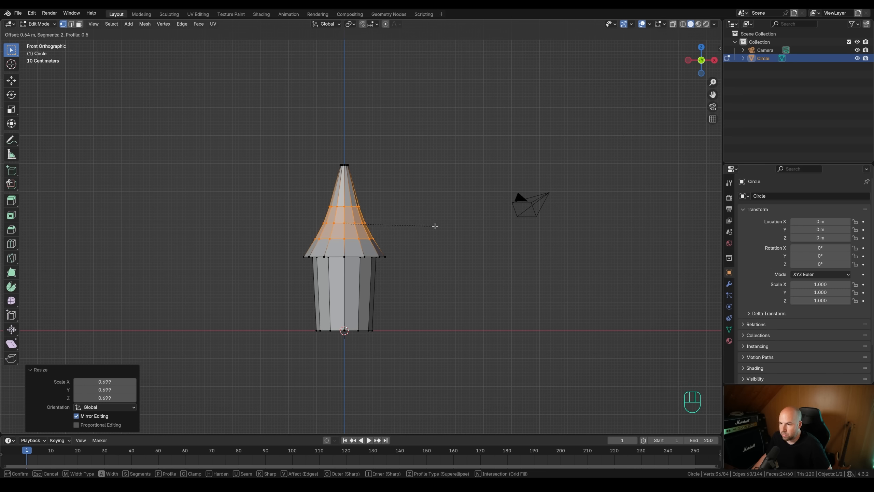
pyautogui.click(435, 226)
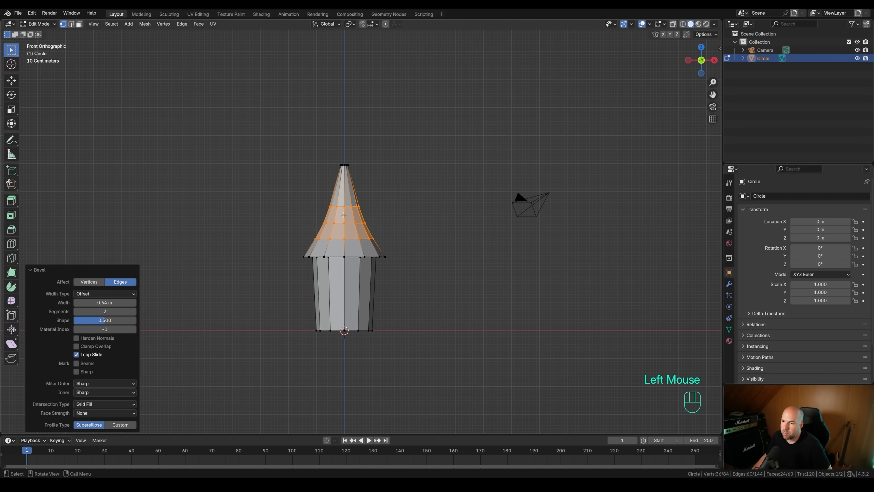
# Duplicate one face of the roof's lowest row in place and separate it into its own object
pyautogui.moveTo(417, 235); pyautogui.dragTo(386, 277, button='middle')
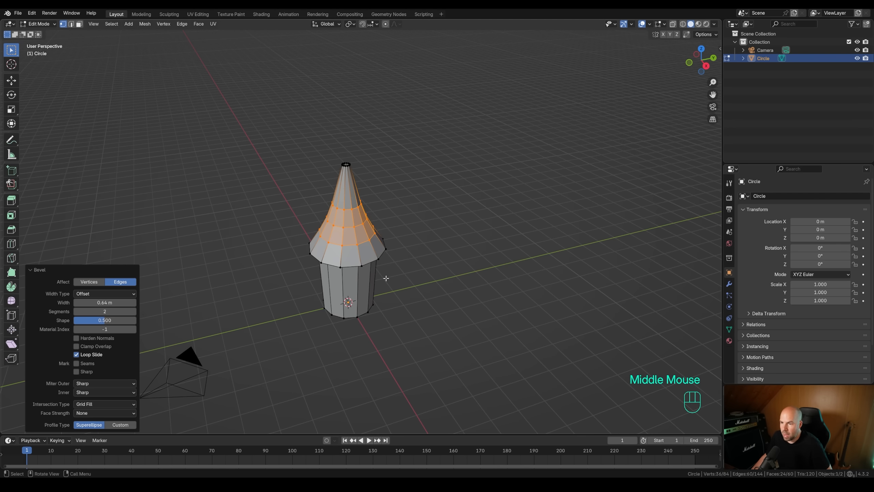
pyautogui.scroll(2, 383, 280)
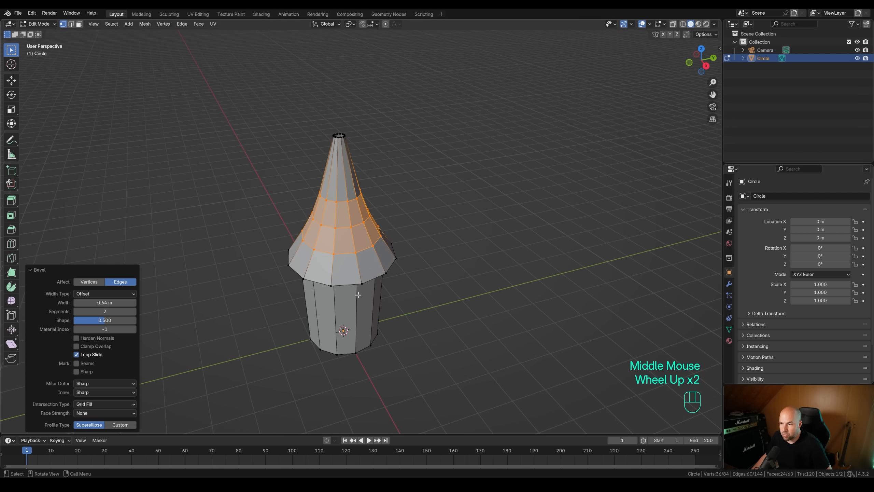
pyautogui.press('3')
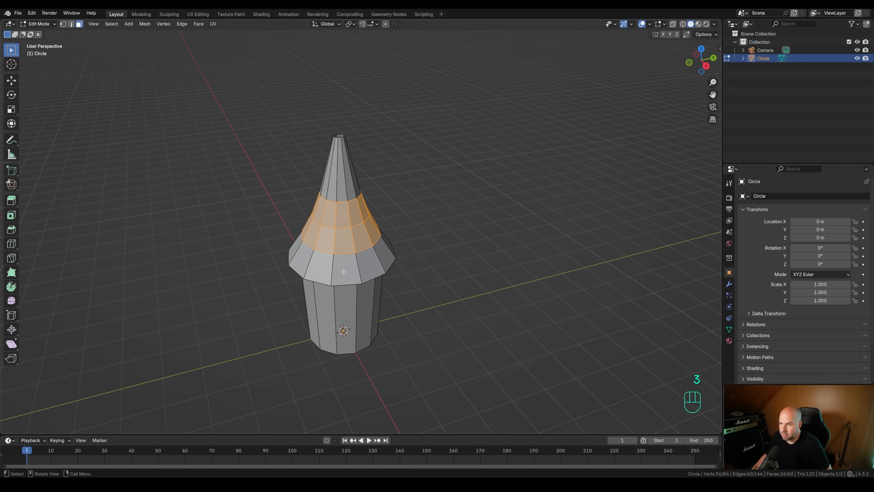
pyautogui.click(349, 272)
pyautogui.middleClick(433, 289)
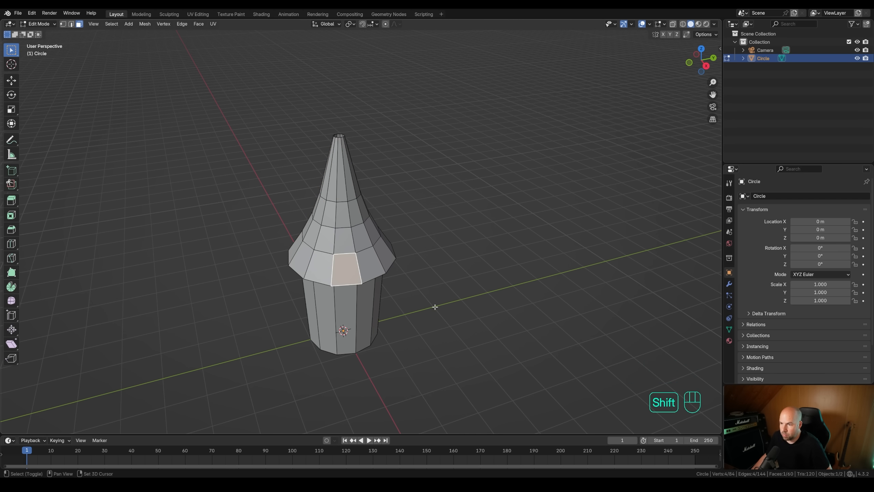
pyautogui.hotkey('shift', 'd')
pyautogui.rightClick(378, 291)
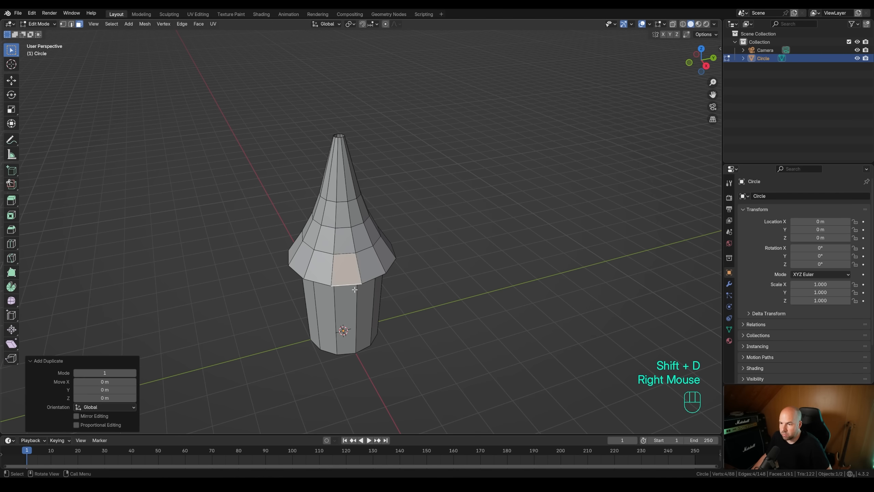
pyautogui.press('p')
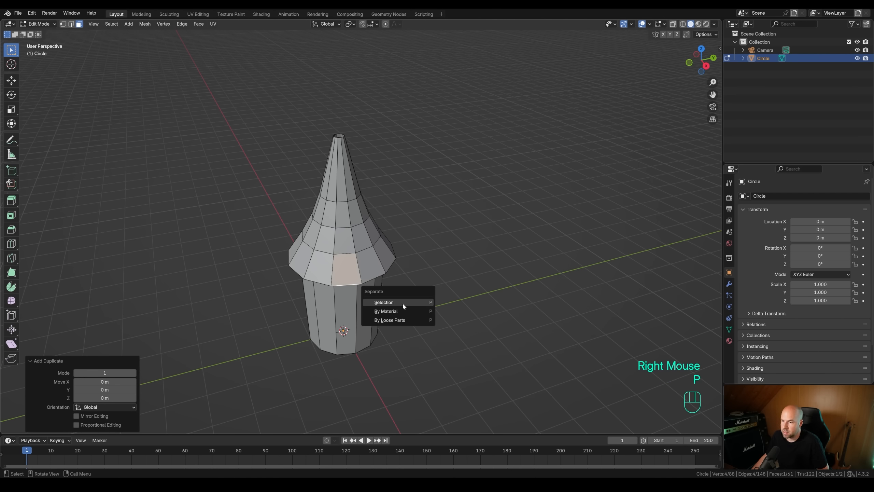
pyautogui.click(402, 302)
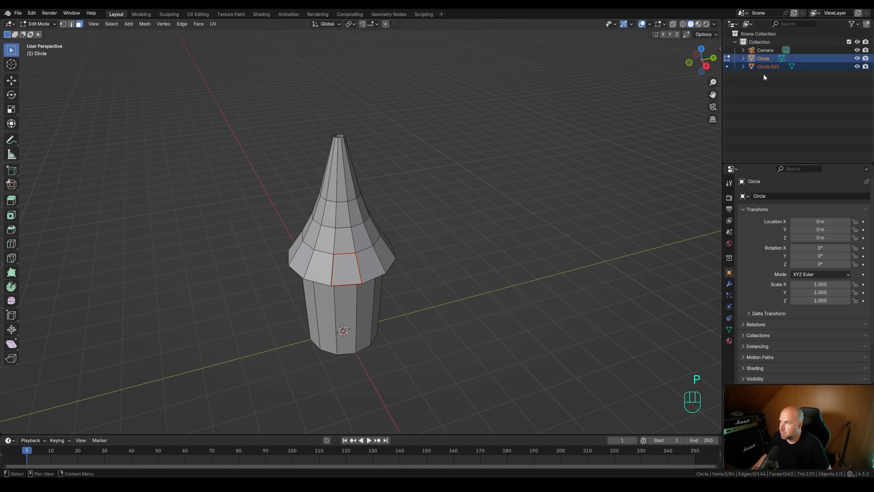
# Rotate the separated roof face by -15° in the top view to centre it on the X axis, and apply its rotation
pyautogui.press('Tab')
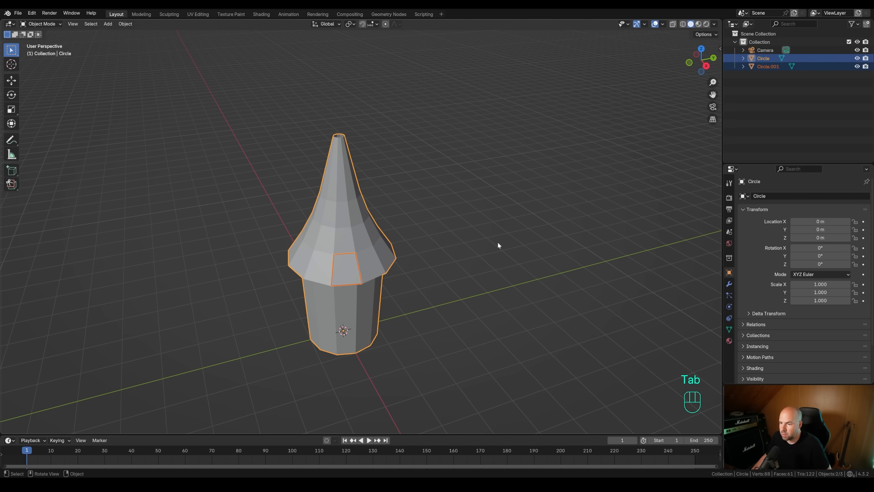
pyautogui.click(771, 67)
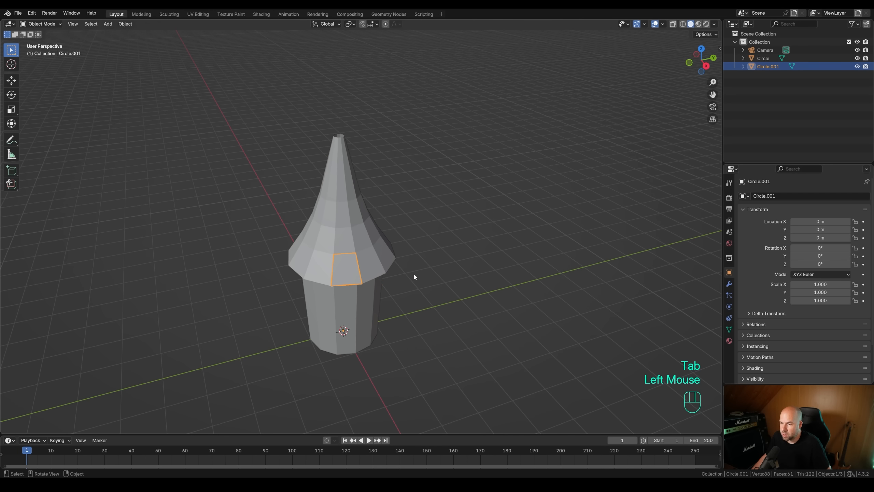
pyautogui.press('Tab')
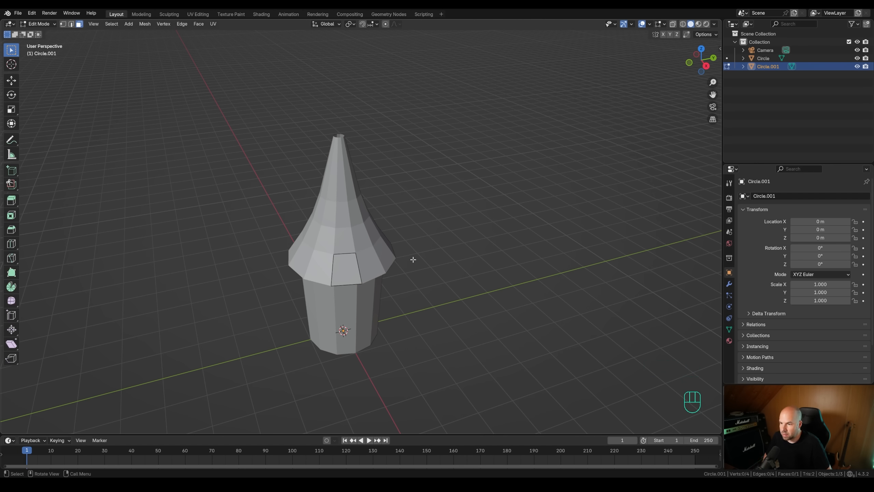
pyautogui.moveTo(413, 259); pyautogui.dragTo(427, 258, button='middle')
pyautogui.press('KP_7')
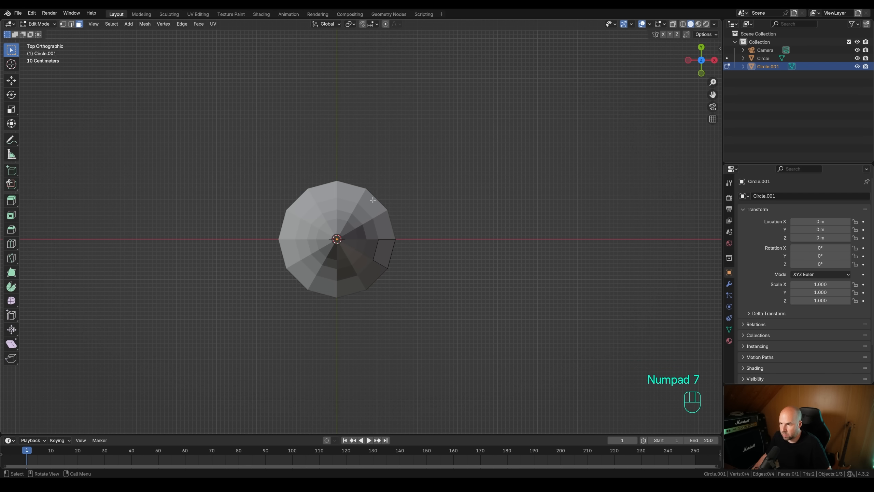
pyautogui.press('a')
pyautogui.press('a')
pyautogui.press('Tab')
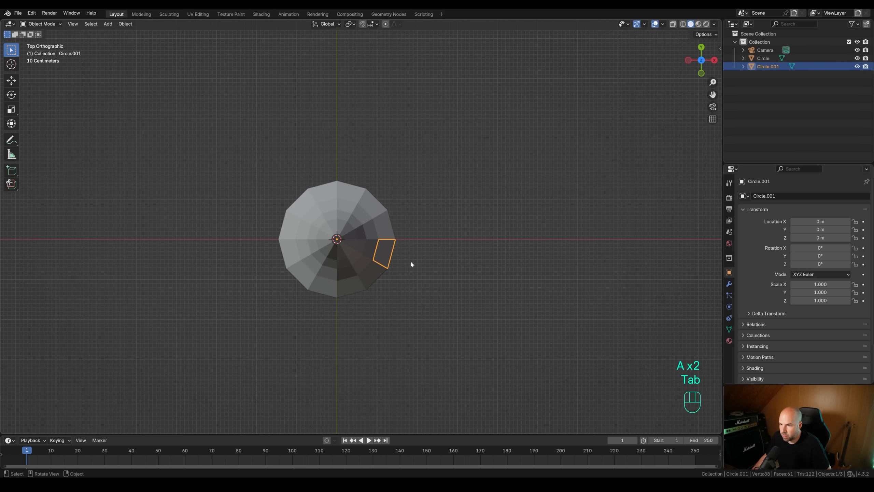
pyautogui.press('r')
pyautogui.press('KP_1')
pyautogui.press('KP_5')
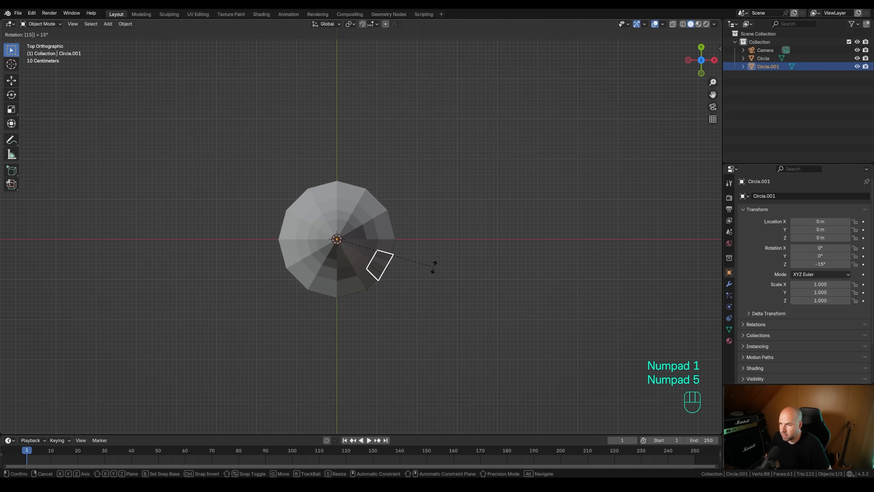
pyautogui.press('KP_Subtract')
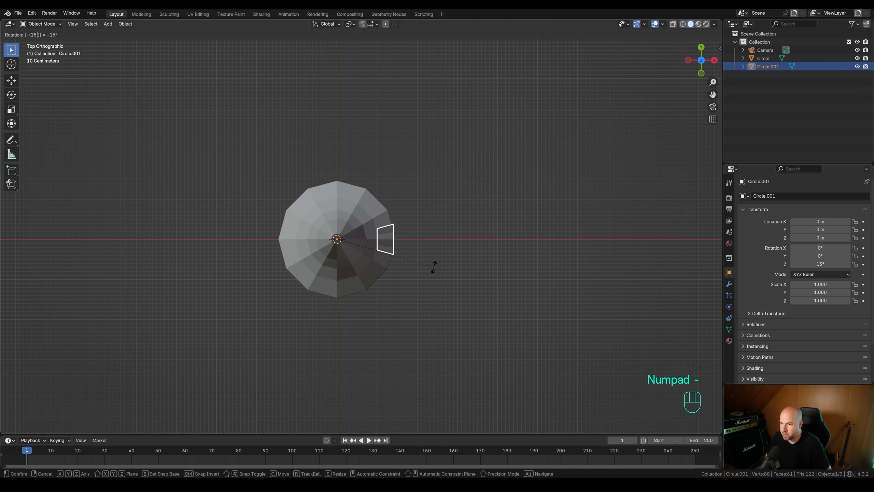
pyautogui.press('KP_Enter')
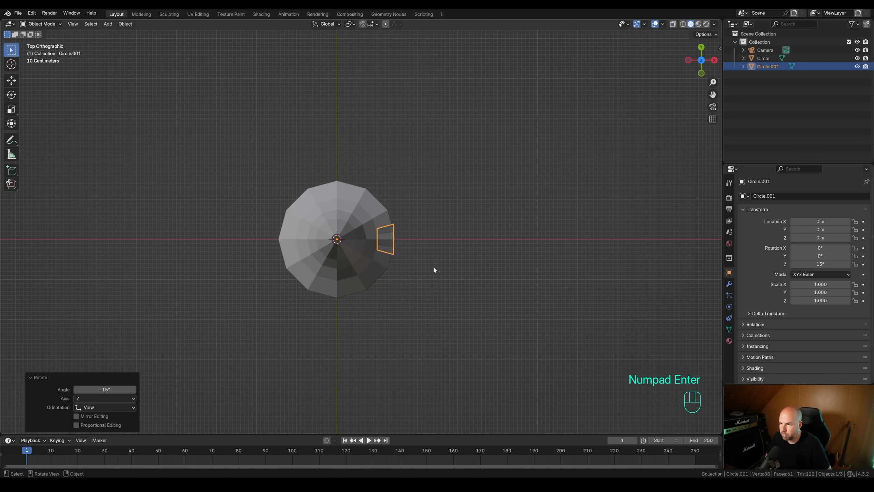
pyautogui.hotkey('ctrl', 'a')
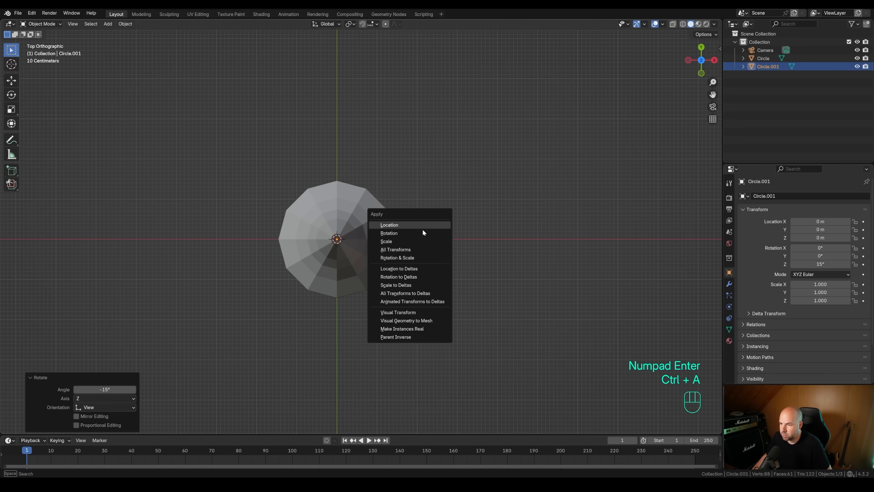
pyautogui.click(400, 234)
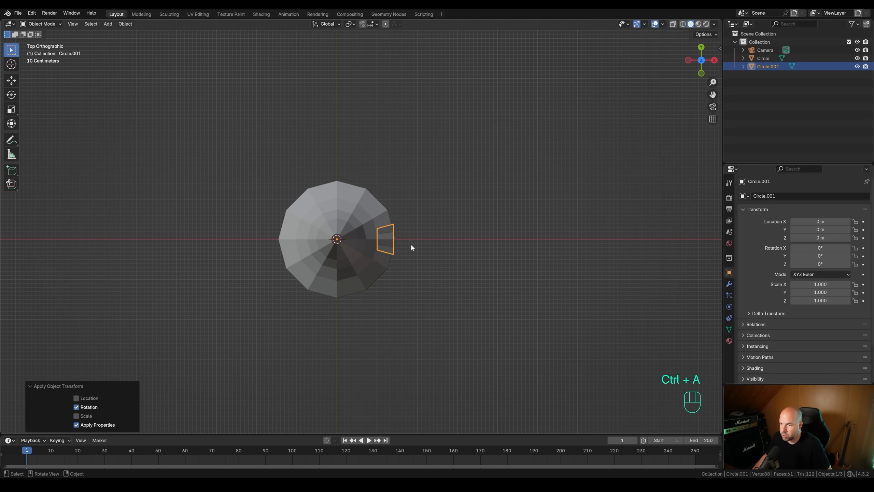
# Extrude the lower edge of the separated roof face outward by about 0.31 m in X and -0.18 m in Z
pyautogui.moveTo(449, 293); pyautogui.dragTo(407, 274, button='middle')
pyautogui.scroll(-2, 400, 240)
pyautogui.press('Tab')
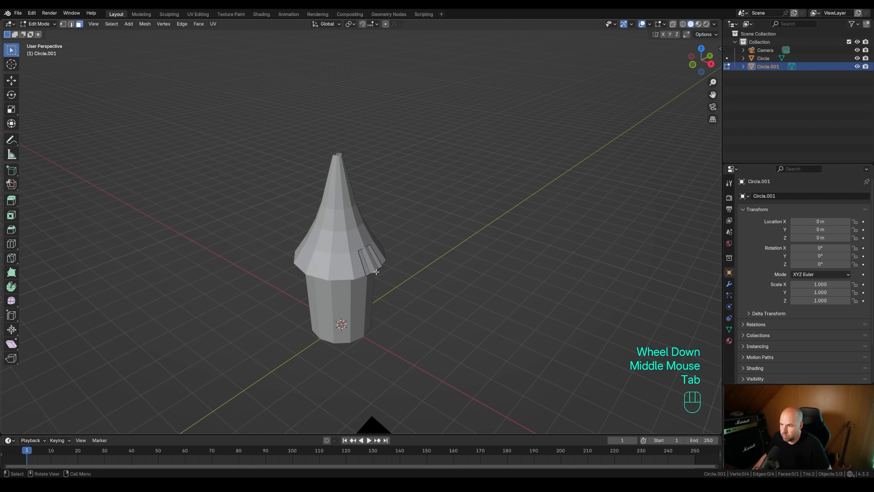
pyautogui.press('2')
pyautogui.click(412, 283)
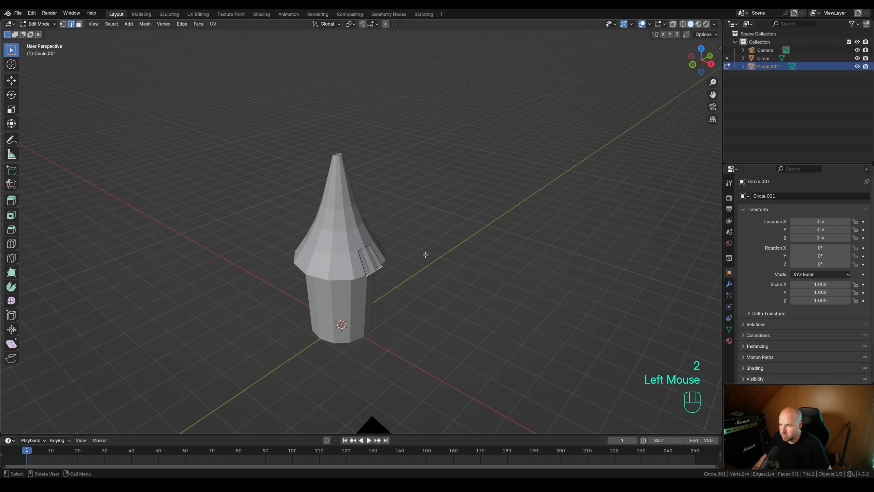
pyautogui.press('KP_1')
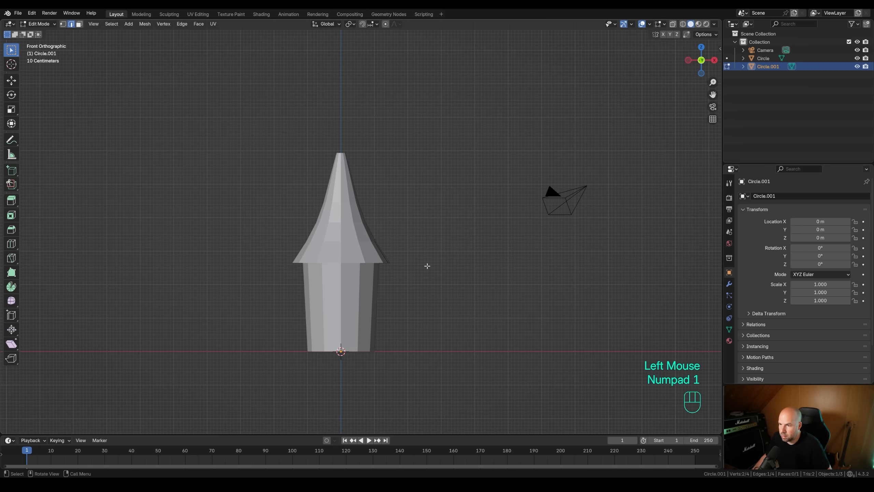
pyautogui.press('e')
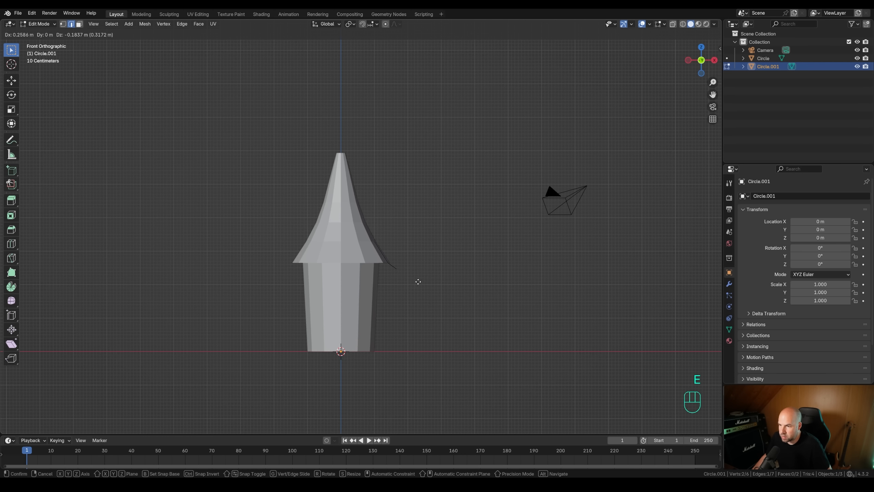
pyautogui.click(420, 281)
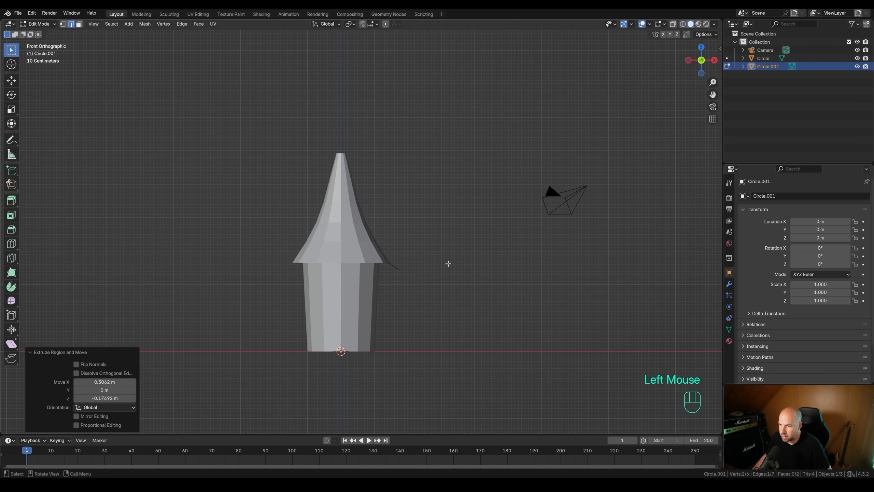
# Add one centred loop cut running down the length of the tile, through both of its faces
pyautogui.moveTo(446, 263); pyautogui.dragTo(354, 262, button='middle')
pyautogui.hotkey('ctrl', 'r')
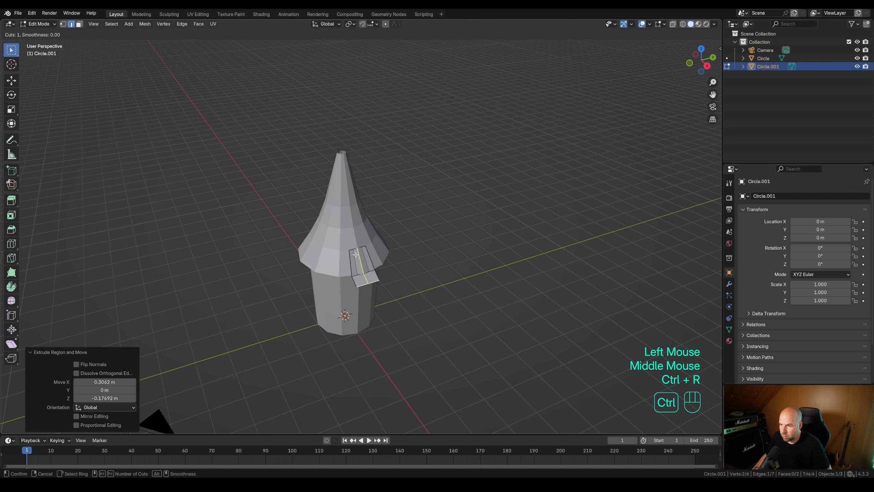
pyautogui.click(357, 251)
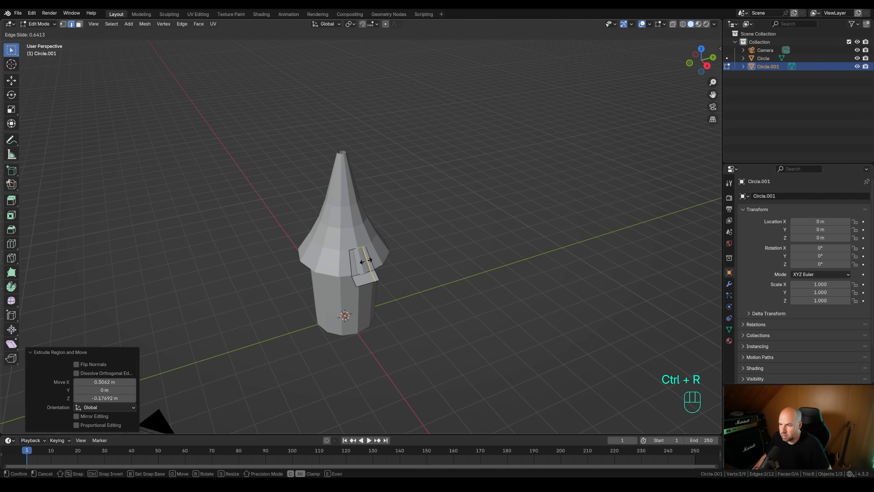
pyautogui.rightClick(389, 300)
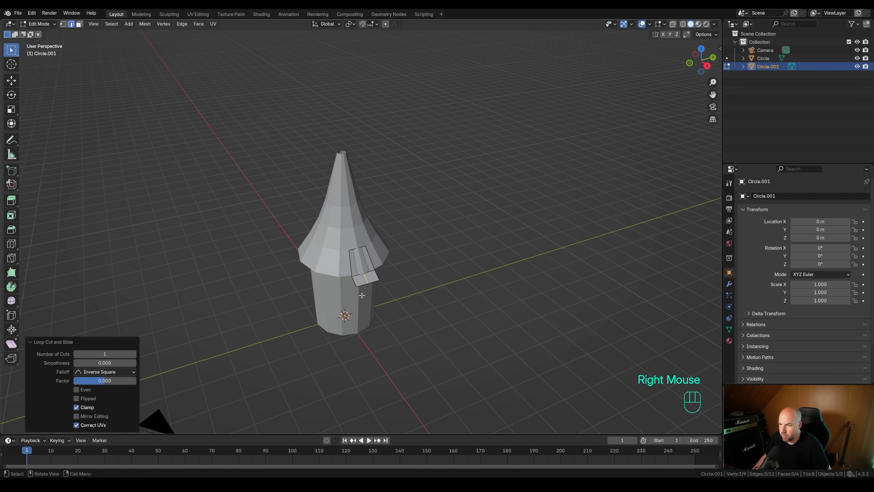
# Slide the two outer corner vertices of the tile's lower edge upward along their edges by a factor of about 0.43
pyautogui.press('1')
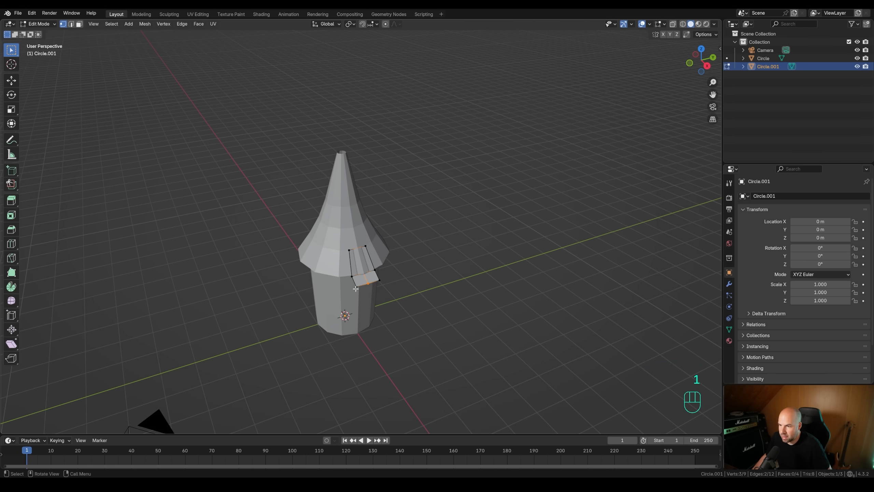
pyautogui.click(356, 287)
pyautogui.keyDown('shift'); pyautogui.click(380, 283); pyautogui.keyUp('shift')
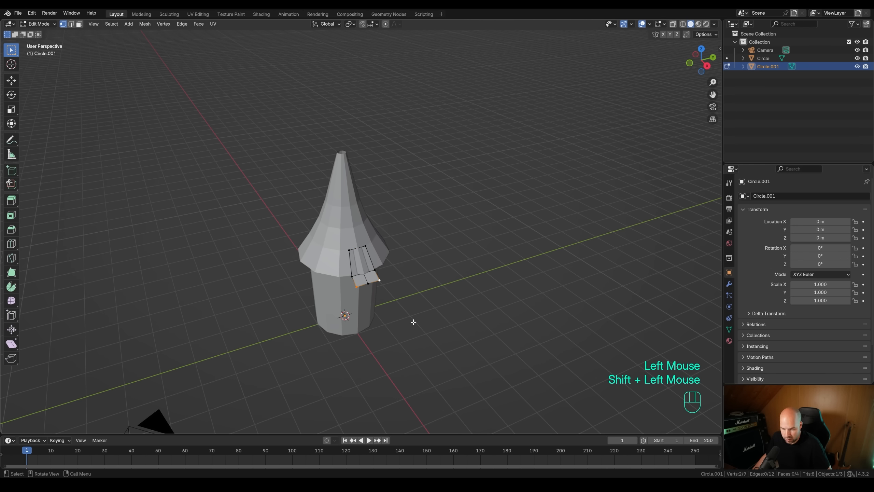
pyautogui.press('g')
pyautogui.press('g')
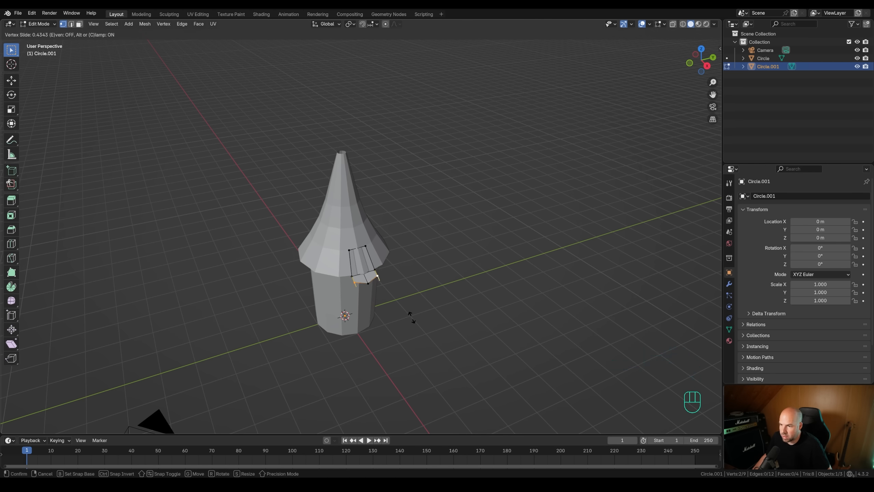
pyautogui.click(411, 317)
# Extrude all faces of the tile along their normals with an offset of about -0.16 m to give it thickness
pyautogui.moveTo(413, 326); pyautogui.dragTo(467, 325, button='middle')
pyautogui.press('a')
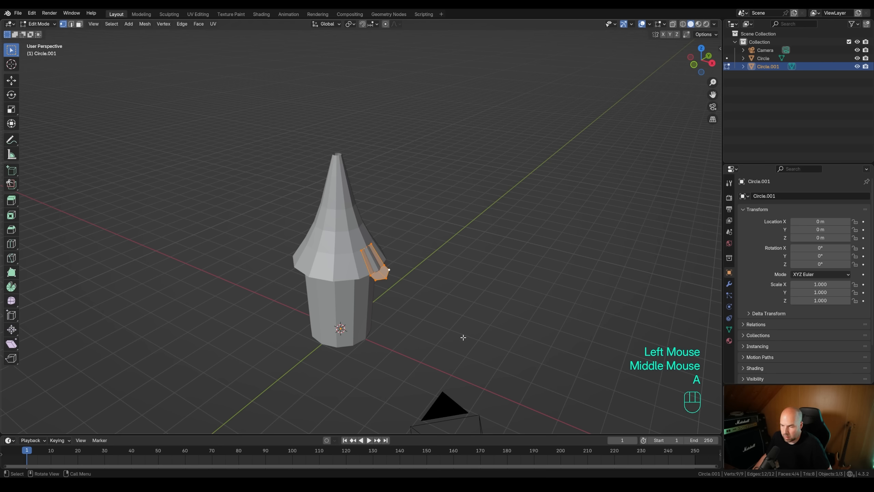
pyautogui.hotkey('alt', 'e')
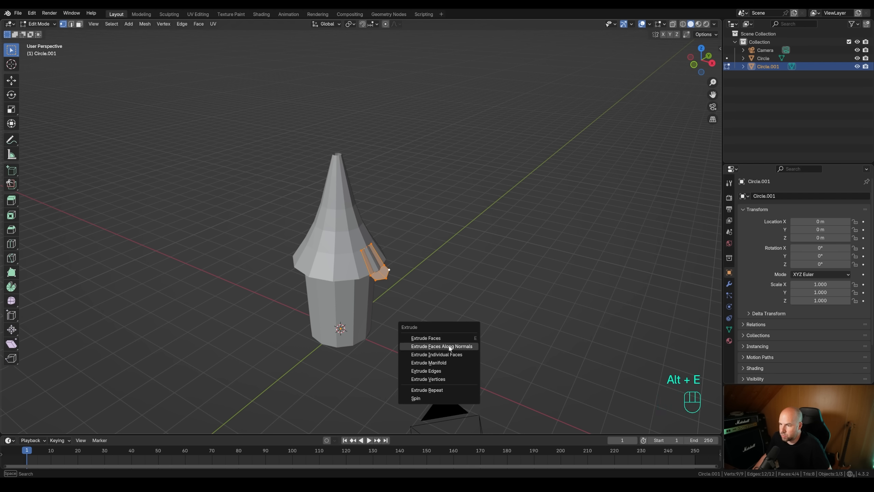
pyautogui.click(455, 346)
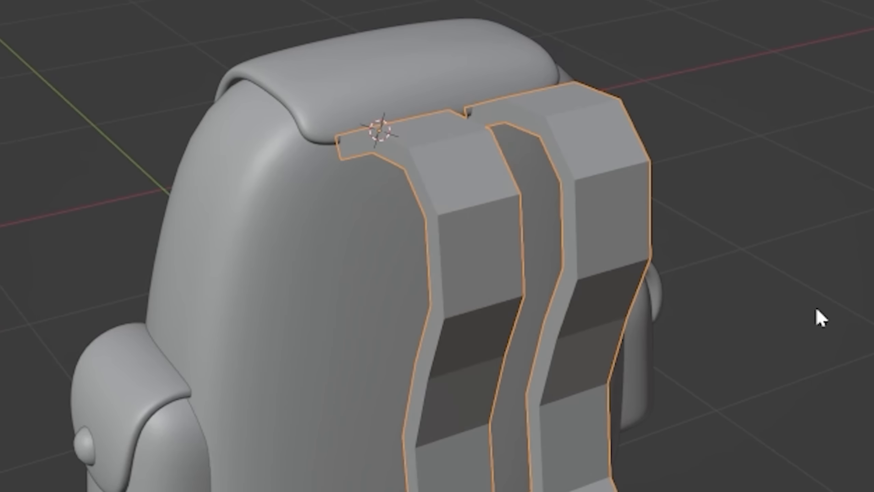
pyautogui.rightClick(479, 335)
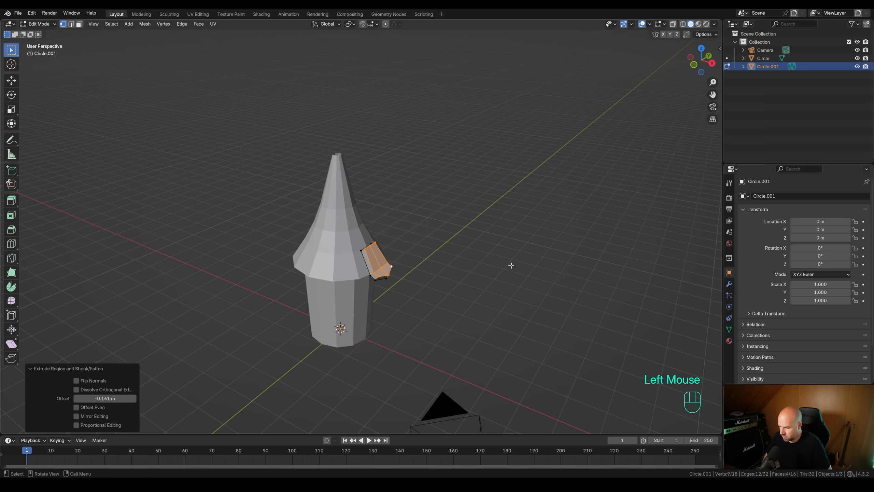
# Scale the tile's extruded outer faces down to about 0.9
pyautogui.press('KP_1')
pyautogui.keyDown('shift'); pyautogui.moveTo(499, 261); pyautogui.dragTo(400, 254, button='middle'); pyautogui.keyUp('shift')
pyautogui.scroll(2, 401, 254)
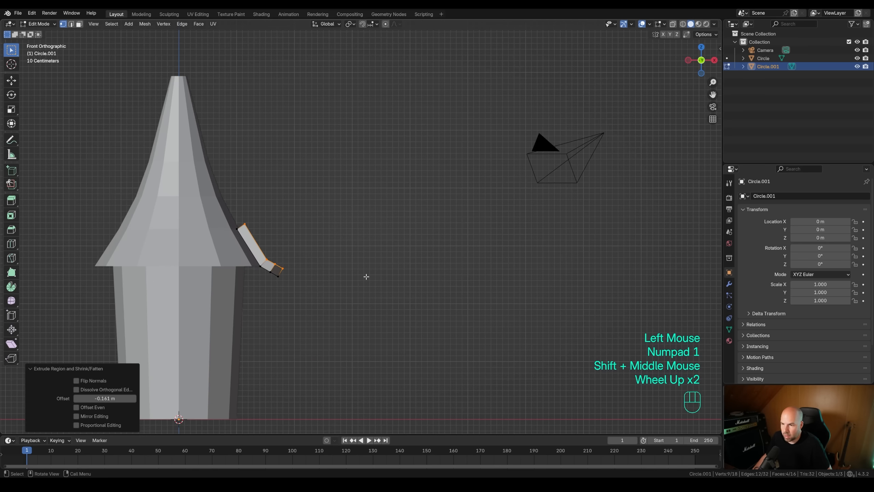
pyautogui.press('s')
pyautogui.click(362, 277)
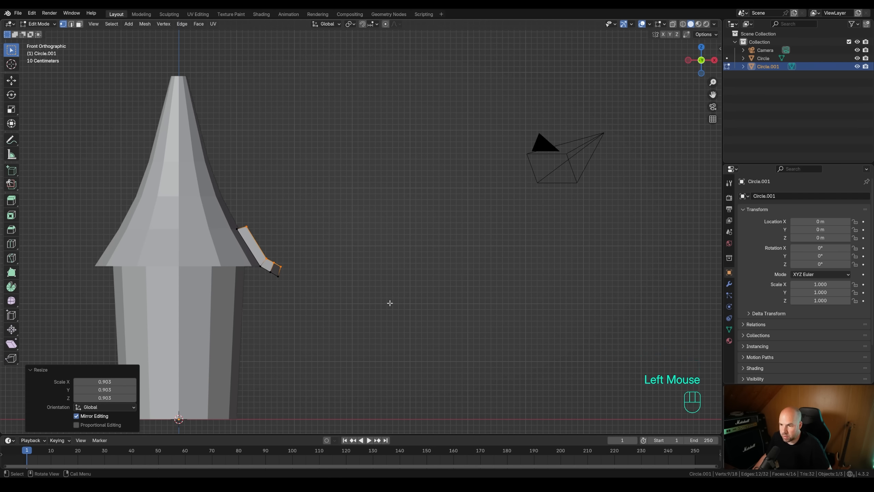
# Rotate the tile's outer faces by about -5.8° in the front view and move them about -0.024 m in X and -0.016 m in Z
pyautogui.press('r')
pyautogui.click(392, 288)
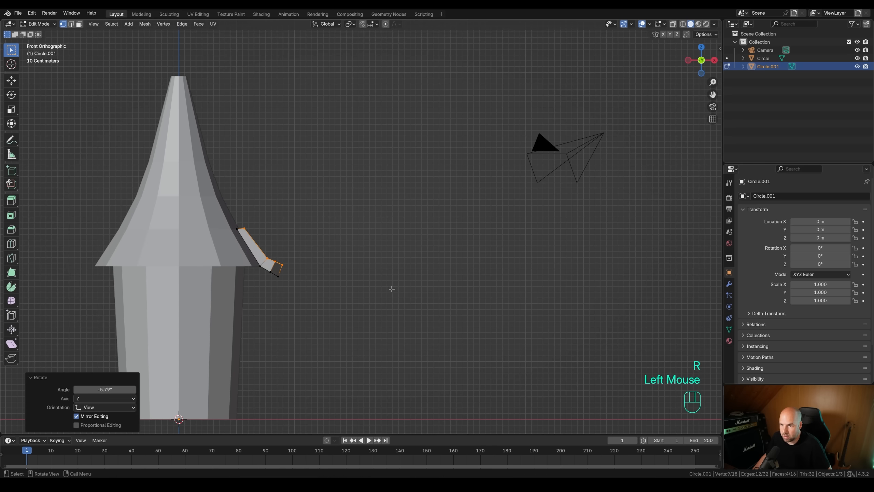
pyautogui.press('g')
pyautogui.click(386, 289)
pyautogui.moveTo(387, 290); pyautogui.dragTo(376, 258, button='middle')
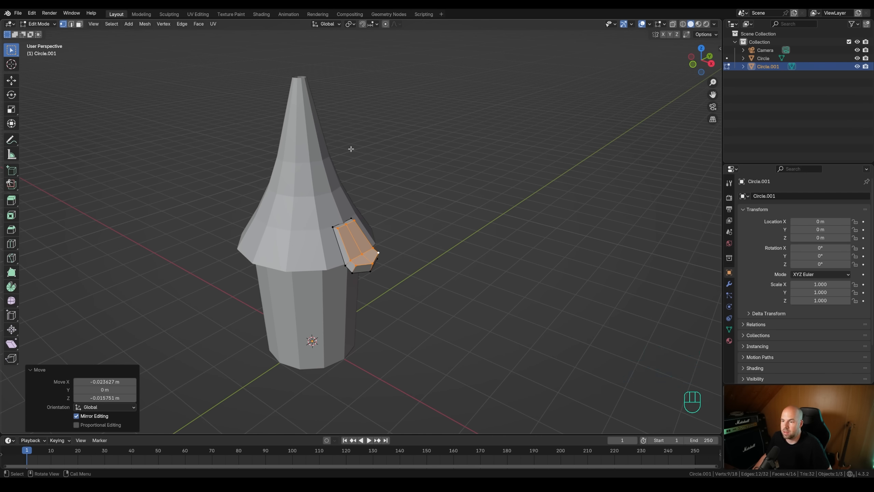
# Duplicate the finished tile in Object Mode and rotate the copy 30° around the global Z axis
pyautogui.press('Tab')
pyautogui.moveTo(396, 262); pyautogui.dragTo(411, 246, button='middle')
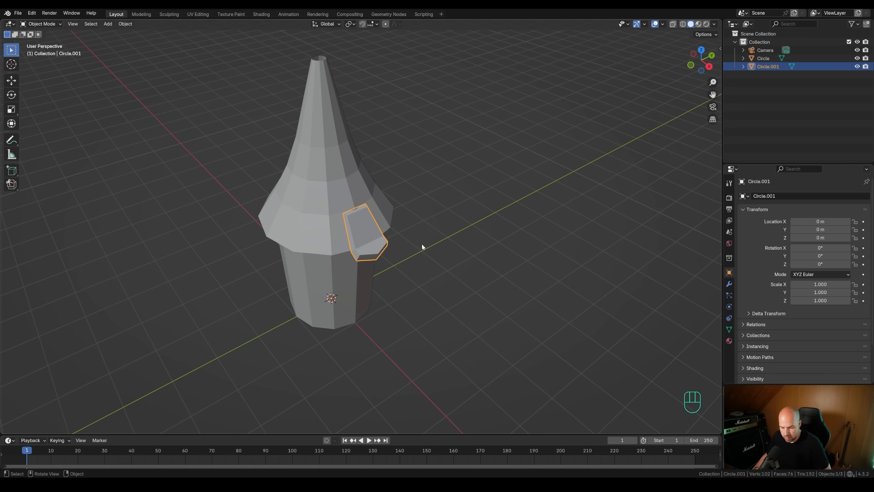
pyautogui.hotkey('shift', 'd')
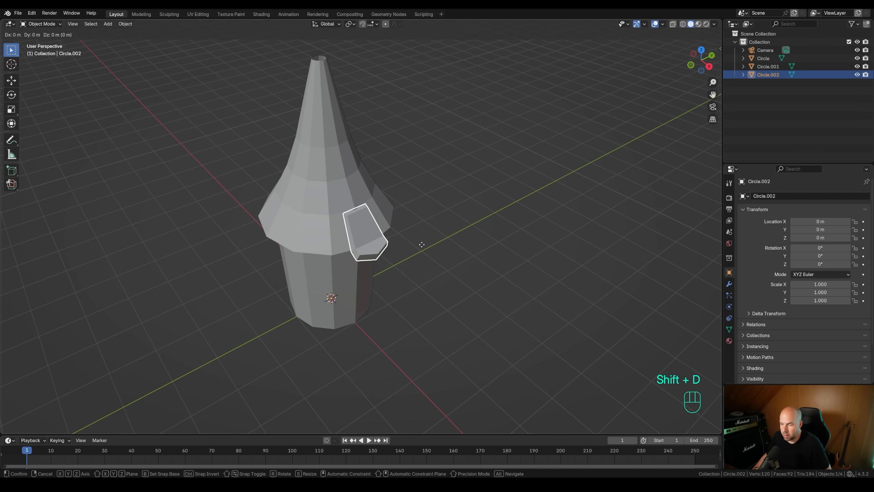
pyautogui.press('r')
pyautogui.press('z')
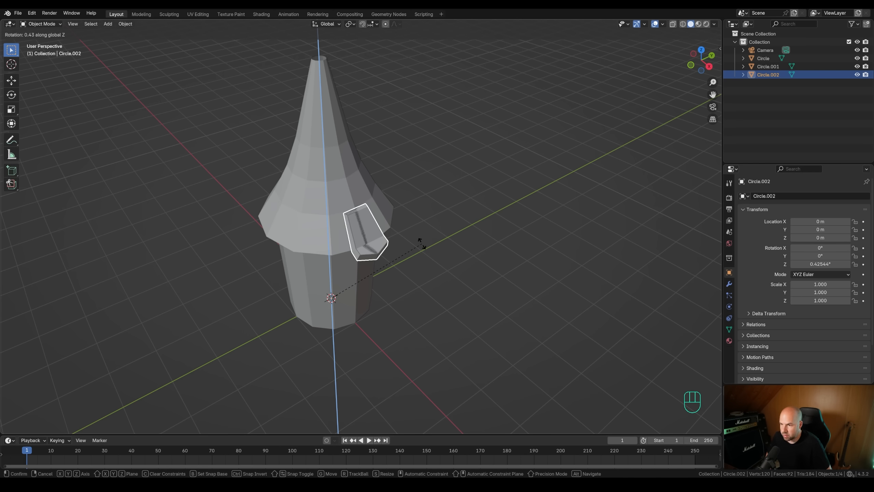
pyautogui.write('30')
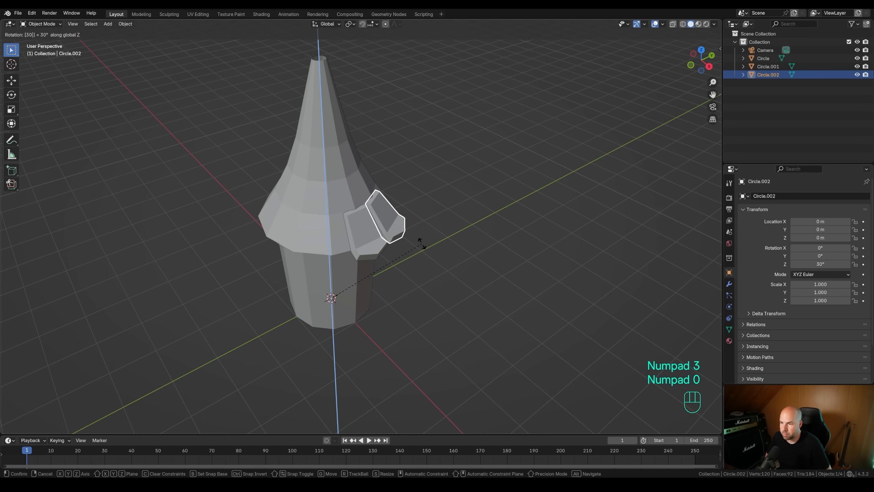
pyautogui.press('KP_Enter')
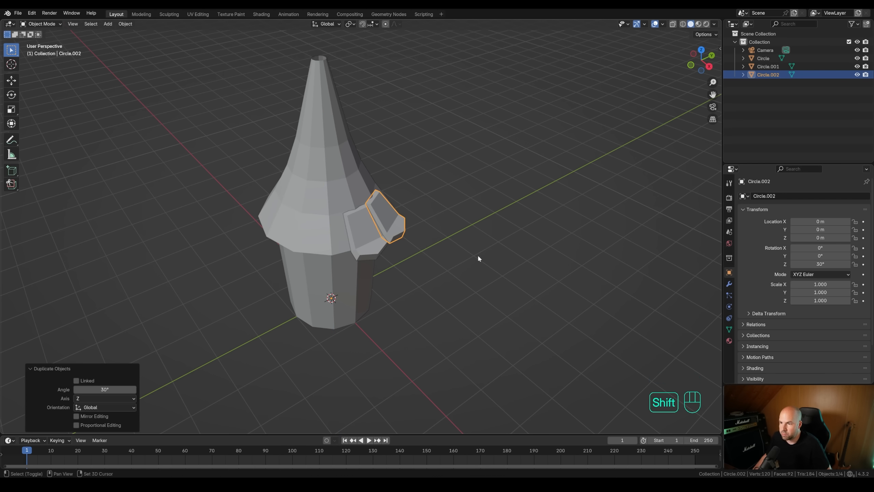
# Repeat the 30° rotated duplication until twelve tiles form a full ring around the roof's lowest row
pyautogui.hotkey('shift', 'r')
pyautogui.hotkey('shift', 'r')
pyautogui.hotkey('shift', 'r')
pyautogui.hotkey('shift', 'r')
pyautogui.hotkey('shift', 'r')
pyautogui.hotkey('shift', 'r')
pyautogui.hotkey('shift', 'r')
pyautogui.hotkey('shift', 'r')
pyautogui.hotkey('shift', 'r')
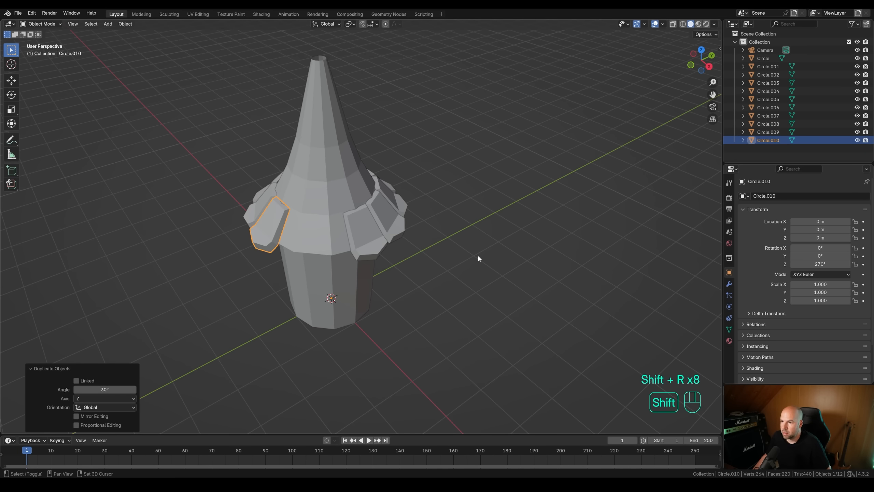
pyautogui.hotkey('shift', 'r')
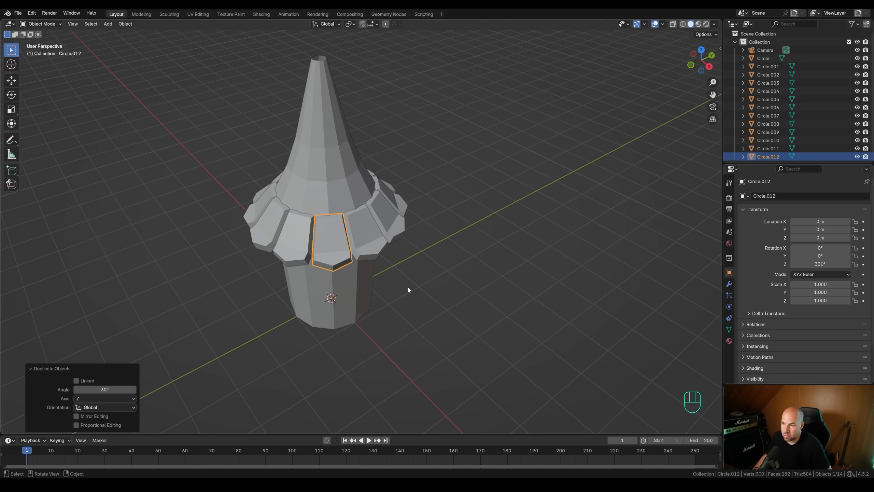
# Select all twelve roof tiles without the tower and set their origins to their own geometry
pyautogui.moveTo(387, 240); pyautogui.dragTo(364, 242, button='middle')
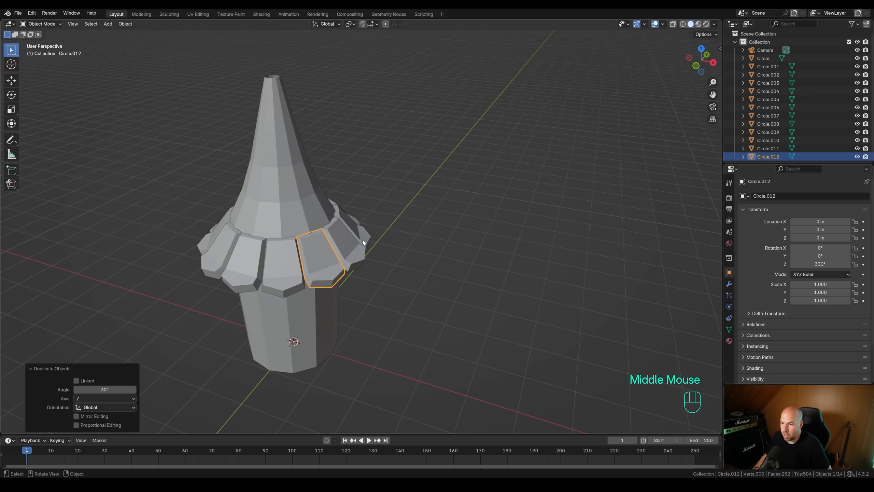
pyautogui.press('KP_1')
pyautogui.scroll(-2, 374, 235)
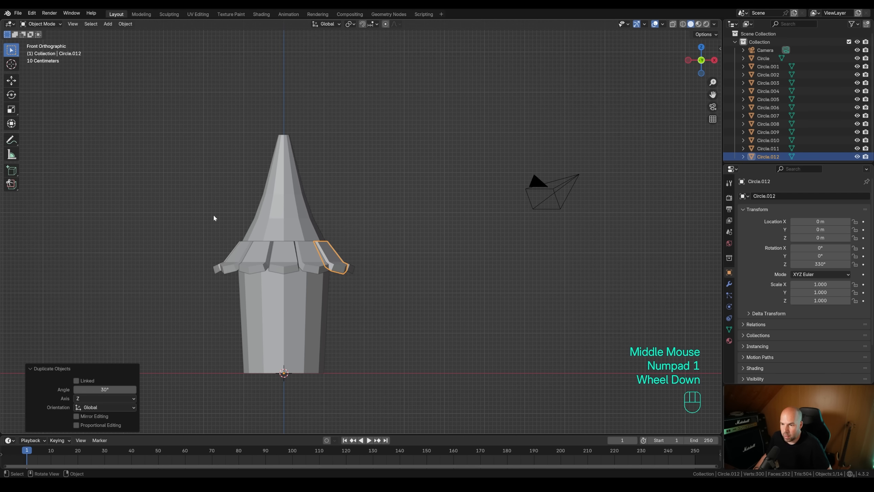
pyautogui.moveTo(199, 201); pyautogui.dragTo(460, 250)
pyautogui.moveTo(466, 247); pyautogui.dragTo(466, 247)
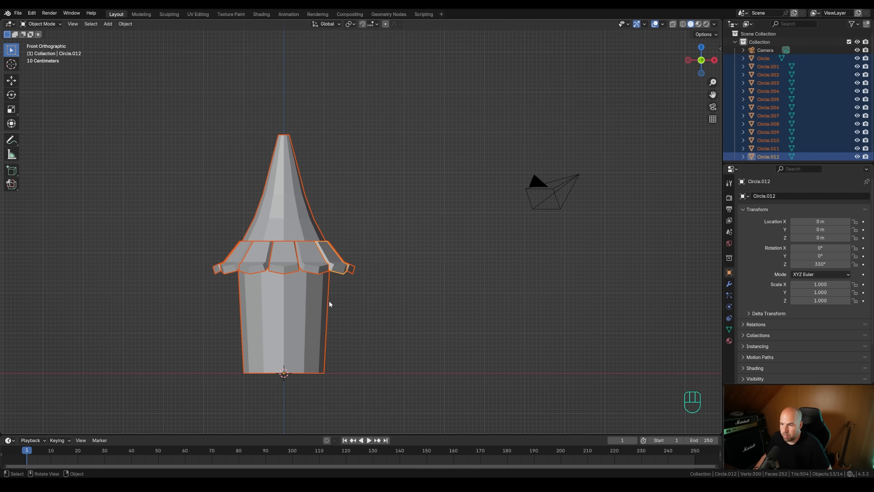
pyautogui.keyDown('ctrl'); pyautogui.moveTo(351, 305); pyautogui.dragTo(314, 320); pyautogui.keyUp('ctrl')
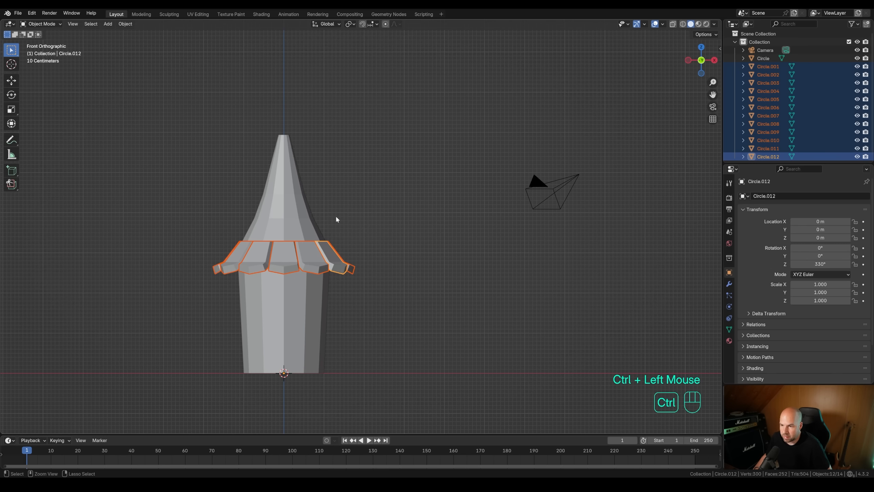
pyautogui.keyDown('shift'); pyautogui.moveTo(392, 263); pyautogui.dragTo(423, 250, button='middle'); pyautogui.keyUp('shift')
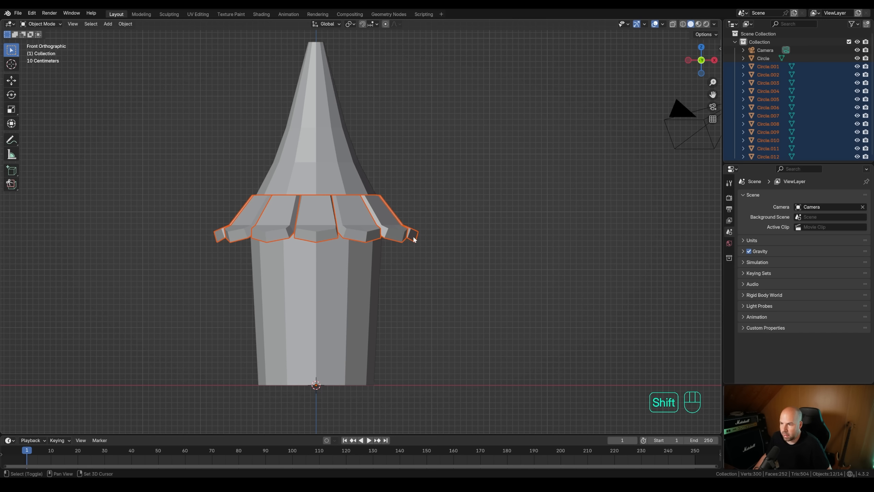
pyautogui.keyDown('shift'); pyautogui.click(413, 239); pyautogui.keyUp('shift')
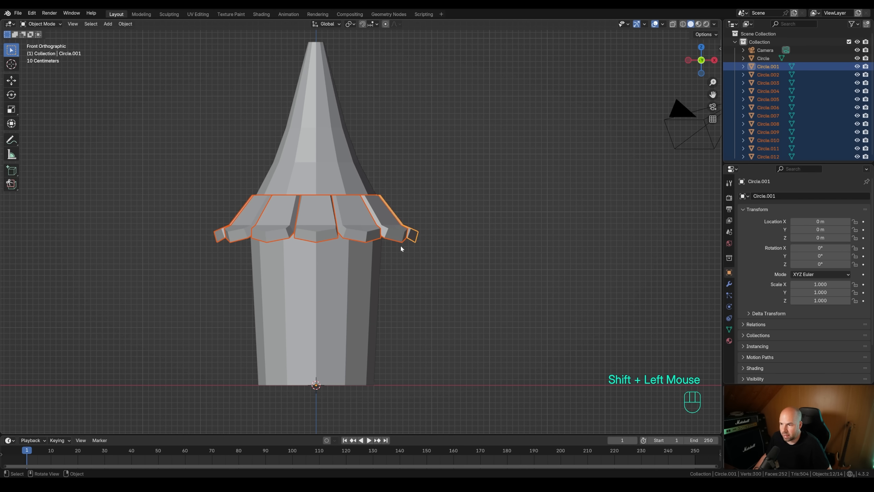
pyautogui.rightClick(417, 240)
pyautogui.moveTo(405, 287)
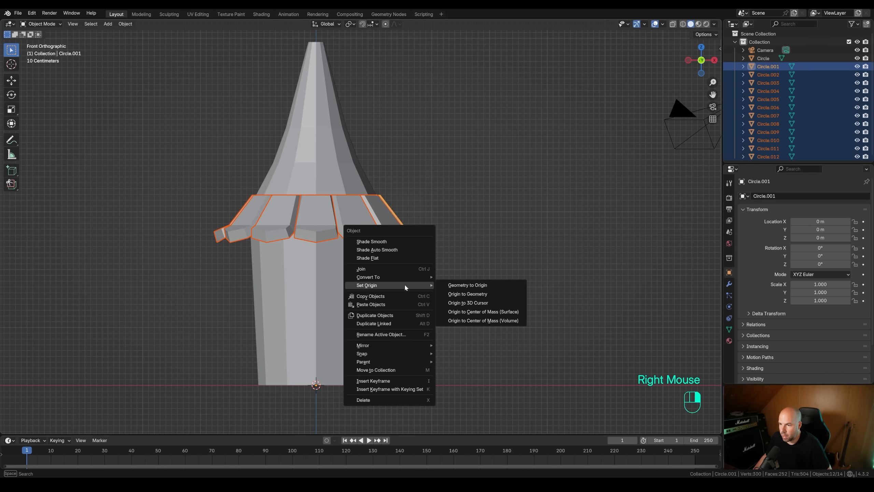
pyautogui.click(484, 294)
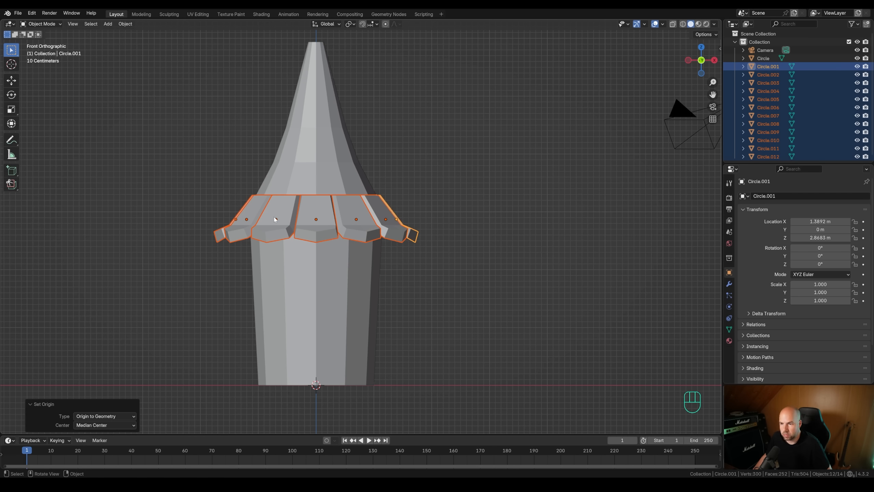
# Duplicate the ring of roof tiles about 0.63 m up along Z and scale the copy to about 0.711
pyautogui.hotkey('shift', 'd')
pyautogui.press('z')
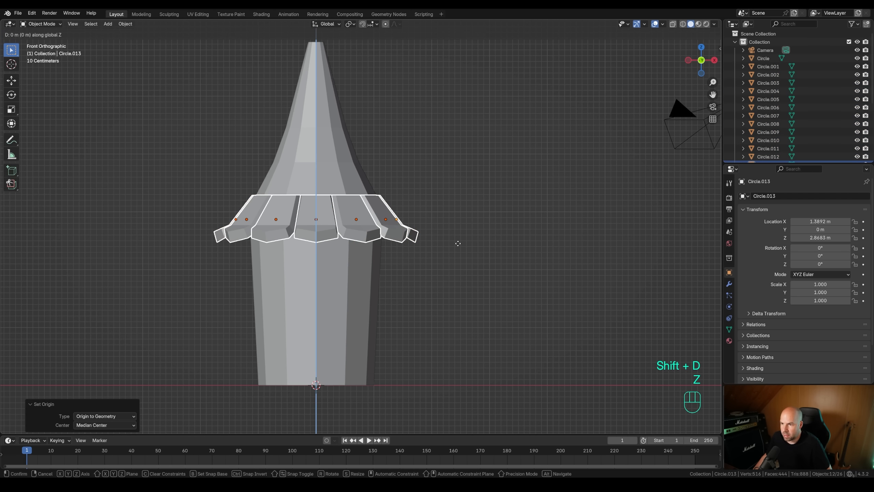
pyautogui.click(455, 206)
pyautogui.press('s')
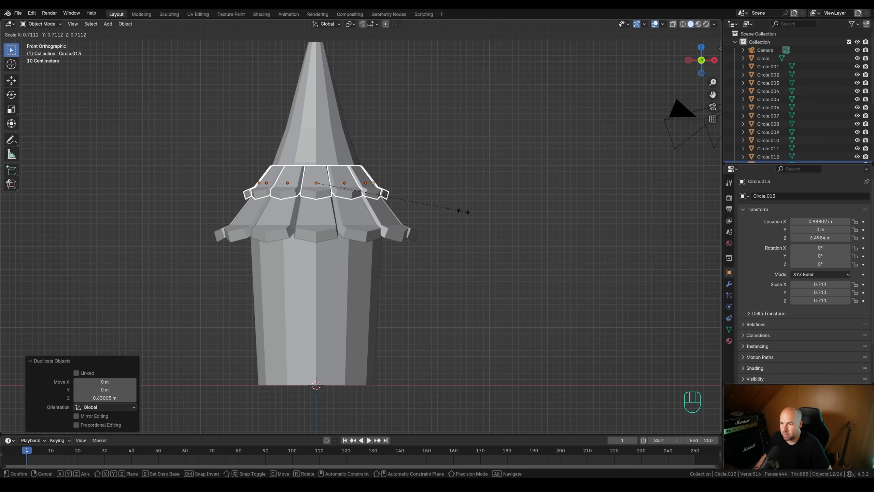
pyautogui.click(463, 212)
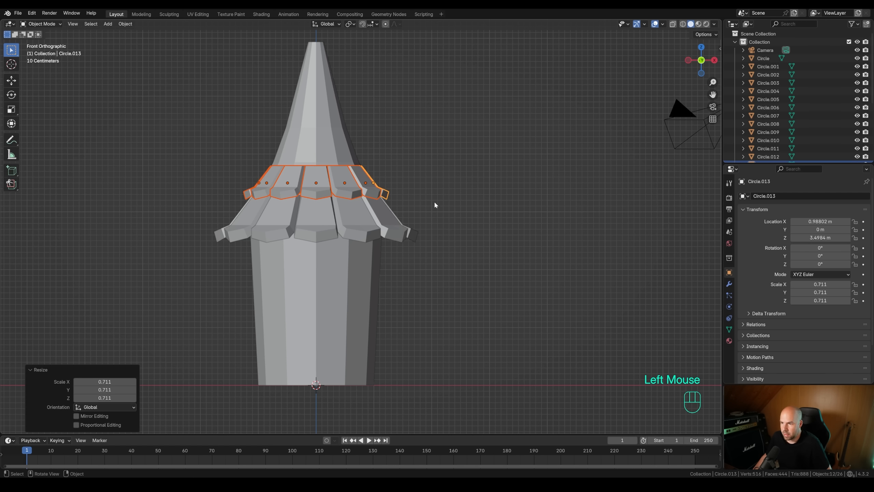
# In Edit Mode with X-ray on, select the second ring's upper vertices and raise them about 0.16 m in Z
pyautogui.press('Tab')
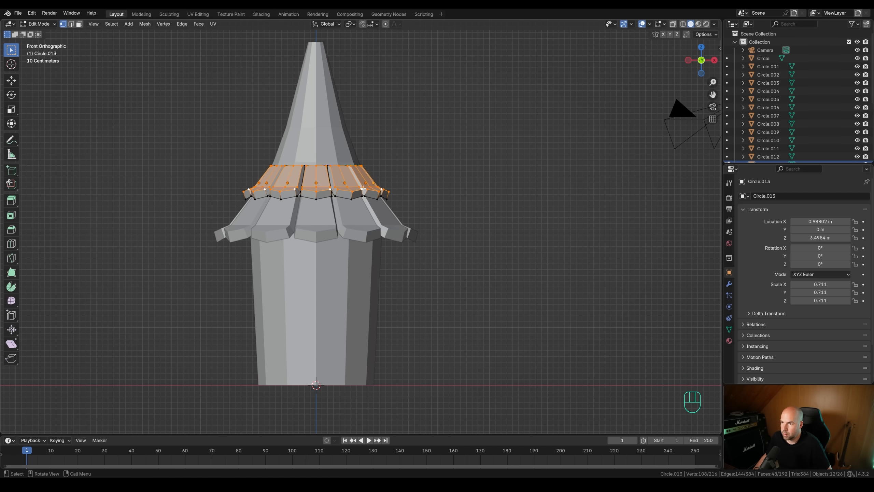
pyautogui.click(672, 26)
pyautogui.moveTo(241, 141); pyautogui.dragTo(461, 177)
pyautogui.press('g')
pyautogui.press('z')
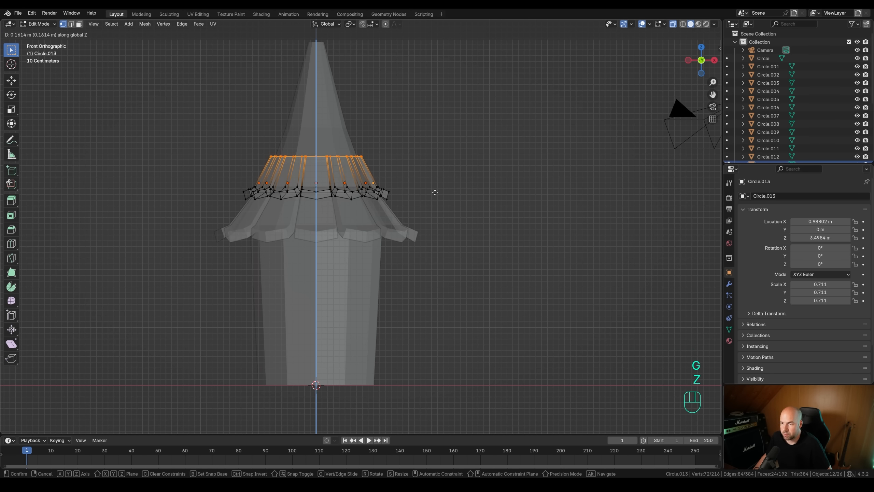
pyautogui.click(435, 192)
pyautogui.press('Tab')
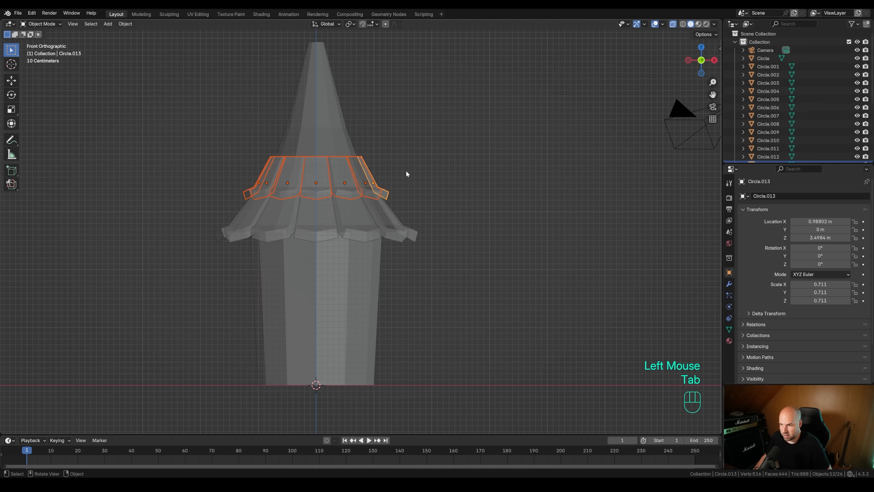
# Duplicate the second tile ring about 0.595 m up along Z and shrink the copy to an object scale of about 0.530, with X-ray off
pyautogui.hotkey('shift', 'd')
pyautogui.press('z')
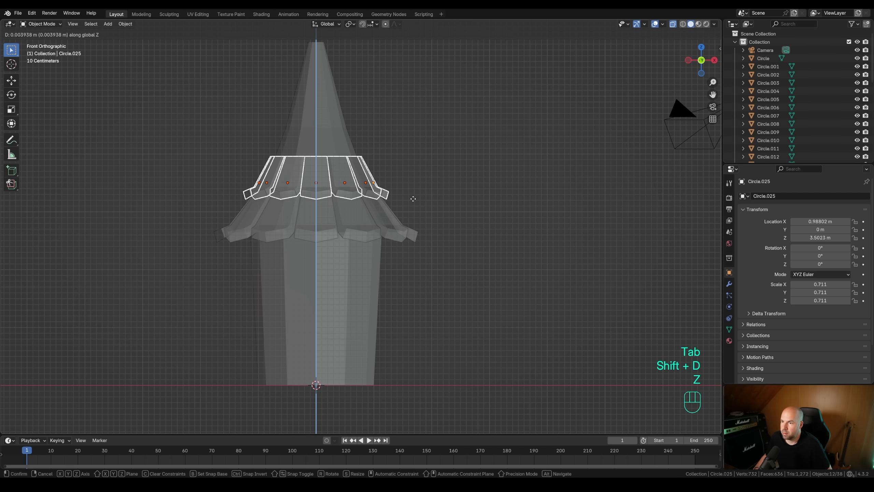
pyautogui.click(410, 162)
pyautogui.press('s')
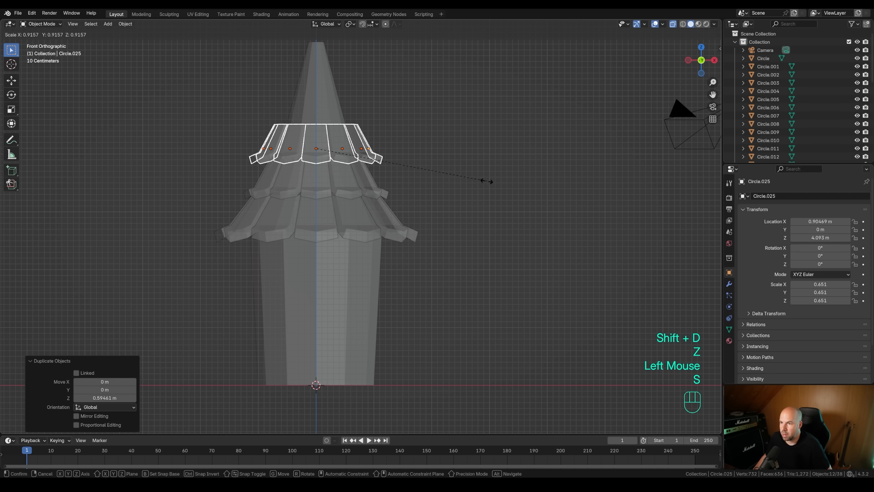
pyautogui.click(460, 179)
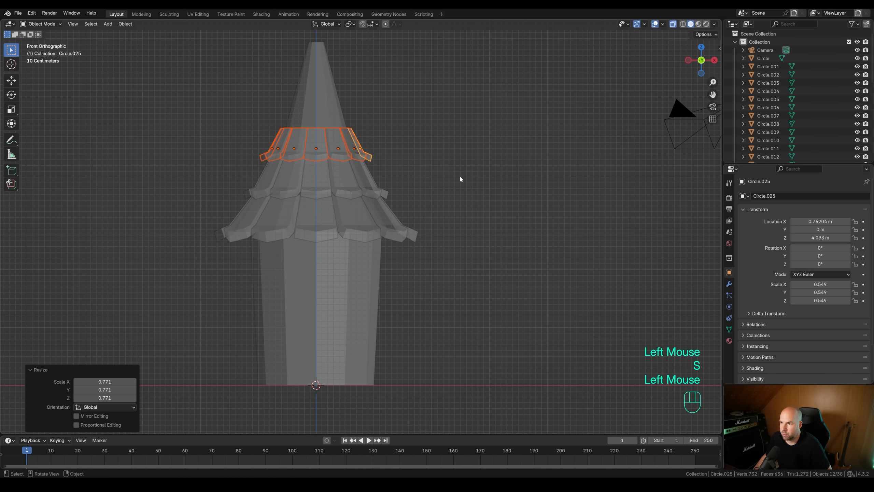
pyautogui.click(672, 25)
pyautogui.press('s')
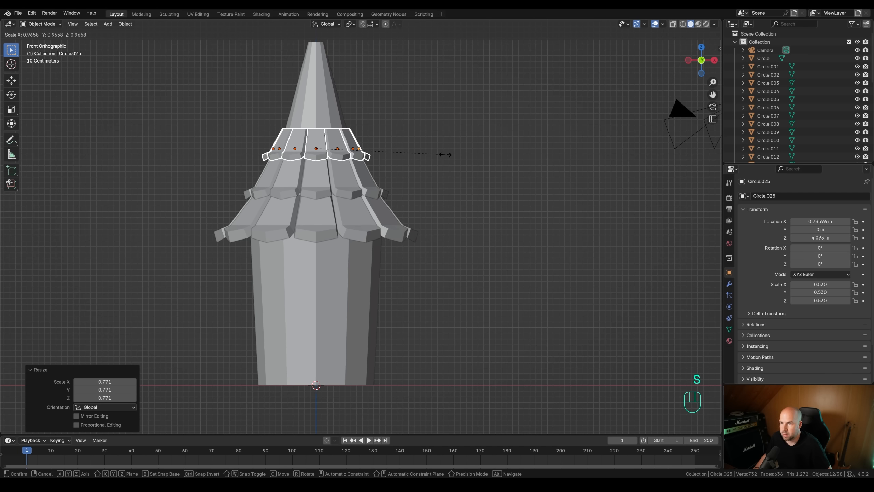
pyautogui.click(445, 155)
# Raise the third ring's upper vertices about 0.185 m in Z and scale them to about 0.923
pyautogui.press('Tab')
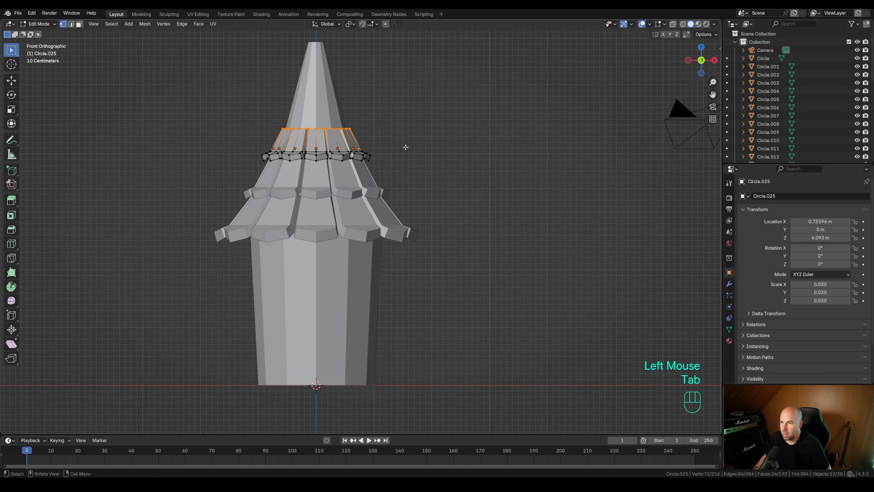
pyautogui.keyDown('shift'); pyautogui.moveTo(434, 149); pyautogui.dragTo(418, 163, button='middle'); pyautogui.keyUp('shift')
pyautogui.press('g')
pyautogui.press('z')
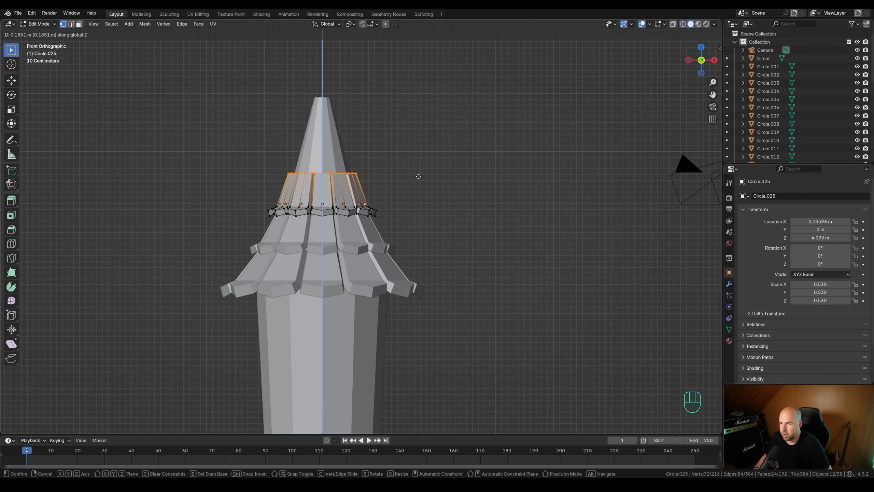
pyautogui.click(419, 177)
pyautogui.press('s')
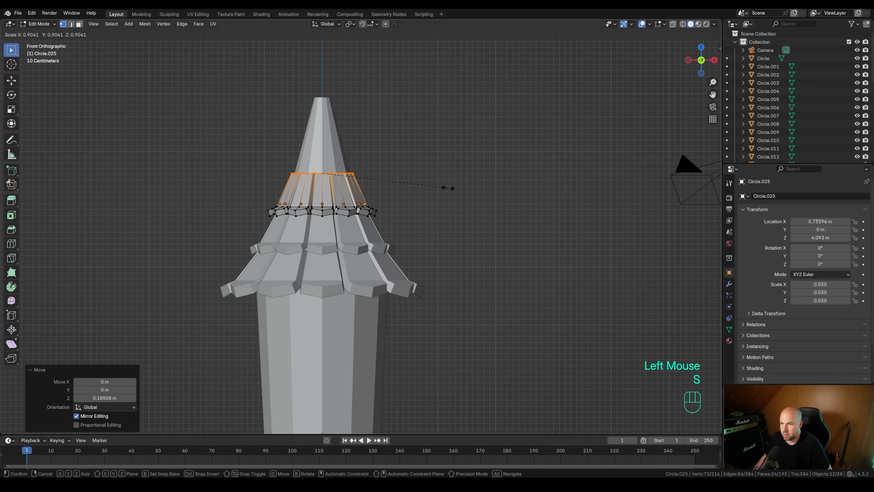
pyautogui.click(445, 186)
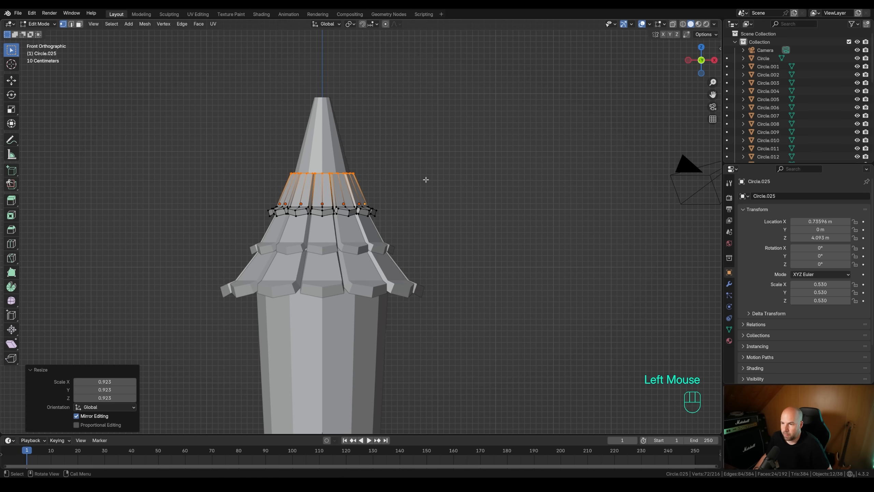
# Duplicate the third tile ring about 0.63 m up along Z and shrink the copy to an object scale of about 0.396
pyautogui.press('Tab')
pyautogui.hotkey('shift', 'd')
pyautogui.press('z')
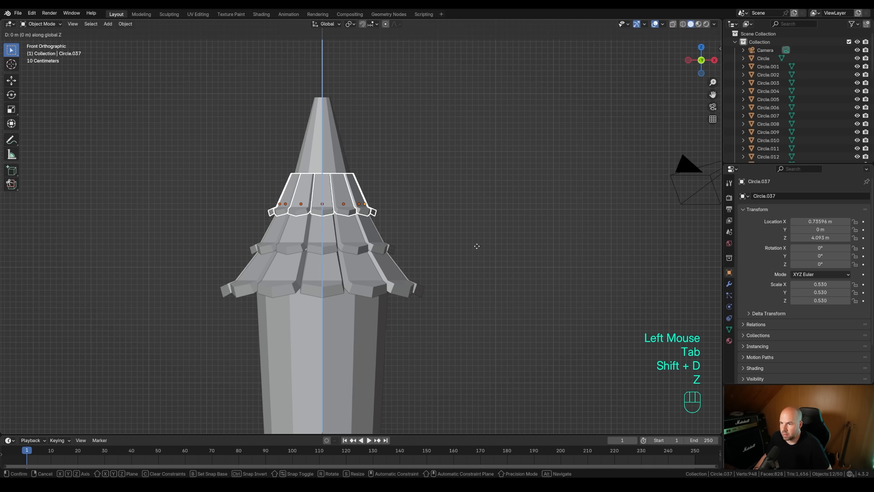
pyautogui.click(471, 209)
pyautogui.press('s')
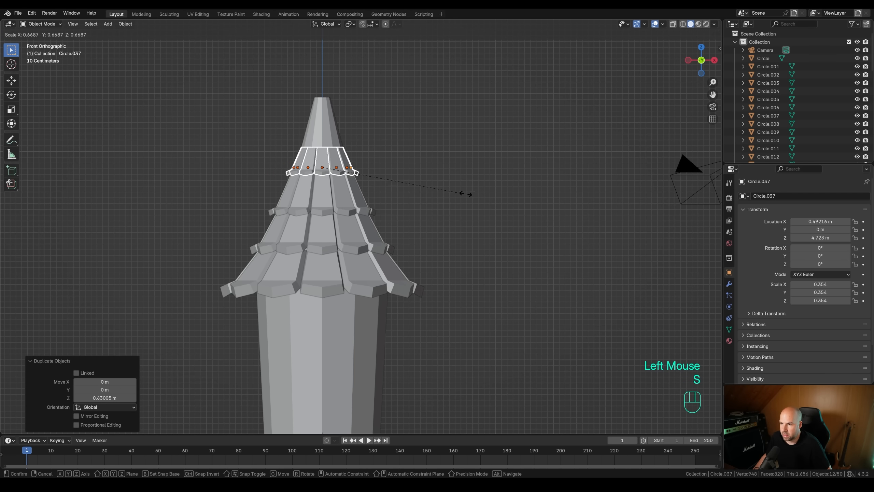
pyautogui.click(478, 195)
# Raise the fourth ring's upper vertices about 0.228 m in Z and scale them to about 0.848
pyautogui.press('Tab')
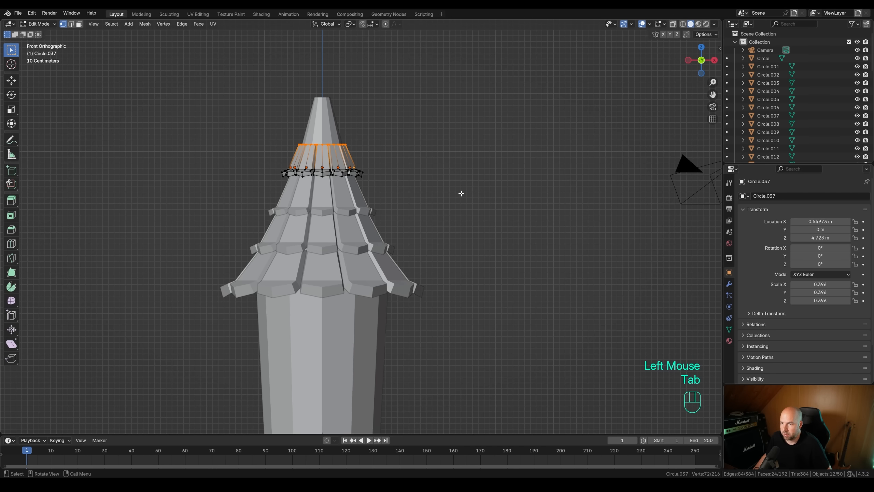
pyautogui.press('g')
pyautogui.press('z')
pyautogui.click(455, 179)
pyautogui.press('s')
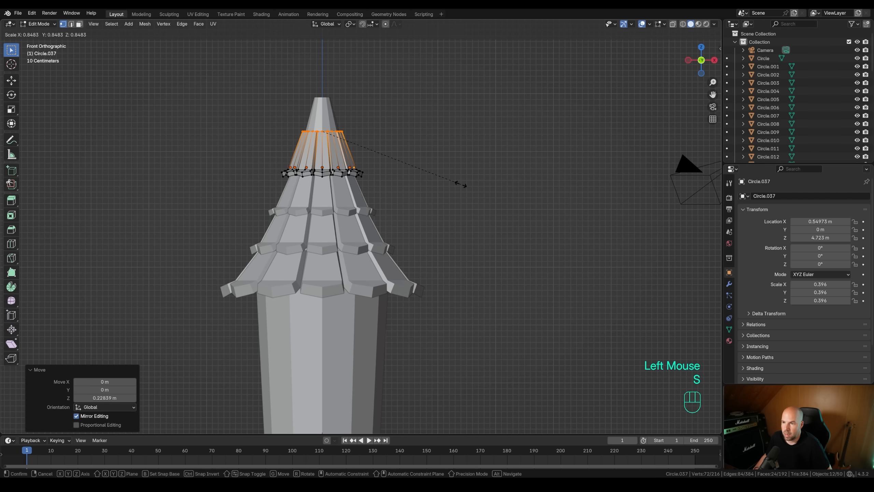
pyautogui.click(461, 184)
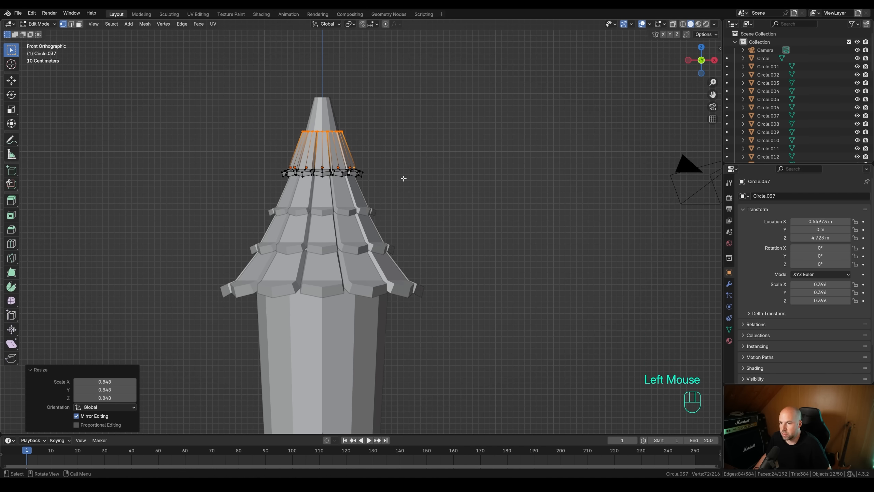
# Duplicate the fourth tile ring about 0.618 m up along Z and shrink the copy to an object scale of about 0.285
pyautogui.press('Tab')
pyautogui.hotkey('shift', 'd')
pyautogui.press('z')
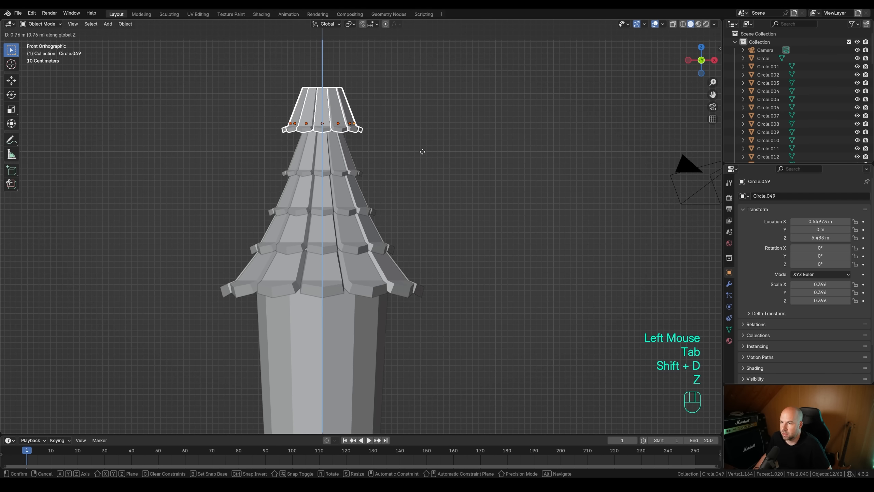
pyautogui.click(419, 163)
pyautogui.press('s')
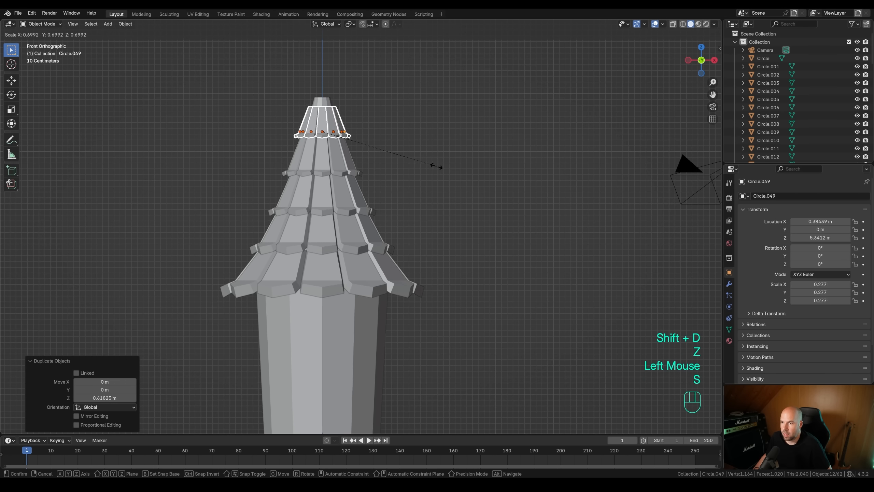
pyautogui.click(436, 167)
# Raise the top ring's upper vertices about 0.193 m in Z to the roof's tip and scale them to about 0.64
pyautogui.press('Tab')
pyautogui.moveTo(288, 88); pyautogui.dragTo(387, 116)
pyautogui.hotkey('ctrl', 'z')
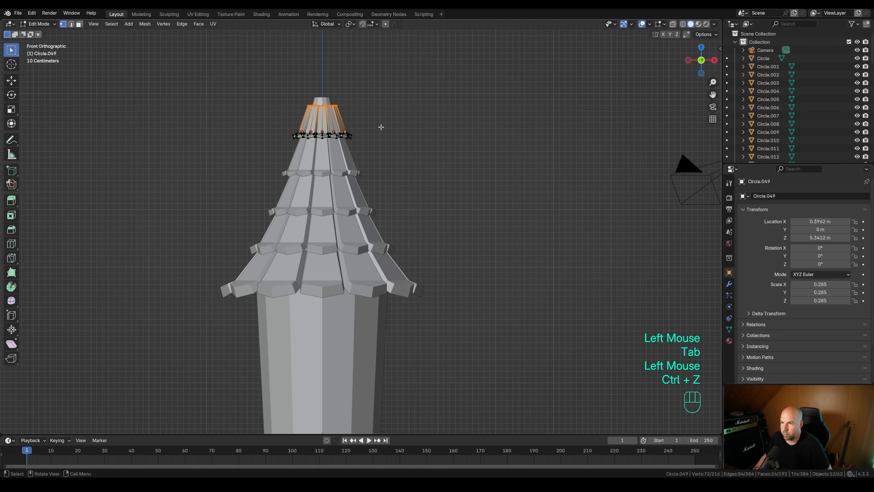
pyautogui.press('g')
pyautogui.press('z')
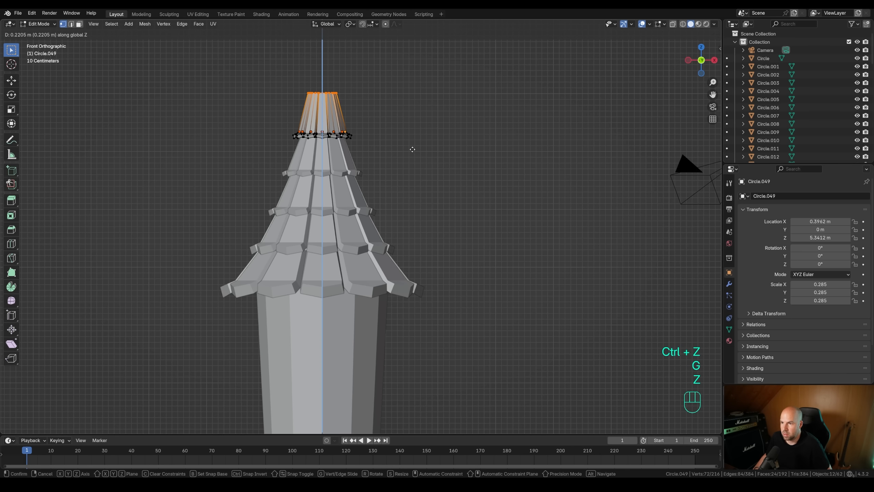
pyautogui.click(412, 150)
pyautogui.press('s')
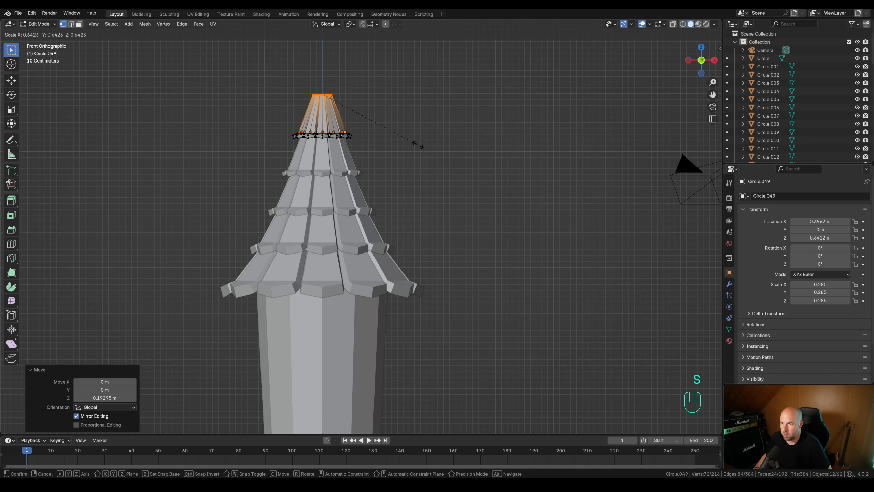
pyautogui.click(418, 145)
pyautogui.press('Tab')
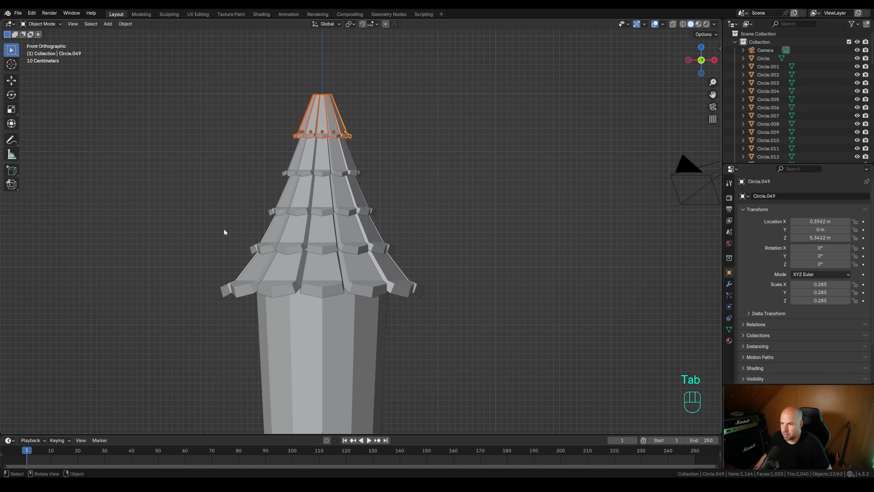
# Select the second and fourth tile rings without the tower and rotate them 15° around the global Z axis
pyautogui.moveTo(224, 232); pyautogui.dragTo(447, 233)
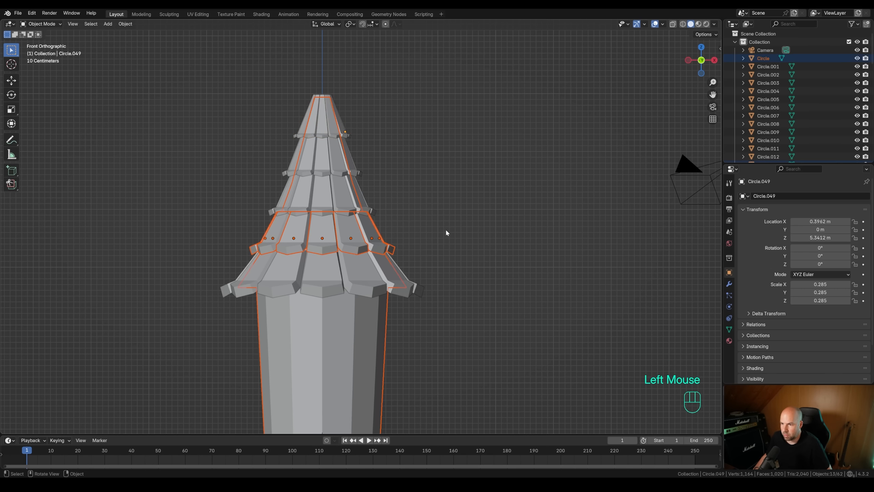
pyautogui.keyDown('shift'); pyautogui.moveTo(260, 152); pyautogui.dragTo(447, 159); pyautogui.keyUp('shift')
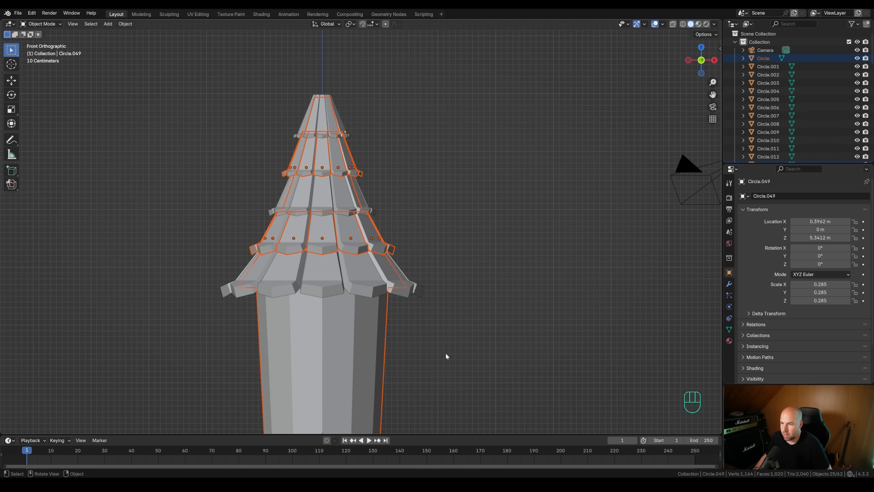
pyautogui.keyDown('ctrl'); pyautogui.moveTo(428, 350); pyautogui.dragTo(358, 327); pyautogui.keyUp('ctrl')
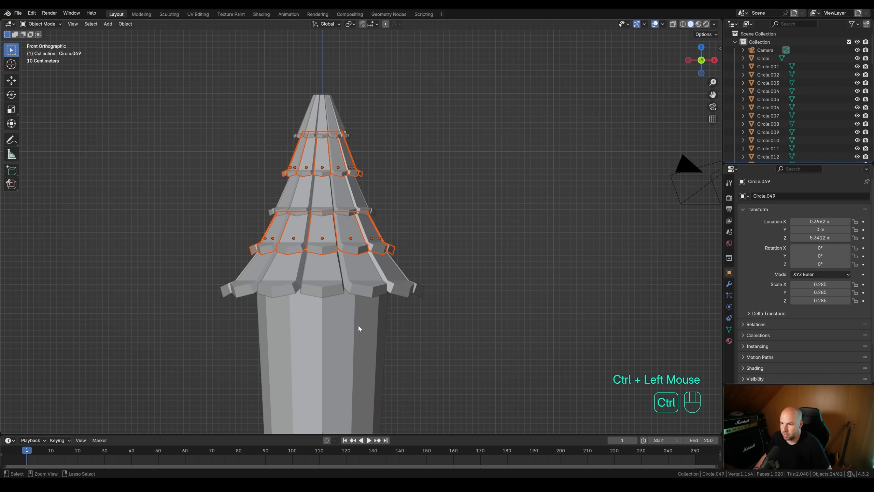
pyautogui.moveTo(357, 327); pyautogui.dragTo(448, 263, button='middle')
pyautogui.scroll(-2, 467, 239)
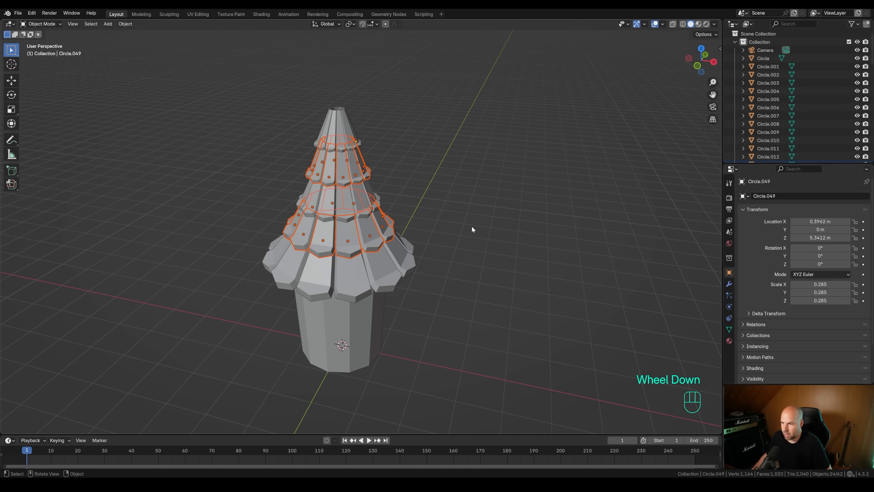
pyautogui.press('r')
pyautogui.press('z')
pyautogui.press('KP_1')
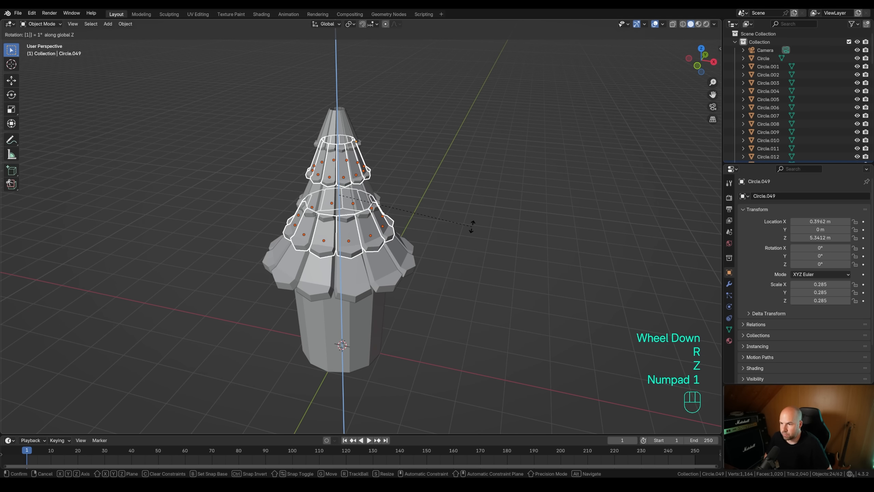
pyautogui.press('KP_5')
pyautogui.press('KP_Enter')
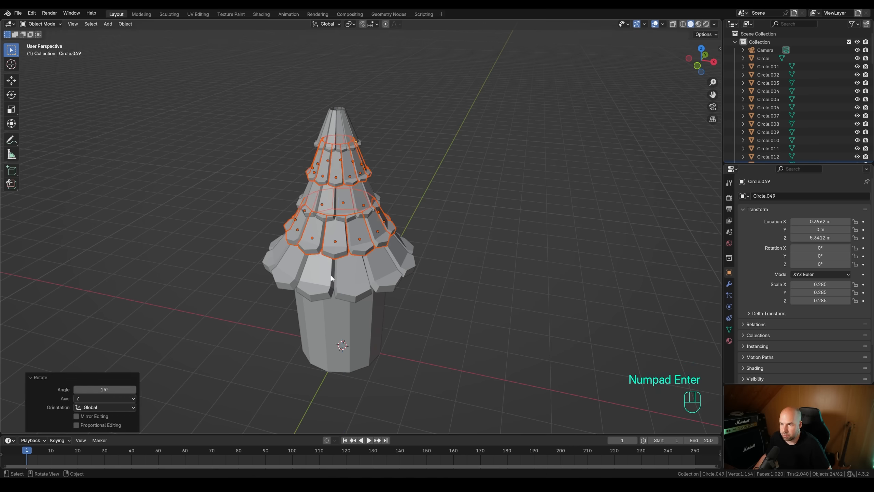
# Select all the roof tiles without the tower, make a lowest-row tile active, and join them into one object
pyautogui.moveTo(406, 262); pyautogui.dragTo(387, 240, button='middle')
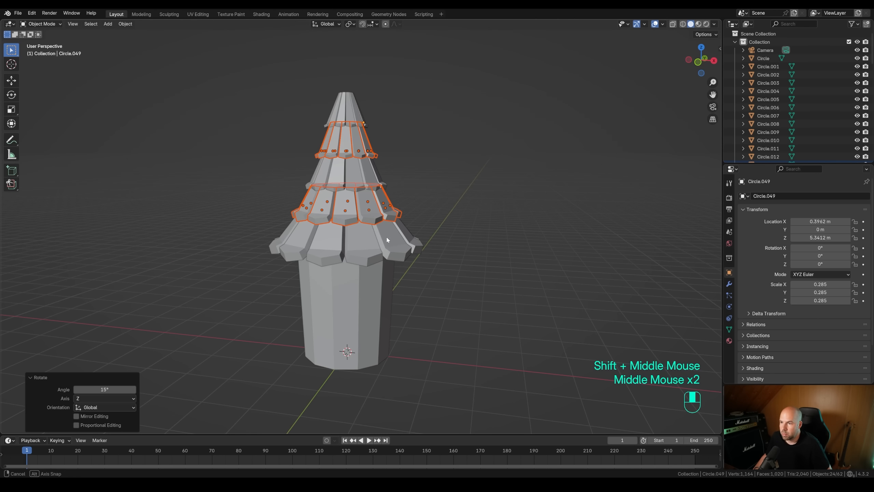
pyautogui.scroll(-1, 293, 161)
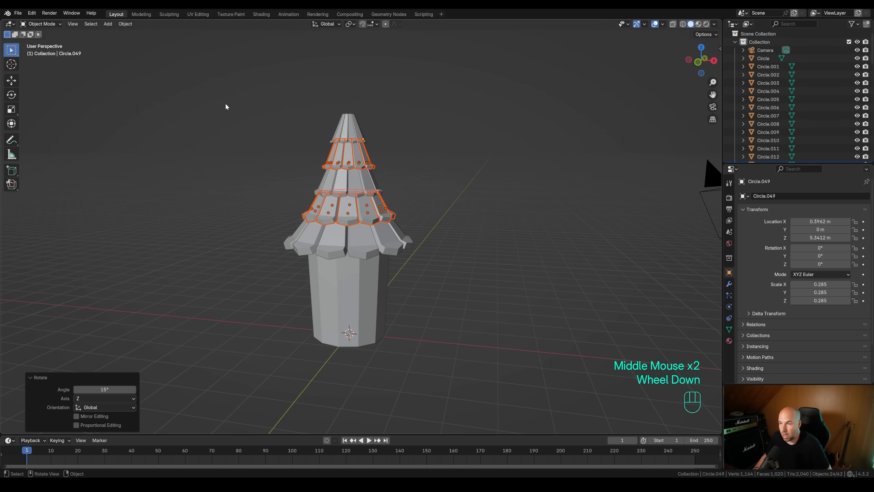
pyautogui.moveTo(246, 91); pyautogui.dragTo(456, 273)
pyautogui.keyDown('ctrl'); pyautogui.moveTo(428, 302); pyautogui.dragTo(370, 275); pyautogui.keyUp('ctrl')
pyautogui.moveTo(478, 243); pyautogui.dragTo(421, 250, button='middle')
pyautogui.keyDown('shift'); pyautogui.click(422, 250); pyautogui.keyUp('shift')
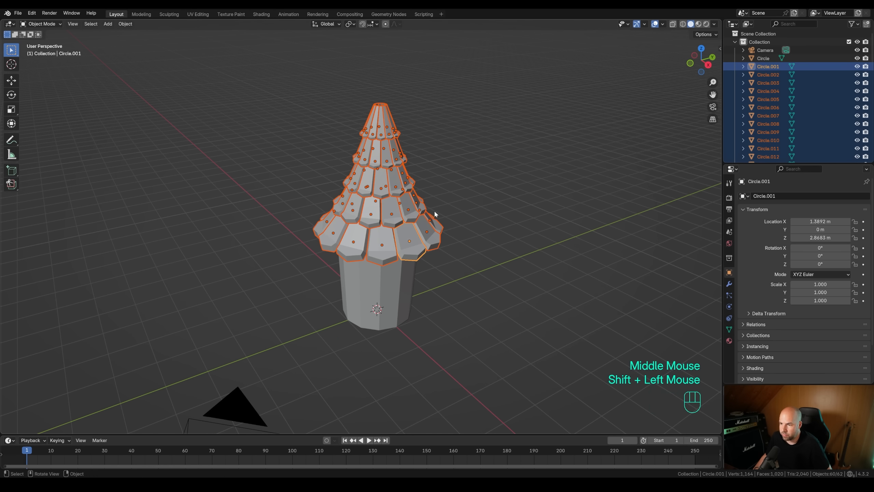
pyautogui.hotkey('ctrl', 'j')
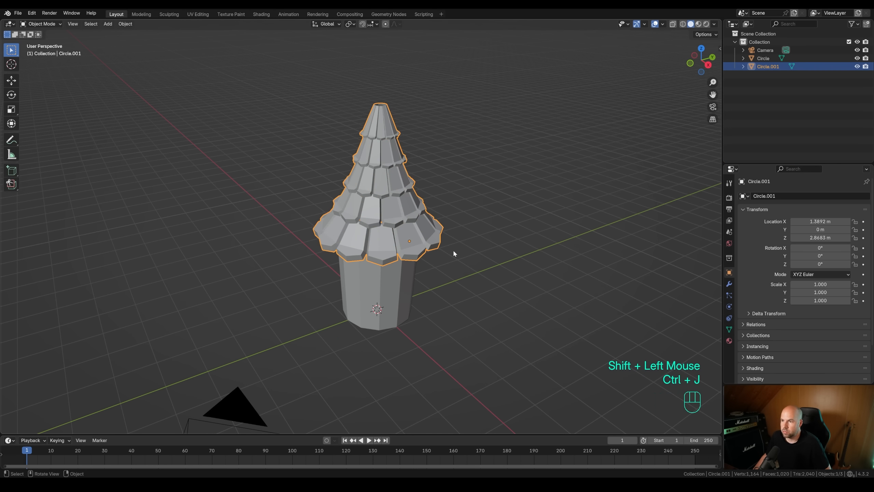
# In face mode on the joined roof, push out the two end faces of a bottom-row tile about -0.188 m using Shrink/Fatten
pyautogui.keyDown('shift'); pyautogui.moveTo(386, 222); pyautogui.dragTo(371, 216, button='middle'); pyautogui.keyUp('shift')
pyautogui.moveTo(371, 215); pyautogui.dragTo(398, 230, button='middle')
pyautogui.scroll(2, 445, 251)
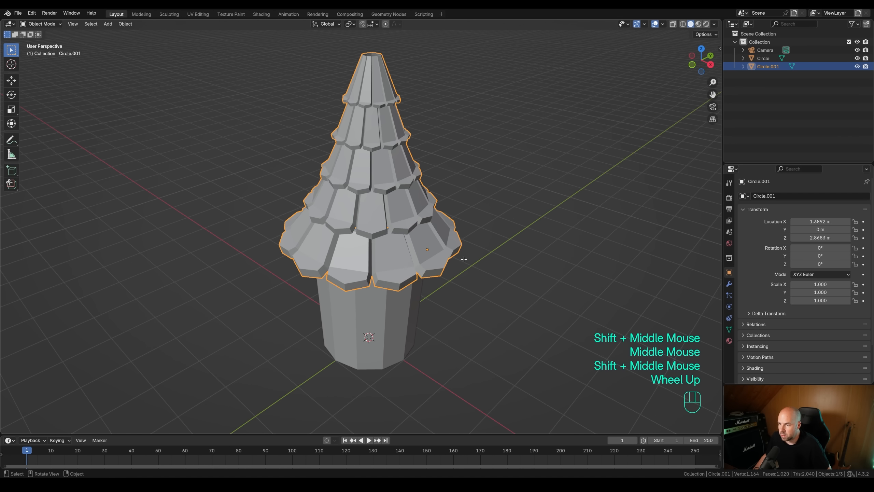
pyautogui.press('Tab')
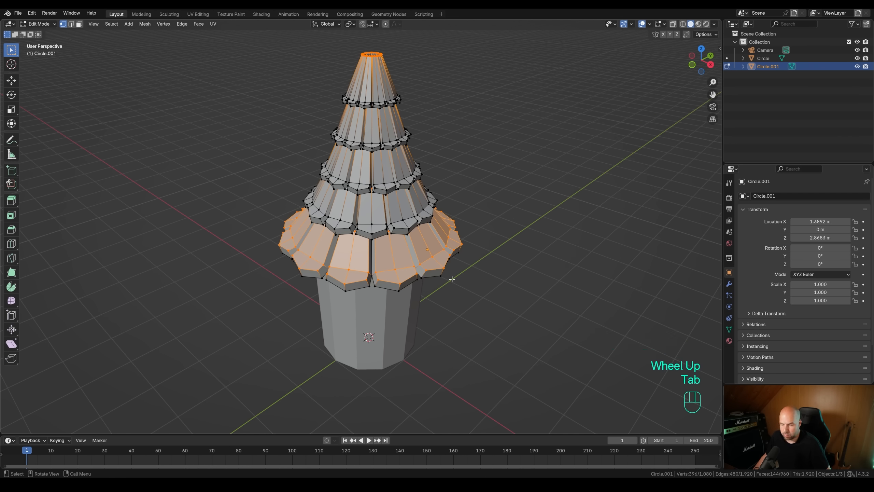
pyautogui.press('3')
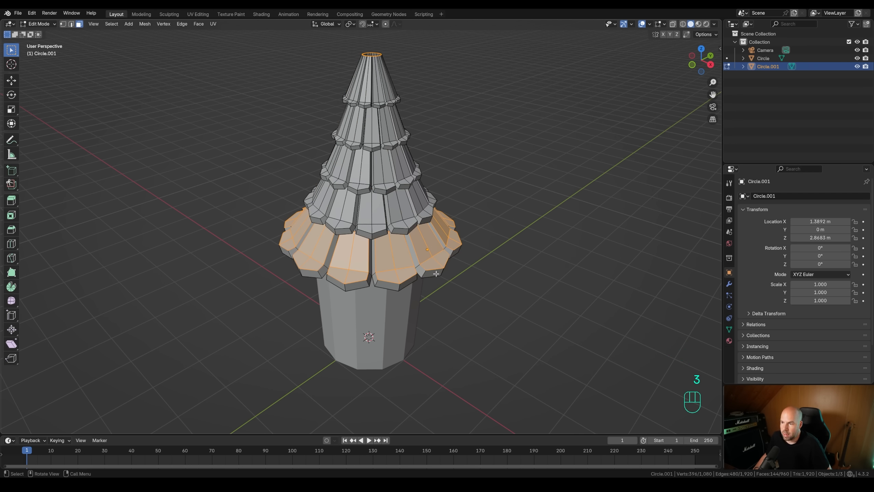
pyautogui.click(436, 274)
pyautogui.keyDown('shift'); pyautogui.moveTo(478, 299); pyautogui.dragTo(447, 282, button='middle'); pyautogui.keyUp('shift')
pyautogui.moveTo(447, 282); pyautogui.dragTo(399, 256, button='middle')
pyautogui.keyDown('shift'); pyautogui.click(398, 255); pyautogui.keyUp('shift')
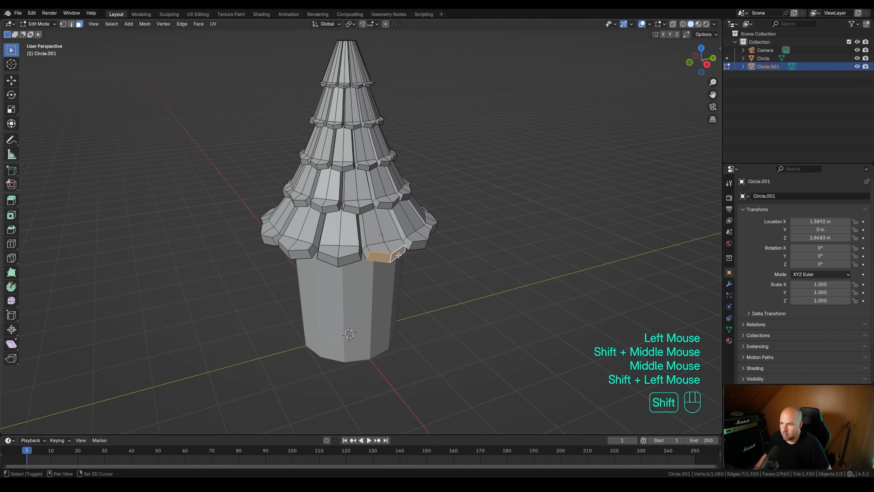
pyautogui.moveTo(446, 280); pyautogui.dragTo(474, 278, button='middle')
pyautogui.hotkey('alt', 's')
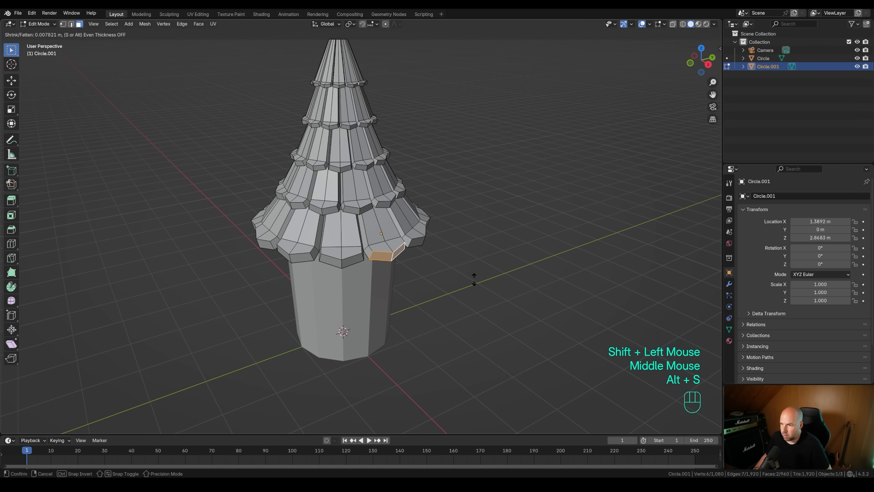
pyautogui.click(476, 286)
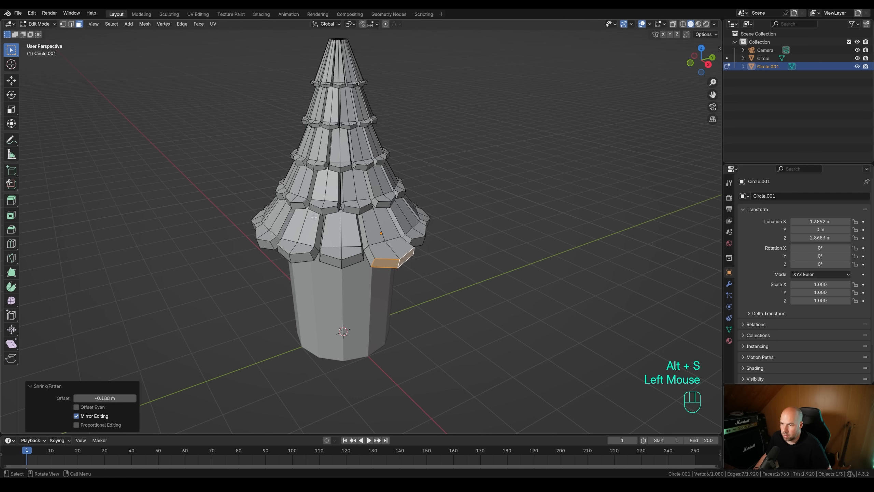
# Lengthen two second-row tiles on opposite sides of the roof by offsetting their end faces outward with Shrink/Fatten
pyautogui.doubleClick(294, 208)
pyautogui.keyDown('shift'); pyautogui.click(283, 203); pyautogui.keyUp('shift')
pyautogui.hotkey('alt', 's')
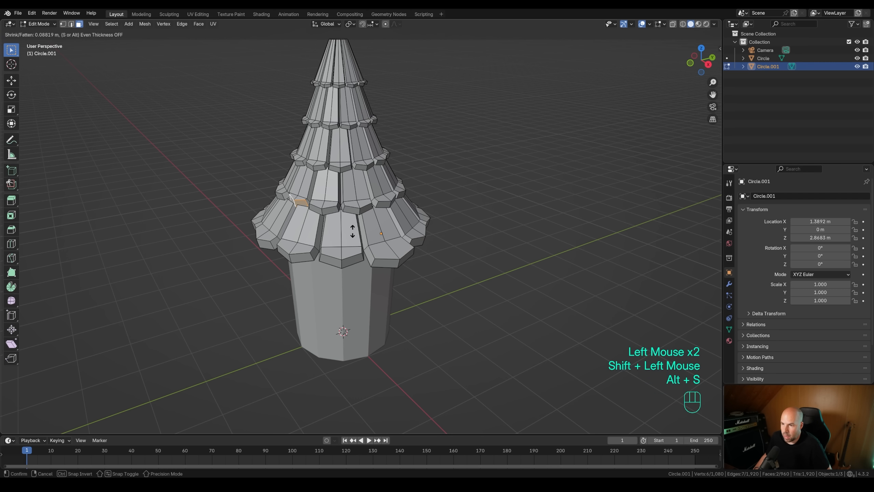
pyautogui.click(351, 236)
pyautogui.doubleClick(380, 204)
pyautogui.keyDown('shift'); pyautogui.click(392, 202); pyautogui.keyUp('shift')
pyautogui.hotkey('alt', 's')
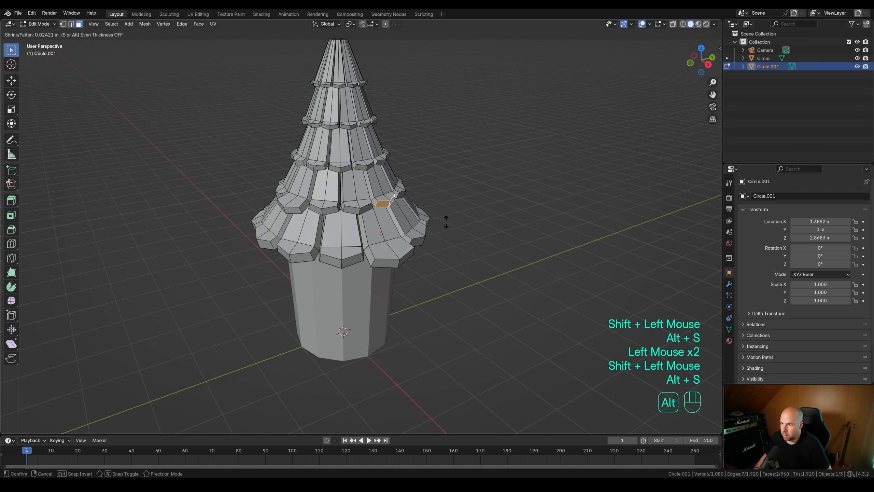
pyautogui.click(446, 229)
# Offset the end faces of a third-row tile about -0.101 m with Shrink/Fatten and lengthen a fourth-row tile the same way
pyautogui.doubleClick(334, 169)
pyautogui.keyDown('shift'); pyautogui.click(347, 171); pyautogui.keyUp('shift')
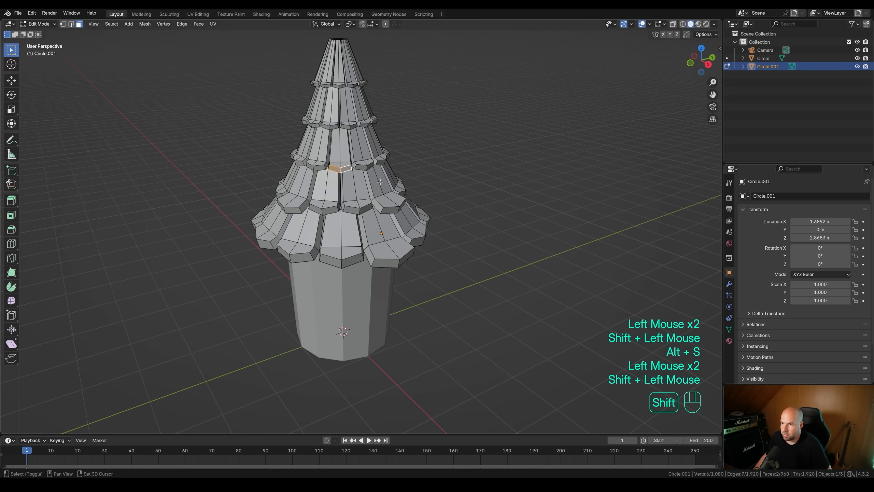
pyautogui.hotkey('alt', 's')
pyautogui.keyDown('shift'); pyautogui.click(379, 212); pyautogui.keyUp('shift')
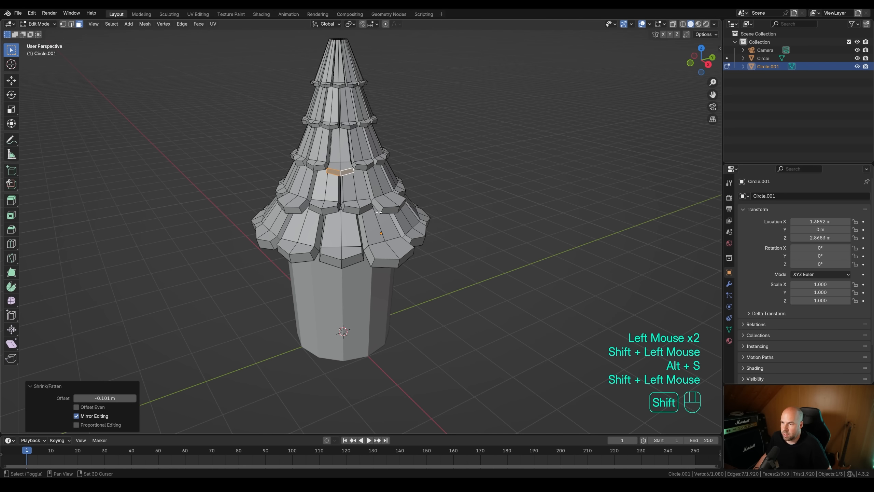
pyautogui.click(317, 126)
pyautogui.keyDown('shift'); pyautogui.click(310, 124); pyautogui.keyUp('shift')
pyautogui.hotkey('alt', 's')
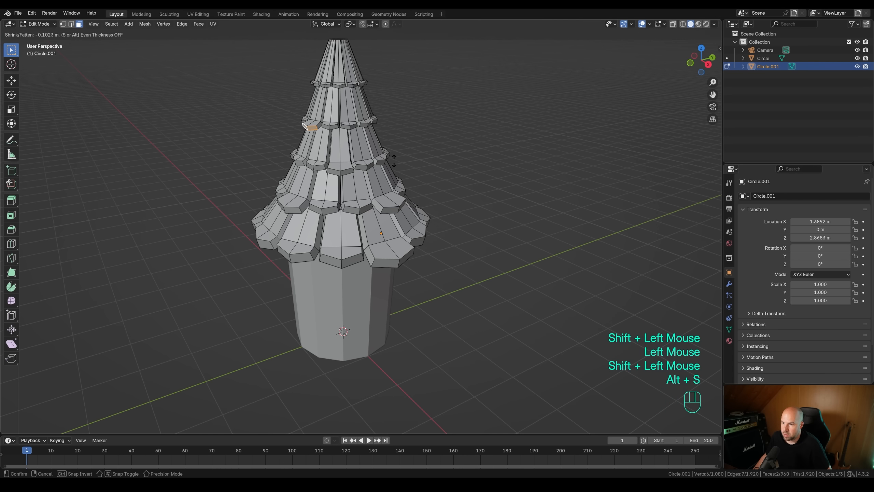
pyautogui.click(397, 152)
# Push out the end faces of two more bottom-row tiles with Shrink/Fatten, by about -0.214 m and -0.19 m
pyautogui.doubleClick(265, 244)
pyautogui.moveTo(266, 244); pyautogui.dragTo(313, 234, button='middle')
pyautogui.keyDown('shift'); pyautogui.click(268, 271); pyautogui.keyUp('shift')
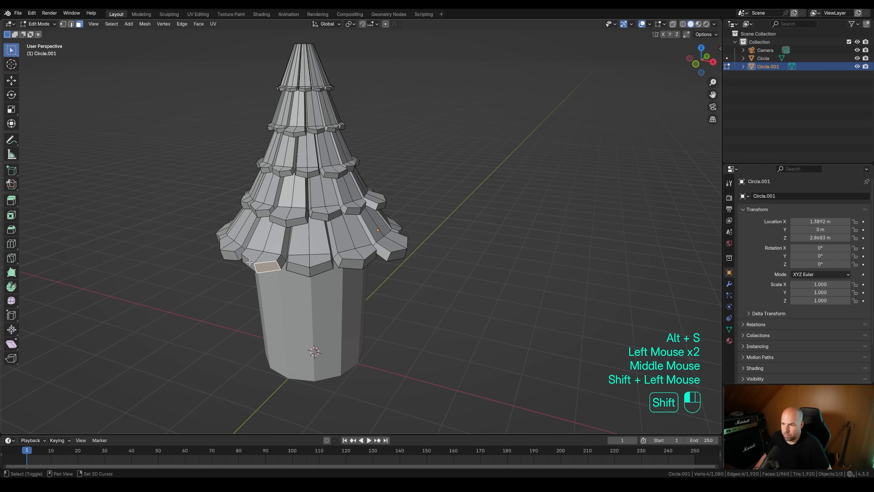
pyautogui.hotkey('alt', 's')
pyautogui.click(384, 293)
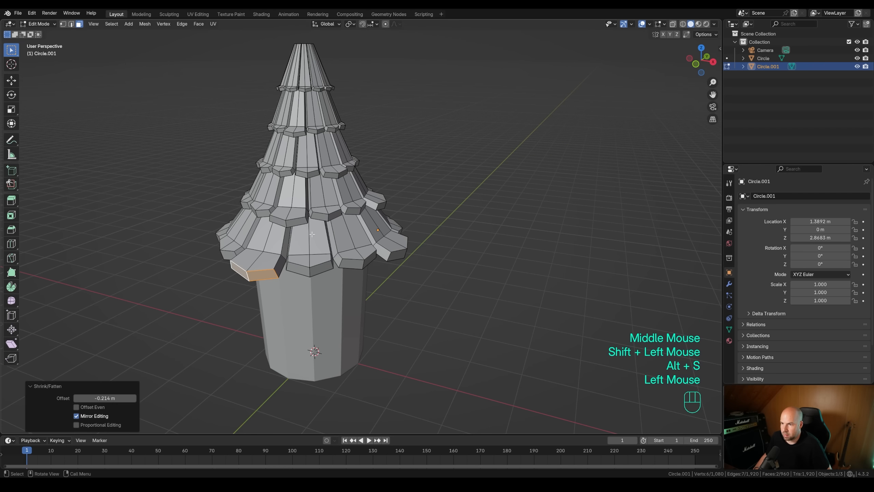
pyautogui.scroll(-2, 344, 276)
pyautogui.moveTo(344, 275); pyautogui.dragTo(423, 274, button='middle')
pyautogui.click(269, 257)
pyautogui.hotkey('alt', 's')
pyautogui.click(377, 282)
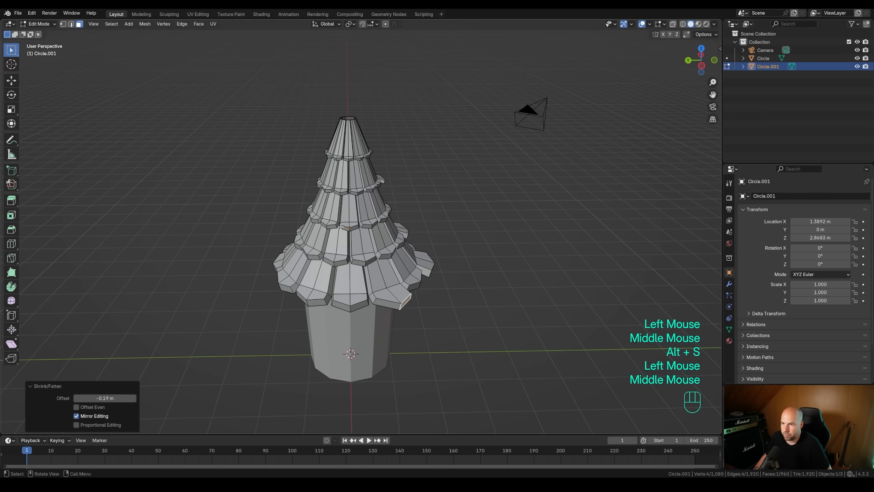
# Select the end faces of further tiles around the back of the roof and push them outward with Shrink/Fatten
pyautogui.click(317, 299)
pyautogui.keyDown('shift'); pyautogui.click(304, 294); pyautogui.keyUp('shift')
pyautogui.hotkey('alt', 's')
pyautogui.moveTo(382, 292); pyautogui.dragTo(427, 237, button='middle')
pyautogui.click(316, 286)
pyautogui.keyDown('shift'); pyautogui.click(303, 282); pyautogui.keyUp('shift')
pyautogui.hotkey('alt', 's')
pyautogui.click(404, 296)
# Offset two faces at the lower end of a third-row tile about -0.19 m and enlarge a top-row tile likewise
pyautogui.click(378, 215)
pyautogui.keyDown('shift'); pyautogui.click(387, 217); pyautogui.keyUp('shift')
pyautogui.hotkey('alt', 's')
pyautogui.click(354, 248)
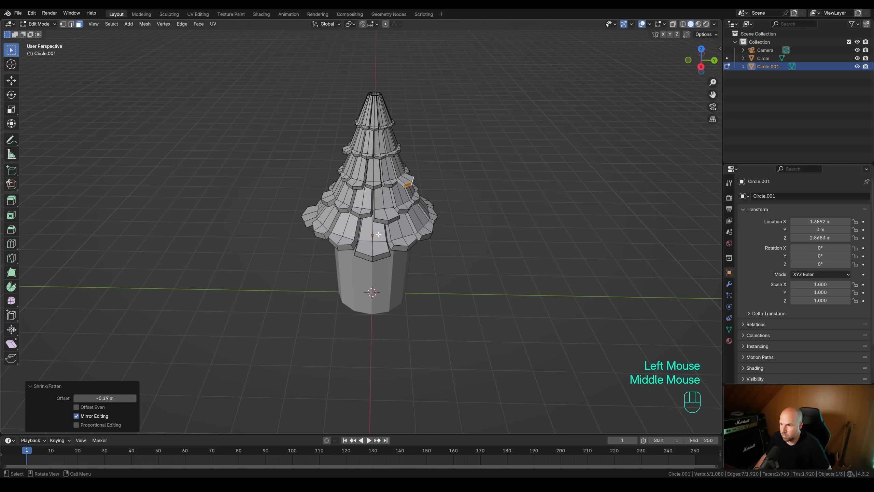
pyautogui.click(378, 127)
pyautogui.keyDown('shift'); pyautogui.click(373, 129); pyautogui.keyUp('shift')
pyautogui.hotkey('alt', 's')
pyautogui.click(318, 211)
# Lift the lower front faces of a second-row tile outward with Shrink/Fatten
pyautogui.moveTo(318, 211); pyautogui.dragTo(396, 234, button='middle')
pyautogui.scroll(1, 364, 216)
pyautogui.click(347, 218)
pyautogui.keyDown('shift'); pyautogui.click(356, 217); pyautogui.keyUp('shift')
pyautogui.hotkey('alt', 's')
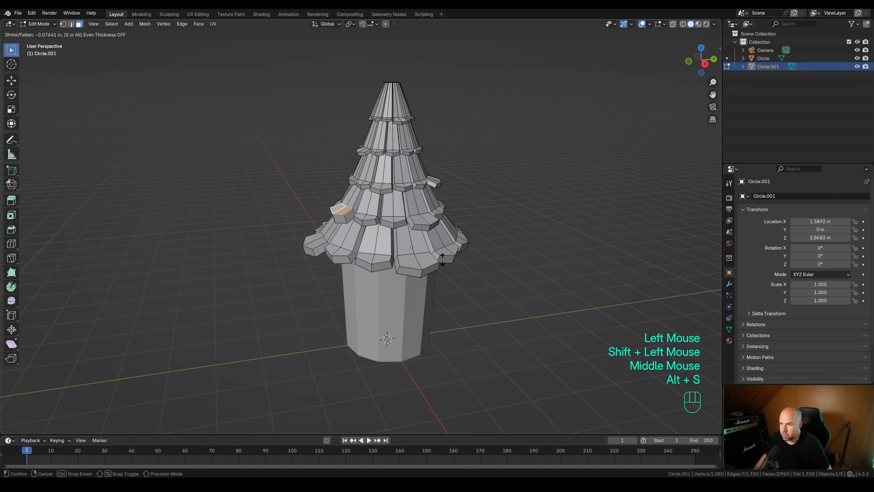
pyautogui.click(429, 229)
# Lift the lower front faces of another second-row tile about -0.043 m and those of a third-row tile above it with Shrink/Fatten
pyautogui.click(421, 217)
pyautogui.keyDown('shift'); pyautogui.click(429, 216); pyautogui.keyUp('shift')
pyautogui.hotkey('alt', 's')
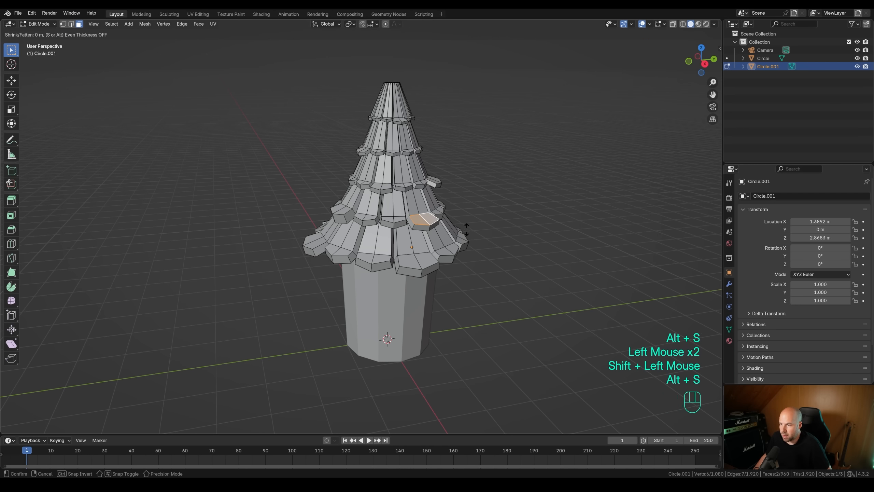
pyautogui.keyDown('shift'); pyautogui.click(447, 271); pyautogui.keyUp('shift')
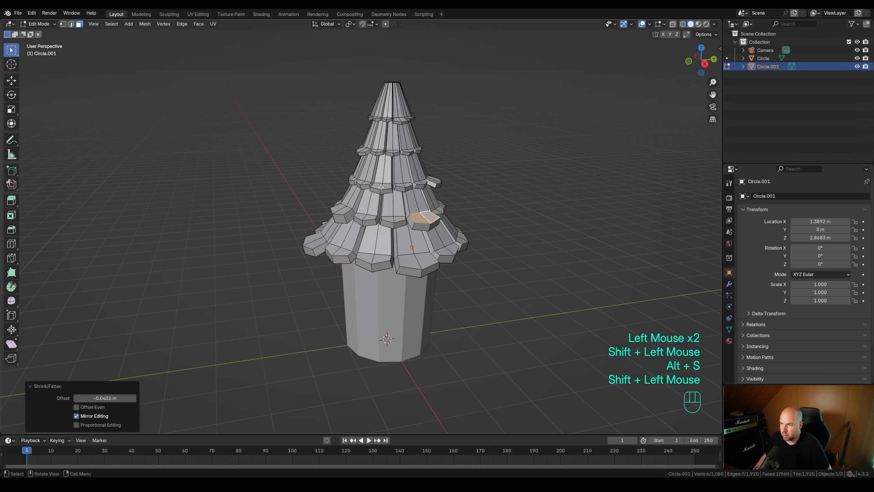
pyautogui.click(385, 181)
pyautogui.keyDown('shift'); pyautogui.click(376, 181); pyautogui.keyUp('shift')
pyautogui.hotkey('alt', 's')
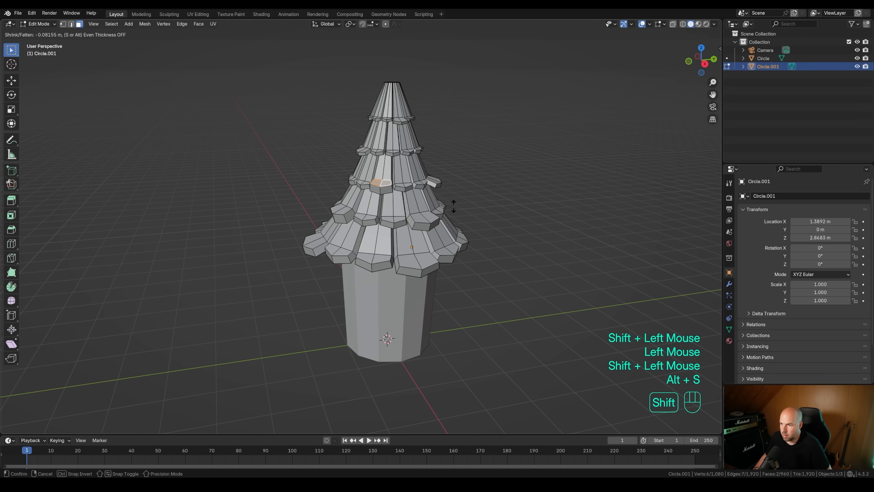
pyautogui.keyDown('shift'); pyautogui.click(453, 206); pyautogui.keyUp('shift')
# Sink the four front faces of a bottom-row tile about 0.022 m with Shrink/Fatten
pyautogui.click(354, 230)
pyautogui.keyDown('shift'); pyautogui.click(346, 238); pyautogui.keyUp('shift')
pyautogui.keyDown('shift'); pyautogui.click(339, 243); pyautogui.keyUp('shift')
pyautogui.keyDown('shift'); pyautogui.click(331, 246); pyautogui.keyUp('shift')
pyautogui.hotkey('alt', 's')
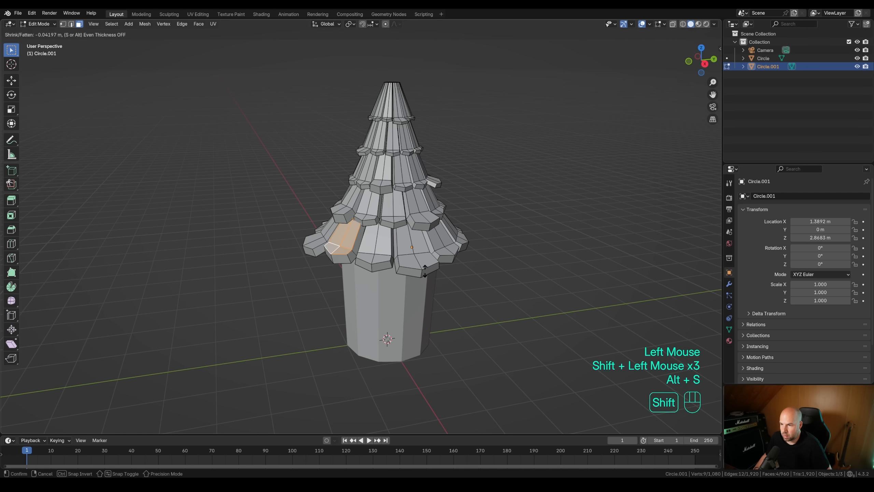
pyautogui.keyDown('shift'); pyautogui.click(420, 256); pyautogui.keyUp('shift')
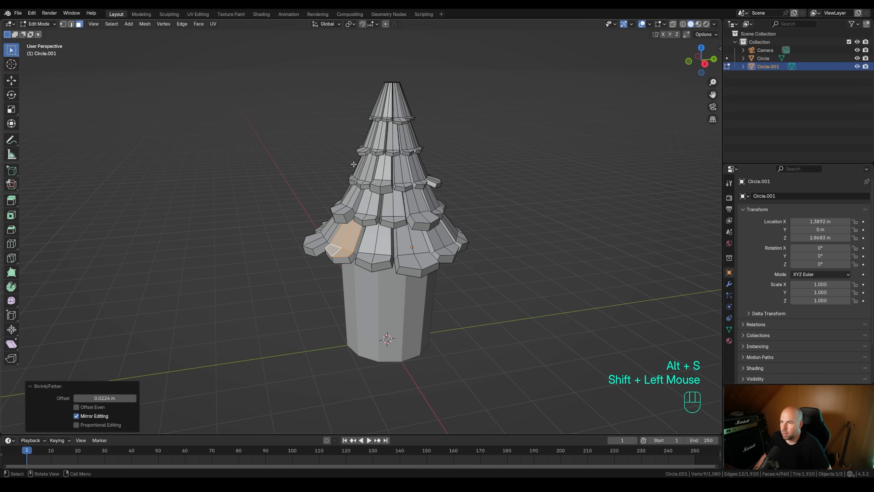
# Lift the two lower front faces of a fourth-row tile about -0.068 m with Shrink/Fatten
pyautogui.moveTo(419, 255); pyautogui.dragTo(387, 155, button='middle')
pyautogui.click(351, 146)
pyautogui.click(350, 151)
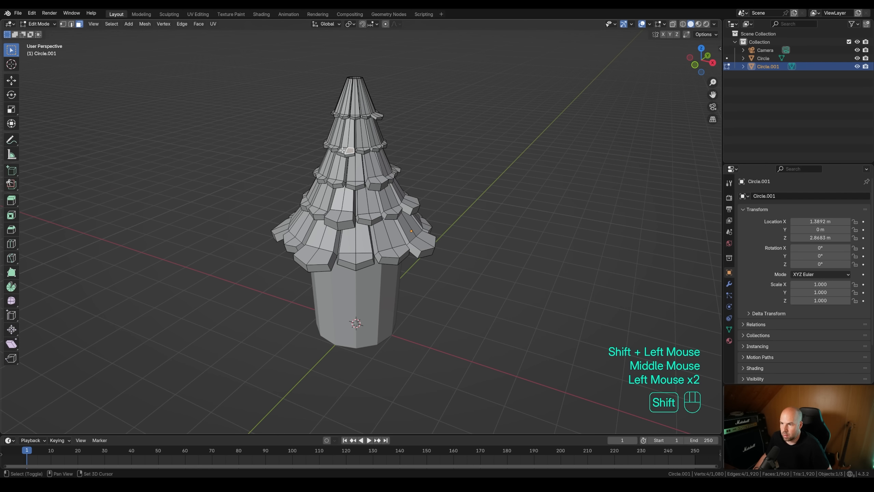
pyautogui.keyDown('shift'); pyautogui.click(343, 152); pyautogui.keyUp('shift')
pyautogui.hotkey('alt', 's')
pyautogui.keyDown('shift'); pyautogui.click(411, 174); pyautogui.keyUp('shift')
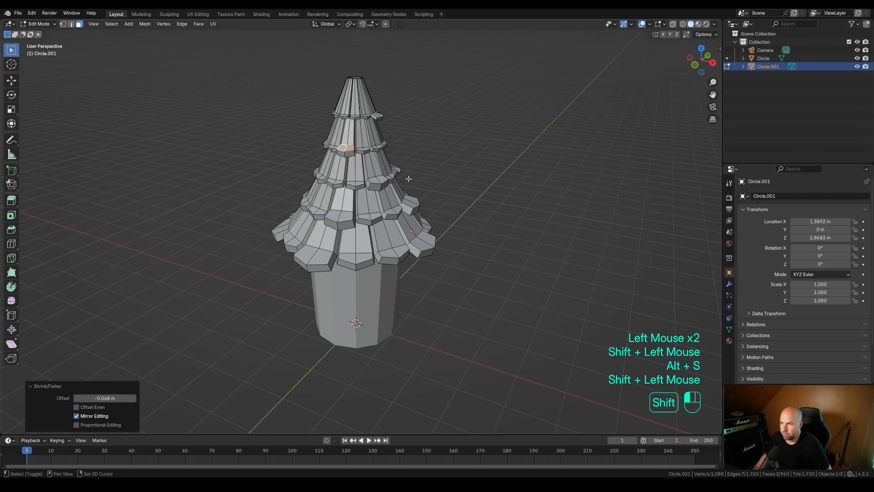
# Lift the lower front faces of a top-row tile outward with Shrink/Fatten and return to Object Mode
pyautogui.click(355, 116)
pyautogui.keyDown('shift'); pyautogui.click(358, 115); pyautogui.keyUp('shift')
pyautogui.hotkey('alt', 's')
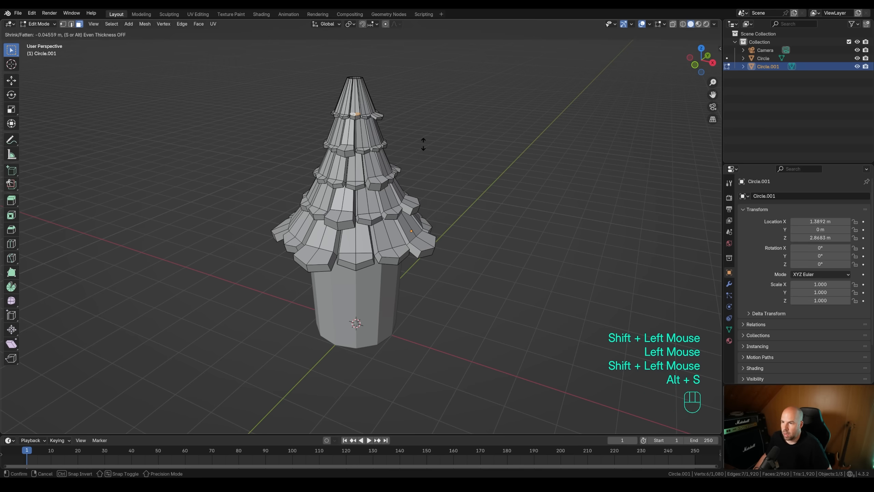
pyautogui.keyDown('shift'); pyautogui.click(420, 150); pyautogui.keyUp('shift')
pyautogui.press('Tab')
# Add a 12-vertex mesh circle of 1 m radius and raise it about 5.8 m along Z to the roof's tip
pyautogui.scroll(-2, 413, 231)
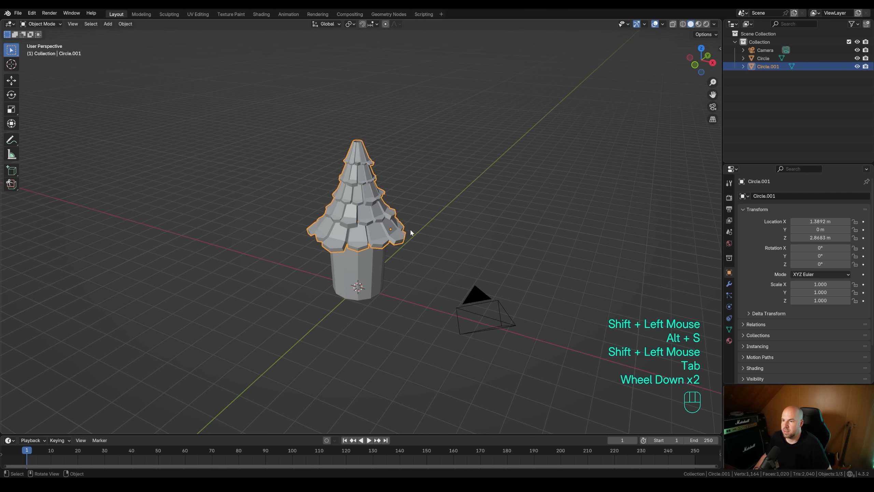
pyautogui.moveTo(433, 234); pyautogui.dragTo(474, 223, button='middle')
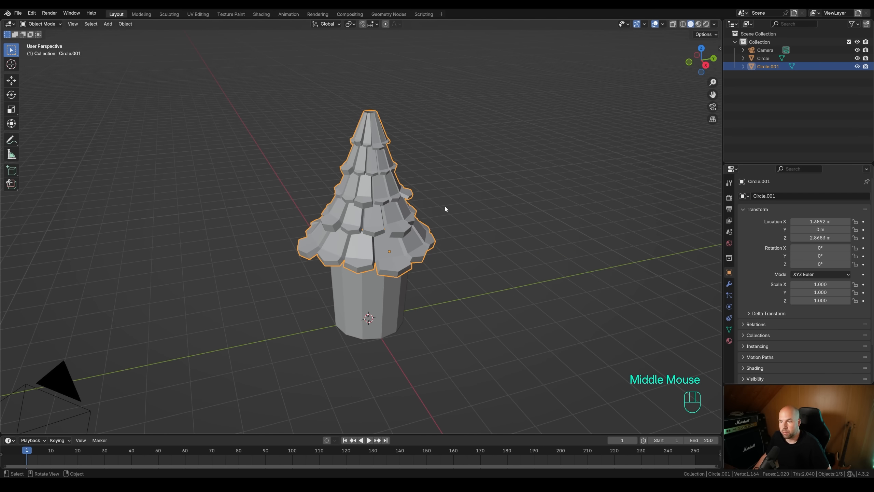
pyautogui.keyDown('shift'); pyautogui.moveTo(447, 210); pyautogui.dragTo(418, 182, button='middle'); pyautogui.keyUp('shift')
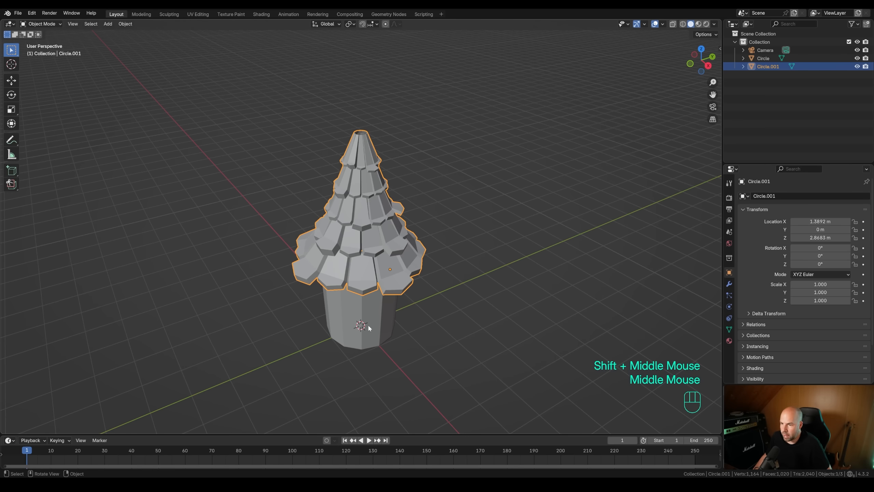
pyautogui.press('shift')
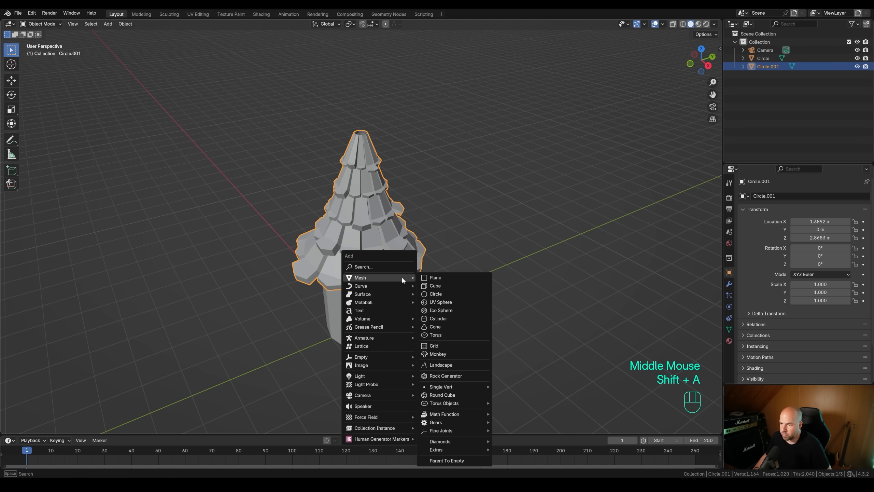
pyautogui.click(447, 292)
pyautogui.press('g')
pyautogui.press('z')
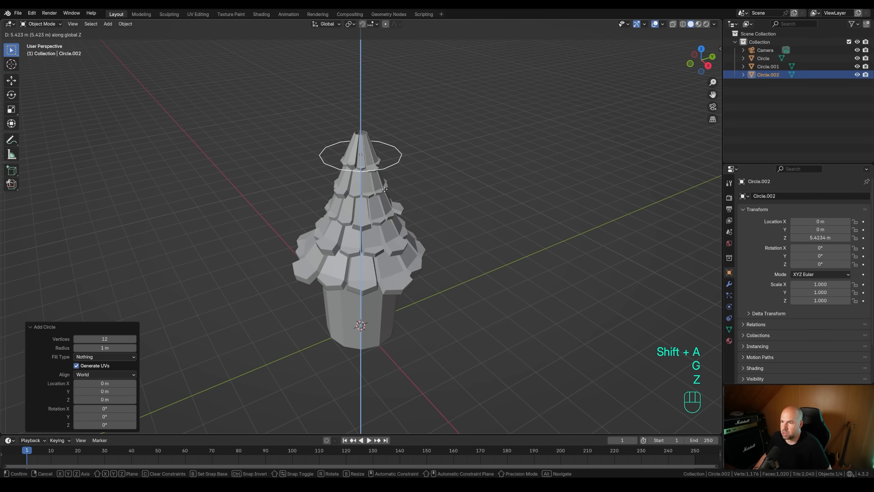
pyautogui.click(386, 178)
# Scale the new circle's vertices to about 0.267 in Edit Mode so it fits around the roof's tip
pyautogui.press('Tab')
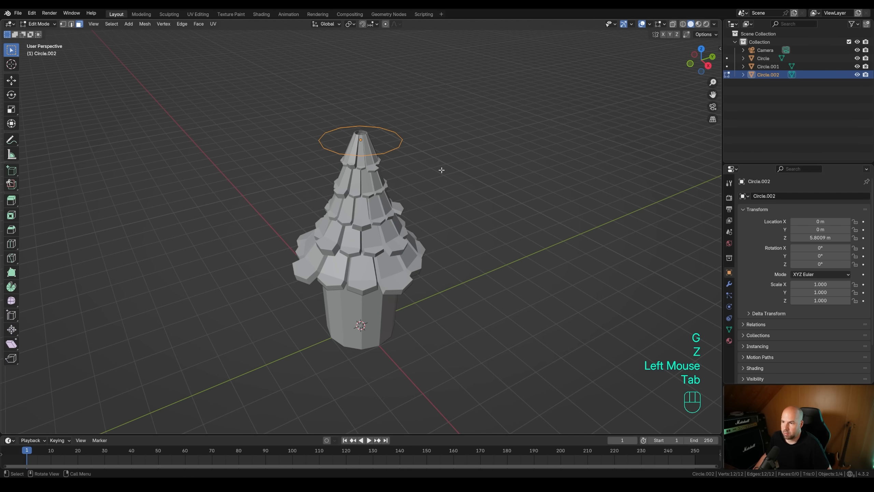
pyautogui.press('s')
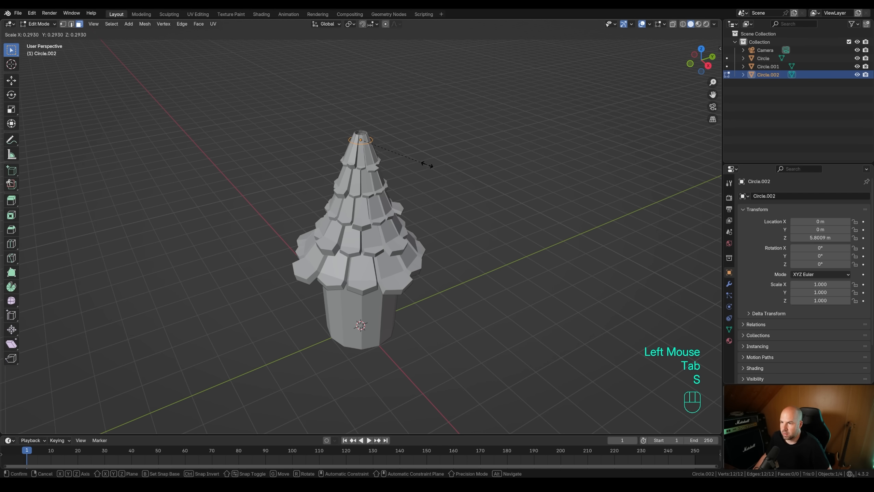
pyautogui.click(421, 163)
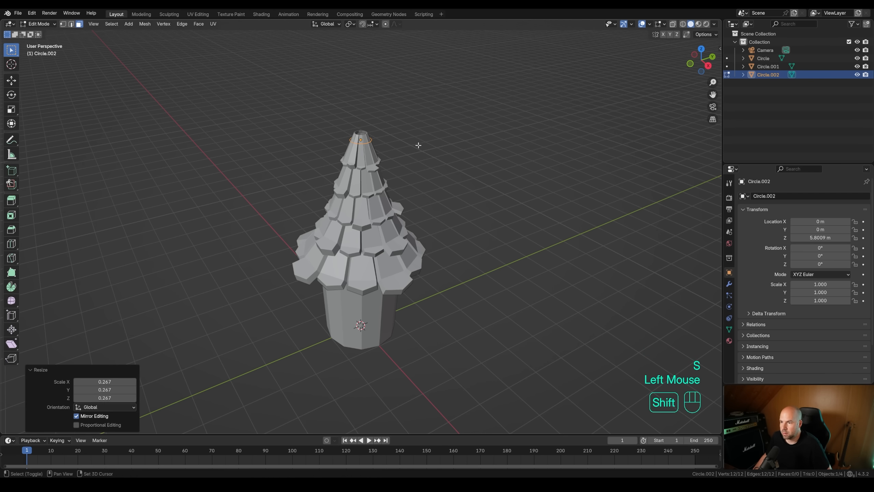
pyautogui.keyDown('shift'); pyautogui.moveTo(416, 142); pyautogui.dragTo(321, 111, button='middle'); pyautogui.keyUp('shift')
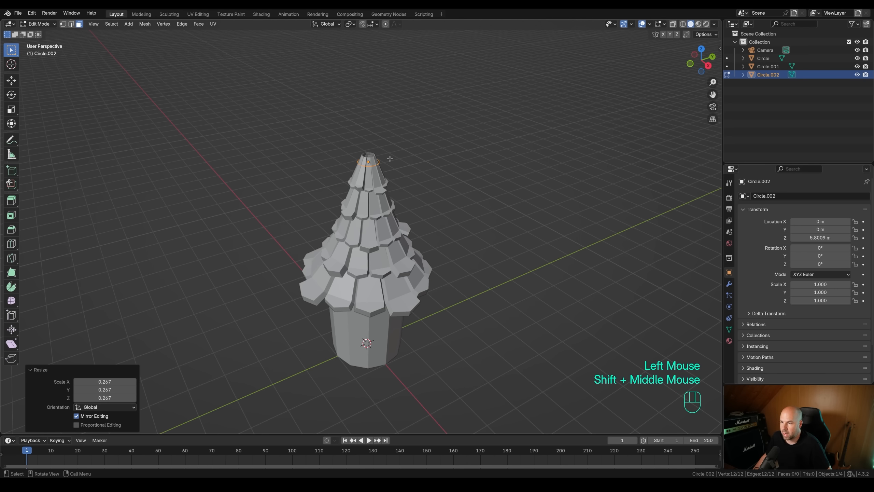
pyautogui.press('e')
pyautogui.press('z')
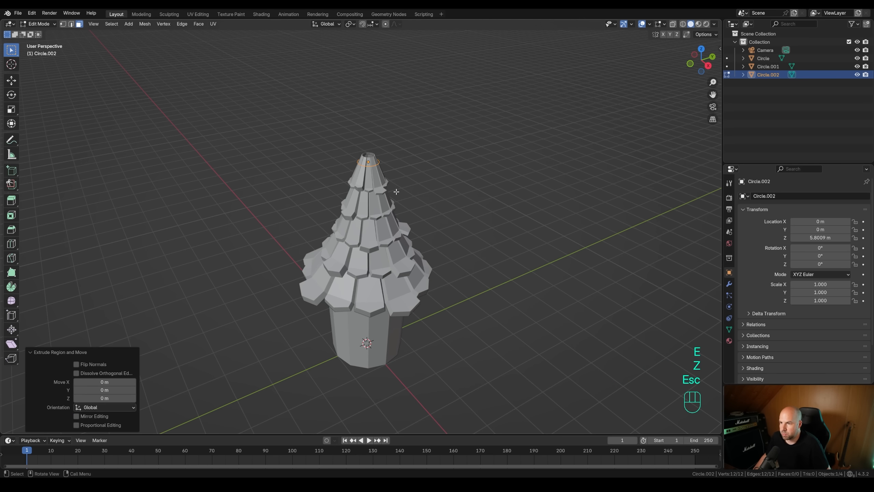
pyautogui.press('Escape')
# Extrude the tip circle's vertices about 0.272 m up along Z and flare the new ring by scaling it about 1.424
pyautogui.press('1')
pyautogui.press('e')
pyautogui.press('z')
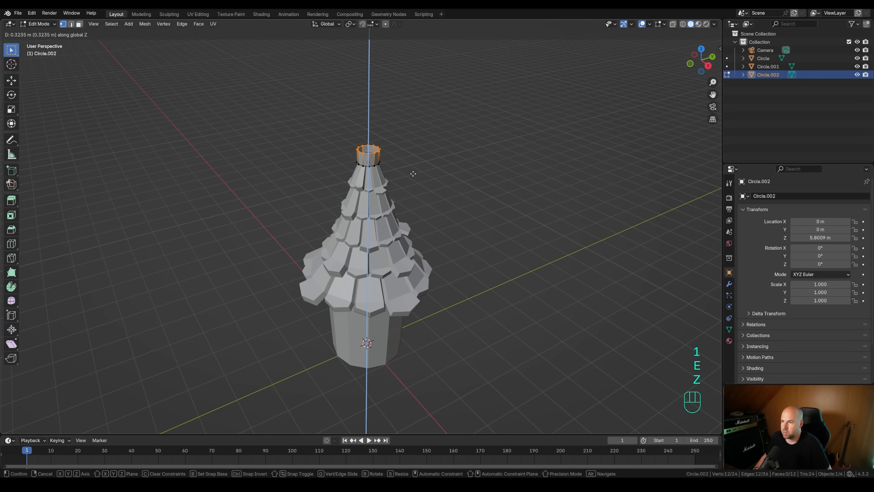
pyautogui.click(412, 174)
pyautogui.press('s')
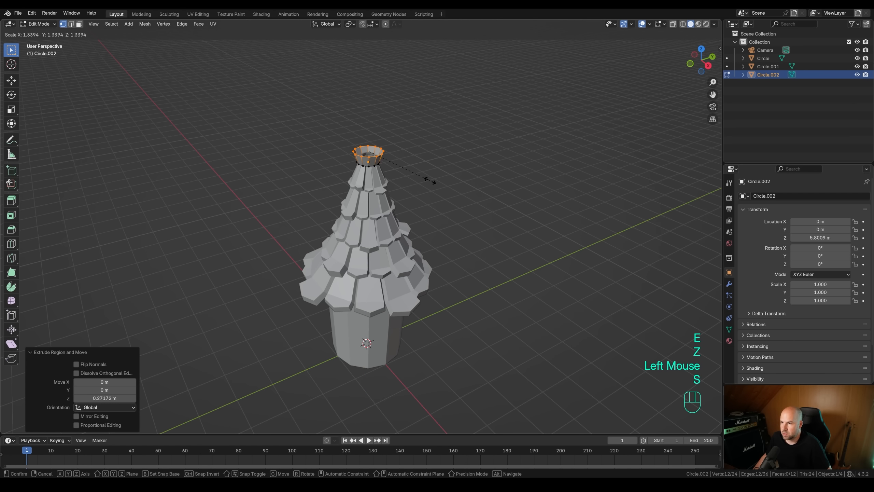
pyautogui.click(433, 182)
# Extrude the flared ring upward along Z, shrink it to a narrow neck, and lower it about 0.127 m
pyautogui.press('e')
pyautogui.press('z')
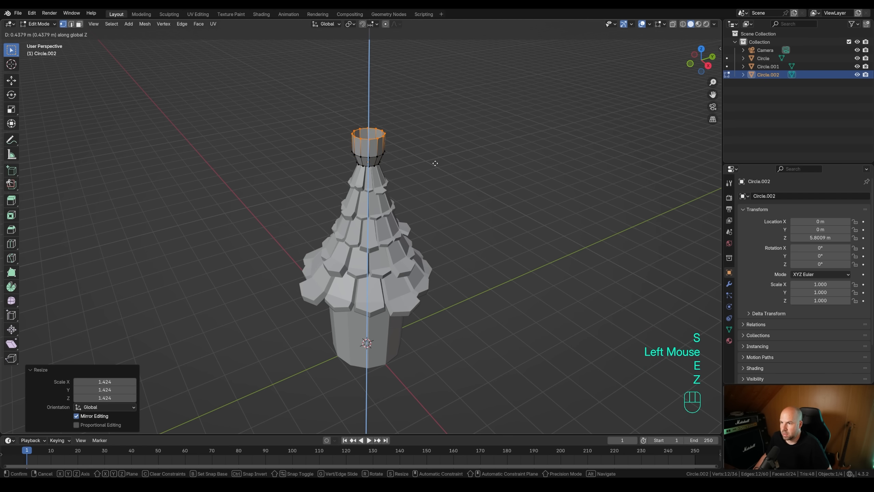
pyautogui.click(540, 190)
pyautogui.press('s')
pyautogui.click(404, 144)
pyautogui.press('g')
pyautogui.press('z')
pyautogui.click(405, 150)
# Extrude a spire about 1.082 m up from the cap's narrow neck, taper it to a tiny filled tip, and return to Object Mode
pyautogui.press('e')
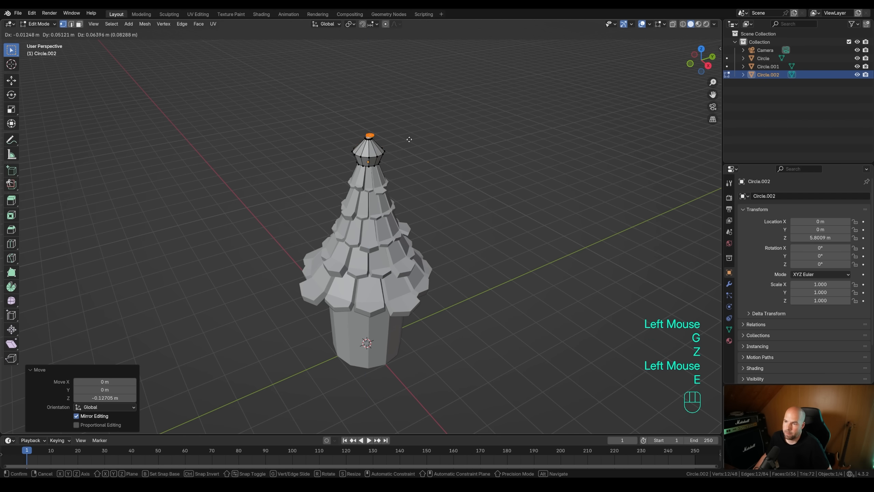
pyautogui.press('z')
pyautogui.click(407, 104)
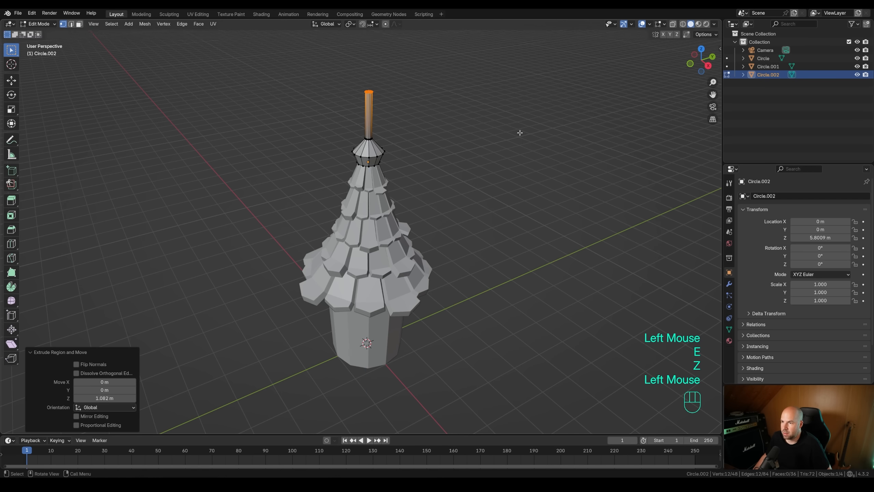
pyautogui.press('s')
pyautogui.click(401, 102)
pyautogui.press('f')
pyautogui.click(418, 185)
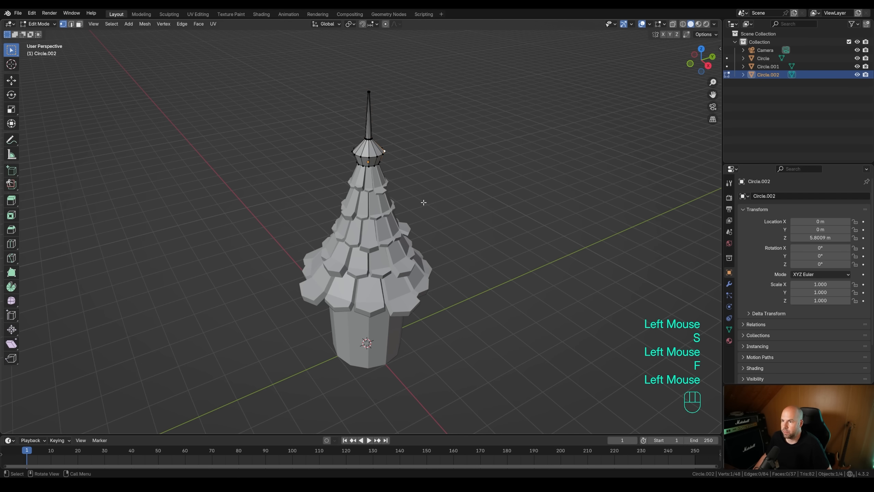
pyautogui.scroll(-3, 420, 176)
pyautogui.click(441, 176)
pyautogui.press('Tab')
# Snap the 3D cursor to the midpoint of a vertical front edge on the tower body and return to Object Mode
pyautogui.moveTo(441, 176); pyautogui.dragTo(376, 243, button='middle')
pyautogui.click(346, 173)
pyautogui.scroll(2, 347, 173)
pyautogui.press('Tab')
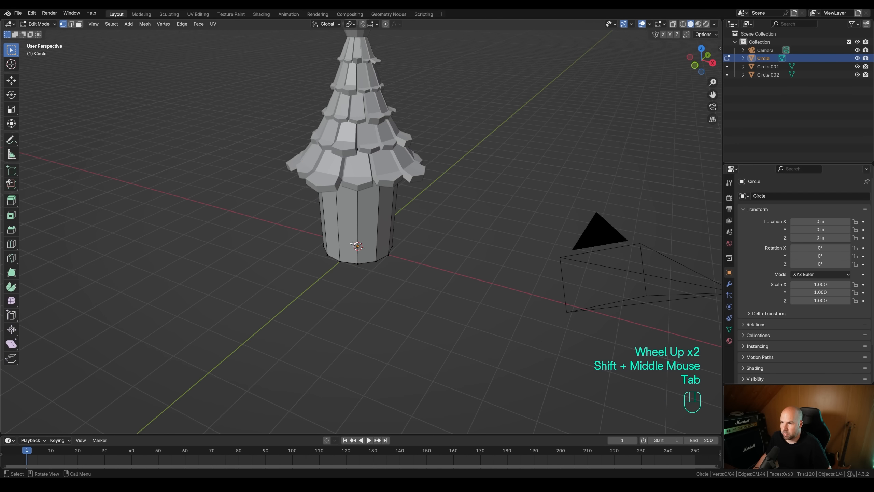
pyautogui.press('2')
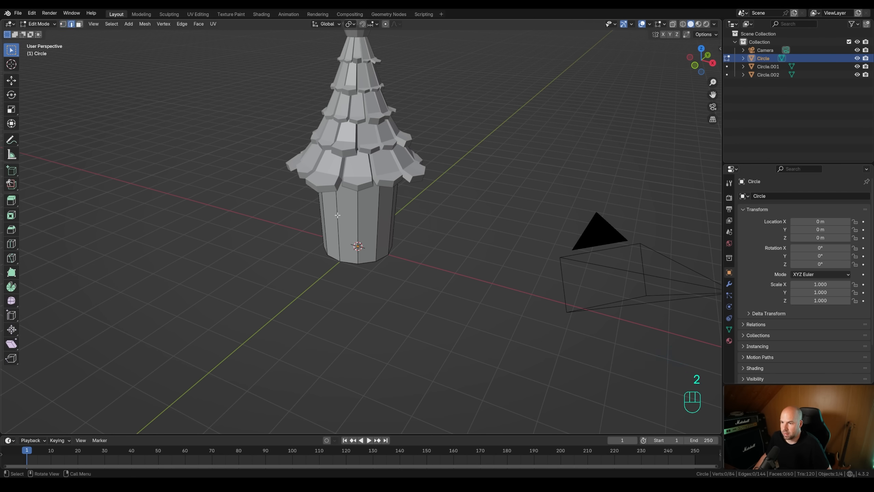
pyautogui.click(339, 209)
pyautogui.hotkey('shift', 's')
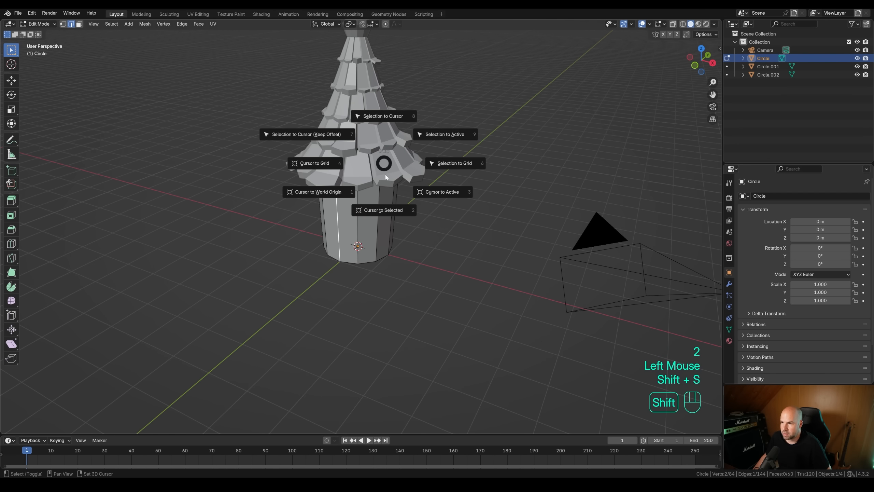
pyautogui.click(386, 211)
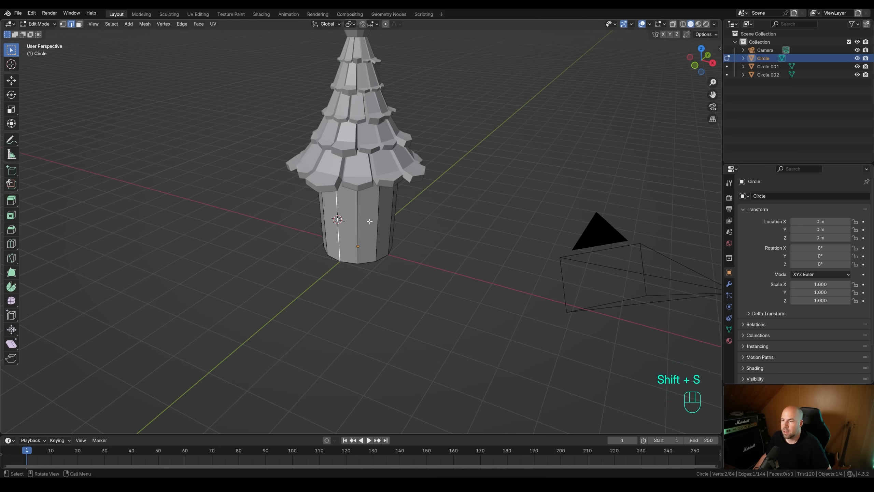
pyautogui.press('Tab')
# Add a plane at the 3D cursor and rotate its mesh 90° about the X axis in Edit Mode
pyautogui.moveTo(327, 240); pyautogui.dragTo(396, 241, button='middle')
pyautogui.scroll(2, 379, 237)
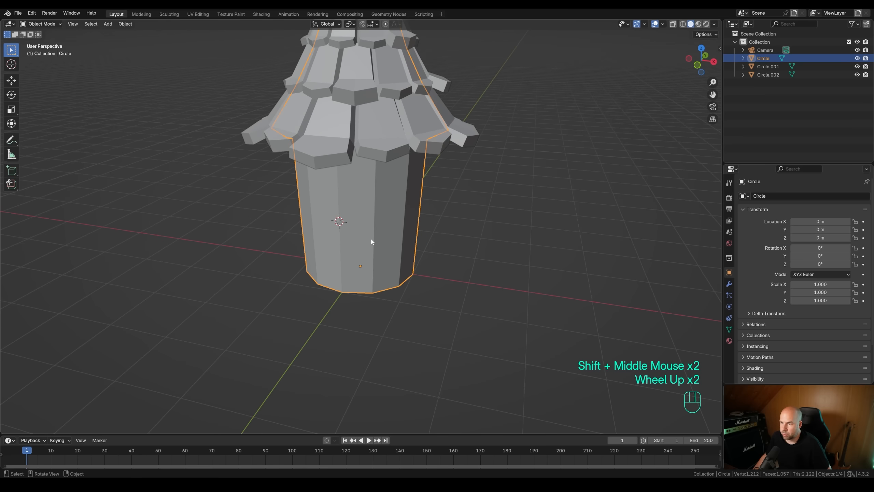
pyautogui.hotkey('shift', 'a')
pyautogui.moveTo(371, 241)
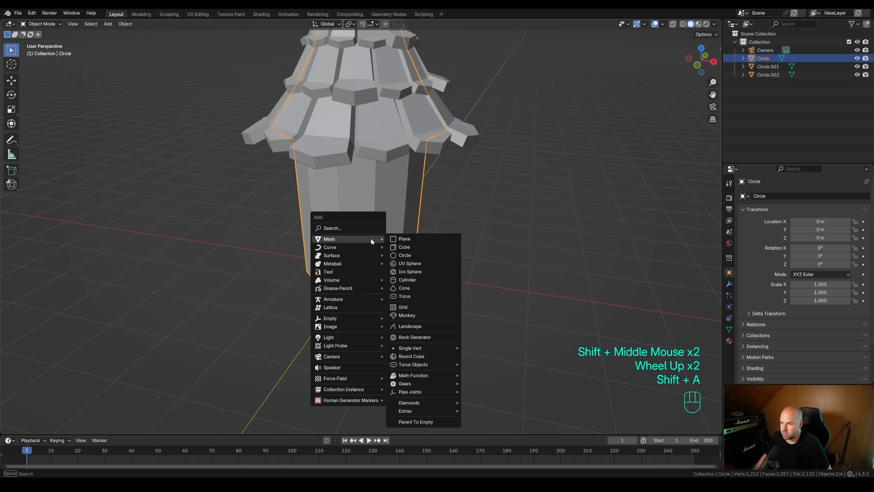
pyautogui.click(418, 240)
pyautogui.press('Tab')
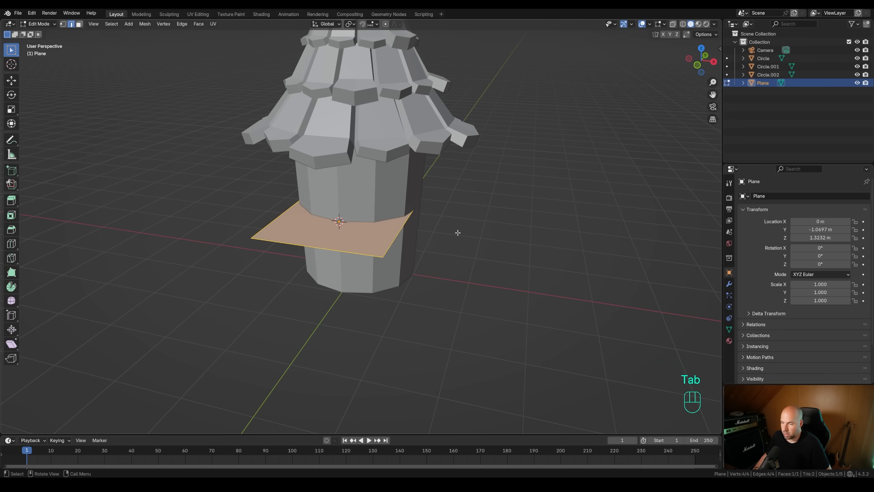
pyautogui.press('r')
pyautogui.press('x')
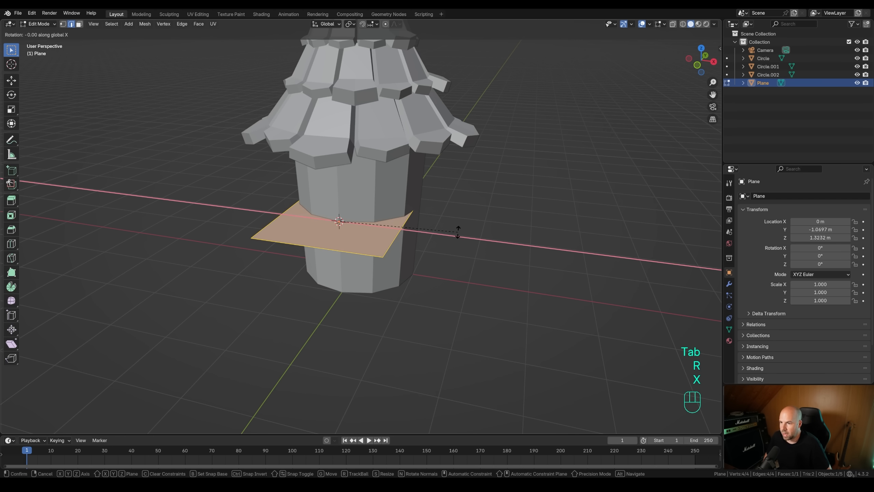
pyautogui.press('KP_9')
pyautogui.press('KP_0')
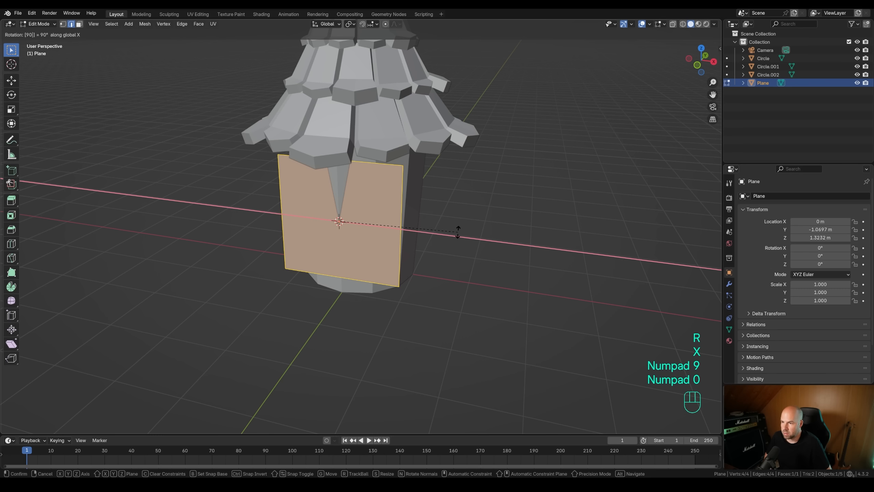
pyautogui.press('KP_Enter')
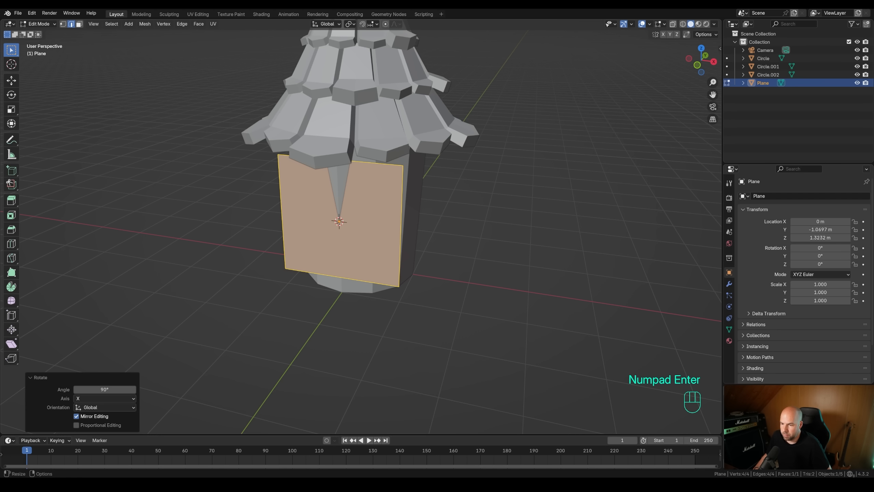
# Scale the upright plane to about 0.375, stretch it about 1.491 along Z, and fine-tune its overall size
pyautogui.press('s')
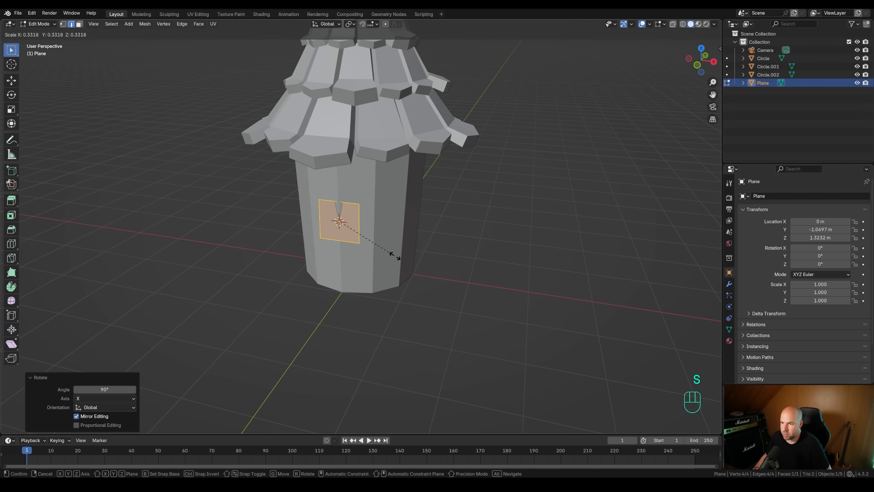
pyautogui.click(405, 256)
pyautogui.press('s')
pyautogui.press('z')
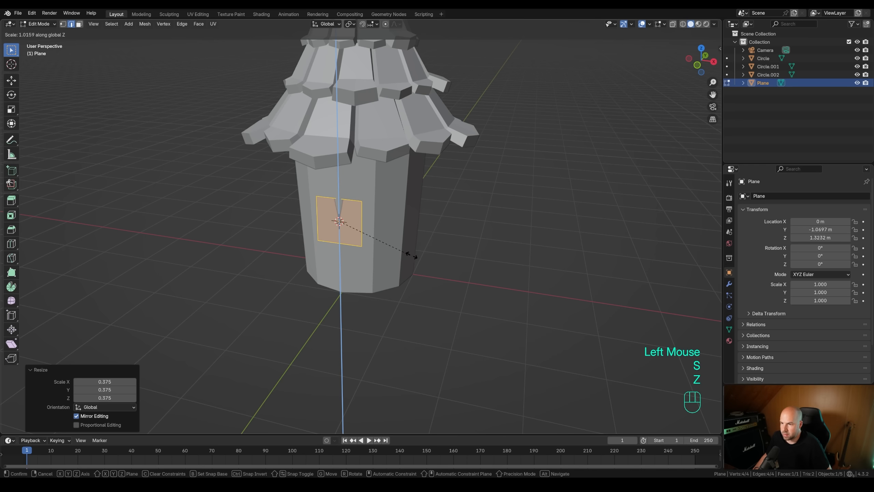
pyautogui.click(447, 261)
pyautogui.press('s')
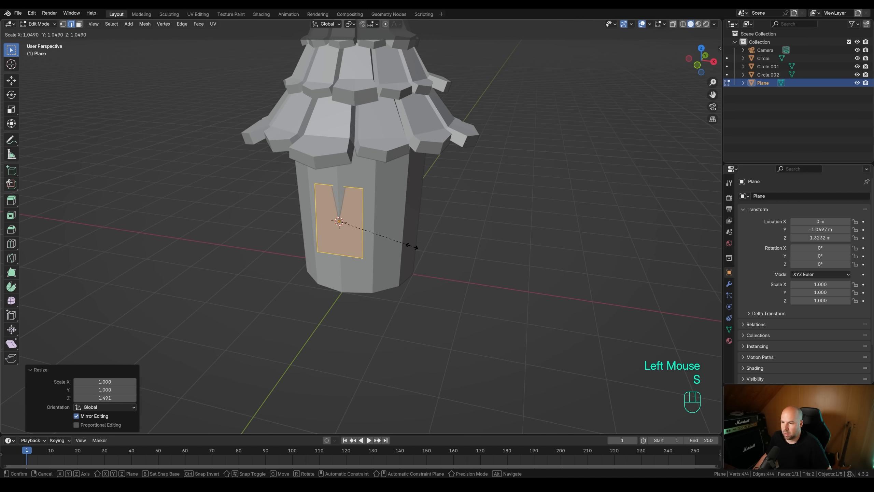
pyautogui.click(403, 251)
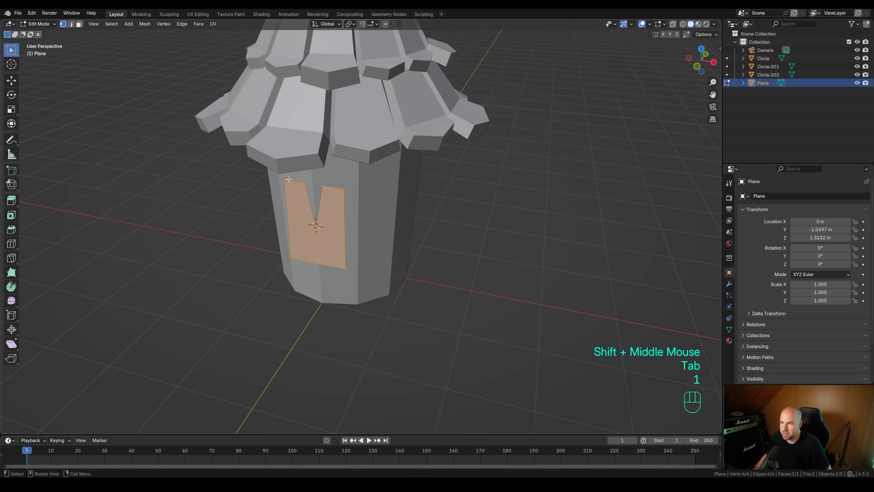
# Vertex-bevel the plane's two upper corners with 3 segments and Clamp Overlap to form an arch
pyautogui.click(290, 185)
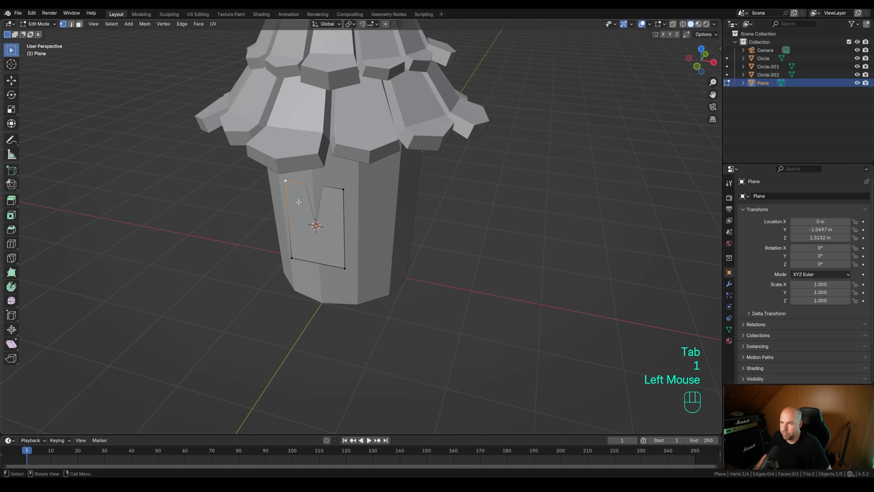
pyautogui.keyDown('shift'); pyautogui.click(344, 189); pyautogui.keyUp('shift')
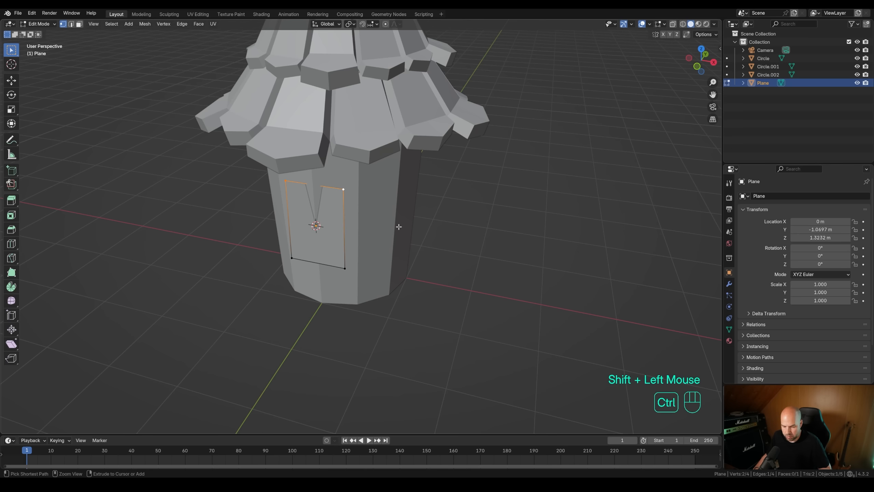
pyautogui.hotkey('shift', 'ctrl', 'b')
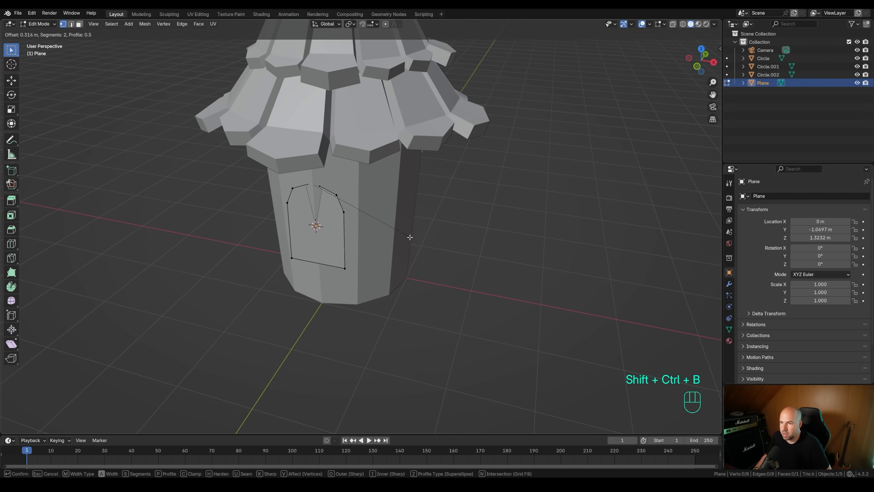
pyautogui.press('c')
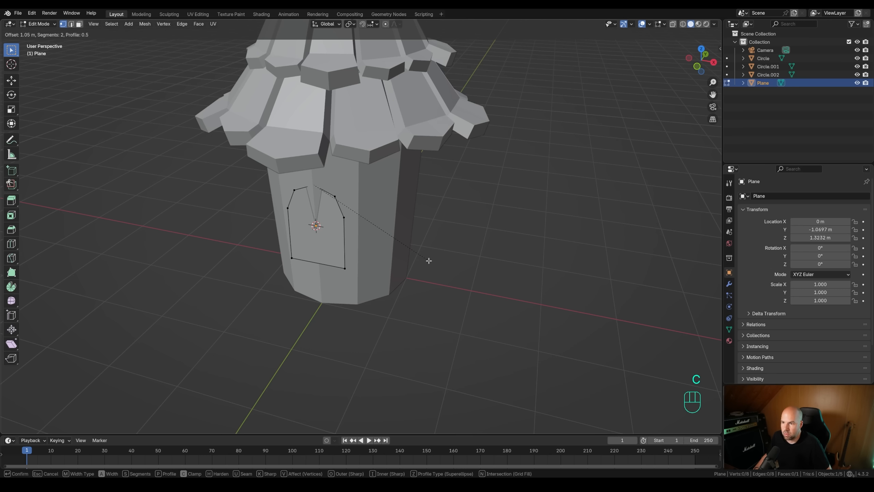
pyautogui.scroll(2, 429, 261)
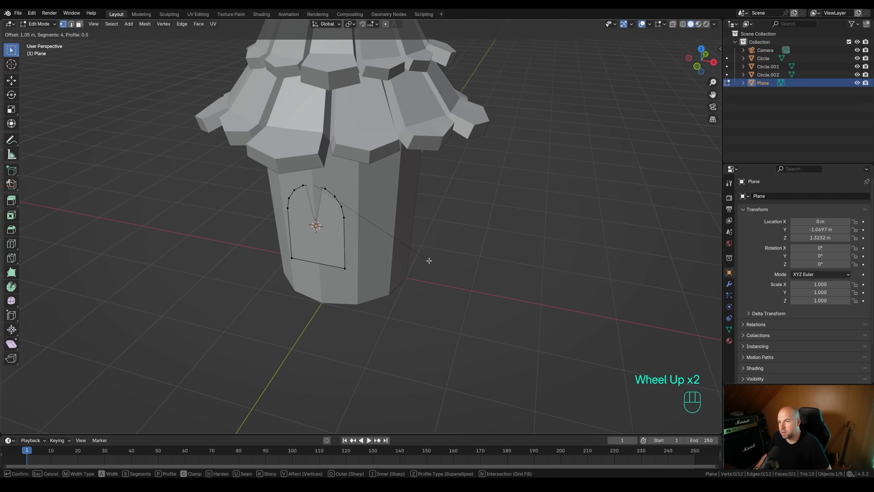
pyautogui.scroll(-1, 429, 261)
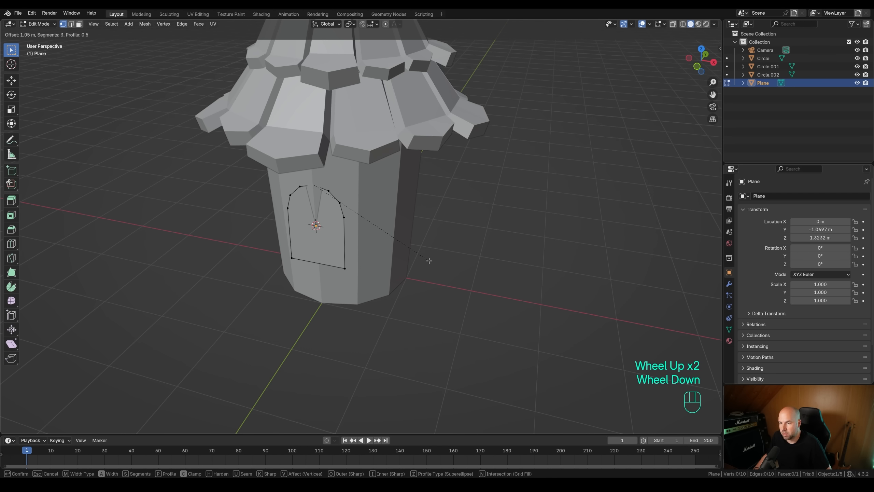
pyautogui.click(429, 260)
# Turn on X-ray and stretch the arch's upper vertices along Z by a factor of about 1.67
pyautogui.moveTo(429, 260); pyautogui.dragTo(684, 41, button='middle')
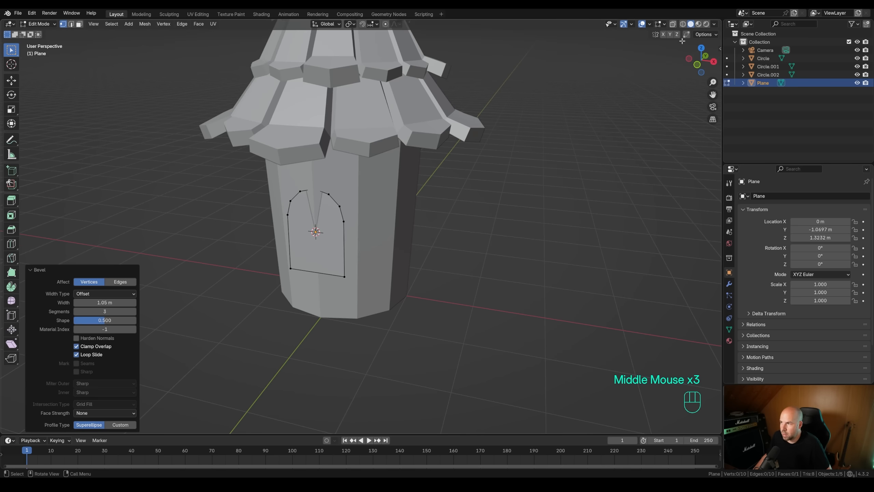
pyautogui.click(672, 24)
pyautogui.moveTo(274, 156); pyautogui.dragTo(407, 230)
pyautogui.press('s')
pyautogui.press('z')
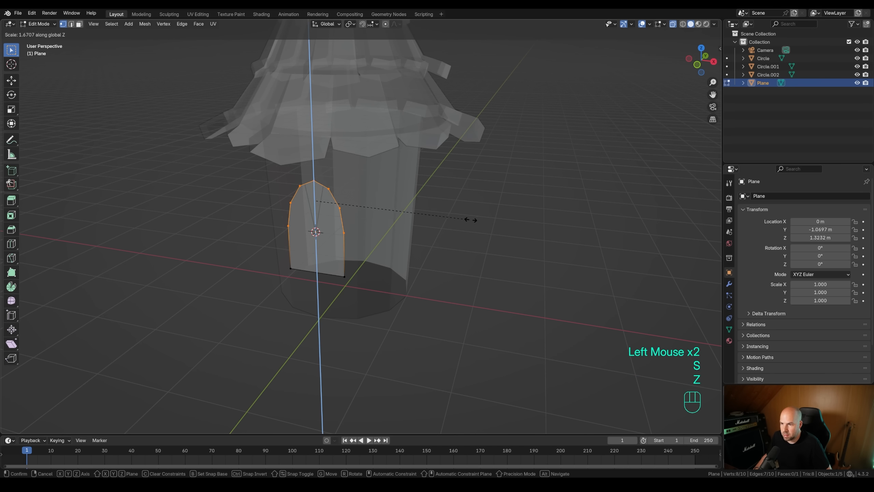
pyautogui.click(472, 221)
pyautogui.click(324, 184)
pyautogui.click(313, 182)
pyautogui.press('g')
pyautogui.press('Escape')
# Merge all of the arch shape's vertices by distance
pyautogui.press('a')
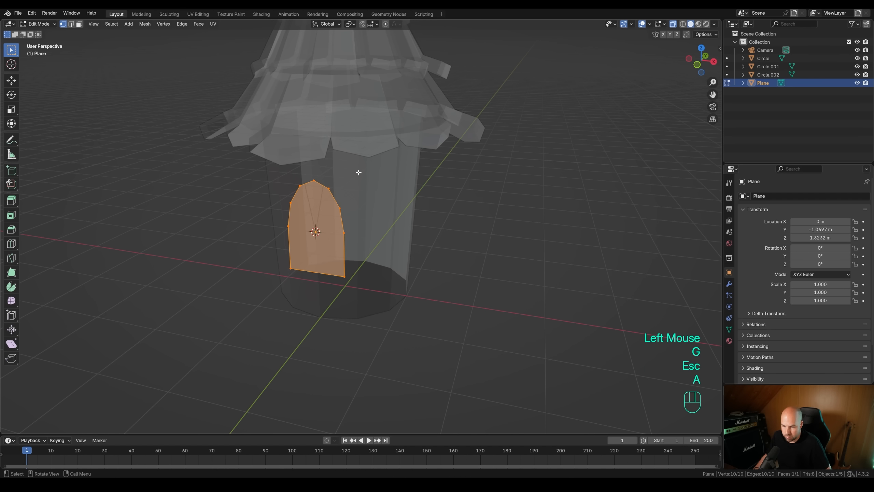
pyautogui.press('m')
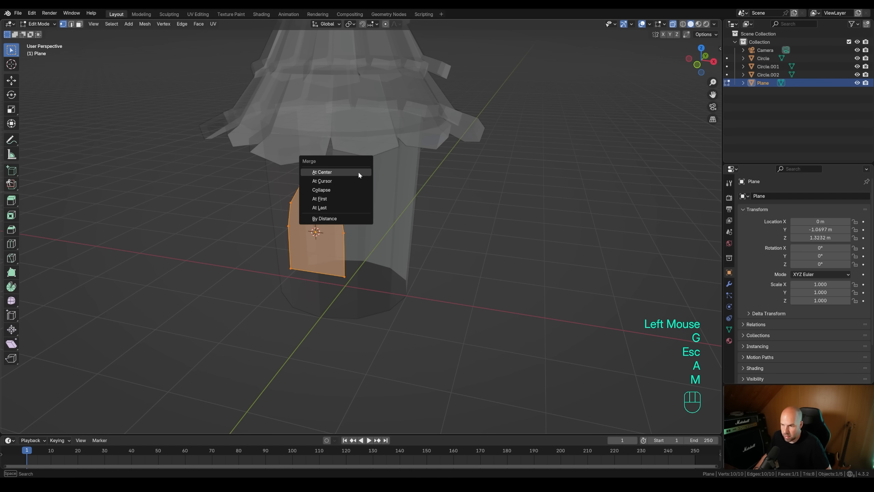
pyautogui.click(326, 219)
# Raise the arch's apex vertex about 0.09 m along Z into a point, and return to Object Mode with X-ray off
pyautogui.click(314, 182)
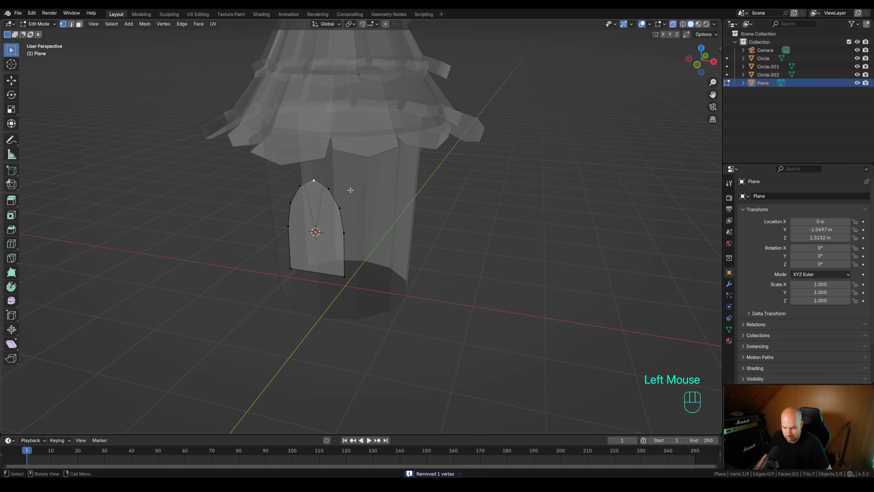
pyautogui.press('g')
pyautogui.press('z')
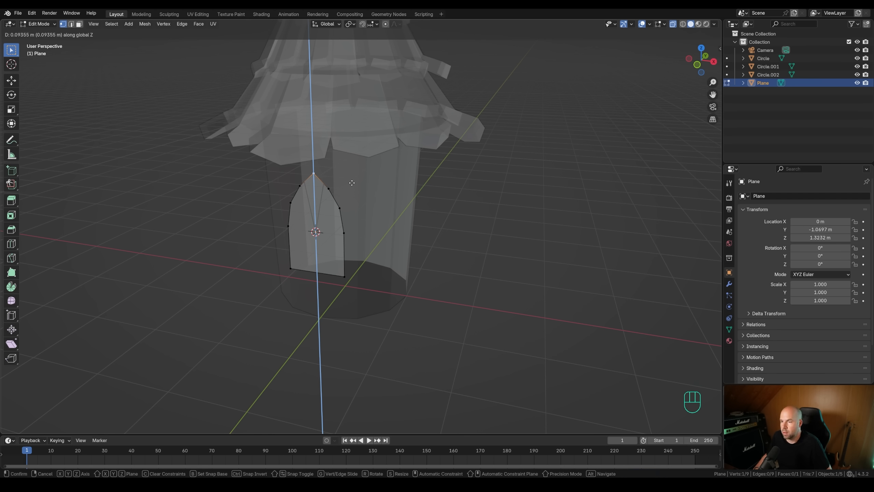
pyautogui.click(351, 182)
pyautogui.press('Tab')
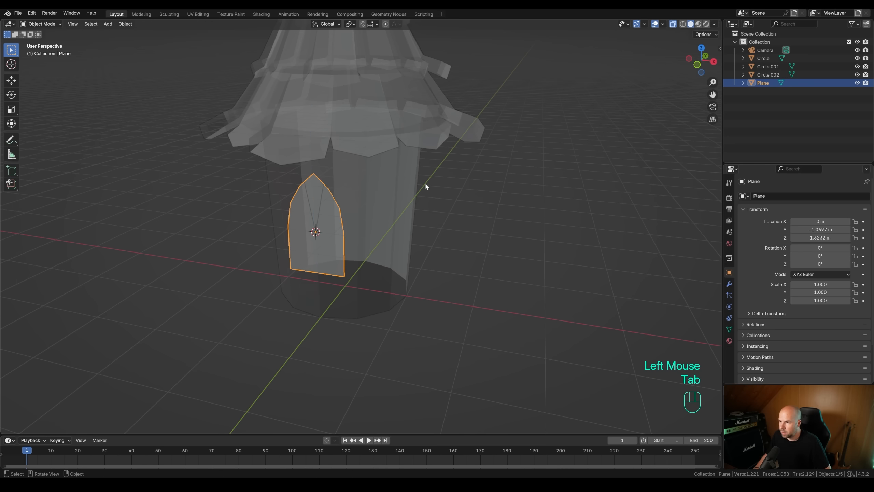
pyautogui.moveTo(424, 238)
pyautogui.mouseDown(button='middle')
pyautogui.moveTo(431, 235)
pyautogui.moveTo(412, 218)
pyautogui.moveTo(422, 224)
pyautogui.mouseUp(button='middle')
pyautogui.click(672, 25)
# Duplicate the pointed arch object in place without moving the copy
pyautogui.scroll(-2, 413, 218)
pyautogui.hotkey('shift', 'd')
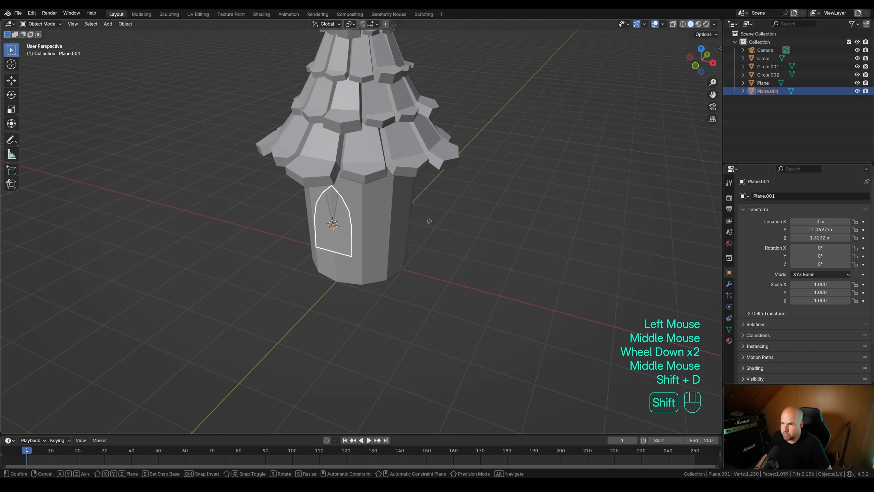
pyautogui.rightClick(385, 246)
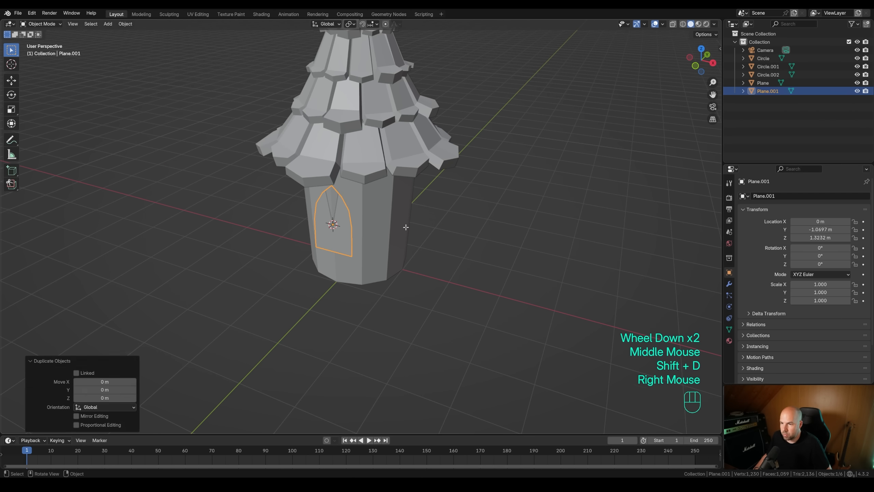
# Extrude the duplicated arch face about 0.65 m outward into a solid block and recalculate its normals
pyautogui.press('Tab')
pyautogui.press('a')
pyautogui.press('e')
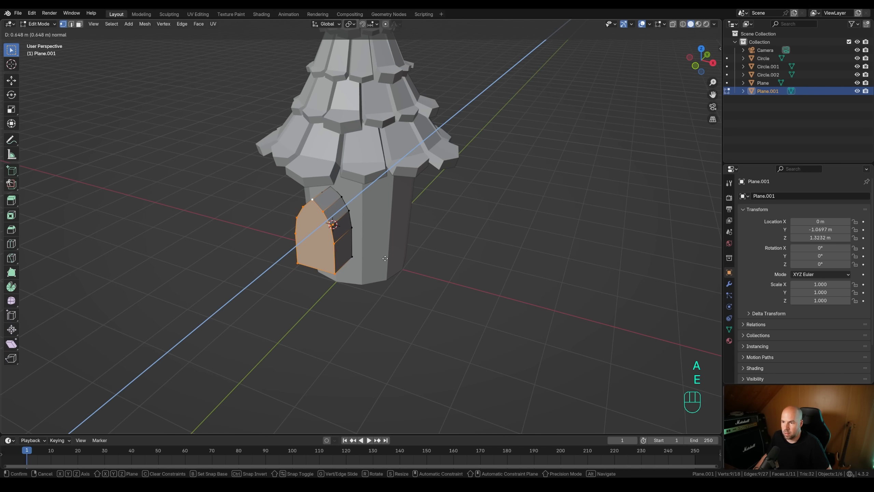
pyautogui.click(385, 258)
pyautogui.press('a')
pyautogui.hotkey('shift', 'n')
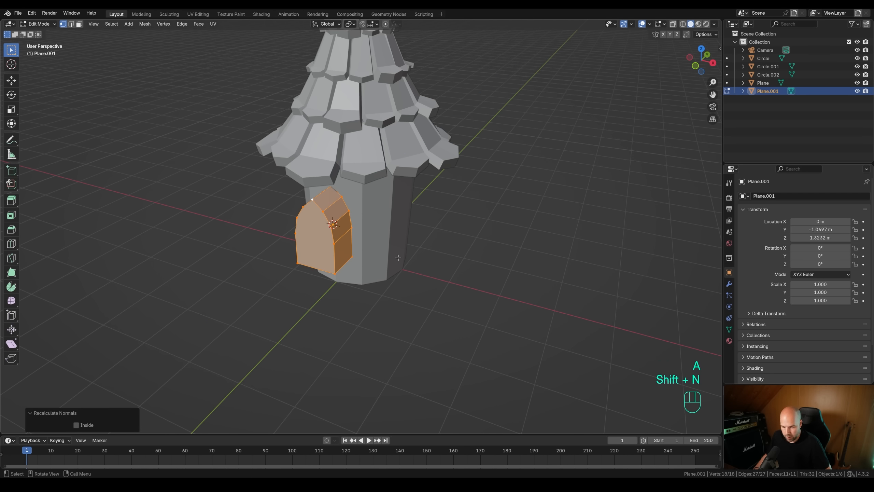
# Move the whole arch block about 0.46 m along Y into the tower wall, and return to Object Mode
pyautogui.press('g')
pyautogui.press('y')
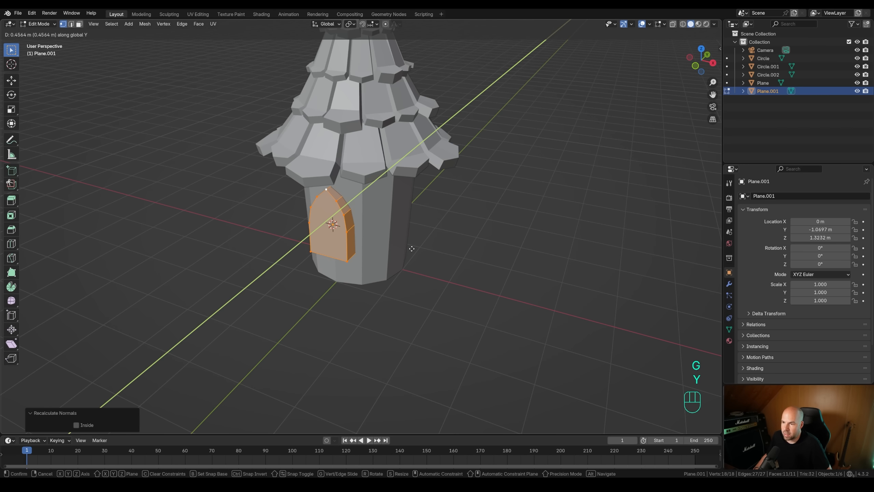
pyautogui.click(411, 249)
pyautogui.press('Tab')
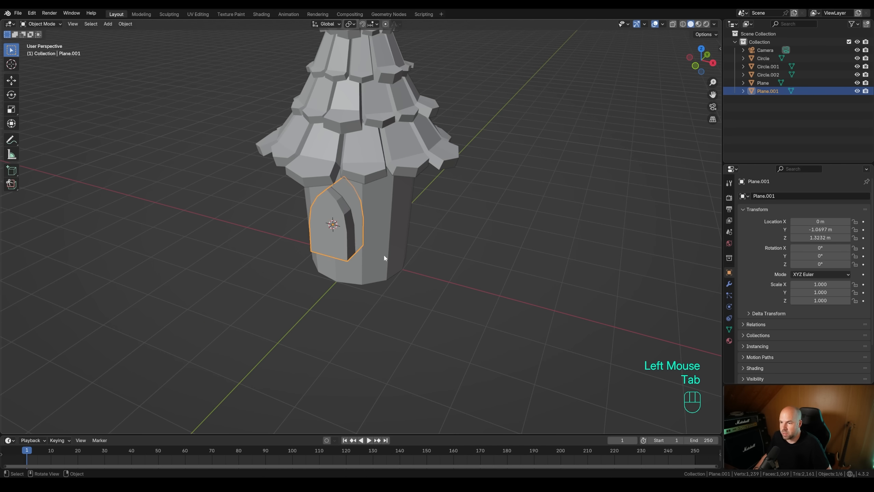
# Look up the Bool Tool extension in the preferences by searching add-ons and extensions for "bool", and close the preferences
pyautogui.click(31, 13)
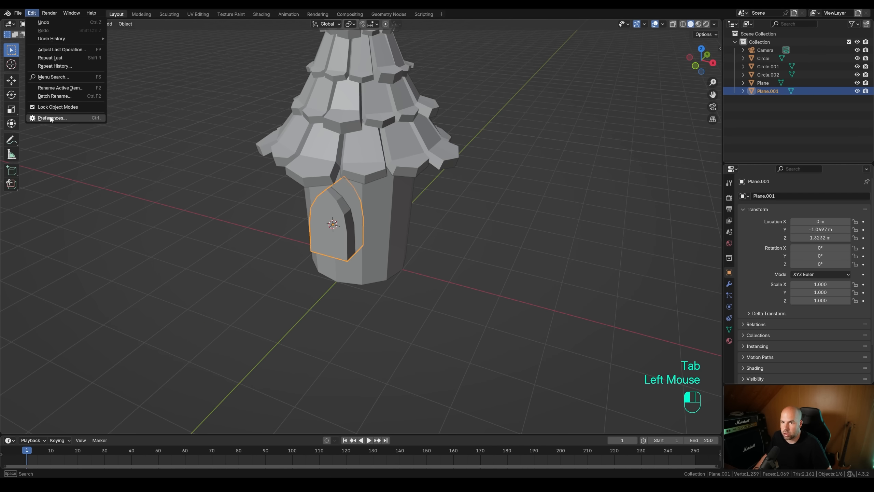
pyautogui.click(39, 117)
pyautogui.click(23, 89)
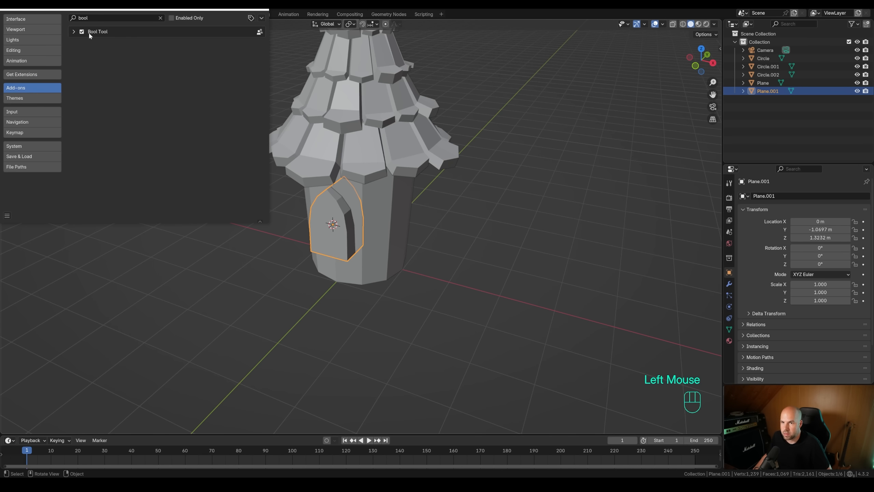
pyautogui.hotkey('ctrl', 'f')
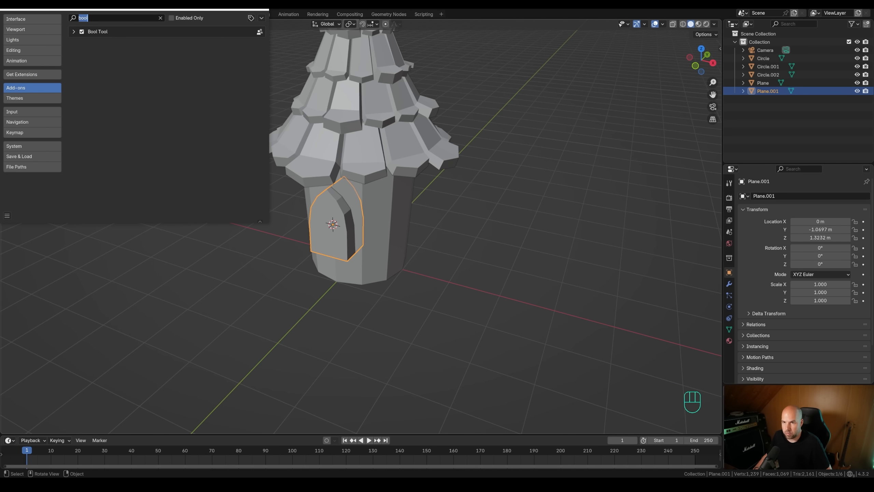
pyautogui.write('bool')
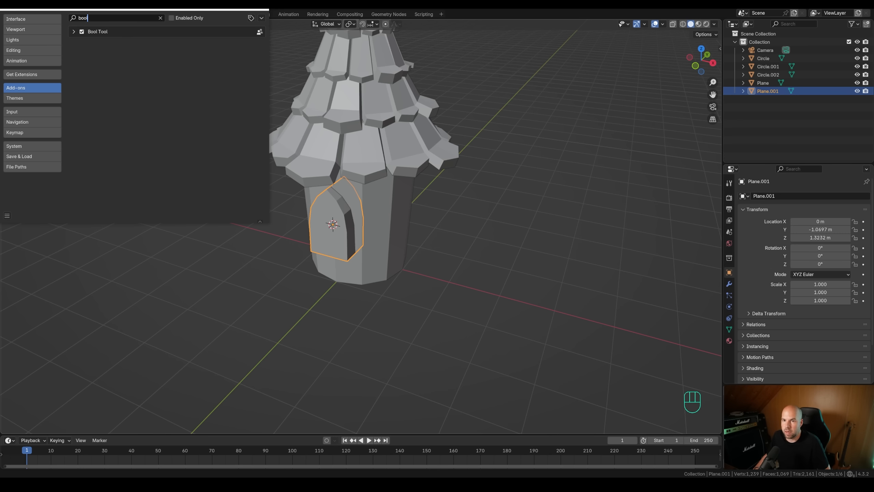
pyautogui.press('Return')
pyautogui.click(49, 74)
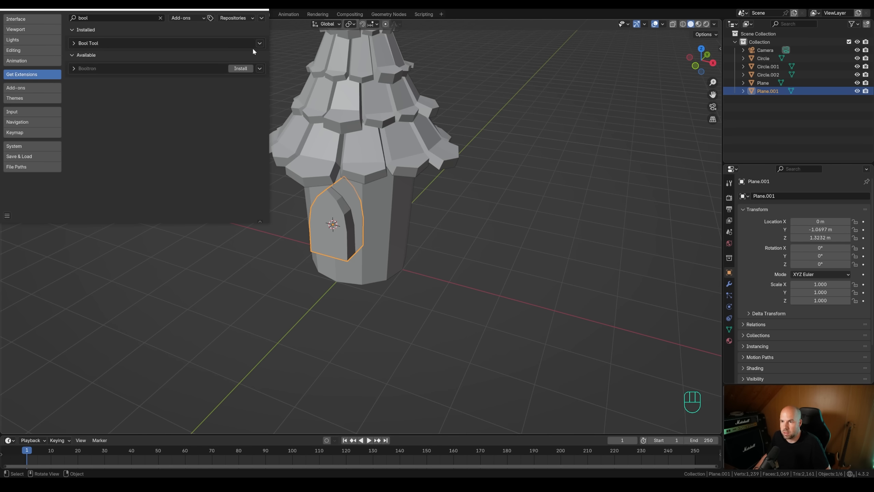
pyautogui.click(260, 10)
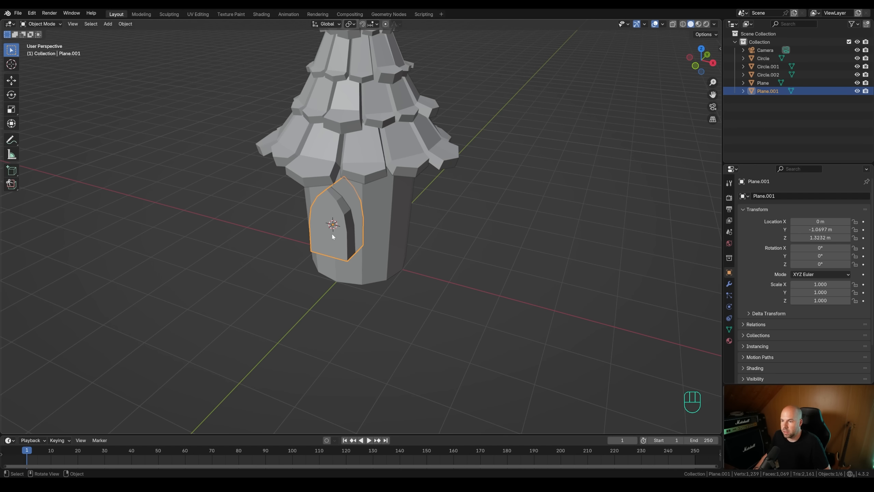
# Subtract the arch block from the tower body with Bool Tool's brush Boolean Difference
pyautogui.keyDown('shift'); pyautogui.click(395, 215); pyautogui.keyUp('shift')
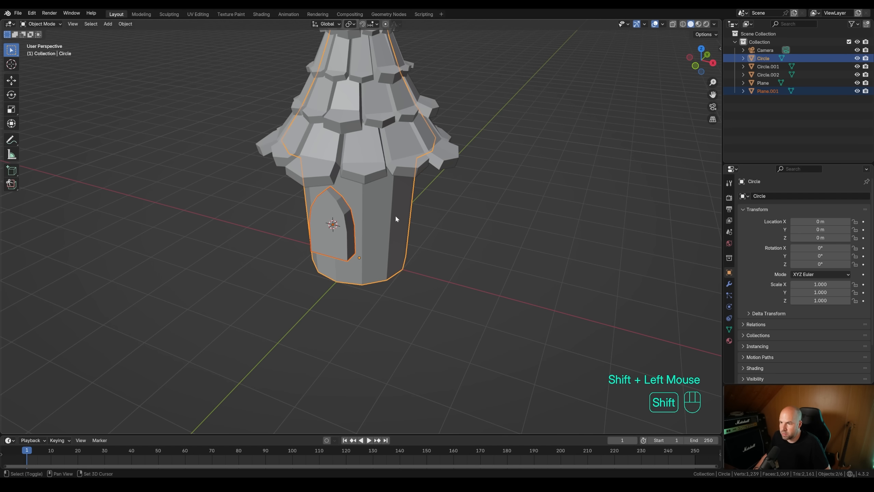
pyautogui.press('ctrl+KP_Subtract')
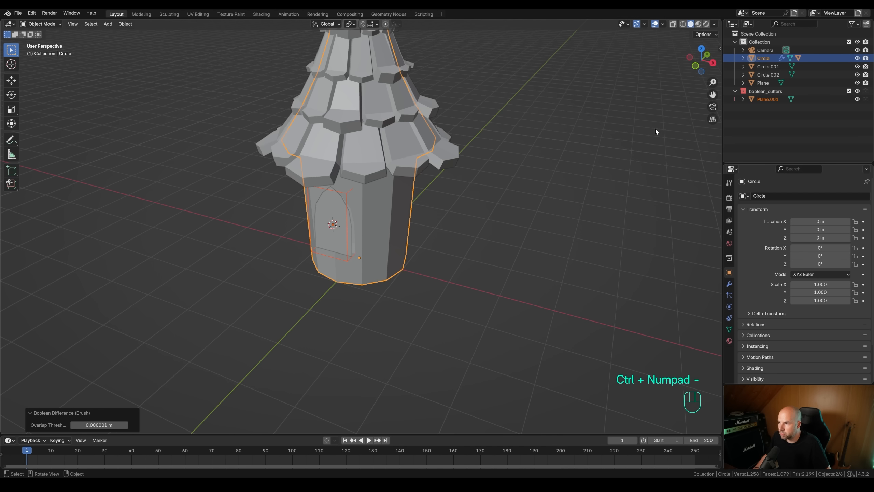
# Move the original flat arch about 0.28 m along Y into the tower's cut recess
pyautogui.click(345, 231)
pyautogui.click(344, 230)
pyautogui.scroll(2, 333, 201)
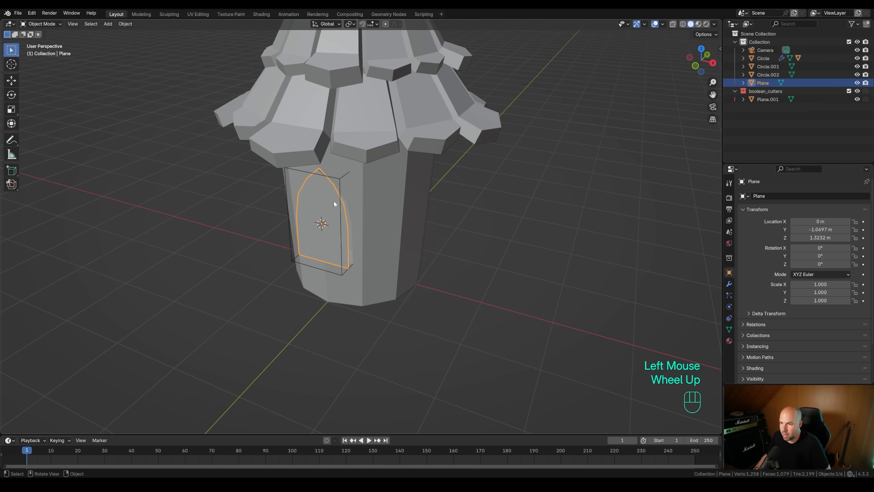
pyautogui.press('g')
pyautogui.press('y')
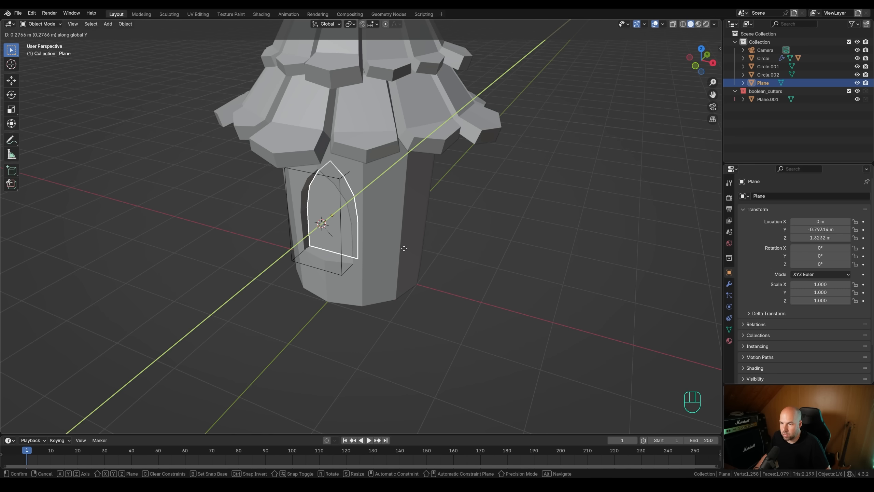
pyautogui.click(404, 250)
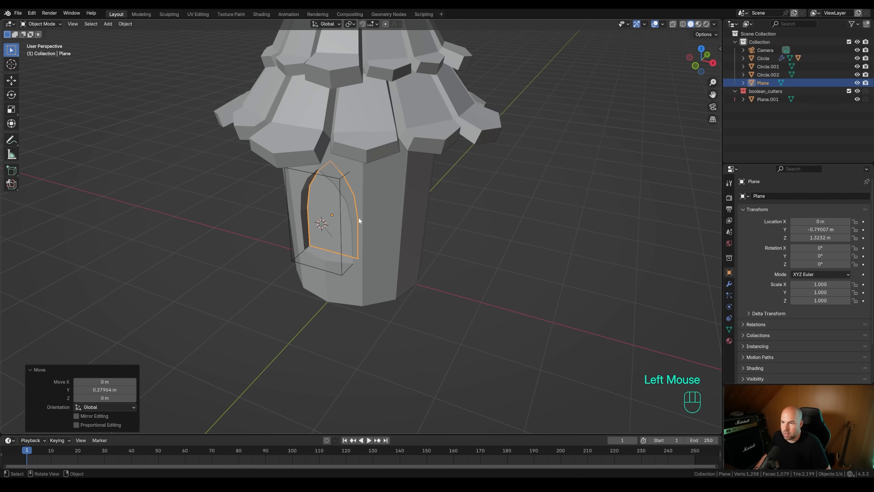
# Inset the flat arch face about 0.125 m and separate the inner face into its own object
pyautogui.press('Tab')
pyautogui.press('a')
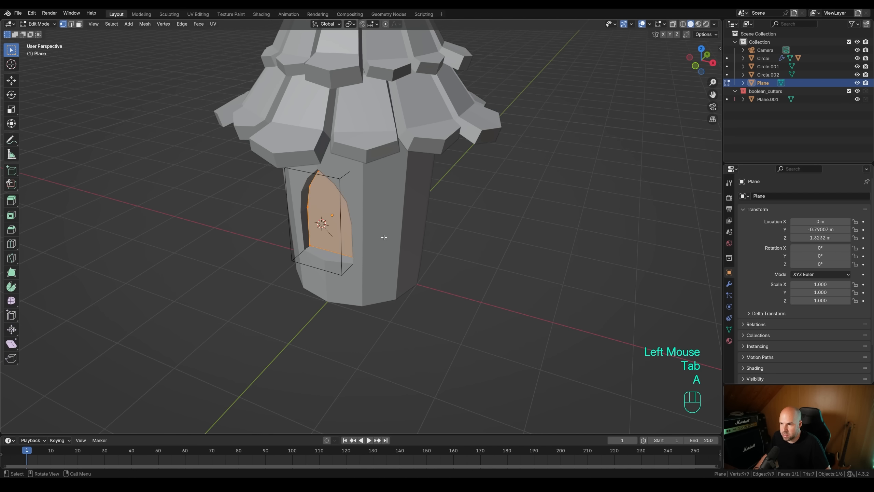
pyautogui.moveTo(393, 252); pyautogui.dragTo(418, 250, button='middle')
pyautogui.press('i')
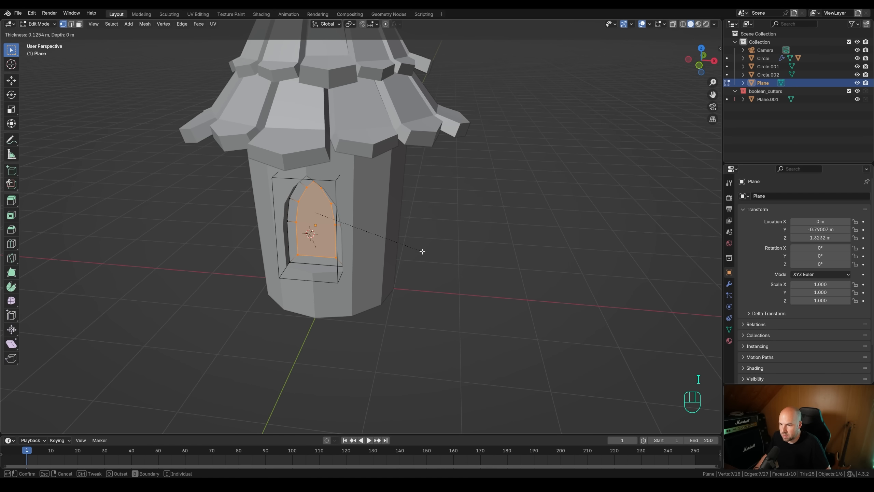
pyautogui.click(422, 251)
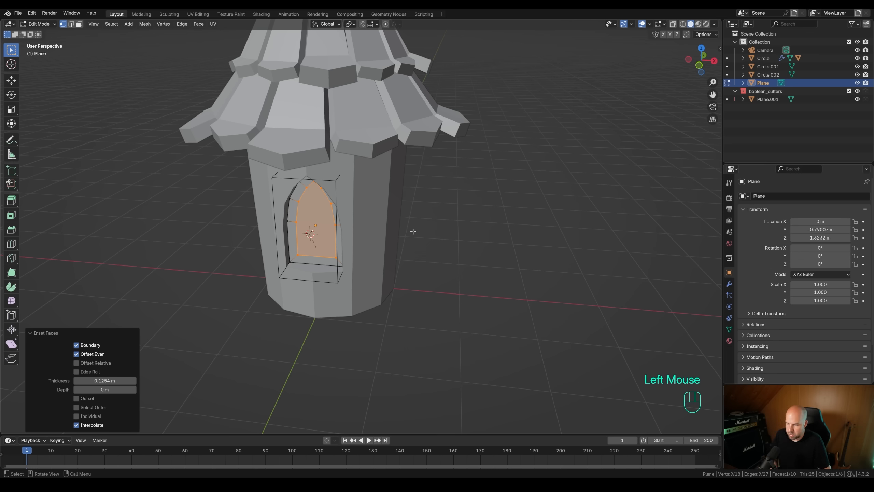
pyautogui.press('p')
pyautogui.click(412, 232)
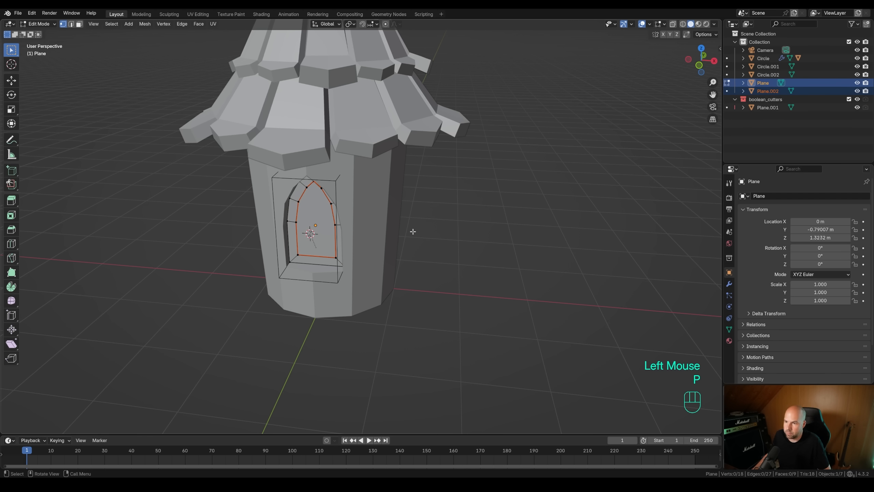
# Move the remaining arch frame ring about -0.054 m along Y, in front of the separated inner face
pyautogui.moveTo(332, 240); pyautogui.dragTo(317, 208, button='middle')
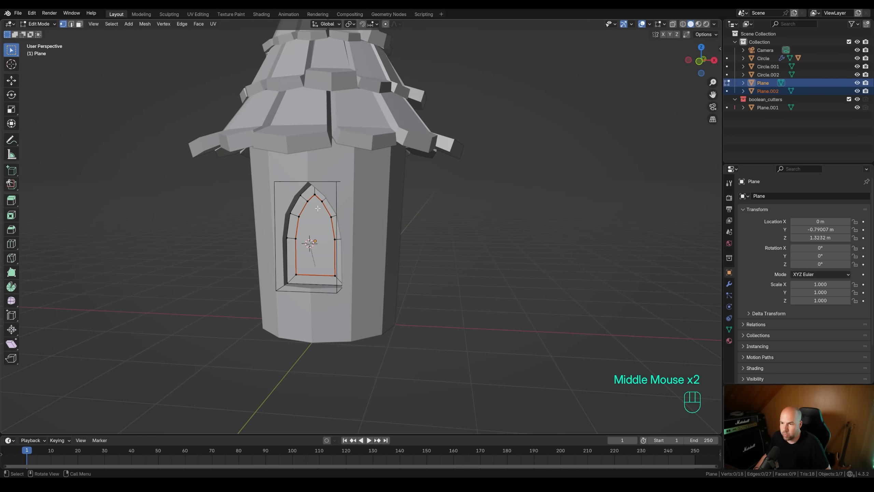
pyautogui.moveTo(338, 236); pyautogui.dragTo(351, 239, button='middle')
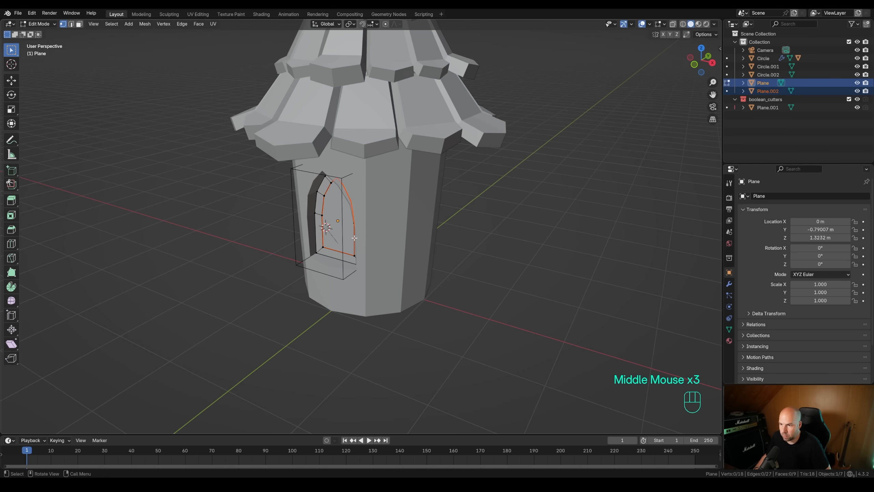
pyautogui.press('a')
pyautogui.press('g')
pyautogui.press('y')
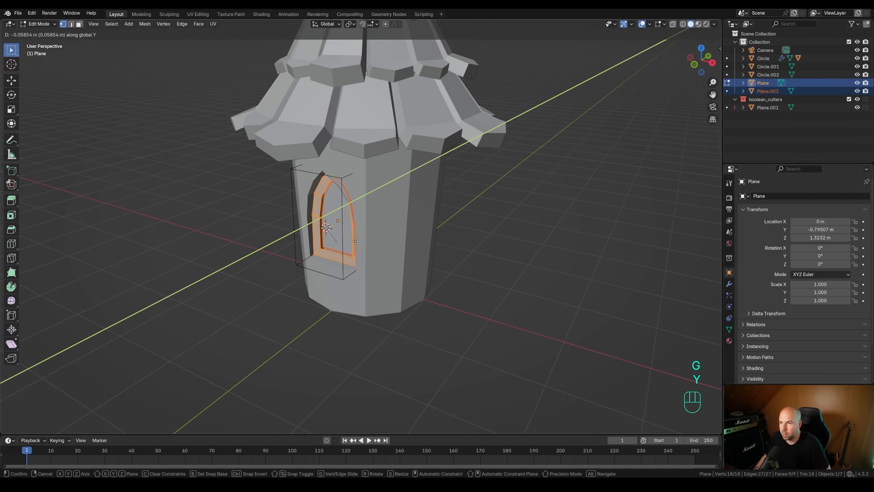
pyautogui.click(354, 241)
# Rip the six cross edges along the frame's sides and arch, except the apex edge, leaving the split parts in place
pyautogui.moveTo(354, 241); pyautogui.dragTo(313, 197, button='middle')
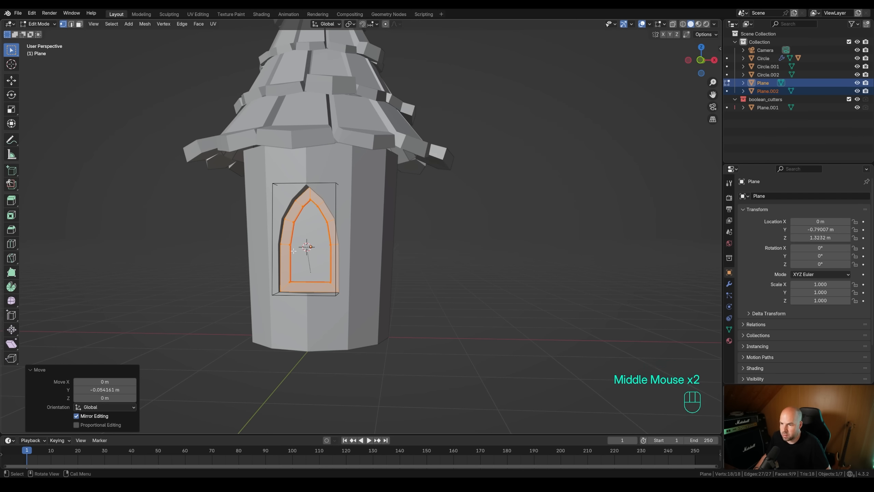
pyautogui.press('2')
pyautogui.click(287, 231)
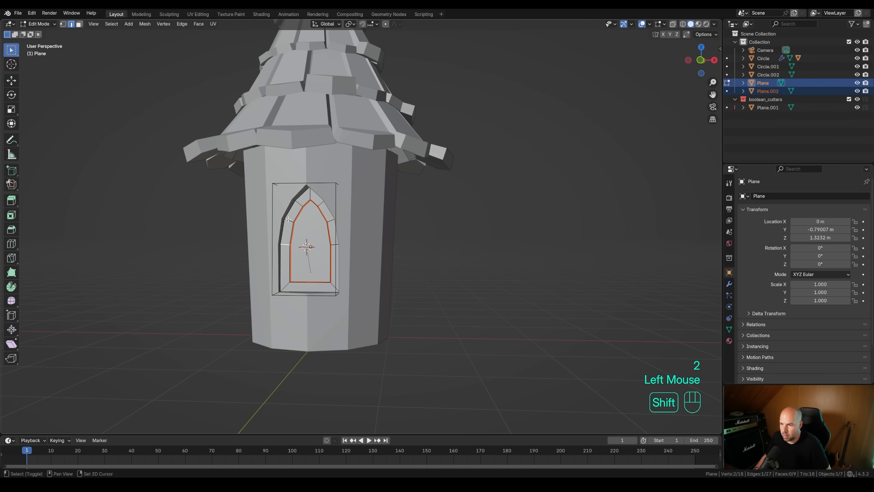
pyautogui.keyDown('shift'); pyautogui.click(288, 220); pyautogui.keyUp('shift')
pyautogui.keyDown('shift'); pyautogui.click(299, 203); pyautogui.keyUp('shift')
pyautogui.keyDown('shift'); pyautogui.click(321, 203); pyautogui.keyUp('shift')
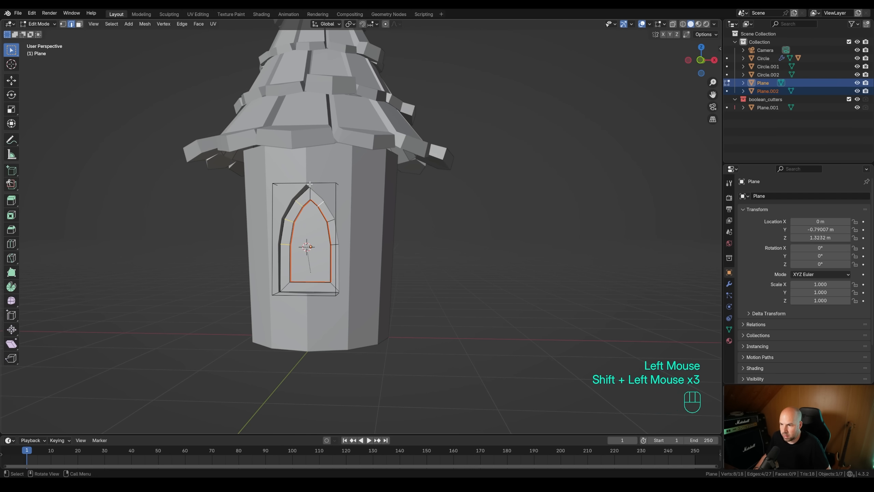
pyautogui.keyDown('shift'); pyautogui.click(331, 219); pyautogui.keyUp('shift')
pyautogui.keyDown('shift'); pyautogui.click(334, 244); pyautogui.keyUp('shift')
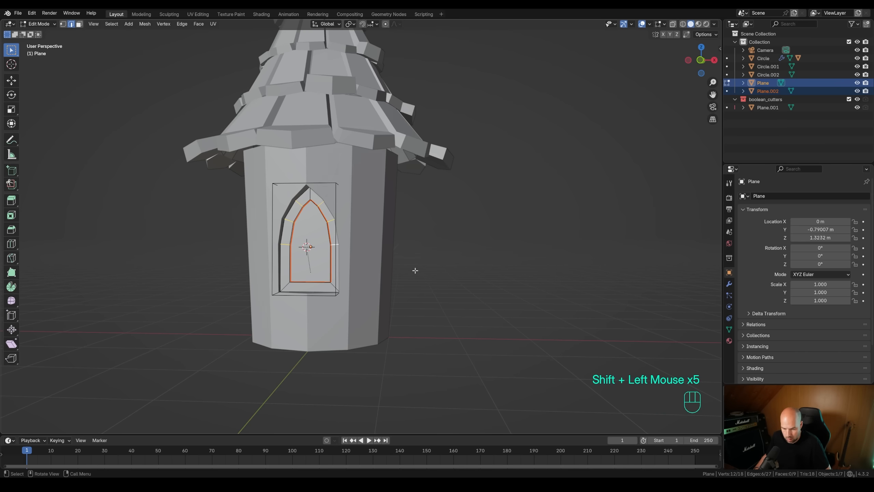
pyautogui.moveTo(414, 273); pyautogui.dragTo(392, 249, button='middle')
pyautogui.press('v')
pyautogui.rightClick(393, 278)
# Extrude all faces of the window frame about 0.27 m outward
pyautogui.press('a')
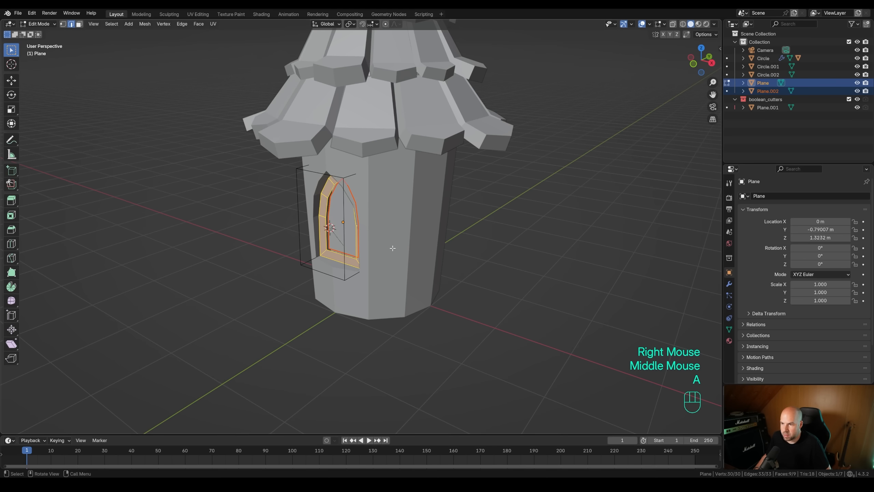
pyautogui.press('e')
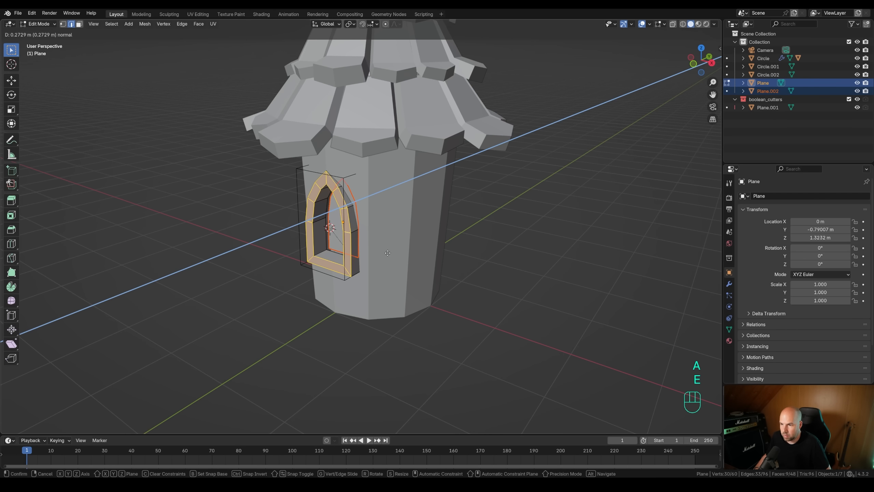
pyautogui.click(388, 253)
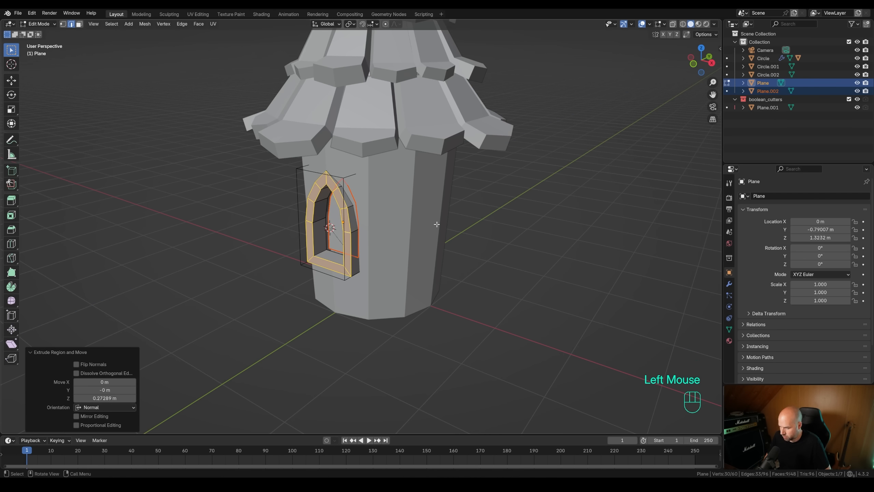
# Shear the frame's front faces by about 0.06 in the right orthographic view to follow the wall's slope
pyautogui.press('KP_3')
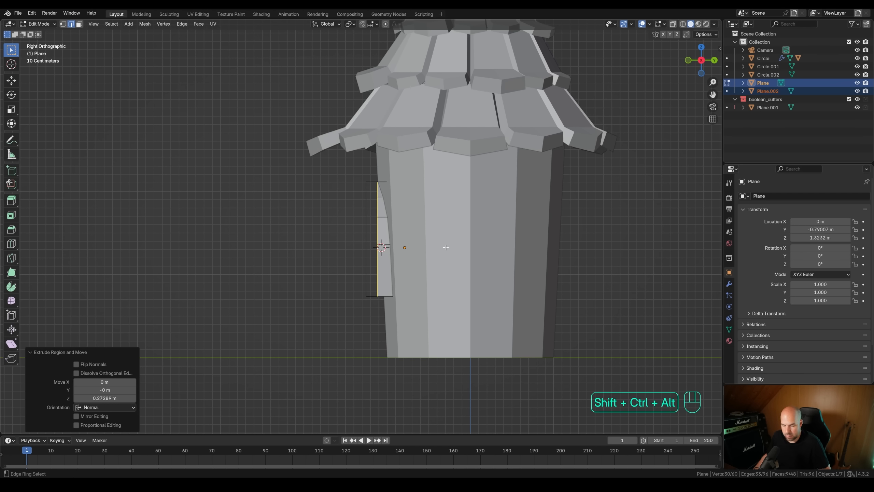
pyautogui.hotkey('shift', 'ctrl', 'alt', 's')
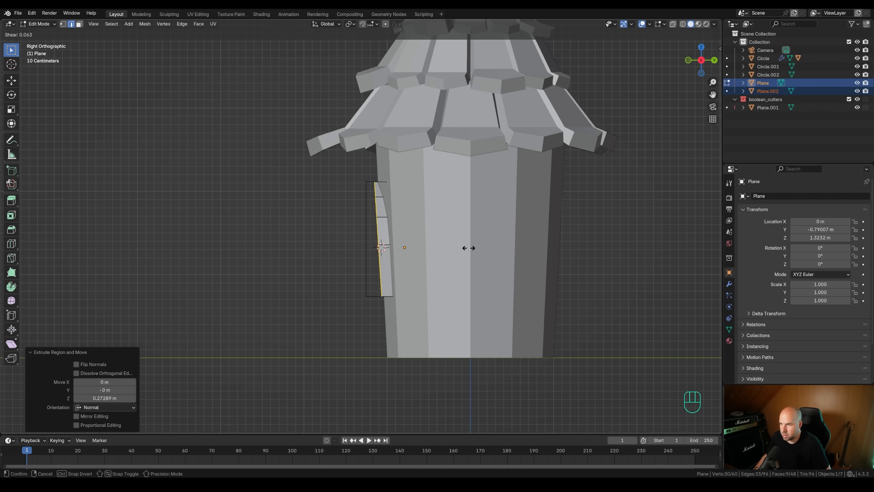
pyautogui.click(467, 248)
# Pull the front face of the frame's upper-left arch stone about -0.06 m along Y
pyautogui.moveTo(468, 248); pyautogui.dragTo(330, 196, button='middle')
pyautogui.press('3')
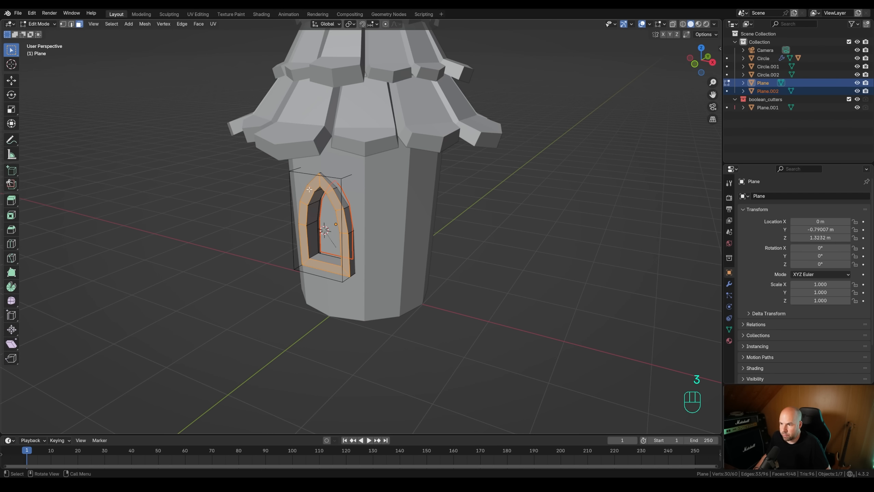
pyautogui.click(307, 196)
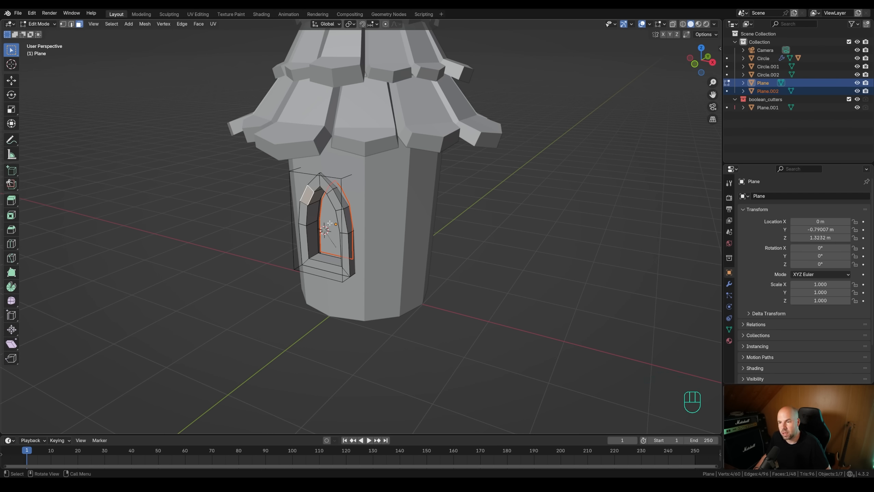
pyautogui.press('g')
pyautogui.press('y')
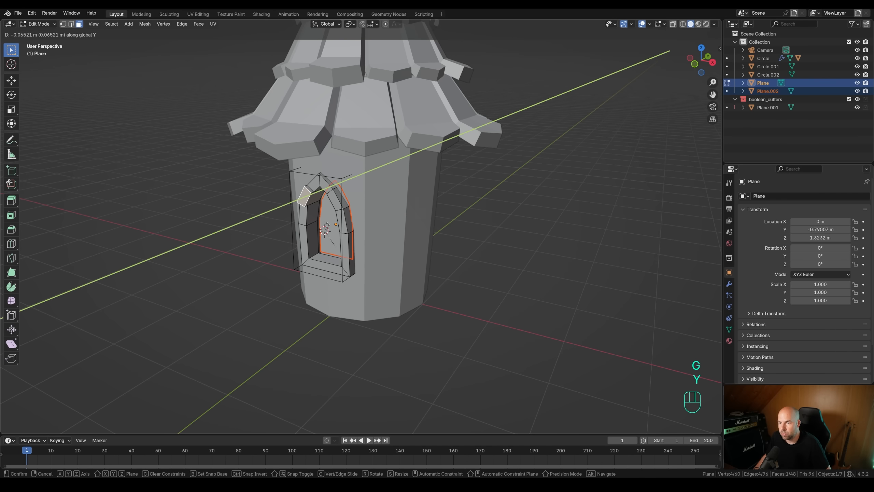
pyautogui.click(326, 224)
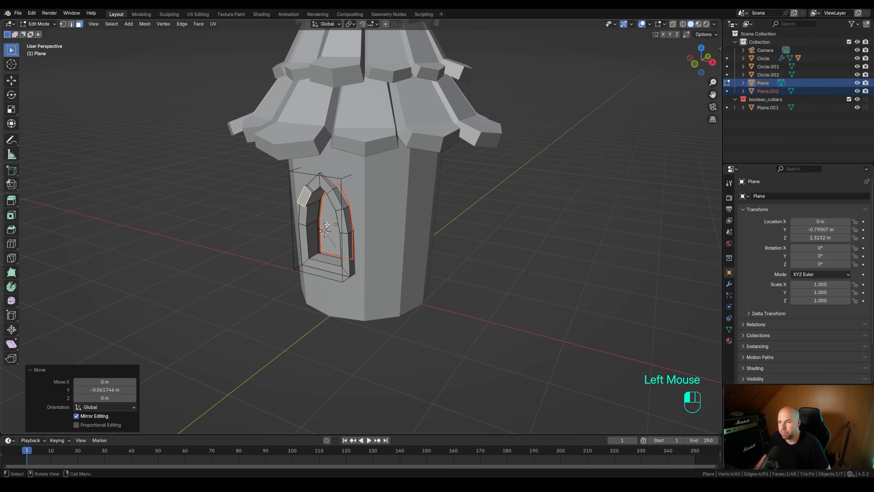
# Pull the front face of the frame's upper-right arch stone about -0.05 m along Y
pyautogui.click(333, 201)
pyautogui.press('g')
pyautogui.press('y')
pyautogui.click(330, 204)
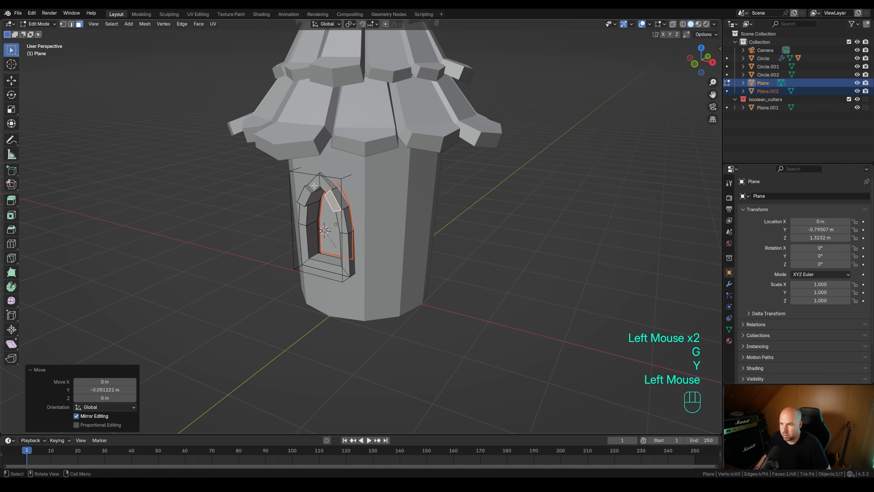
# Pull the two front faces of the frame's apex stone about -0.10 m along Y
pyautogui.click(314, 184)
pyautogui.keyDown('shift'); pyautogui.click(322, 183); pyautogui.keyUp('shift')
pyautogui.press('g')
pyautogui.press('y')
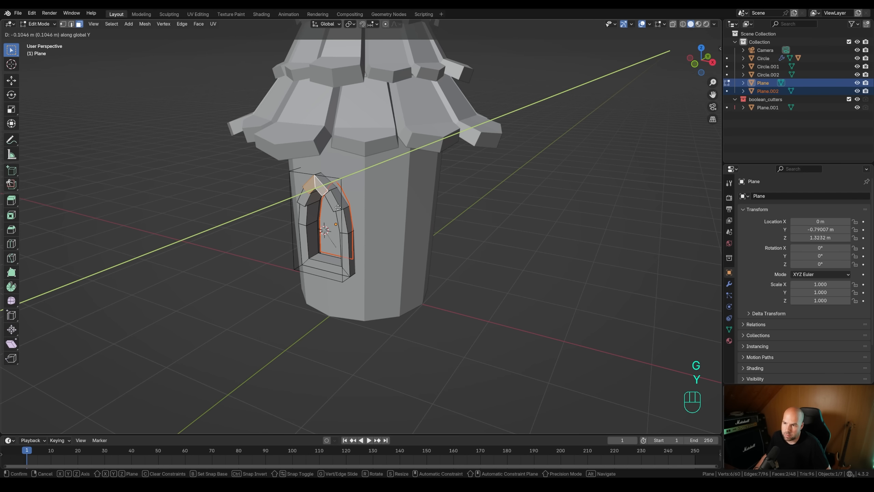
pyautogui.click(338, 207)
# Fatten the two outer top faces of the apex stone outward by about 0.08 m
pyautogui.click(323, 186)
pyautogui.moveTo(324, 186); pyautogui.dragTo(331, 217, button='middle')
pyautogui.keyDown('shift'); pyautogui.click(293, 191); pyautogui.keyUp('shift')
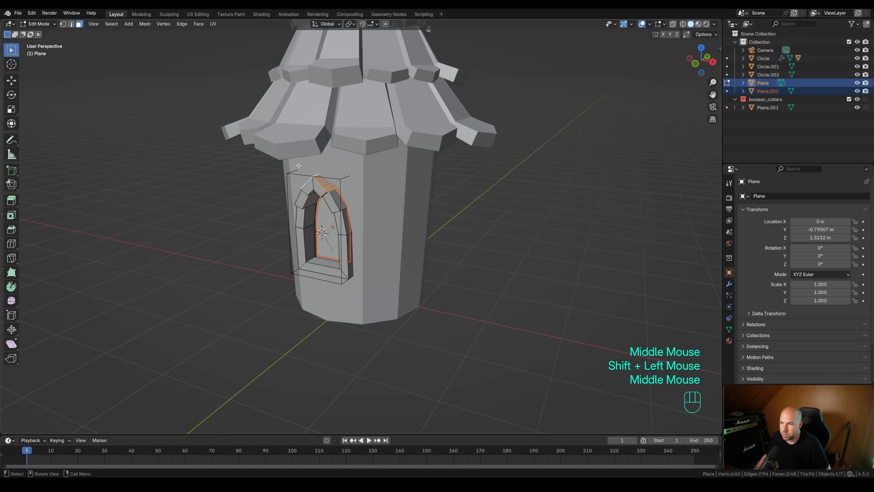
pyautogui.hotkey('alt', 's')
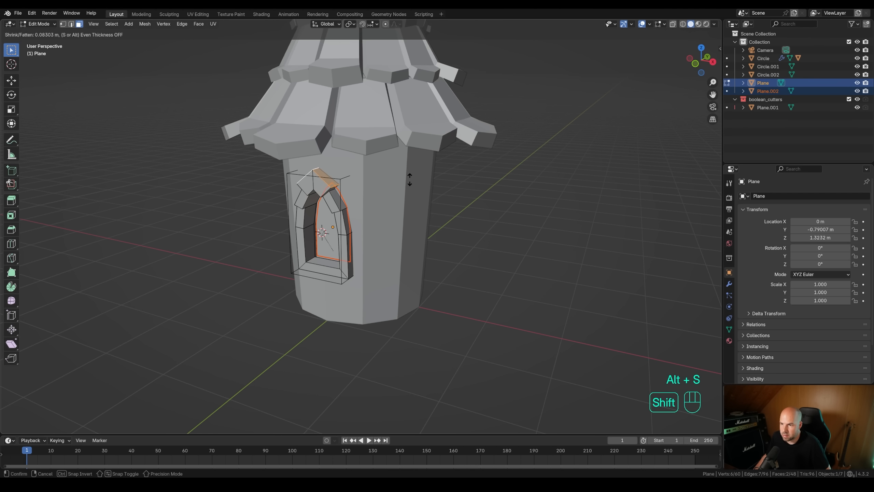
pyautogui.keyDown('shift'); pyautogui.click(411, 182); pyautogui.keyUp('shift')
# Fatten the outer face of the frame's upper-right arch stone slightly outward
pyautogui.click(336, 205)
pyautogui.hotkey('alt', 's')
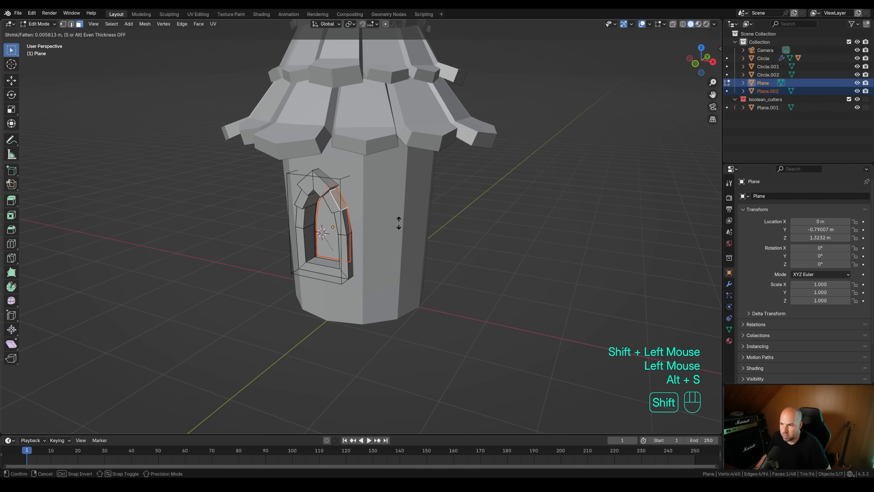
pyautogui.keyDown('shift'); pyautogui.click(404, 209); pyautogui.keyUp('shift')
pyautogui.moveTo(403, 209); pyautogui.dragTo(338, 220, button='middle')
pyautogui.keyDown('shift'); pyautogui.click(276, 206); pyautogui.keyUp('shift')
pyautogui.hotkey('alt', 's')
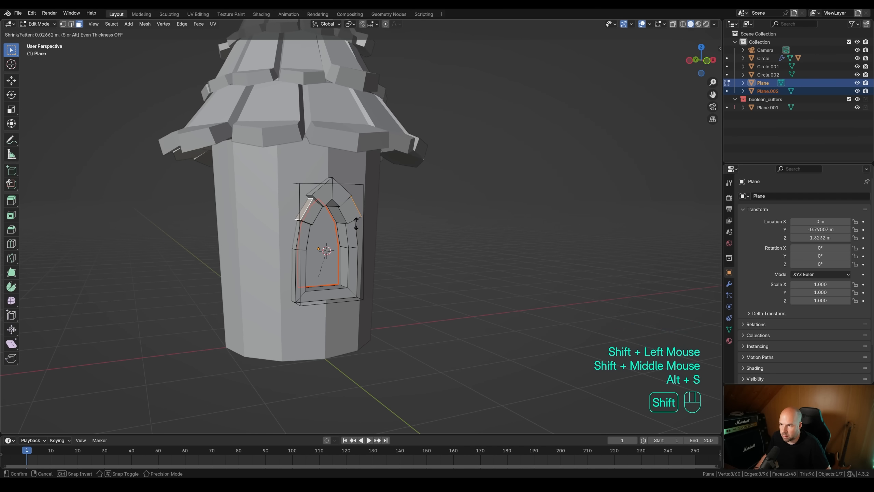
pyautogui.press('Escape')
# Fatten the outer face of the frame's upper-left arch stone about 0.03 m outward and return to Object Mode
pyautogui.click(301, 206)
pyautogui.hotkey('alt', 's')
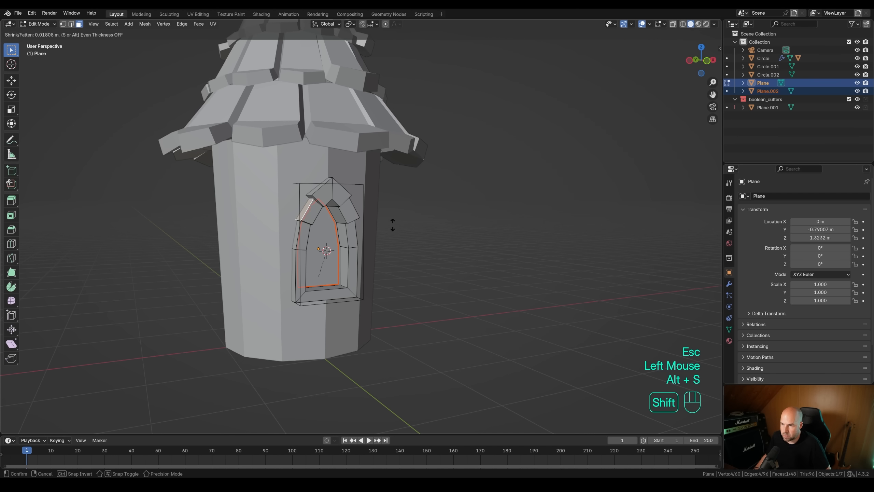
pyautogui.keyDown('shift'); pyautogui.click(390, 219); pyautogui.keyUp('shift')
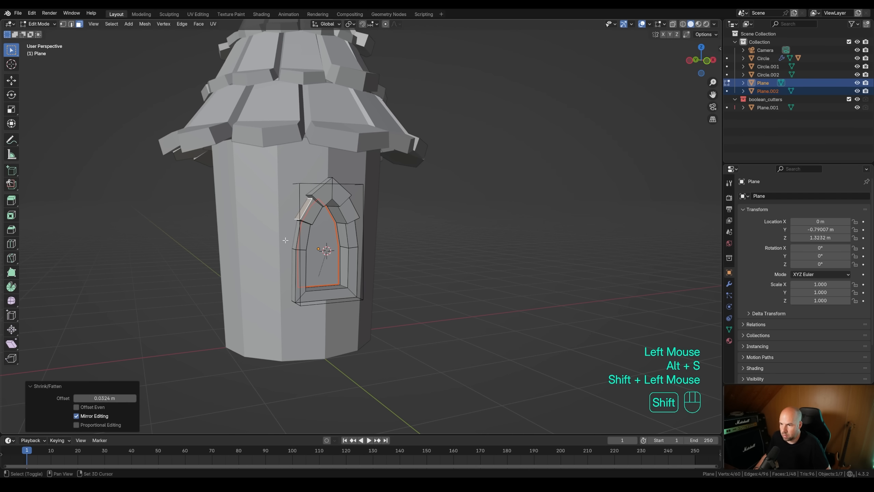
pyautogui.click(348, 248)
pyautogui.moveTo(349, 248); pyautogui.dragTo(331, 272, button='middle')
pyautogui.press('Tab')
# Move the pointed-arch window pane about -0.15 m along Y
pyautogui.click(352, 266)
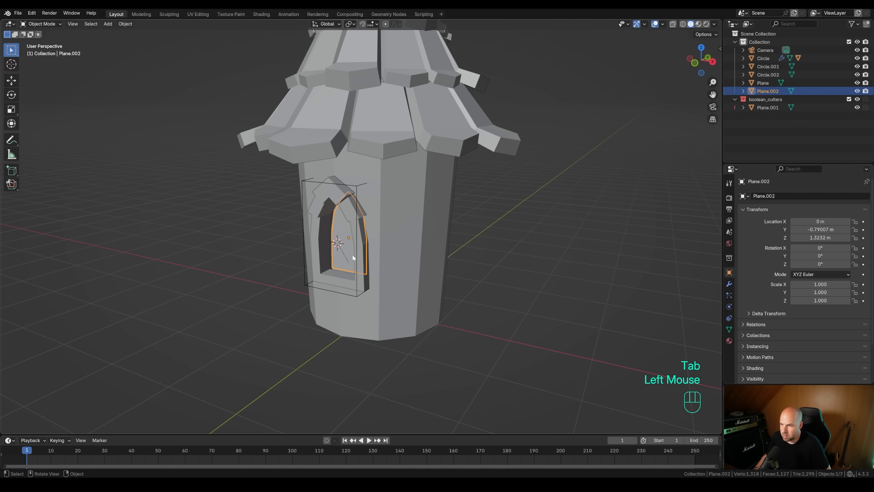
pyautogui.press('g')
pyautogui.press('y')
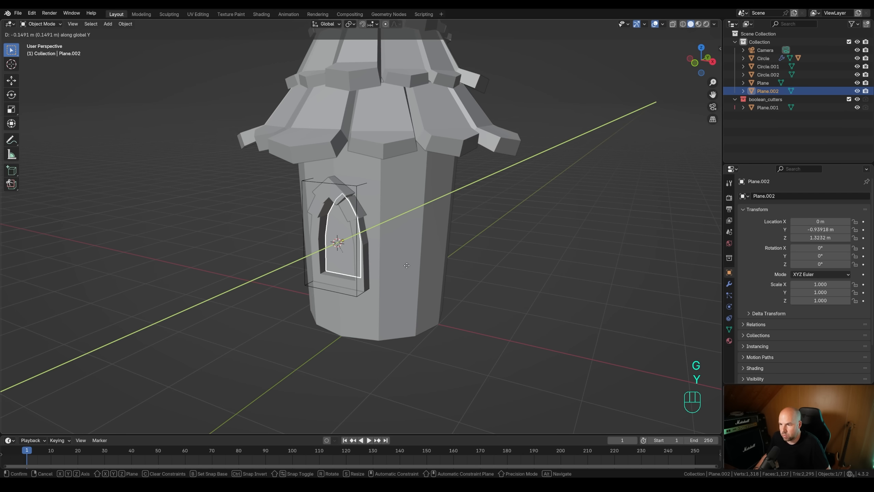
pyautogui.click(407, 264)
# Parent the window pane and stone frame to the boolean cutter with the Object option and test-move the cutter
pyautogui.keyDown('shift'); pyautogui.moveTo(431, 234); pyautogui.dragTo(324, 264, button='middle'); pyautogui.keyUp('shift')
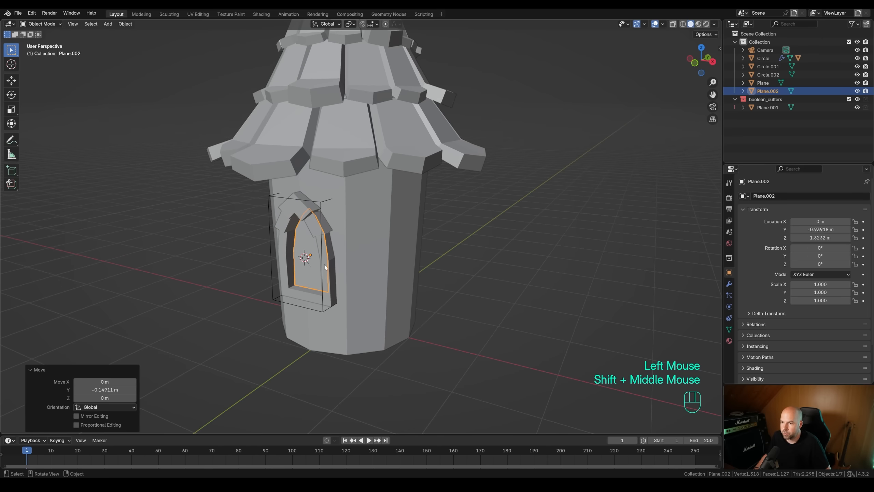
pyautogui.keyDown('shift'); pyautogui.click(287, 217); pyautogui.keyUp('shift')
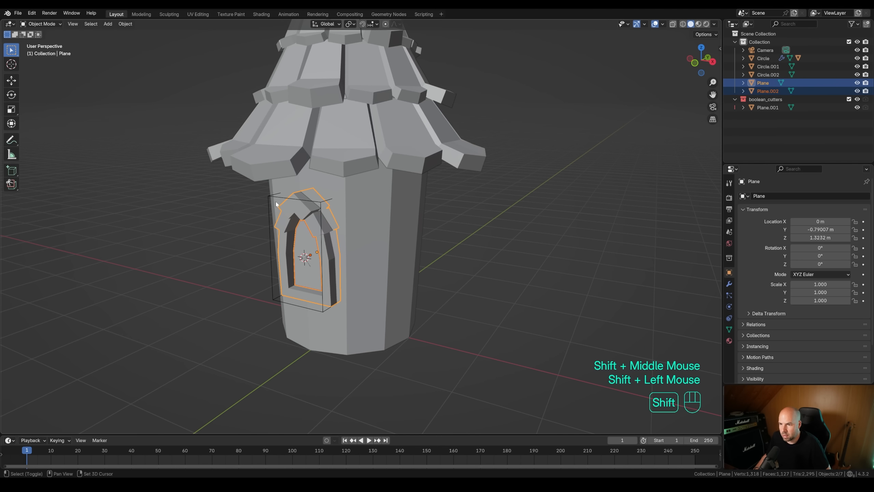
pyautogui.keyDown('shift'); pyautogui.click(269, 195); pyautogui.keyUp('shift')
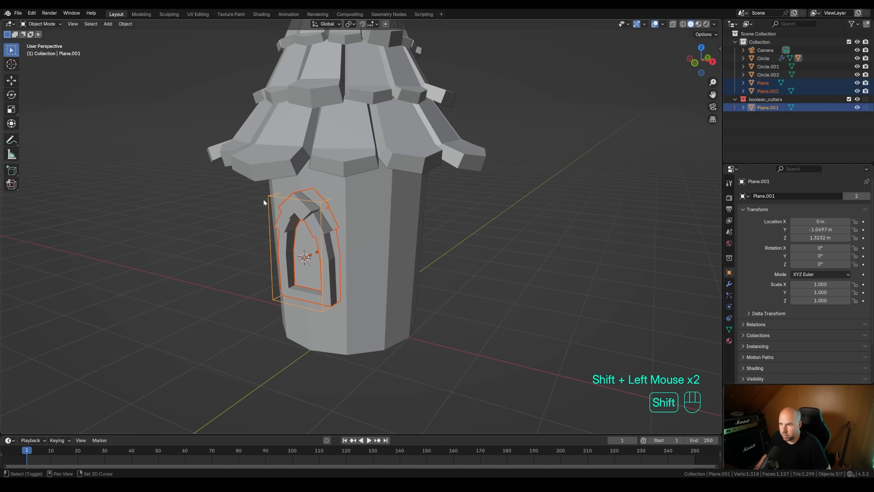
pyautogui.moveTo(381, 224); pyautogui.dragTo(389, 233, button='middle')
pyautogui.hotkey('ctrl', 'p')
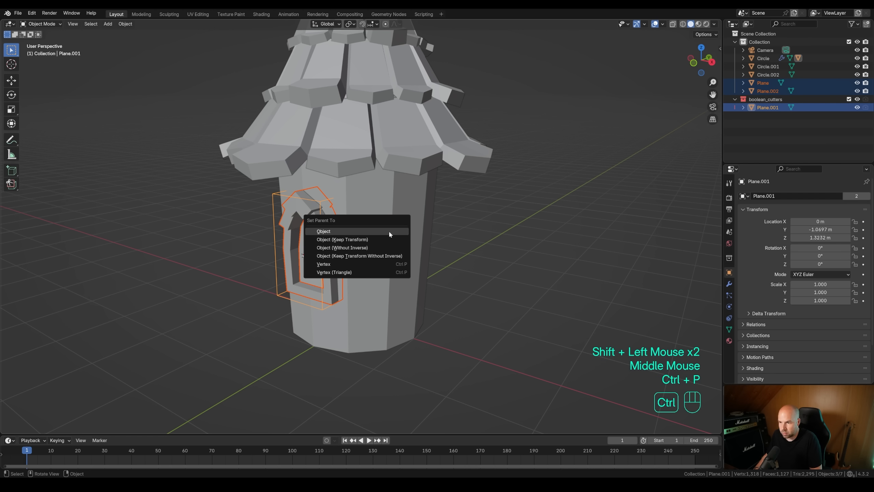
pyautogui.click(344, 231)
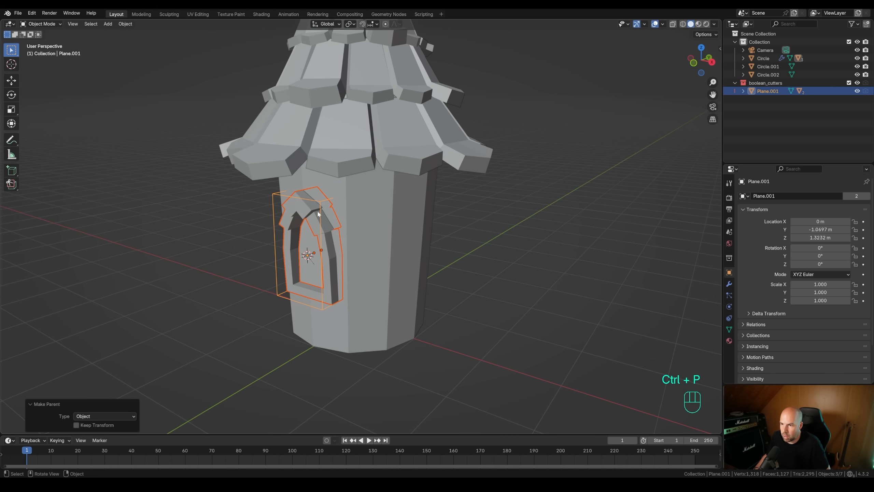
pyautogui.press('g')
pyautogui.press('Escape')
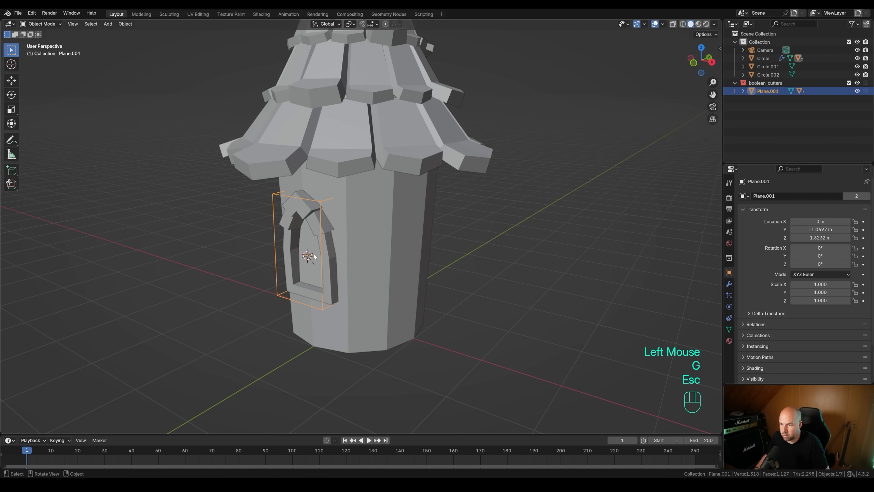
# Reset the 3D cursor to the world origin and set the transform pivot point to 3D Cursor
pyautogui.scroll(-2, 294, 223)
pyautogui.moveTo(294, 223); pyautogui.dragTo(408, 227, button='middle')
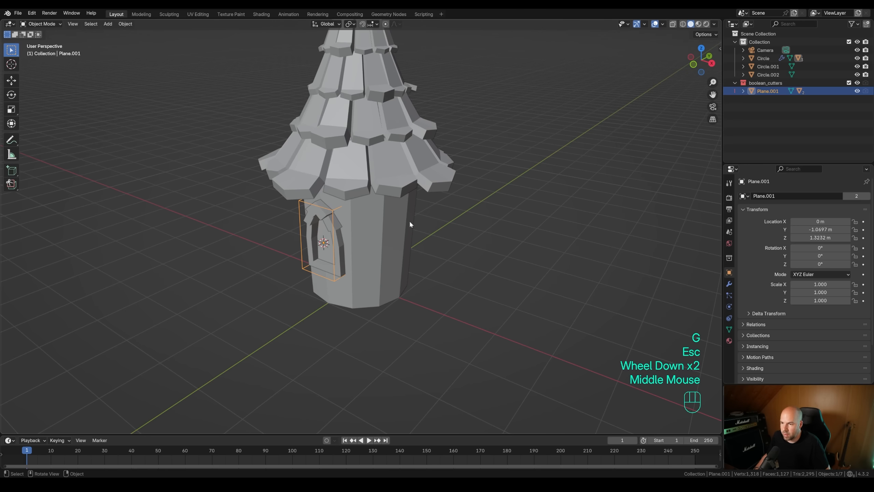
pyautogui.hotkey('shift', 's')
pyautogui.click(361, 256)
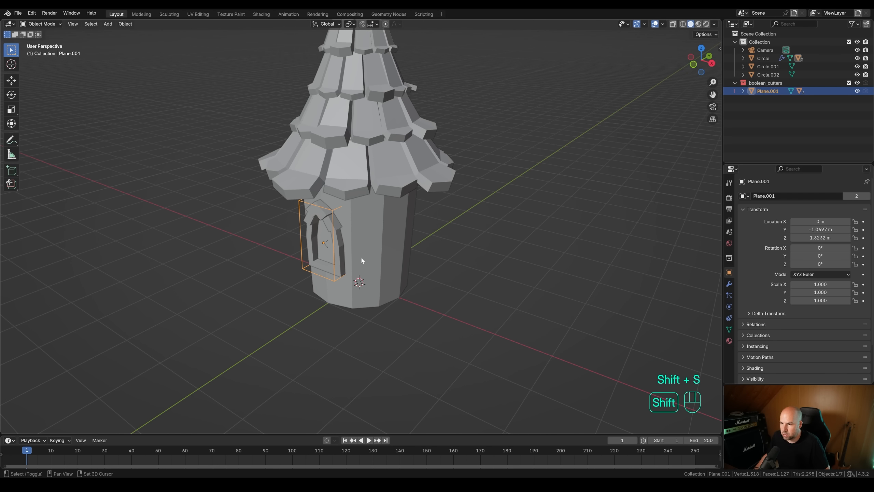
pyautogui.click(350, 24)
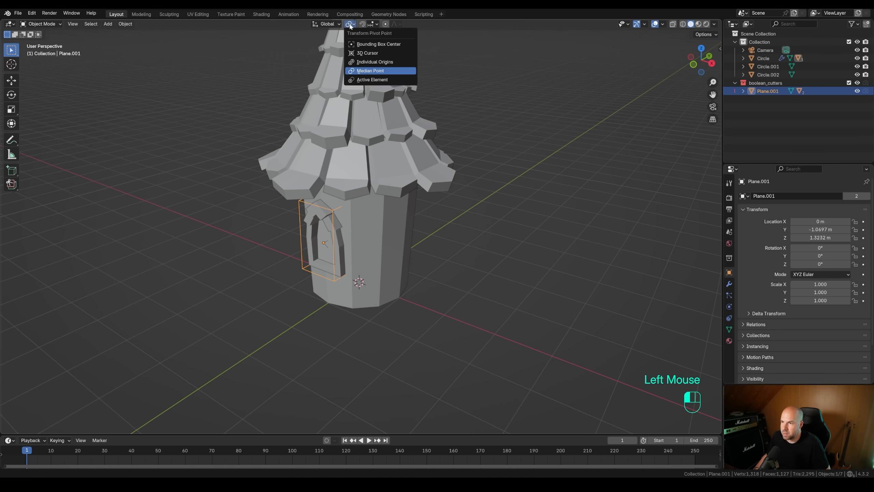
pyautogui.click(364, 53)
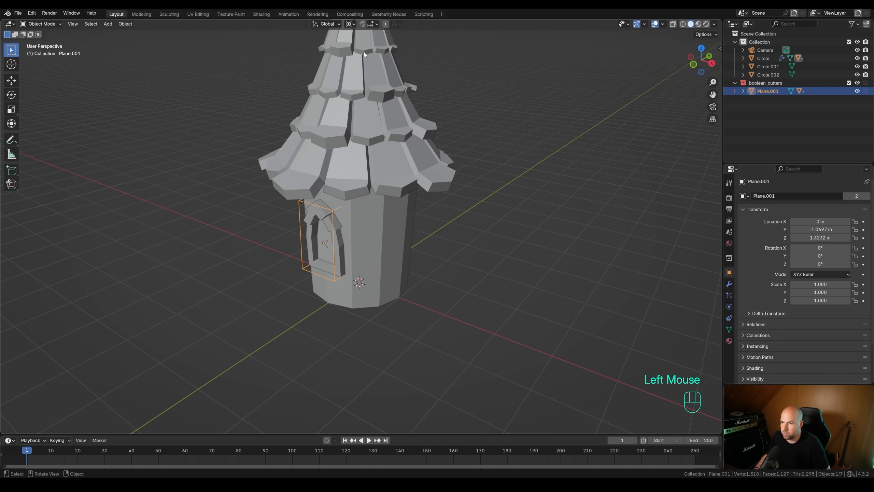
# Select the window pane inside the stone frame
pyautogui.keyDown('shift'); pyautogui.click(330, 258); pyautogui.keyUp('shift')
pyautogui.keyDown('shift'); pyautogui.click(330, 259); pyautogui.keyUp('shift')
pyautogui.click(294, 251)
pyautogui.moveTo(294, 252); pyautogui.dragTo(315, 241, button='middle')
pyautogui.click(318, 251)
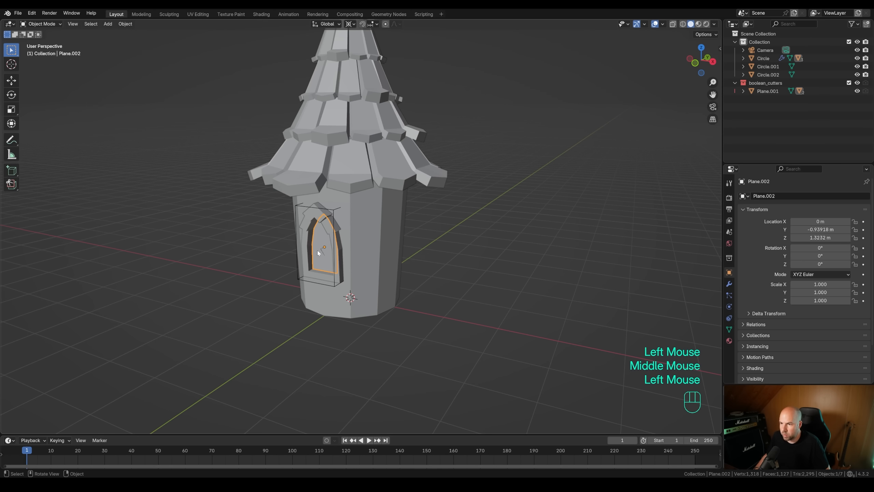
# Make a linked duplicate of the window pane, frame and boolean cutter, rotated 90° about the global Z axis
pyautogui.keyDown('shift'); pyautogui.click(309, 222); pyautogui.keyUp('shift')
pyautogui.keyDown('shift'); pyautogui.click(296, 206); pyautogui.keyUp('shift')
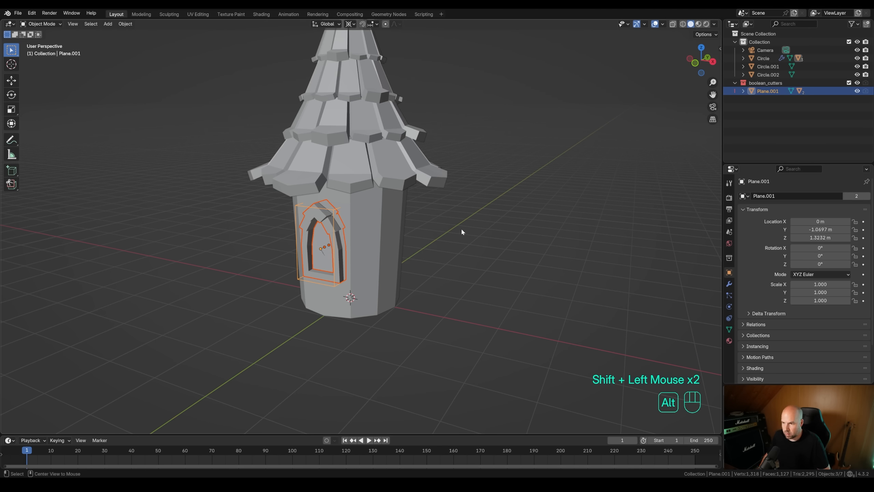
pyautogui.hotkey('alt', 'd')
pyautogui.press('r')
pyautogui.press('z')
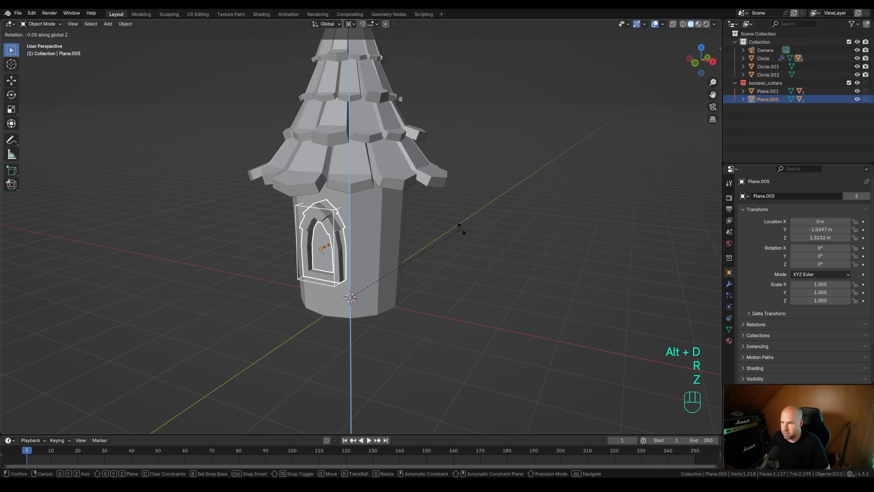
pyautogui.press('KP_9')
pyautogui.press('KP_0')
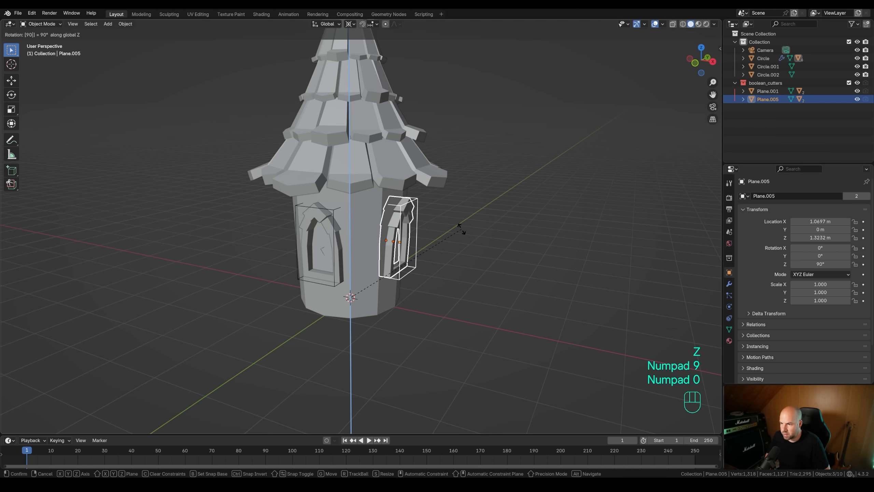
pyautogui.press('KP_Enter')
# Repeat the linked 90° duplication twice to place windows on the tower's two remaining sides
pyautogui.moveTo(461, 229); pyautogui.dragTo(380, 263, button='middle')
pyautogui.hotkey('shift', 'r')
pyautogui.hotkey('shift', 'r')
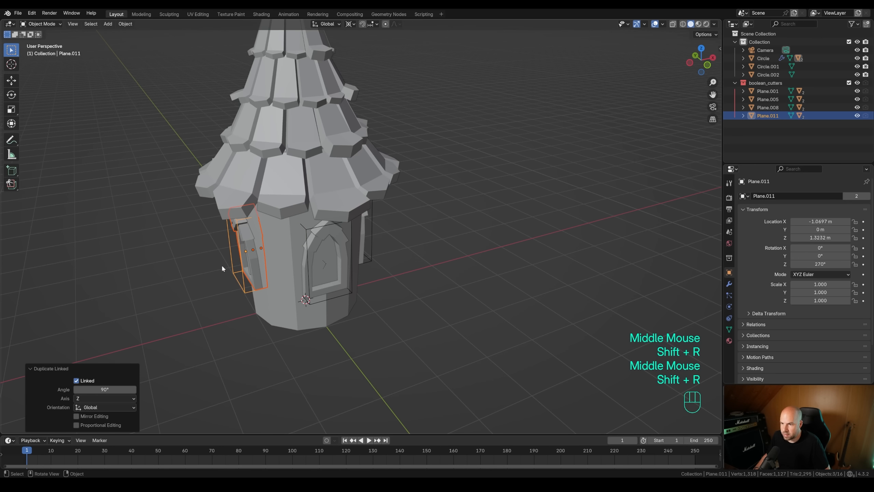
# Cut the three new window openings with a boolean difference, using the duplicated cutters on the tower body
pyautogui.moveTo(439, 302); pyautogui.dragTo(366, 300, button='middle')
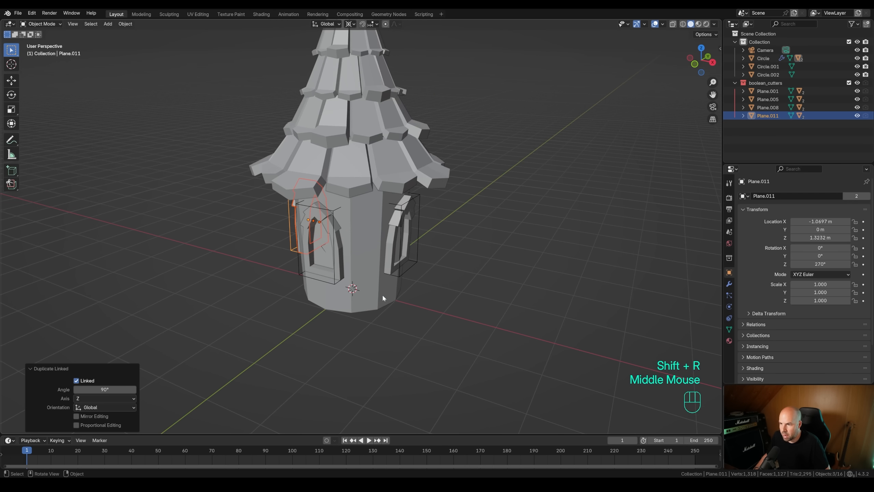
pyautogui.click(403, 272)
pyautogui.moveTo(473, 270); pyautogui.dragTo(404, 263, button='middle')
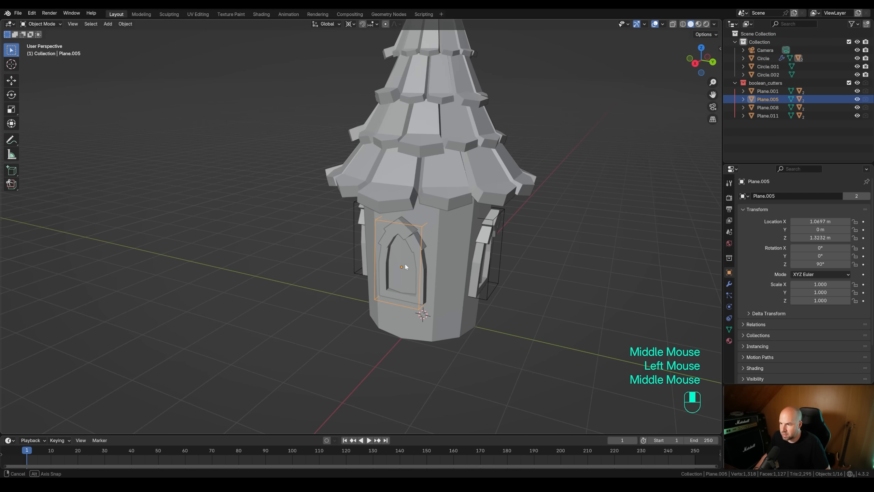
pyautogui.keyDown('shift'); pyautogui.click(481, 297); pyautogui.keyUp('shift')
pyautogui.moveTo(486, 297); pyautogui.dragTo(373, 303, button='middle')
pyautogui.keyDown('shift'); pyautogui.click(451, 315); pyautogui.keyUp('shift')
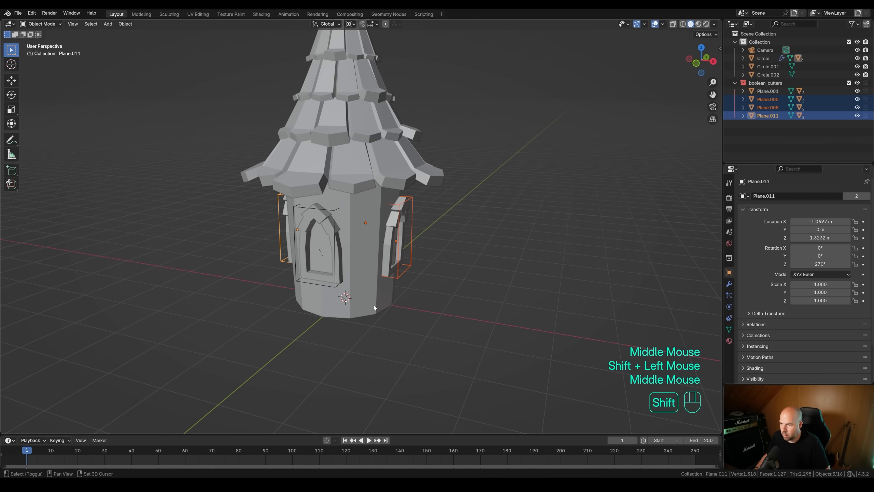
pyautogui.keyDown('shift'); pyautogui.click(373, 302); pyautogui.keyUp('shift')
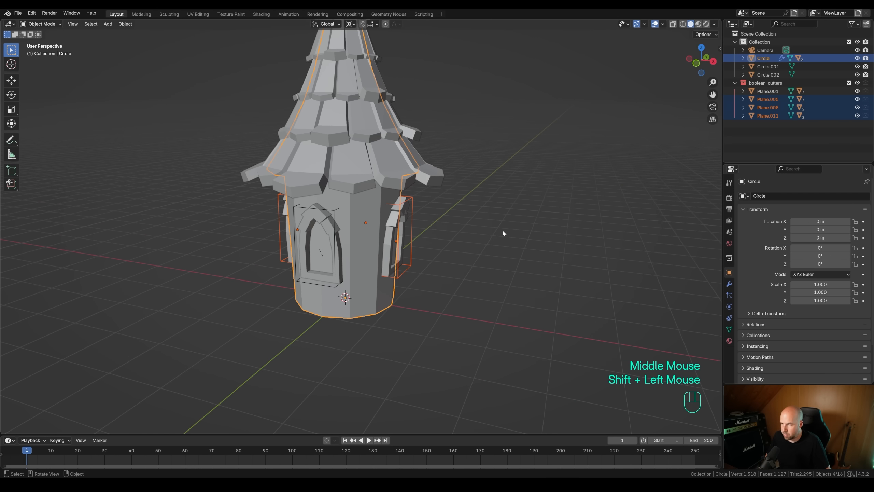
pyautogui.press('ctrl+KP_Subtract')
# Raise the tower body's bottom edge loop by about 0.25 m along Z
pyautogui.moveTo(502, 234)
pyautogui.mouseDown(button='middle')
pyautogui.moveTo(419, 283)
pyautogui.moveTo(314, 270)
pyautogui.moveTo(446, 301)
pyautogui.moveTo(539, 297)
pyautogui.moveTo(376, 311)
pyautogui.moveTo(268, 306)
pyautogui.mouseUp(button='middle')
pyautogui.scroll(-3, 320, 273)
pyautogui.keyDown('shift'); pyautogui.moveTo(319, 273); pyautogui.dragTo(363, 259, button='middle'); pyautogui.keyUp('shift')
pyautogui.click(369, 245)
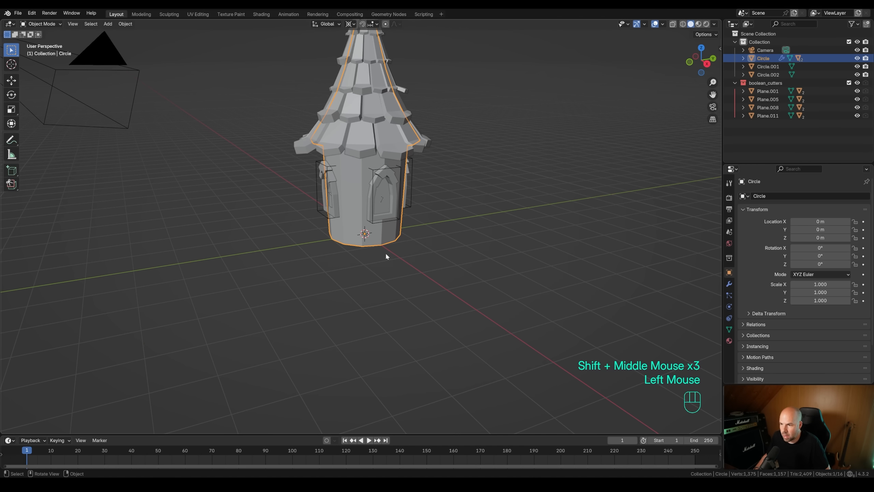
pyautogui.press('Tab')
pyautogui.keyDown('alt'); pyautogui.click(377, 269); pyautogui.keyUp('alt')
pyautogui.press('2')
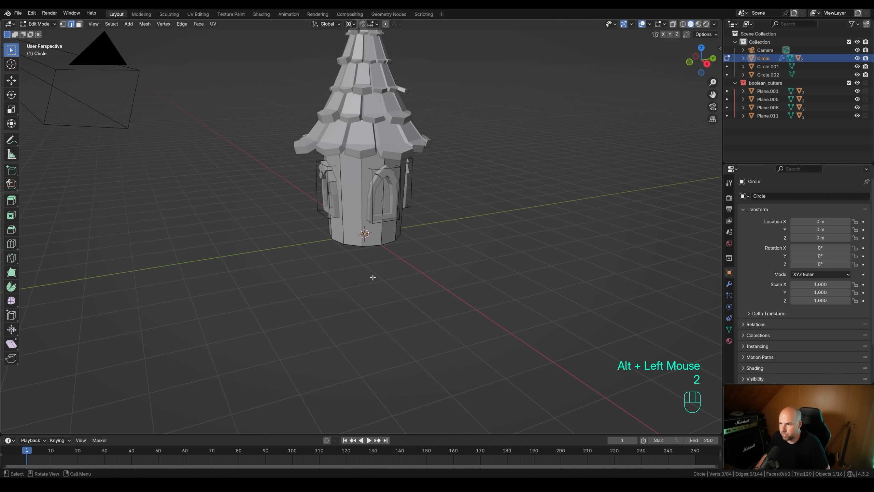
pyautogui.keyDown('alt'); pyautogui.click(370, 247); pyautogui.keyUp('alt')
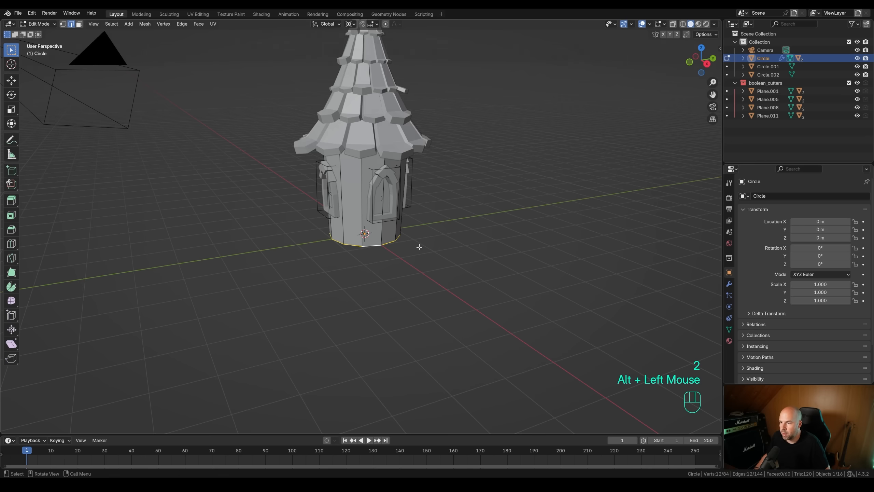
pyautogui.scroll(-1, 420, 247)
pyautogui.press('g')
pyautogui.press('z')
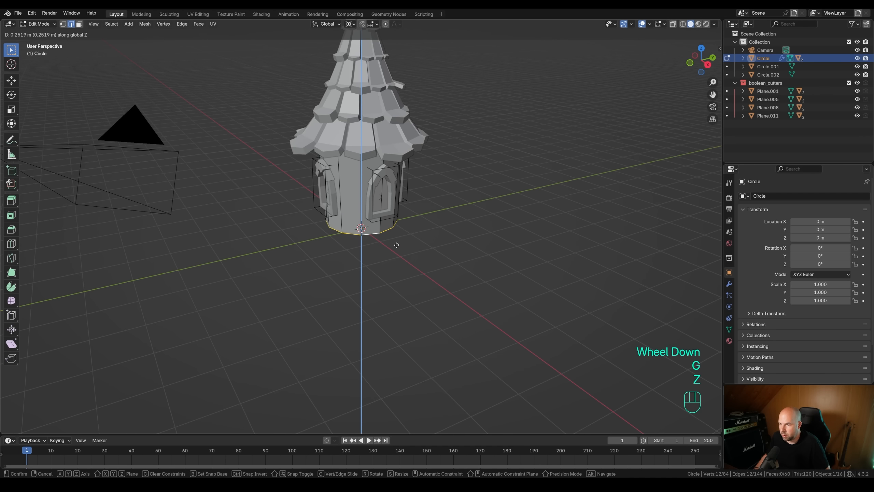
pyautogui.click(396, 244)
# Extrude the tower's bottom edge loop downward twice along Z, by about 0.26 m and then about 0.68 m
pyautogui.press('e')
pyautogui.press('z')
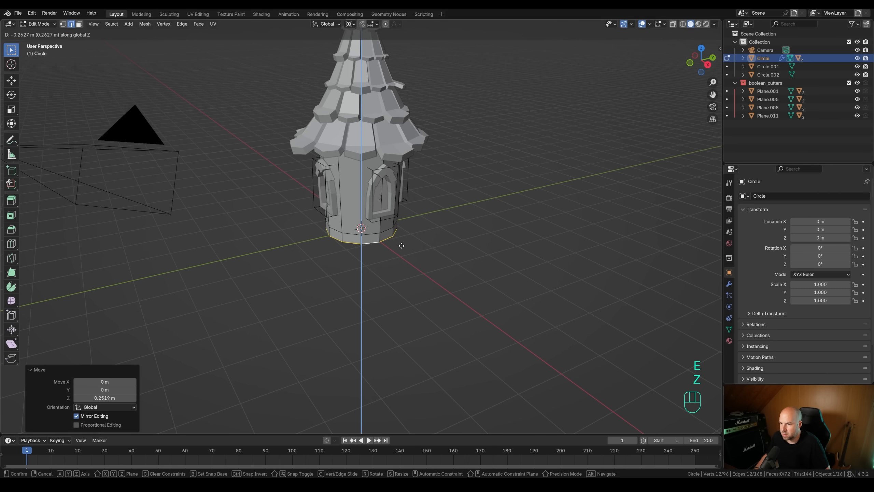
pyautogui.click(402, 245)
pyautogui.press('e')
pyautogui.press('z')
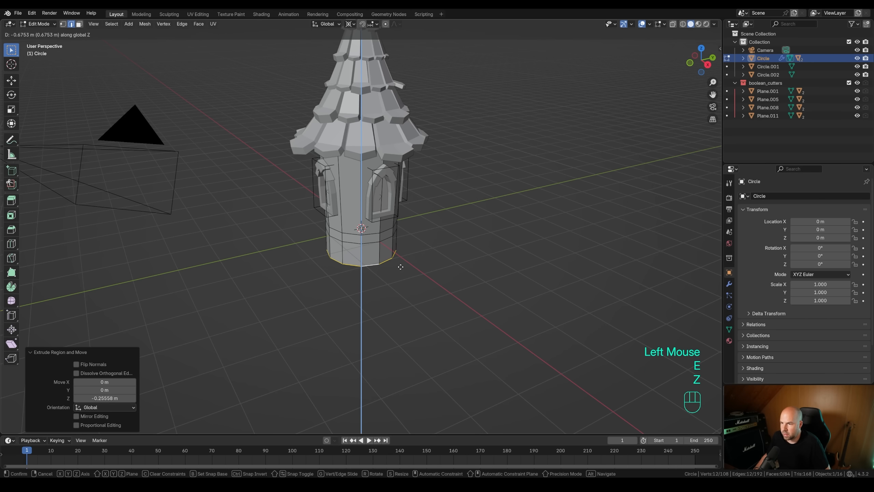
pyautogui.click(401, 267)
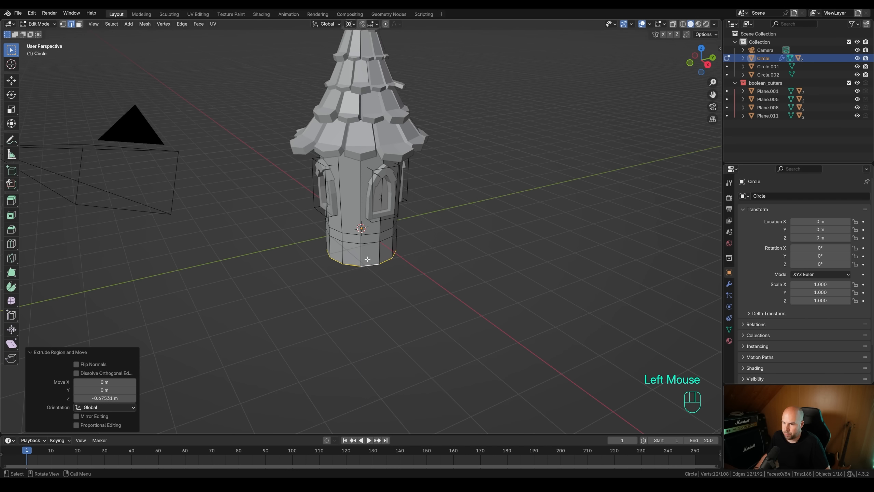
# Extrude the lowest ring of faces outward along its normals by about 0.21 m to form a plinth
pyautogui.press('3')
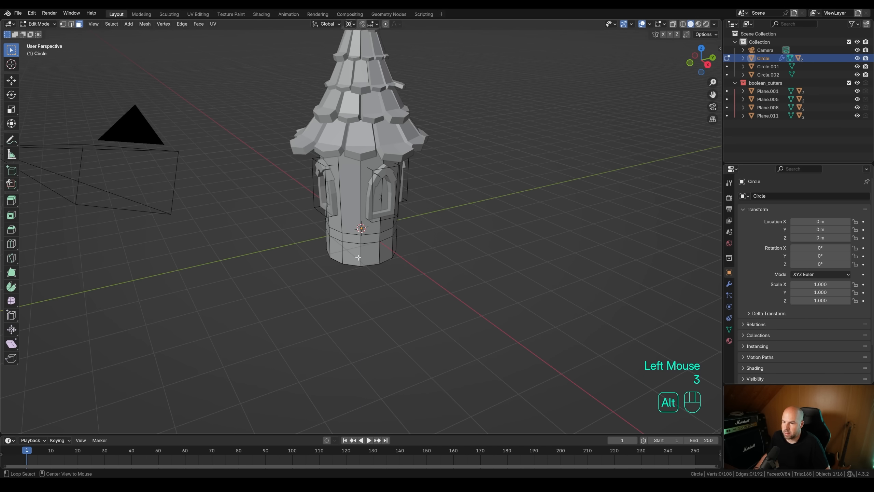
pyautogui.keyDown('alt'); pyautogui.click(358, 257); pyautogui.keyUp('alt')
pyautogui.hotkey('alt', 'e')
pyautogui.click(447, 293)
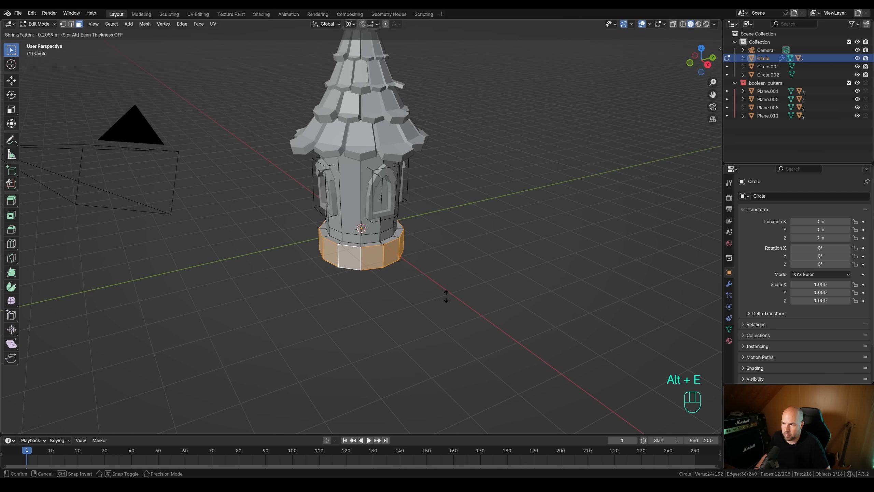
pyautogui.click(446, 295)
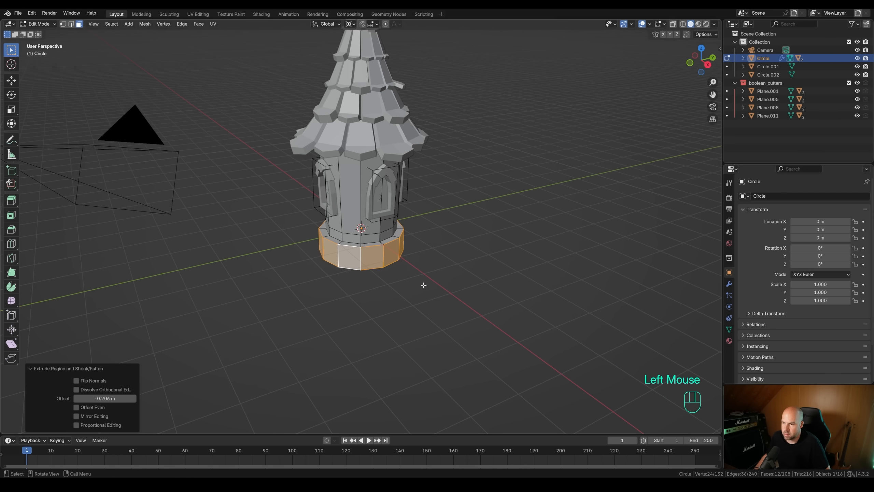
# Delete the vertices of the inner bottom edge loop on the underside of the plinth
pyautogui.press('2')
pyautogui.moveTo(396, 293); pyautogui.dragTo(382, 272, button='middle')
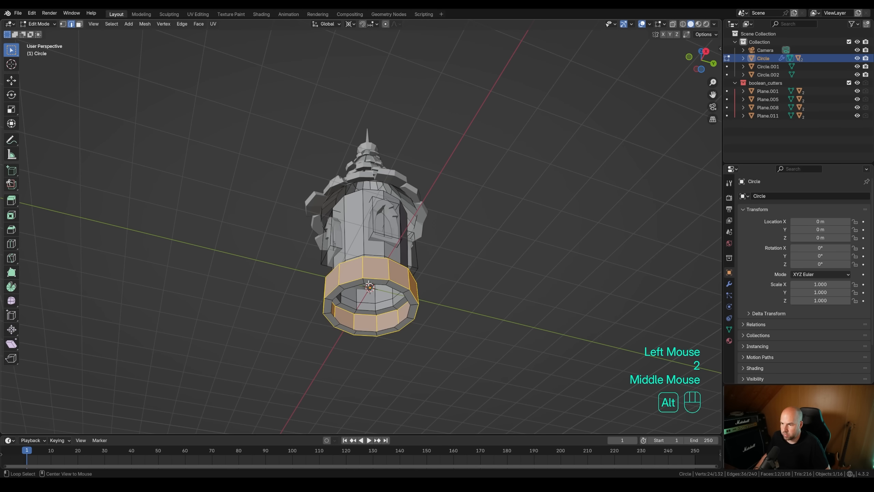
pyautogui.keyDown('alt'); pyautogui.click(378, 285); pyautogui.keyUp('alt')
pyautogui.press('x')
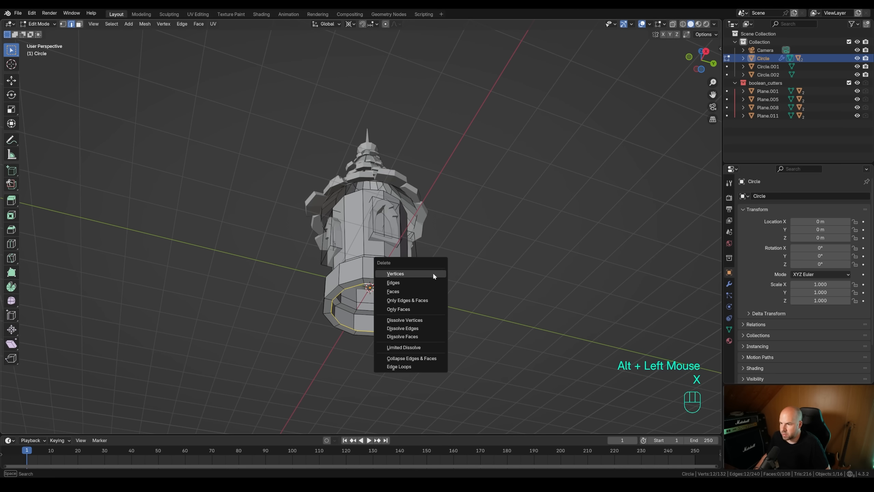
pyautogui.click(433, 273)
# Lower the plinth's upper outer edge loop by about 0.19 m along Z to create a sloped top
pyautogui.moveTo(433, 272); pyautogui.dragTo(395, 259, button='middle')
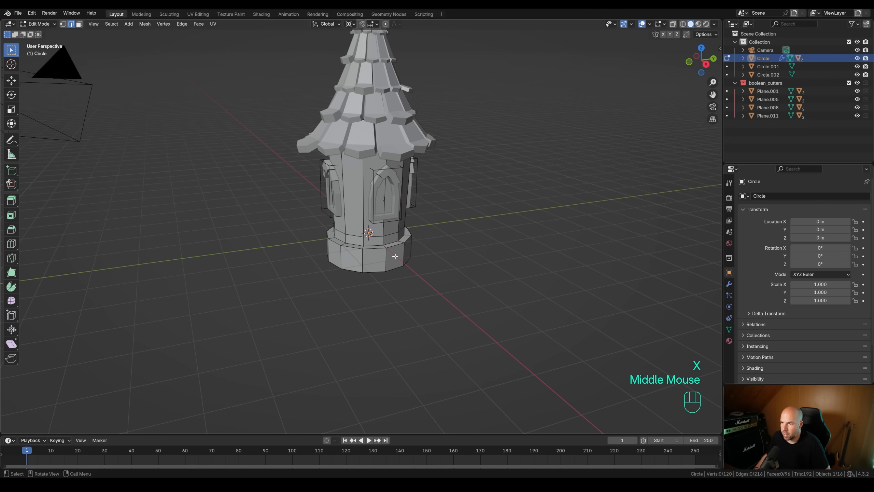
pyautogui.keyDown('alt'); pyautogui.click(395, 247); pyautogui.keyUp('alt')
pyautogui.press('g')
pyautogui.press('z')
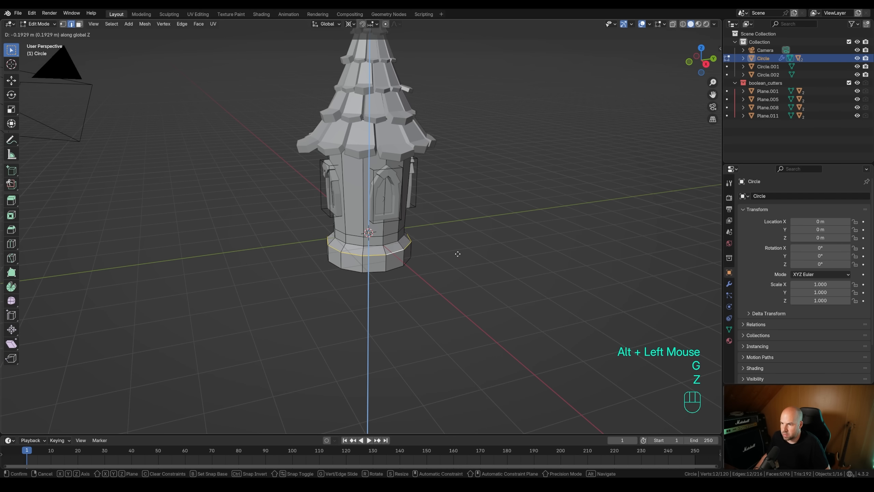
pyautogui.click(454, 254)
# Raise one sloped edge of the plinth top by about 0.16 m and lower another by about 0.18 m along Z
pyautogui.scroll(1, 404, 276)
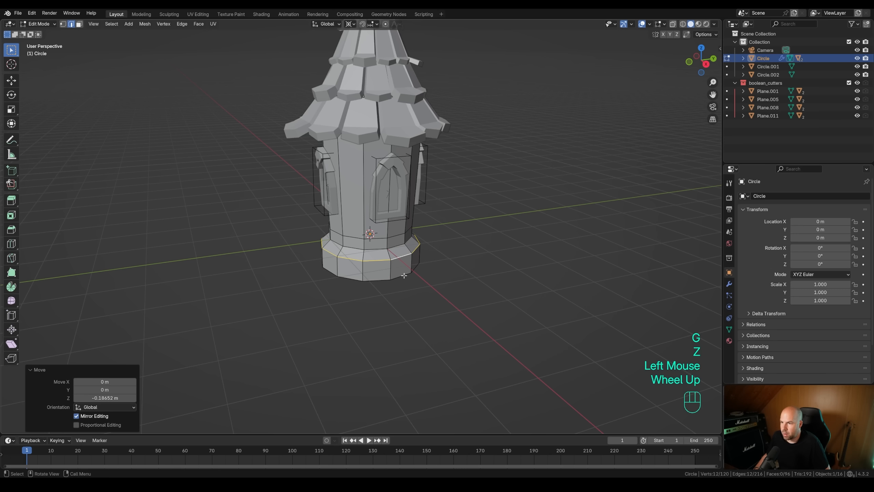
pyautogui.click(362, 255)
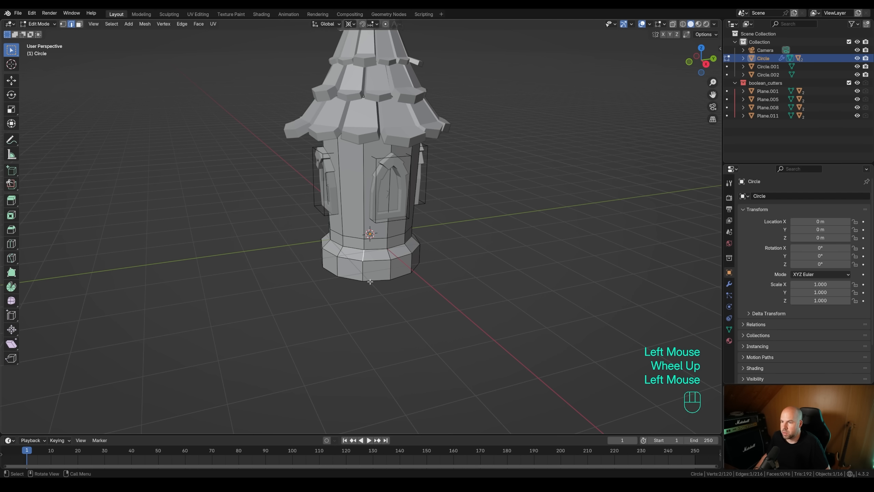
pyautogui.press('g')
pyautogui.press('z')
pyautogui.click(375, 272)
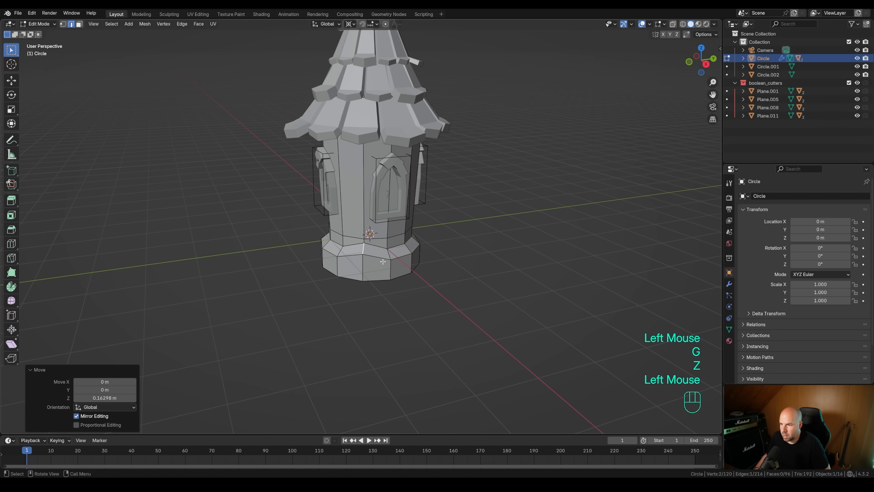
pyautogui.click(407, 249)
pyautogui.press('g')
pyautogui.press('z')
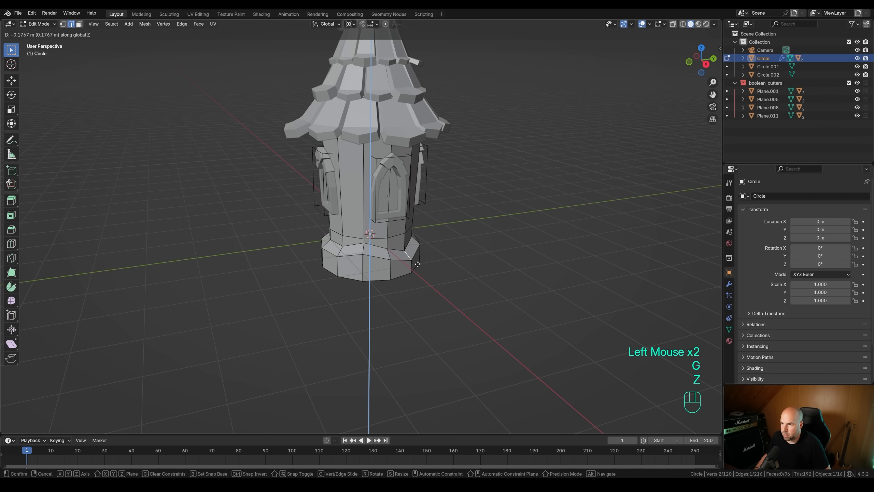
pyautogui.click(418, 264)
# Raise a sloped plinth edge beneath the next window by about 0.18 m along Z
pyautogui.moveTo(417, 264); pyautogui.dragTo(303, 261, button='middle')
pyautogui.click(273, 260)
pyautogui.press('g')
pyautogui.press('z')
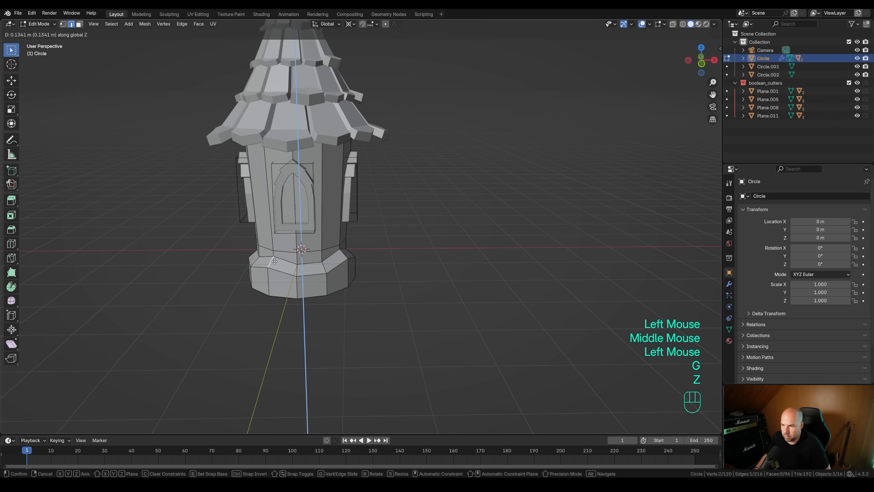
pyautogui.click(275, 259)
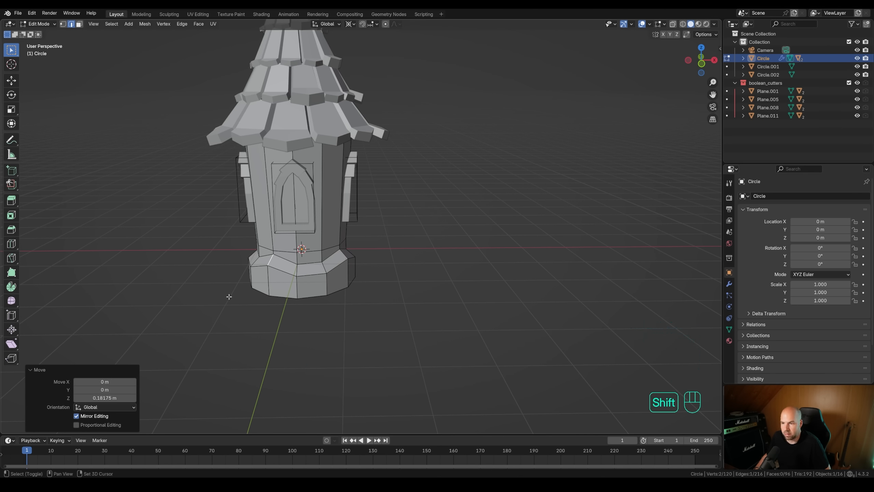
# Raise a single sloped plinth edge on the following side of the tower along Z
pyautogui.keyDown('shift'); pyautogui.moveTo(230, 297); pyautogui.dragTo(265, 289, button='middle'); pyautogui.keyUp('shift')
pyautogui.moveTo(265, 289); pyautogui.dragTo(375, 282, button='middle')
pyautogui.click(321, 263)
pyautogui.press('g')
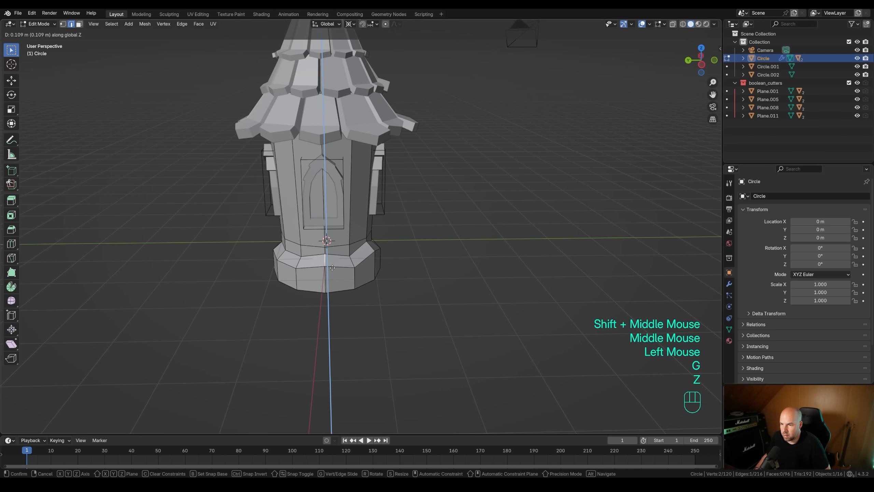
pyautogui.press('z')
pyautogui.click(307, 263)
# Raise two sloped plinth edges on the tower's remaining side together by about 0.17 m along Z
pyautogui.moveTo(263, 267); pyautogui.dragTo(396, 269, button='middle')
pyautogui.click(314, 280)
pyautogui.keyDown('shift'); pyautogui.click(285, 280); pyautogui.keyUp('shift')
pyautogui.press('g')
pyautogui.press('z')
pyautogui.click(299, 276)
# Leave the tower mesh, add a circle mesh with 6 vertices at the tower's base, and open it for editing
pyautogui.scroll(-3, 385, 275)
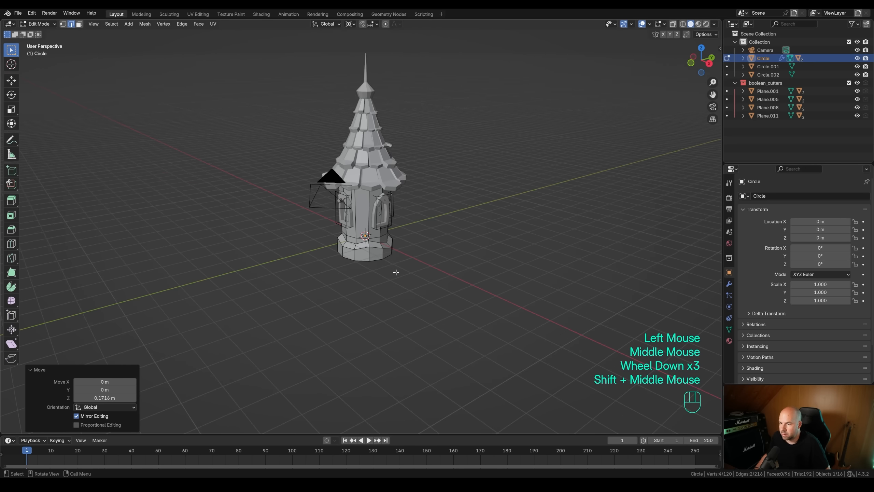
pyautogui.scroll(3, 396, 269)
pyautogui.scroll(-3, 391, 225)
pyautogui.press('Tab')
pyautogui.hotkey('shift', 'a')
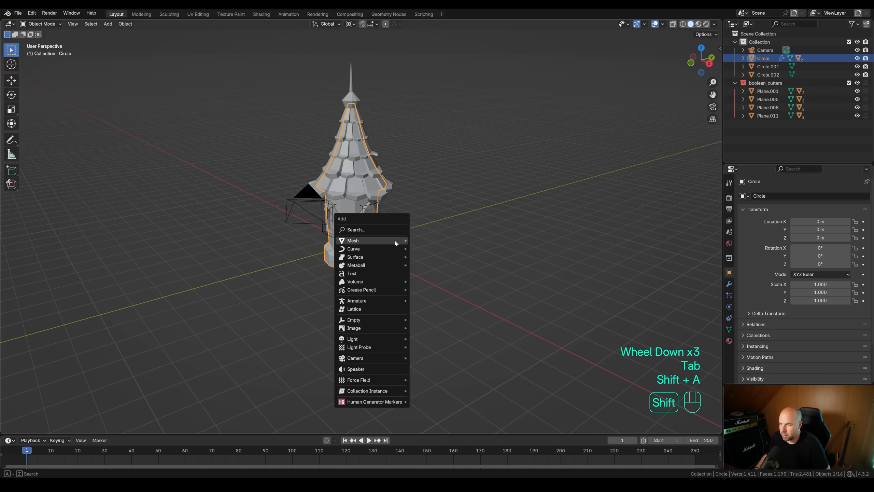
pyautogui.moveTo(395, 242)
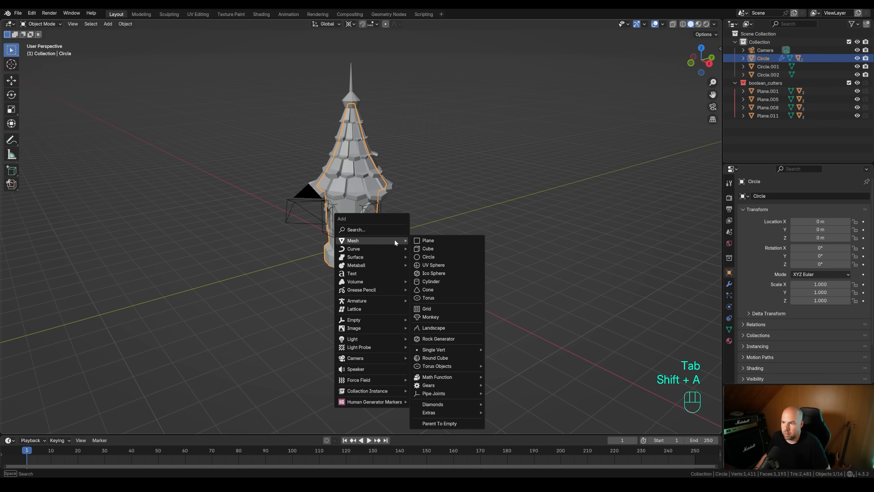
pyautogui.click(444, 256)
pyautogui.click(116, 339)
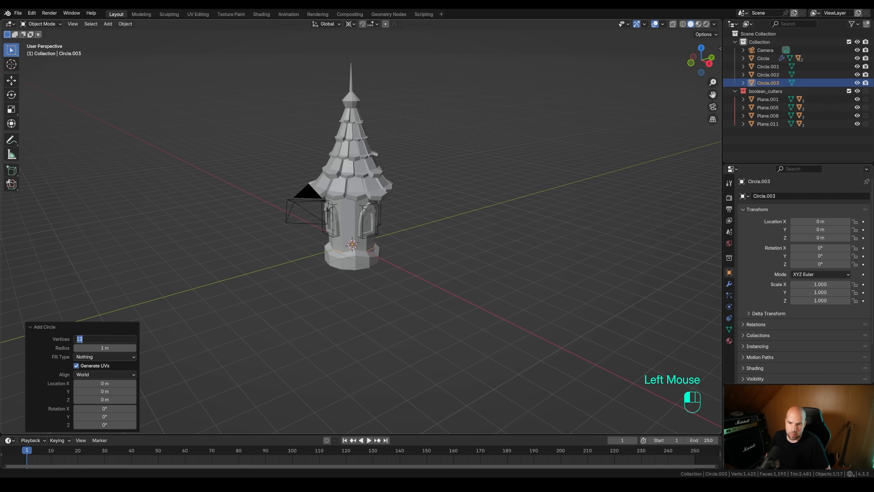
pyautogui.write('6')
pyautogui.press('Return')
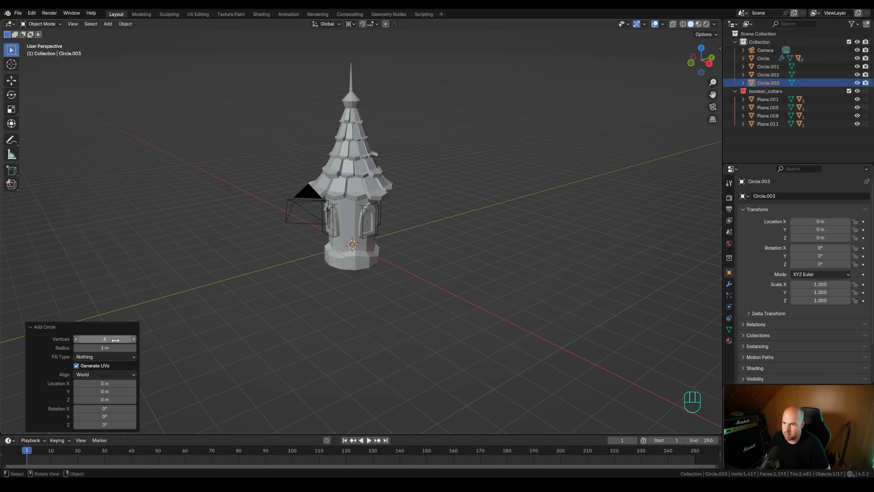
pyautogui.press('Tab')
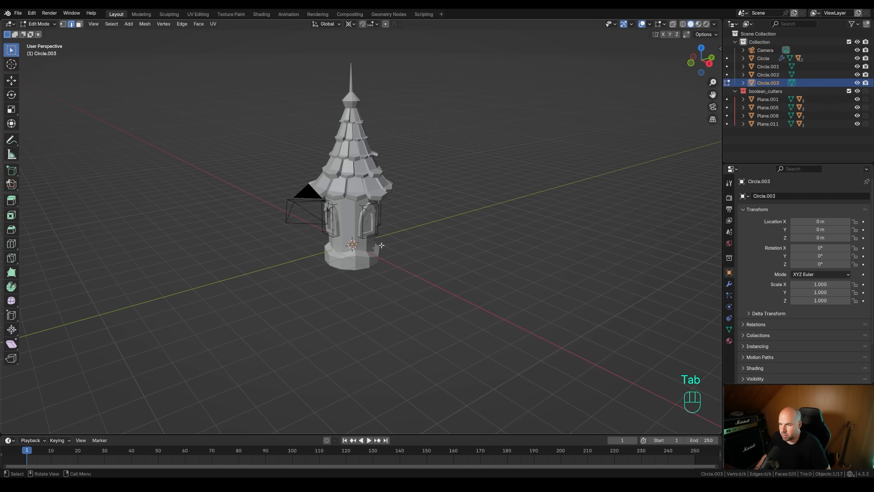
# Enlarge the six-sided circle well beyond the tower's footprint and lower it about 0.61 m along Z to the tower's underside
pyautogui.press('s')
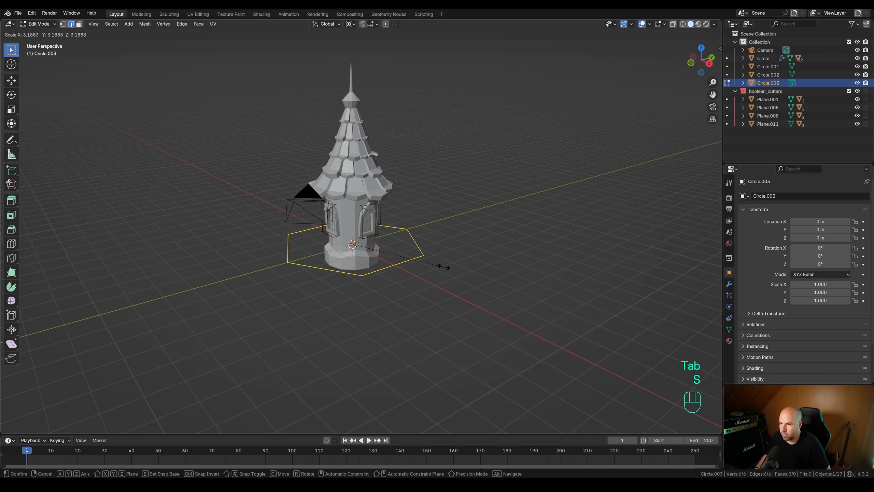
pyautogui.click(431, 260)
pyautogui.press('Tab')
pyautogui.press('KP_1')
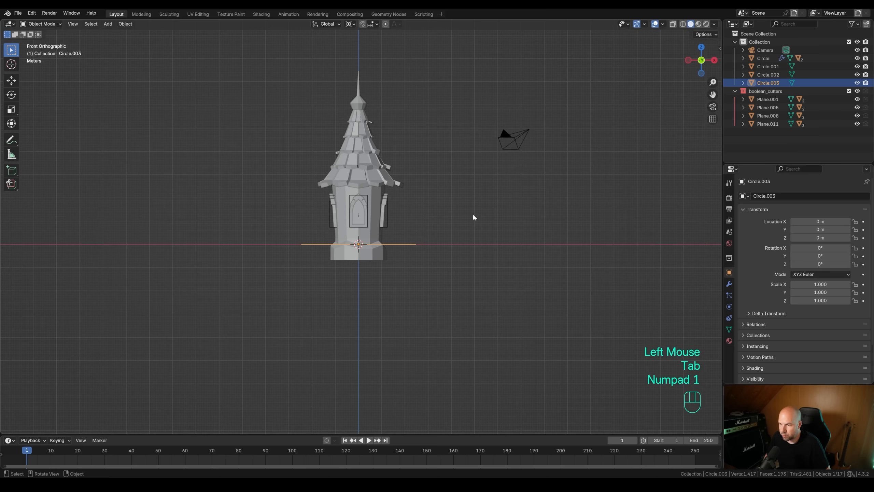
pyautogui.press('g')
pyautogui.press('z')
pyautogui.press('shift')
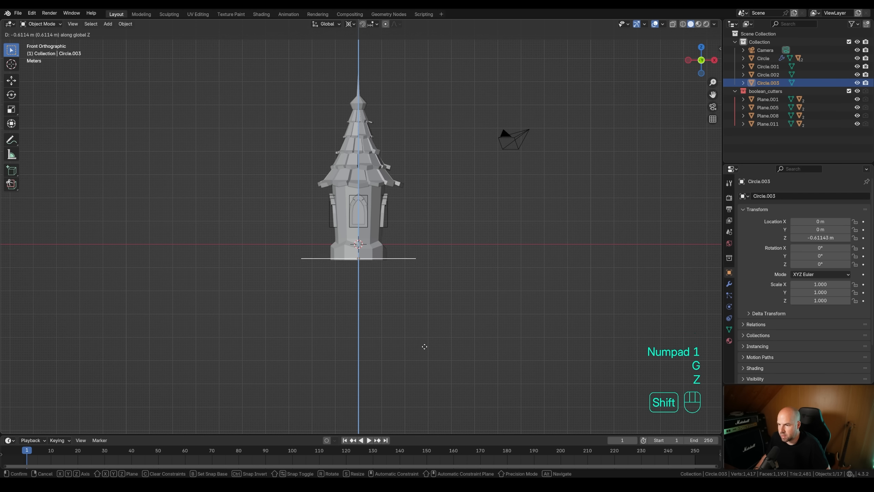
pyautogui.keyDown('shift'); pyautogui.click(424, 346); pyautogui.keyUp('shift')
# Reopen the lowered hexagon for editing and fill its outline with a face
pyautogui.moveTo(449, 257); pyautogui.dragTo(420, 285, button='middle')
pyautogui.press('Tab')
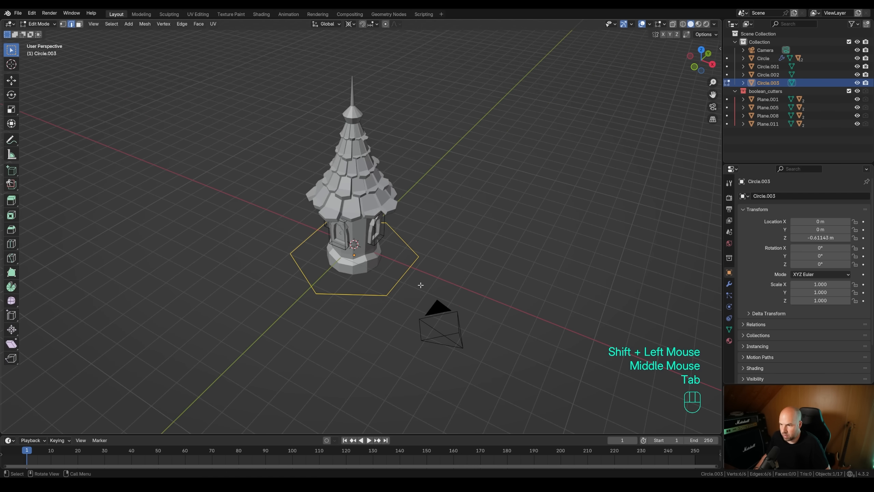
pyautogui.press('f')
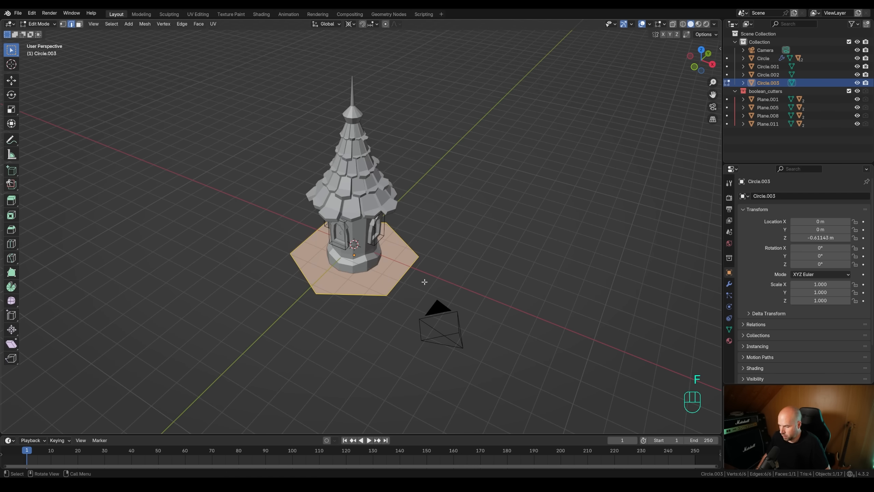
# Shift the hexagon's two upper side corners and its uppermost corner in top view to make the outline irregular
pyautogui.press('KP_7')
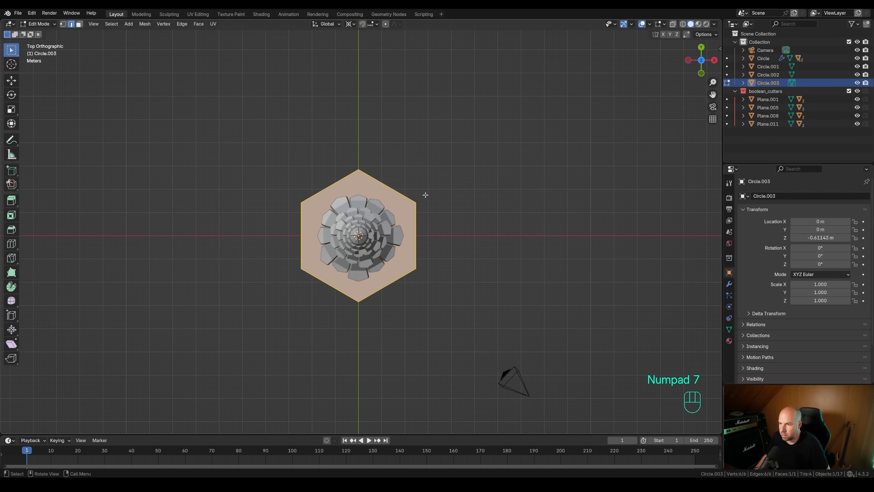
pyautogui.press('1')
pyautogui.click(421, 205)
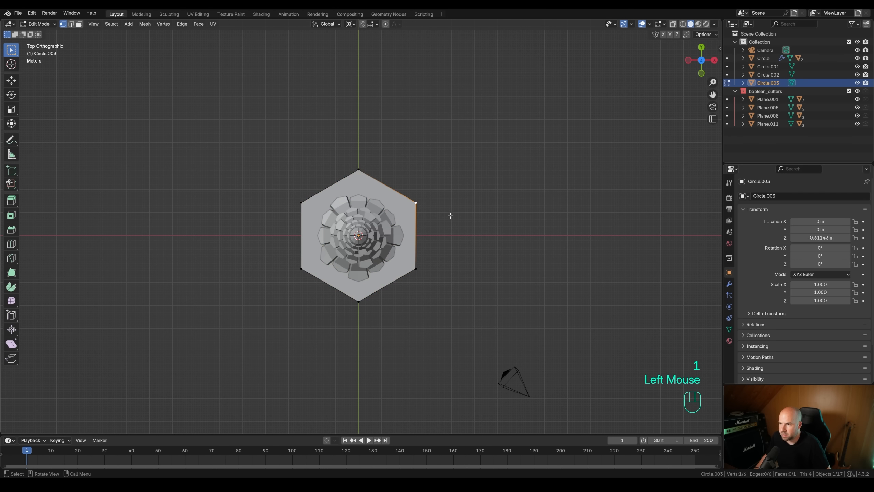
pyautogui.press('g')
pyautogui.click(452, 235)
pyautogui.click(303, 204)
pyautogui.press('g')
pyautogui.click(321, 196)
pyautogui.click(369, 171)
pyautogui.press('g')
pyautogui.click(378, 168)
# Shift the hexagon's lower-right and lower-left corner vertices in top view to make the outline more uneven
pyautogui.click(416, 268)
pyautogui.press('g')
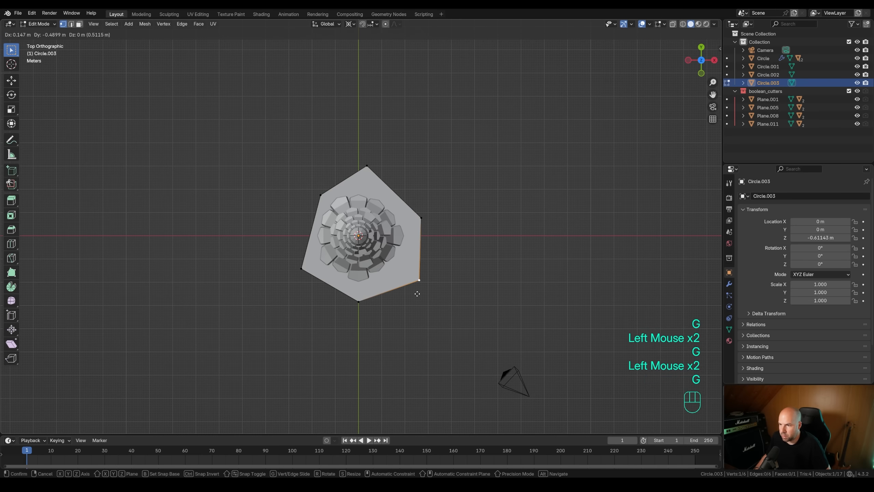
pyautogui.click(420, 280)
pyautogui.click(295, 266)
pyautogui.press('g')
pyautogui.click(295, 256)
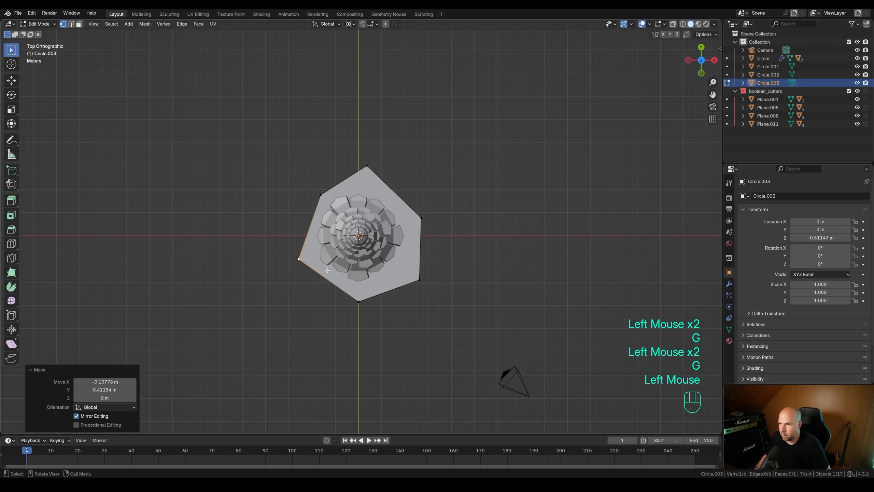
# Extrude the whole irregular face downward about 0.19 m and scale the new lower face by about 1.04
pyautogui.moveTo(295, 257); pyautogui.dragTo(439, 263, button='middle')
pyautogui.press('a')
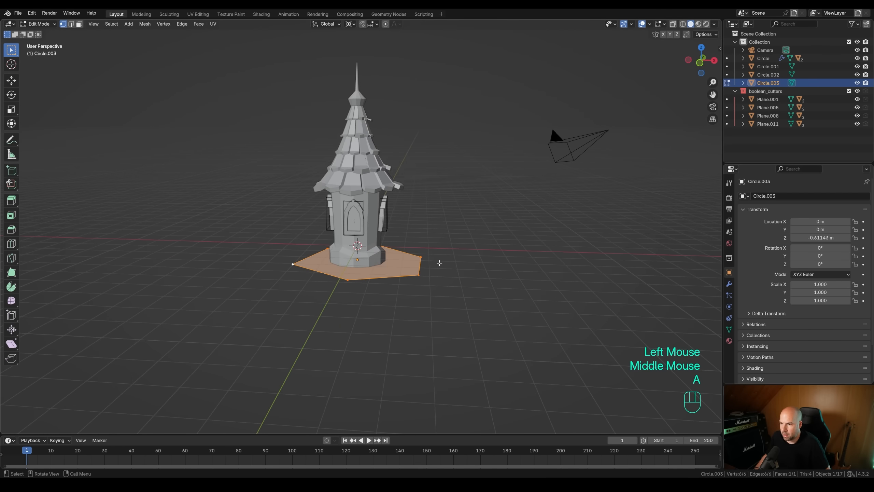
pyautogui.press('e')
pyautogui.click(452, 295)
pyautogui.press('s')
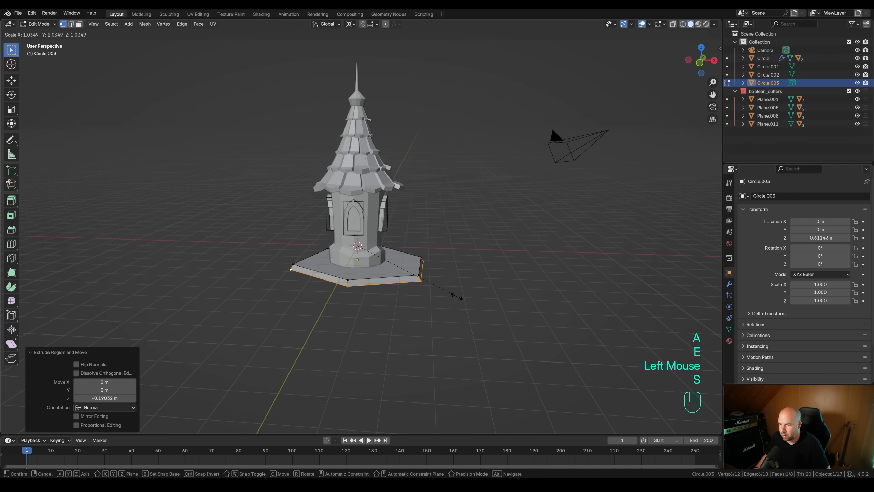
pyautogui.click(457, 296)
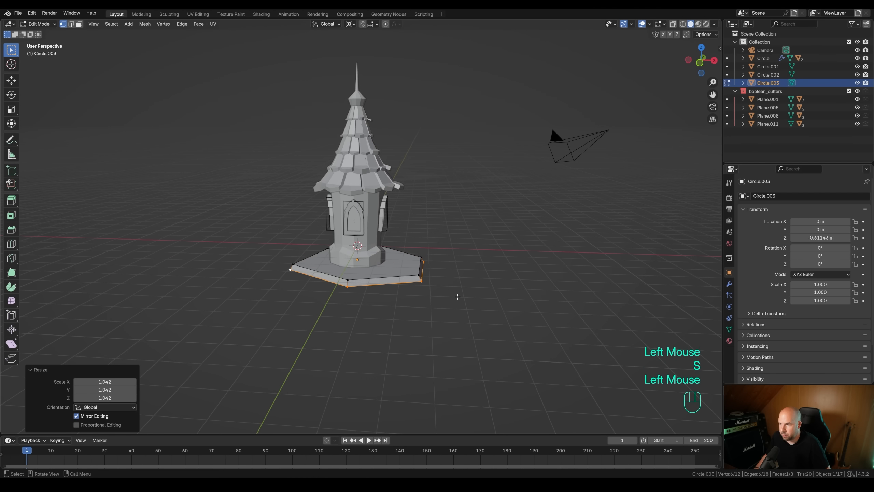
# Extrude the slab's bottom face about 0.39 m straight down along global Z and shrink it to about 0.94
pyautogui.press('e')
pyautogui.press('z')
pyautogui.press('z')
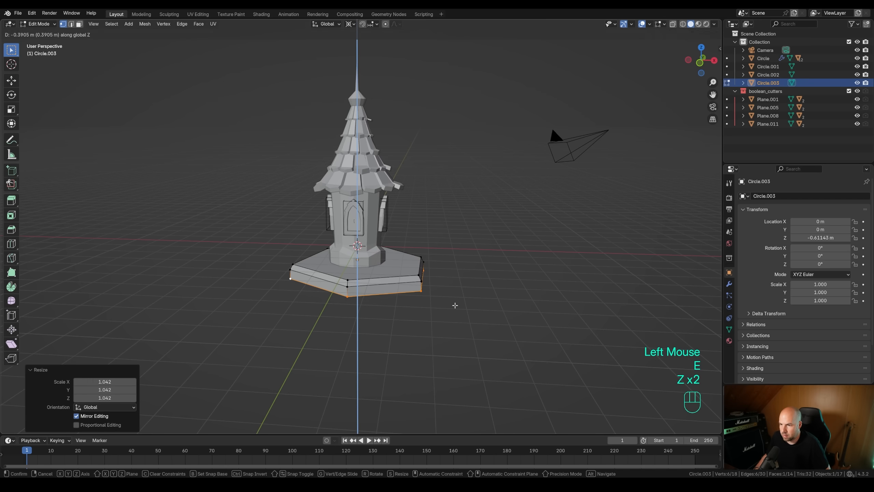
pyautogui.click(455, 305)
pyautogui.press('s')
pyautogui.click(470, 318)
# Set the transform pivot to Median Point, duplicate the slab's bottom face and scale the copy to about 0.85
pyautogui.moveTo(470, 318); pyautogui.dragTo(544, 302, button='middle')
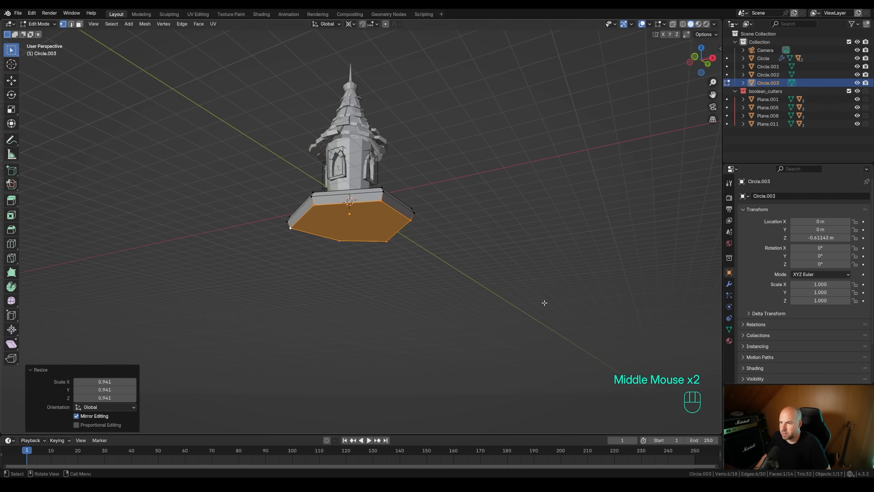
pyautogui.click(350, 24)
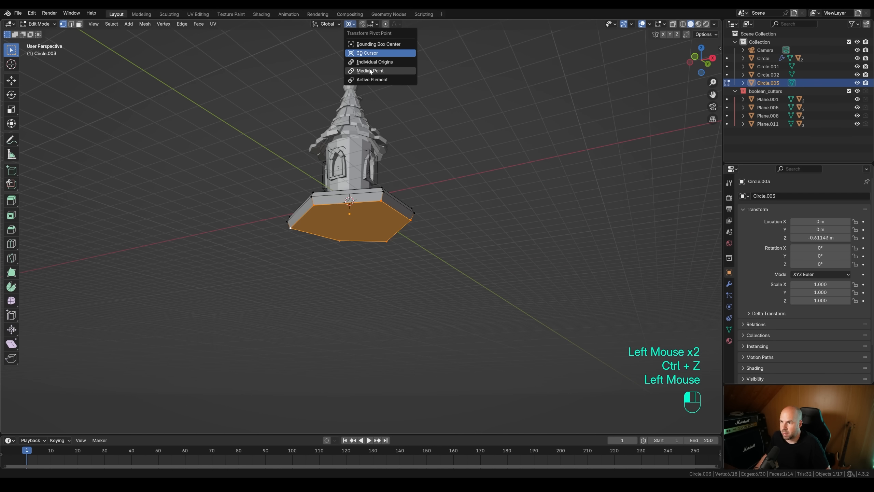
pyautogui.click(369, 71)
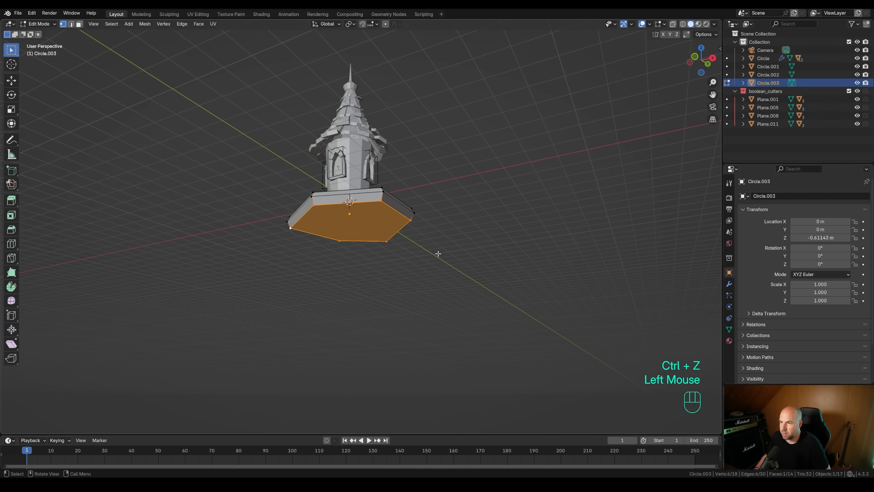
pyautogui.hotkey('shift', 'd')
pyautogui.press('s')
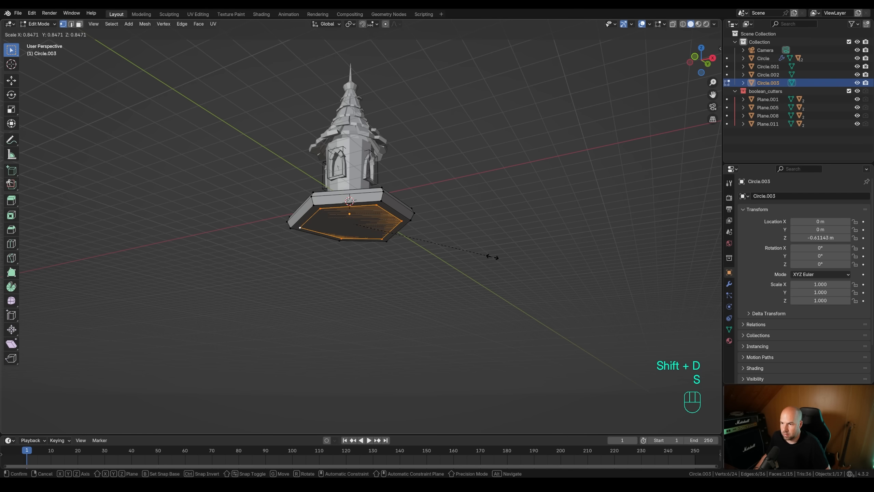
pyautogui.click(492, 257)
# Extrude the duplicated face about 3 m downward and widen its lower end into a flared pedestal
pyautogui.press('e')
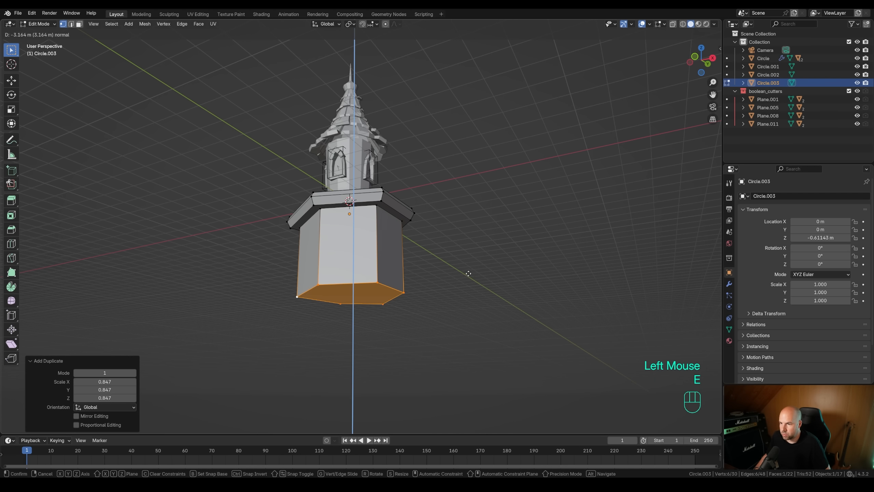
pyautogui.click(453, 272)
pyautogui.press('s')
pyautogui.click(454, 276)
pyautogui.moveTo(454, 276); pyautogui.dragTo(417, 231, button='middle')
pyautogui.press('s')
pyautogui.click(490, 275)
pyautogui.press('Tab')
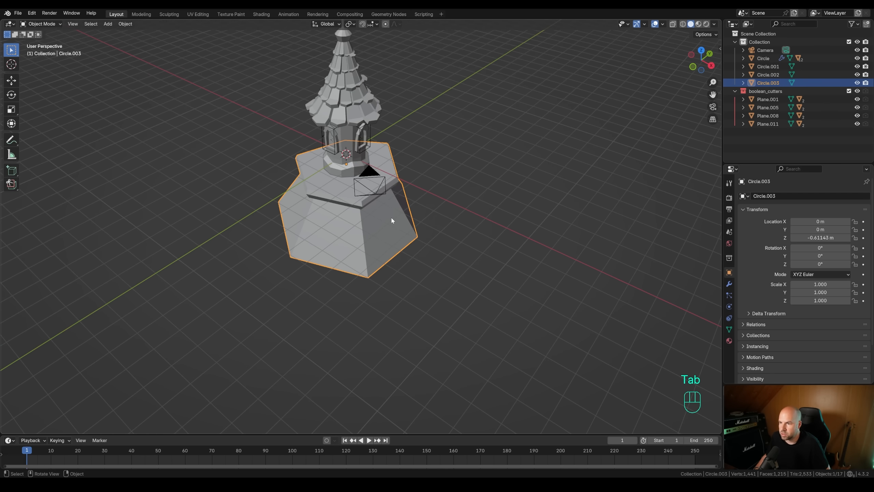
# Add a separate 6-vertex circle mesh and place it beside the pedestal's lower-right corner in top view, near X 3.99 m, Y -3.03 m
pyautogui.hotkey('shift', 'a')
pyautogui.moveTo(388, 167)
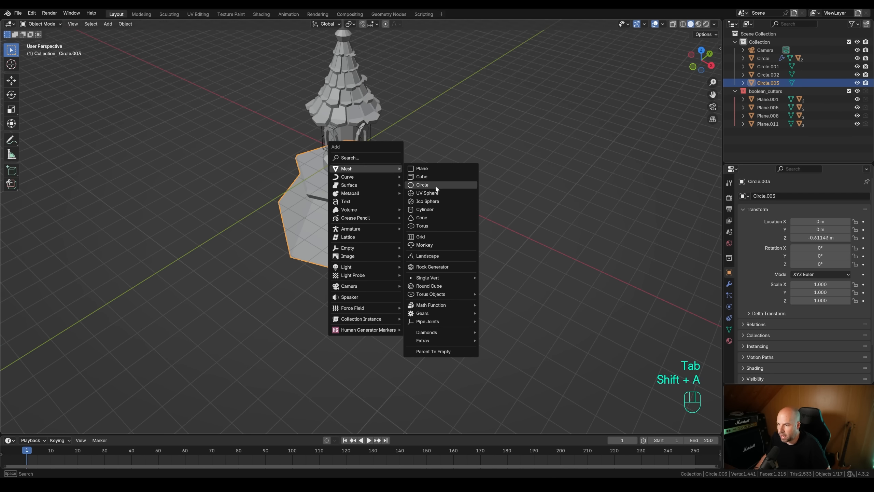
pyautogui.click(423, 184)
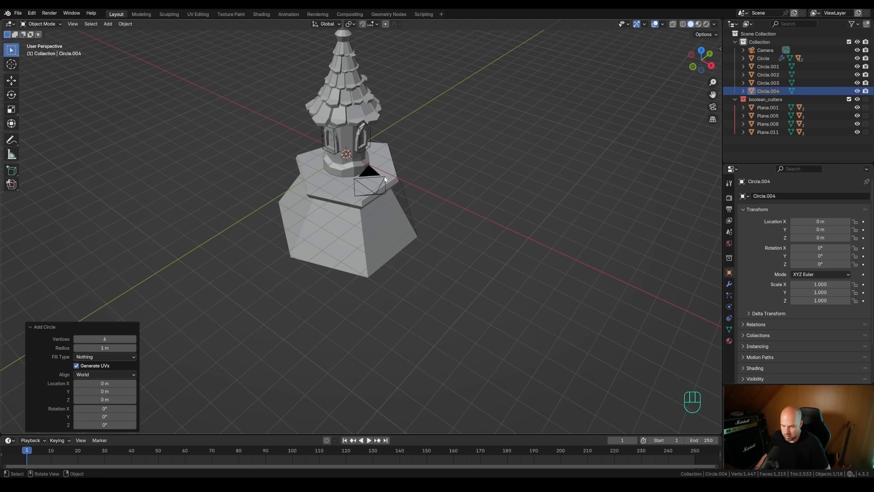
pyautogui.press('KP_7')
pyautogui.press('g')
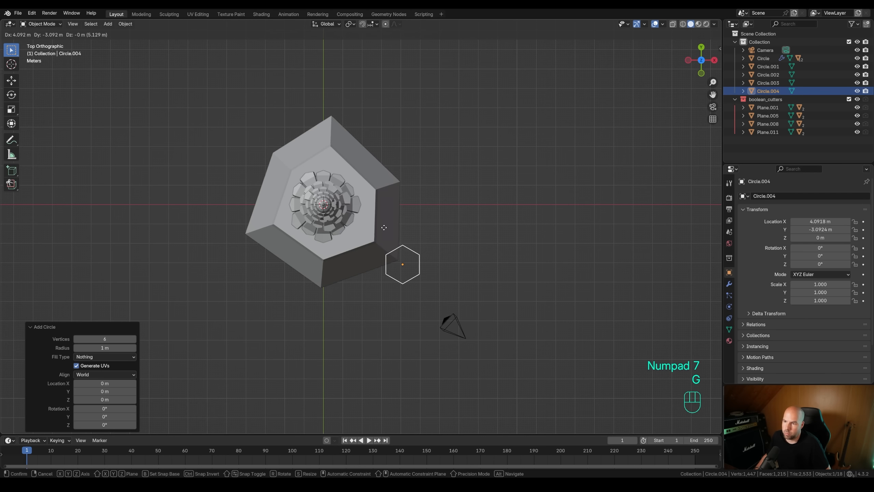
pyautogui.click(382, 227)
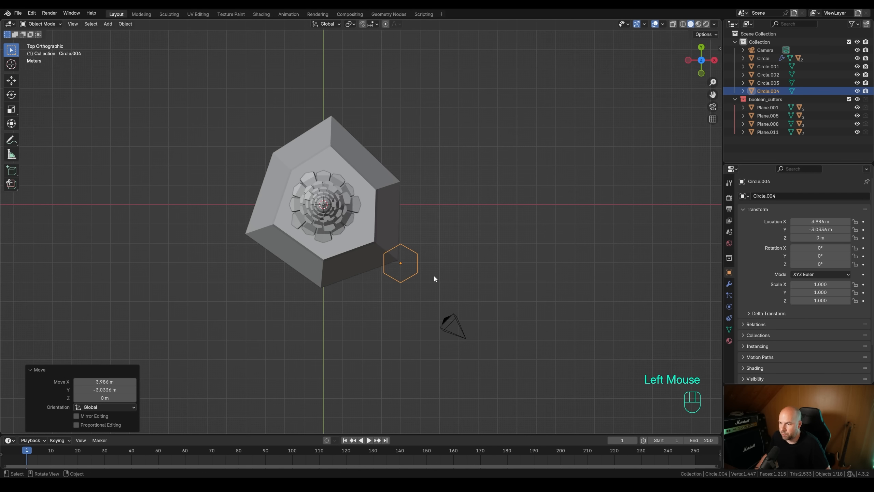
# Open the new small hexagon for editing and nudge its upper-right and upper-left corners outward in top view
pyautogui.press('Tab')
pyautogui.click(418, 254)
pyautogui.press('g')
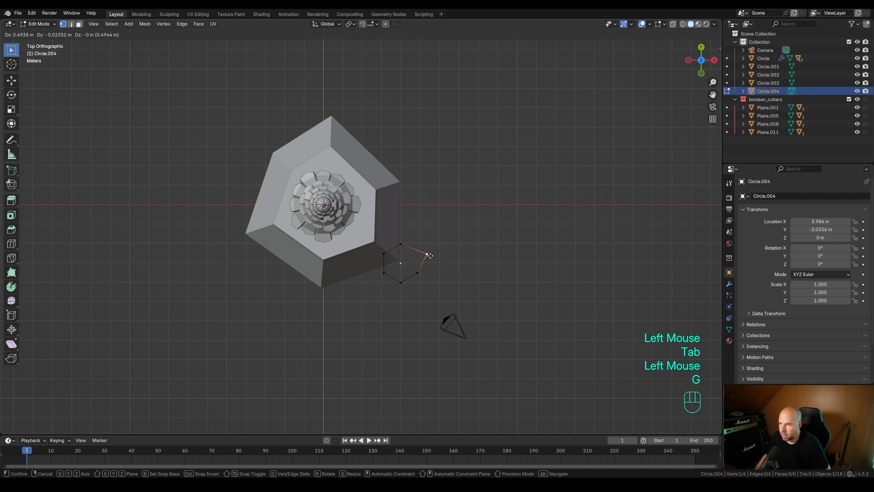
pyautogui.click(420, 251)
pyautogui.click(384, 254)
pyautogui.press('g')
pyautogui.click(380, 249)
# Nudge the small hexagon's lower-left, lower-right and lowest corners to make its outline uneven
pyautogui.click(383, 273)
pyautogui.press('g')
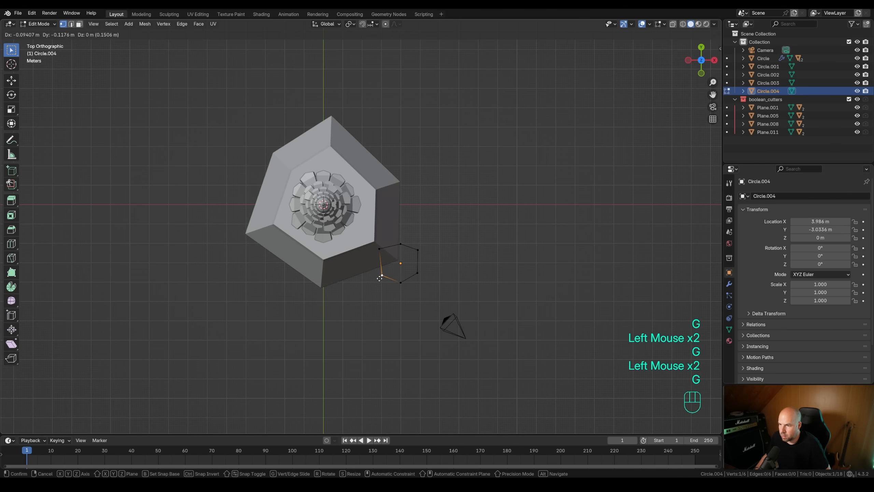
pyautogui.click(380, 277)
pyautogui.click(418, 273)
pyautogui.press('g')
pyautogui.click(425, 271)
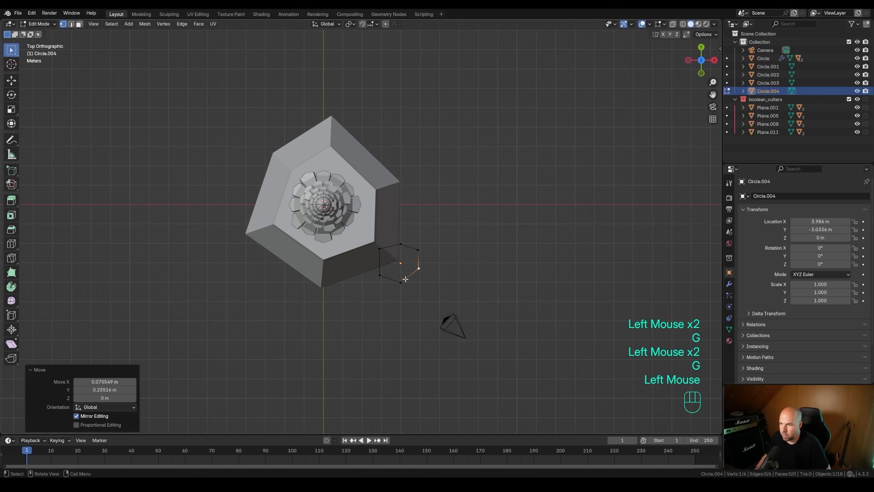
pyautogui.click(401, 283)
pyautogui.press('g')
pyautogui.click(403, 286)
# Extrude the entire small outline about 2.76 m up along Z and scale its top inward to taper the block
pyautogui.moveTo(403, 286); pyautogui.dragTo(422, 289, button='middle')
pyautogui.press('a')
pyautogui.press('e')
pyautogui.press('z')
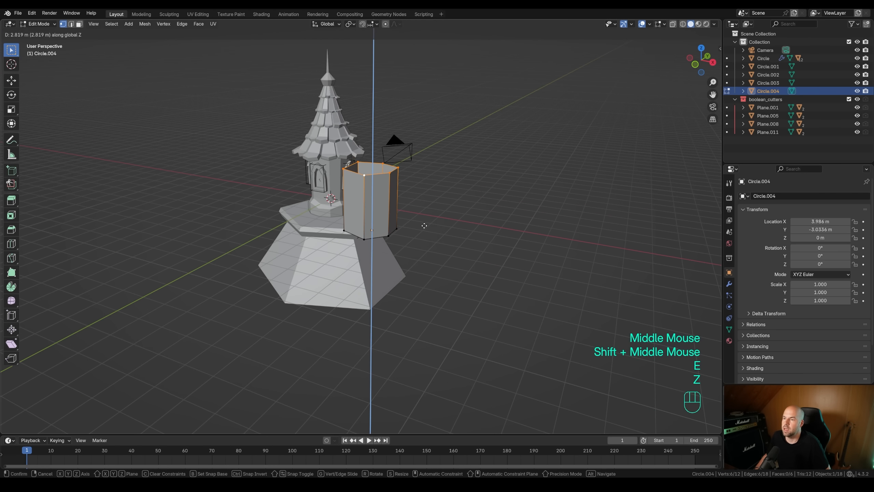
pyautogui.click(423, 227)
pyautogui.press('s')
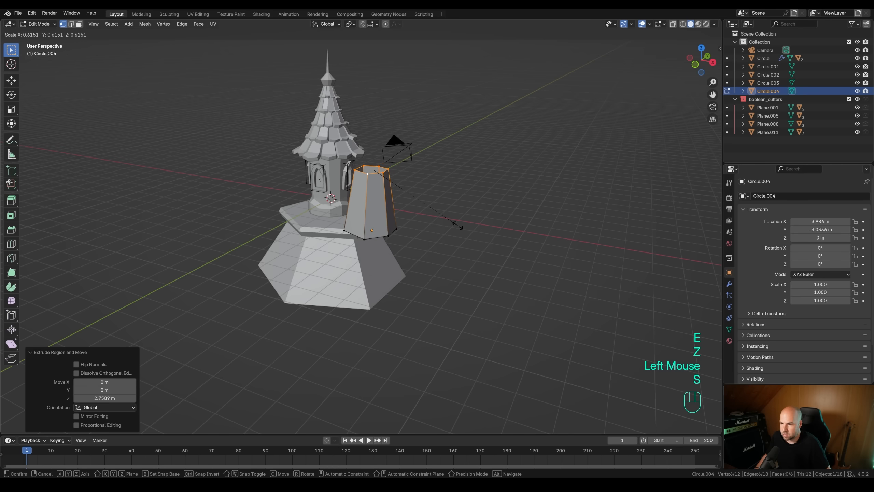
pyautogui.click(486, 236)
# Lower the tapered block's top outline slightly along Z and cap it with a face
pyautogui.press('g')
pyautogui.press('z')
pyautogui.click(430, 227)
pyautogui.press('f')
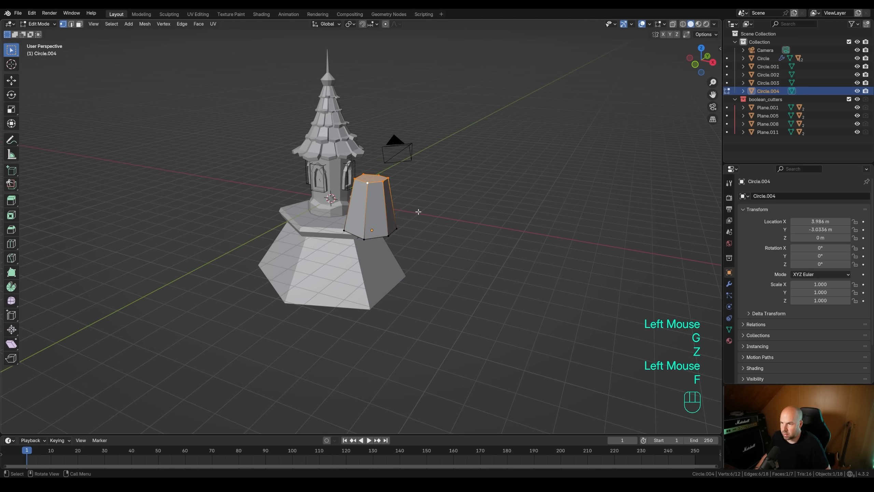
pyautogui.moveTo(434, 214)
pyautogui.mouseDown(button='middle')
pyautogui.moveTo(398, 216)
pyautogui.moveTo(447, 224)
pyautogui.mouseUp(button='middle')
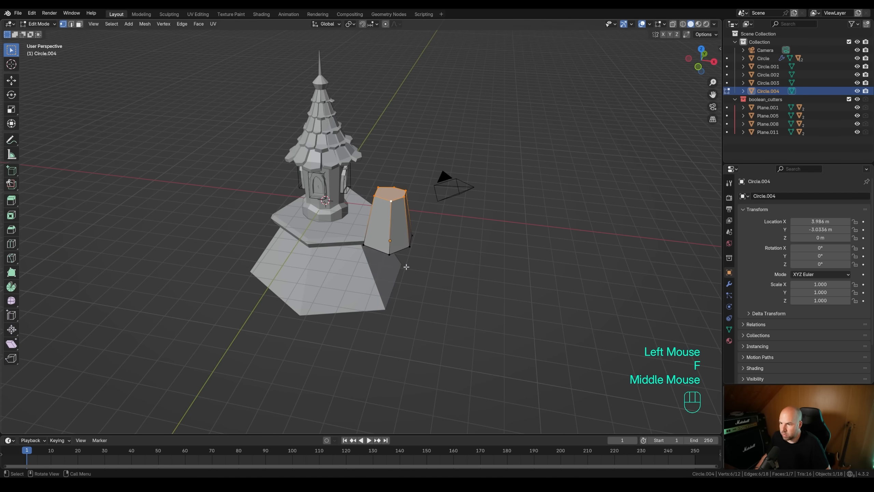
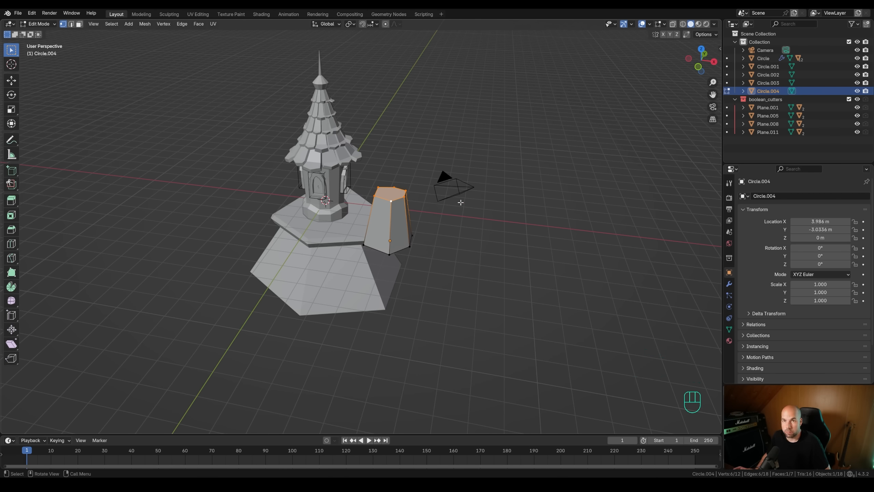
pyautogui.press('Tab')
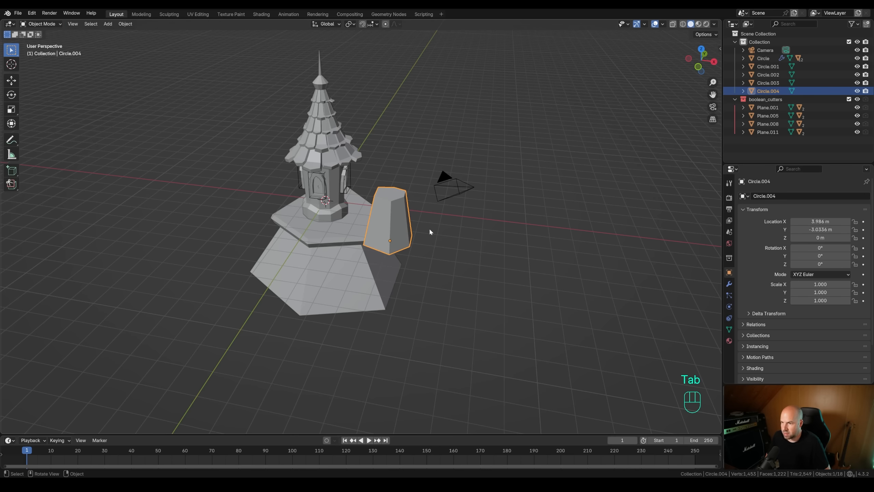
# Move the block about 4.2 m down to the pedestal's foot and shift it horizontally into the pedestal's side
pyautogui.press('KP_1')
pyautogui.press('g')
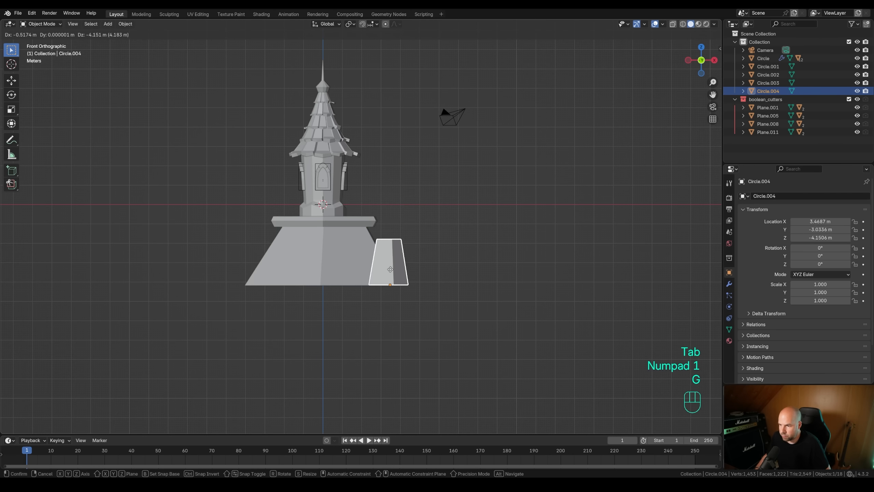
pyautogui.click(389, 270)
pyautogui.moveTo(422, 261); pyautogui.dragTo(446, 306, button='middle')
pyautogui.press('g')
pyautogui.hotkey('shift', 'z')
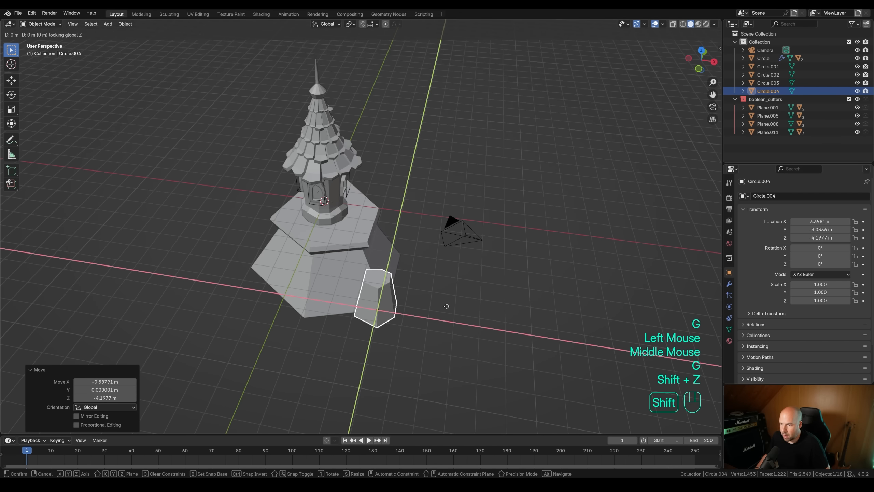
pyautogui.click(439, 291)
# Scale the small block about 2.05 times in X and Y only, keeping its height
pyautogui.press('s')
pyautogui.hotkey('shift', 'z')
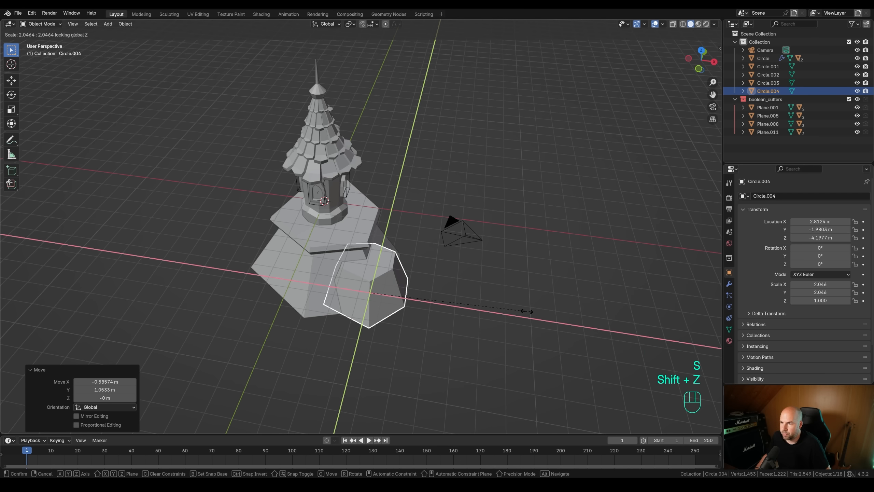
pyautogui.click(526, 312)
# Place a linked duplicate of the block beside it at the pedestal's foot and scale its height to about 0.7
pyautogui.hotkey('alt', 'd')
pyautogui.hotkey('shift', 'z')
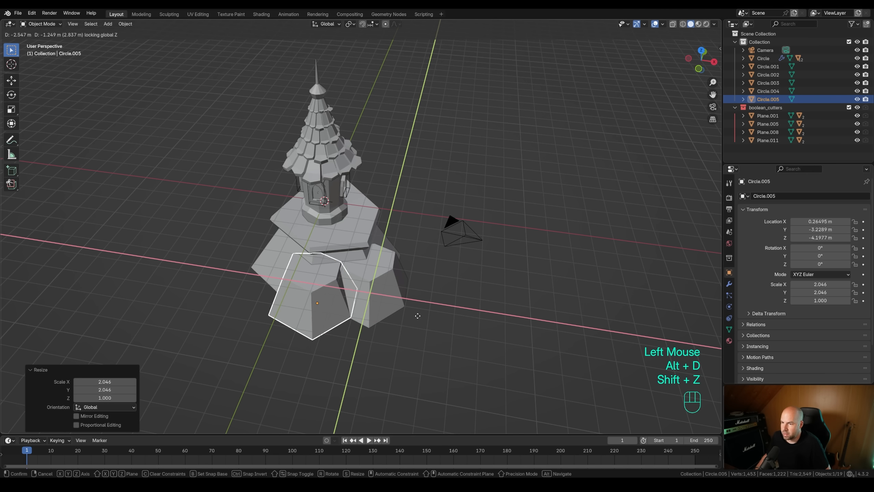
pyautogui.click(416, 316)
pyautogui.press('g')
pyautogui.press('s')
pyautogui.press('z')
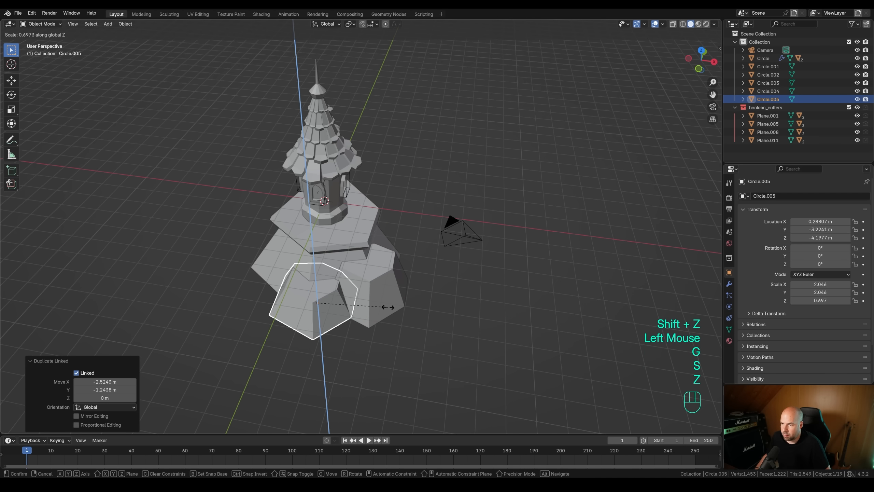
pyautogui.click(389, 315)
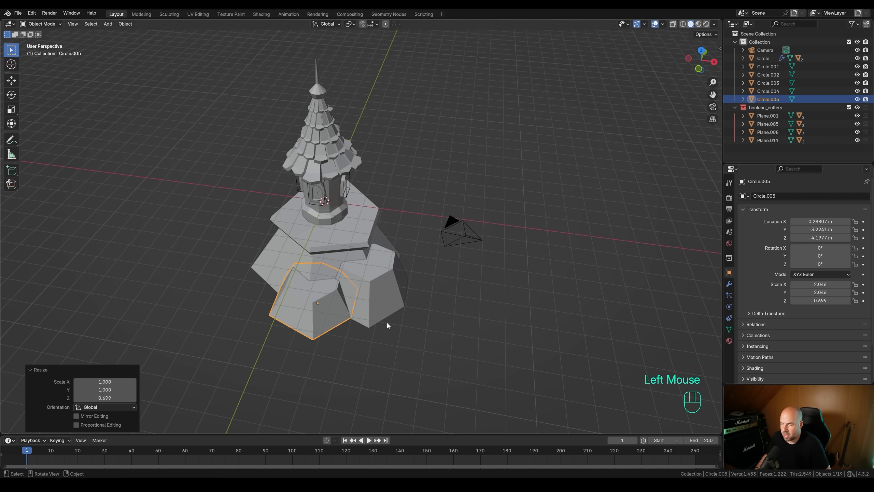
# Place a linked duplicate of the lowered block farther around the pedestal and stretch it about 1.54 times along Z
pyautogui.hotkey('alt', 'd')
pyautogui.hotkey('shift', 'z')
pyautogui.click(339, 287)
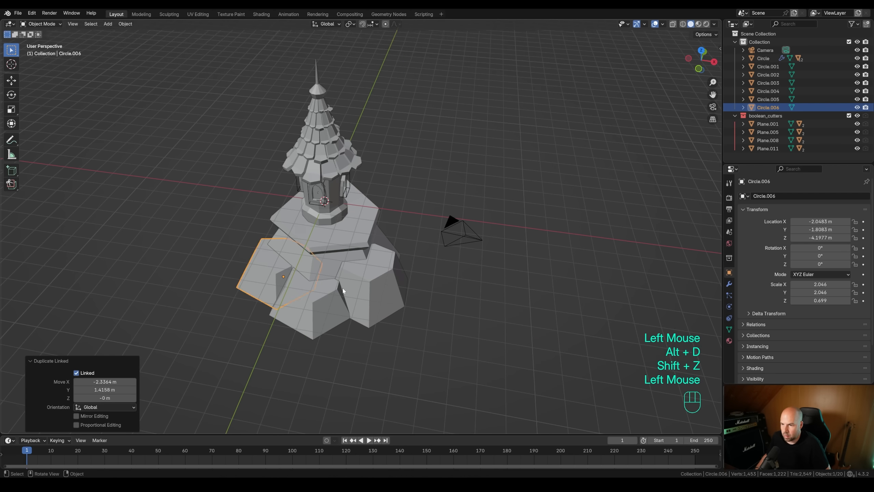
pyautogui.press('s')
pyautogui.press('z')
pyautogui.click(377, 293)
# Rotate the stretched block about 63.2° around the Z axis
pyautogui.press('r')
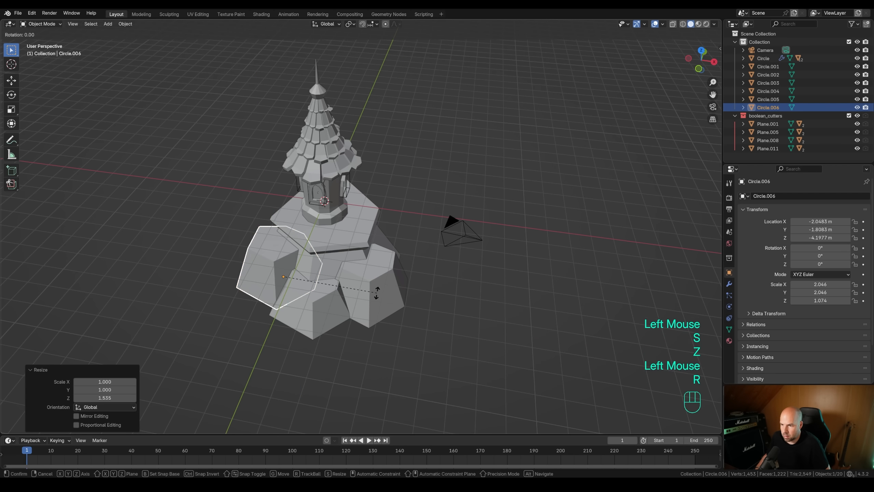
pyautogui.press('z')
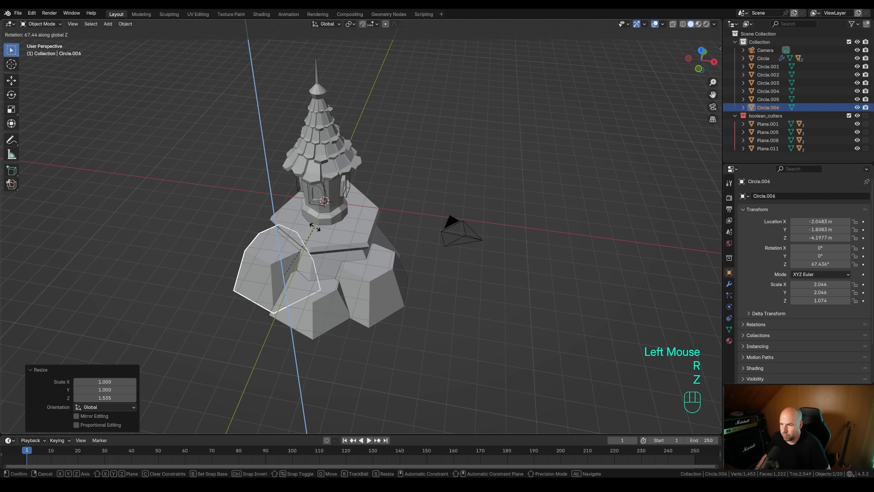
pyautogui.click(318, 229)
# Place a linked duplicate of the rotated block about 5.4 m along X and 3.1 m along Y, and scale its height to about 0.42
pyautogui.moveTo(319, 229); pyautogui.dragTo(376, 258, button='middle')
pyautogui.hotkey('alt', 'd')
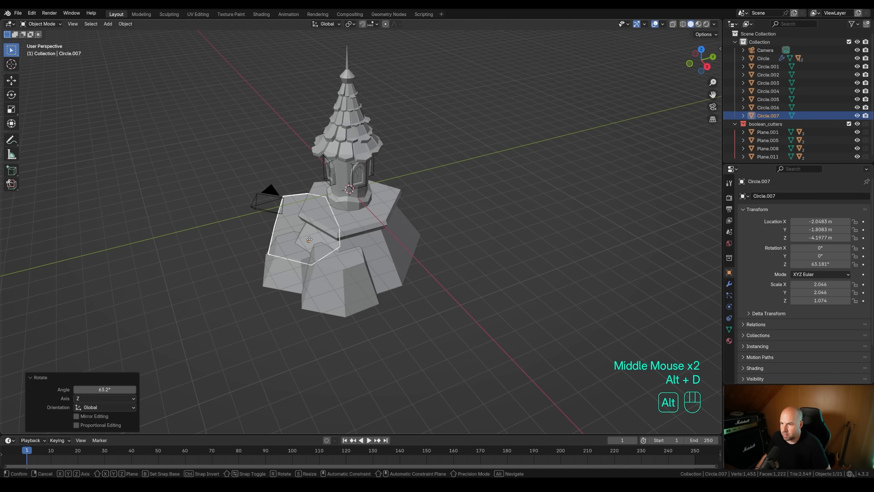
pyautogui.hotkey('shift', 'z')
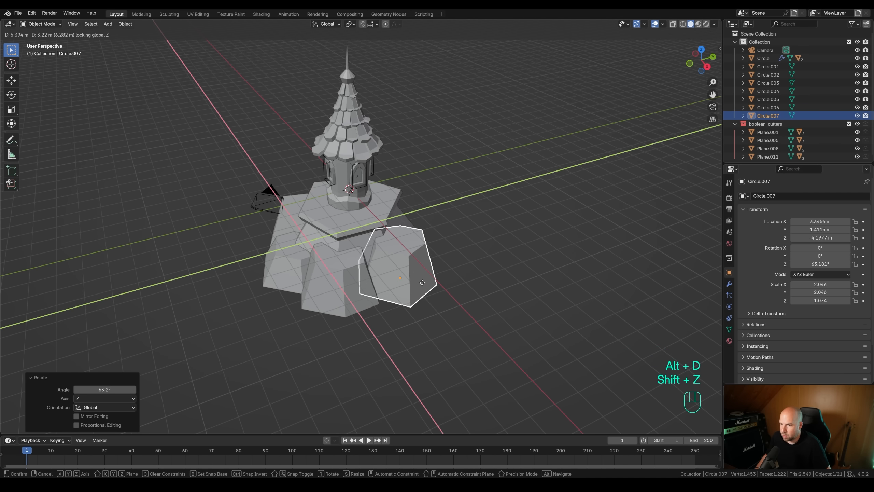
pyautogui.click(483, 296)
pyautogui.press('s')
pyautogui.press('z')
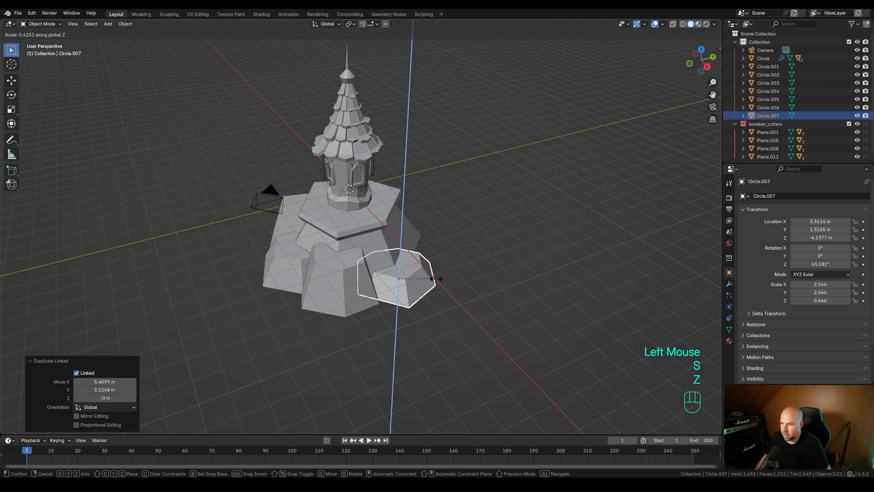
pyautogui.click(436, 282)
# Bevel one top corner vertex of the first block with a single segment and an offset of about 0.29 m
pyautogui.moveTo(436, 282); pyautogui.dragTo(399, 291, button='middle')
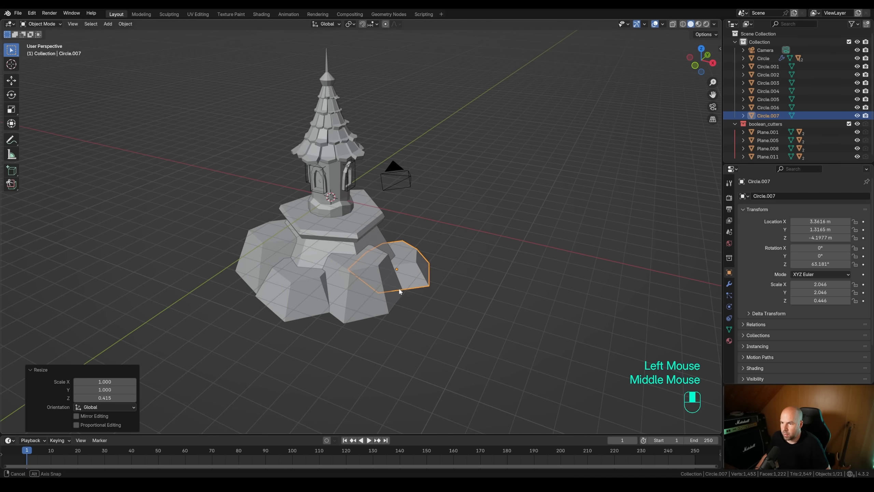
pyautogui.click(376, 303)
pyautogui.scroll(2, 385, 336)
pyautogui.press('Tab')
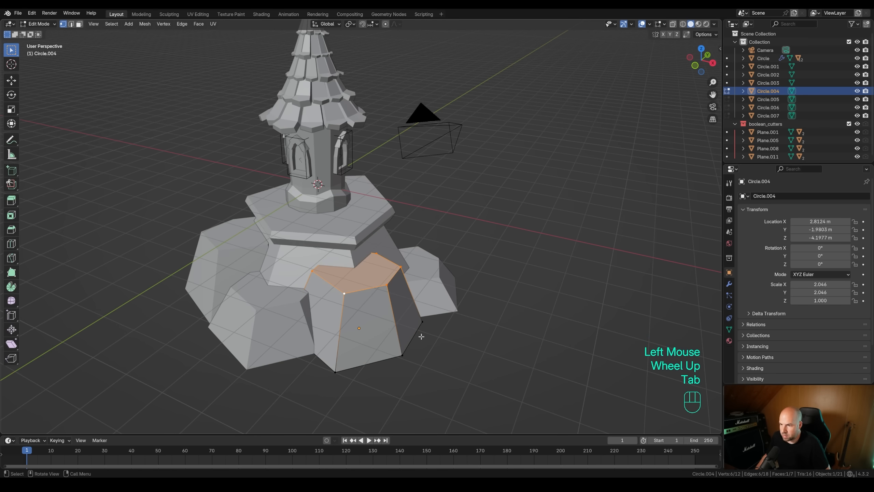
pyautogui.click(387, 284)
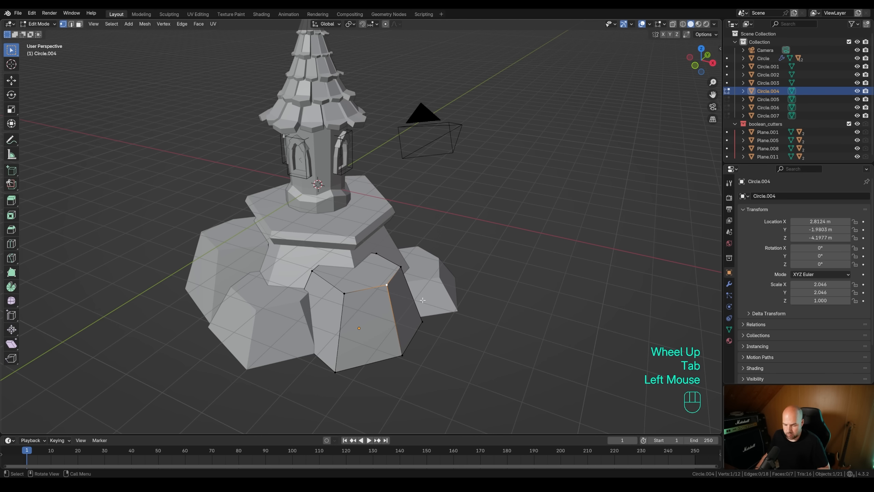
pyautogui.hotkey('shift', 'ctrl', 'b')
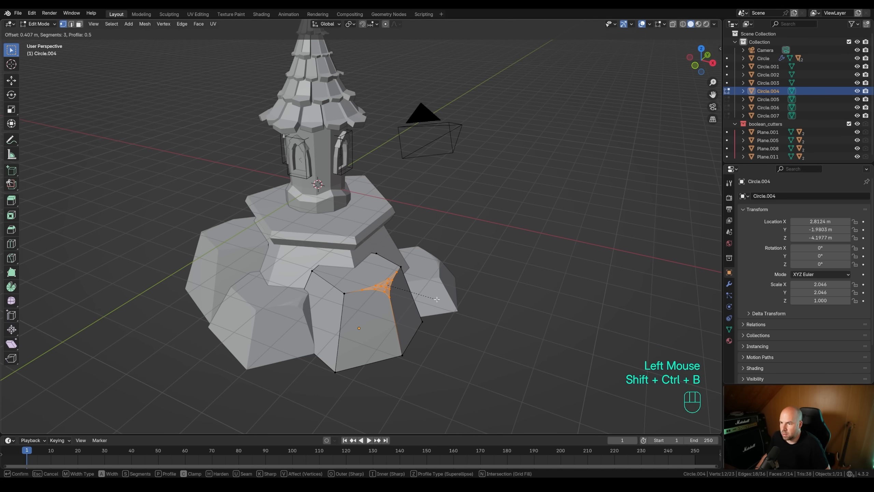
pyautogui.scroll(-2, 436, 298)
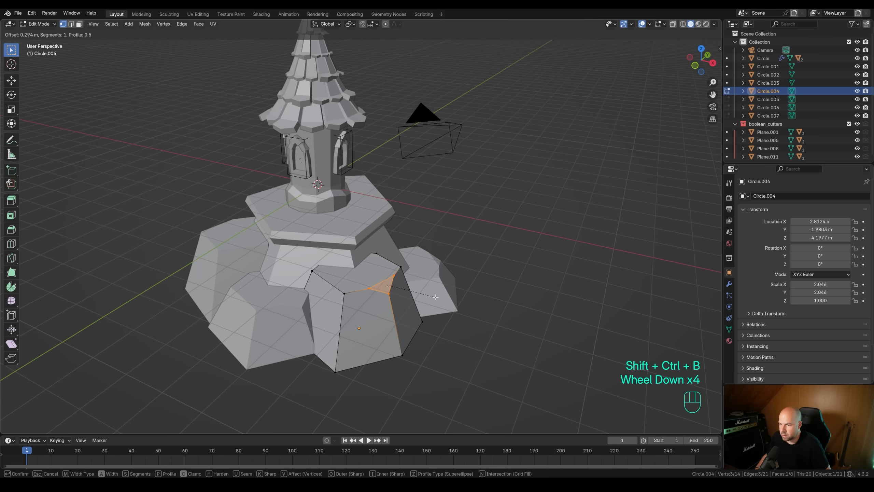
pyautogui.click(435, 296)
# Bevel the block's neighbouring front top corner vertex by about 0.24 m
pyautogui.click(344, 293)
pyautogui.hotkey('ctrl', 'b')
pyautogui.press('v')
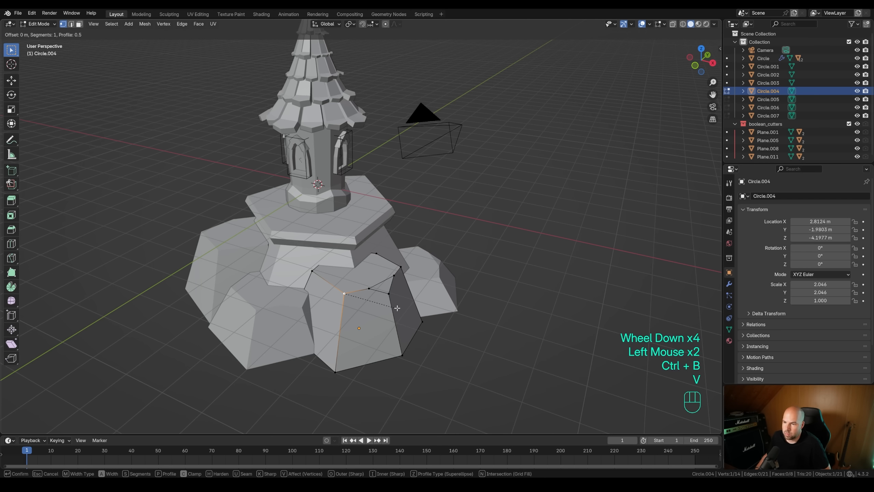
pyautogui.click(405, 305)
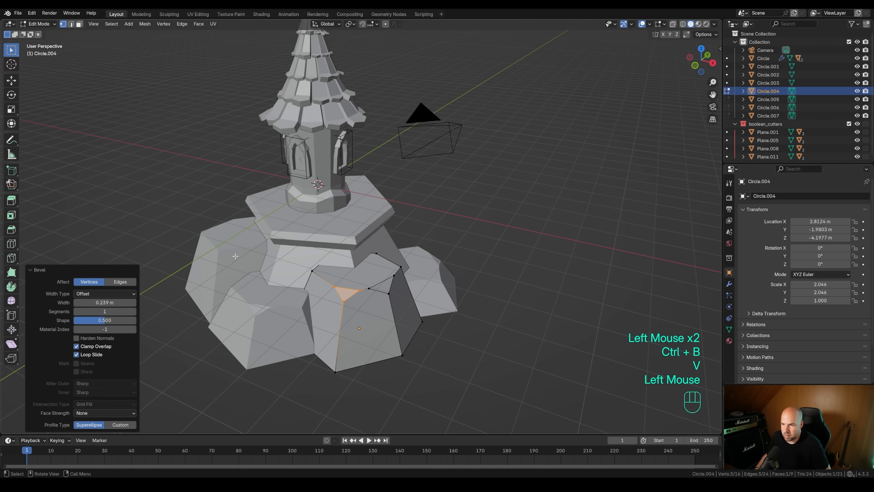
# Bevel a top corner vertex of the tall rotated block by about 0.27 m
pyautogui.scroll(-2, 307, 260)
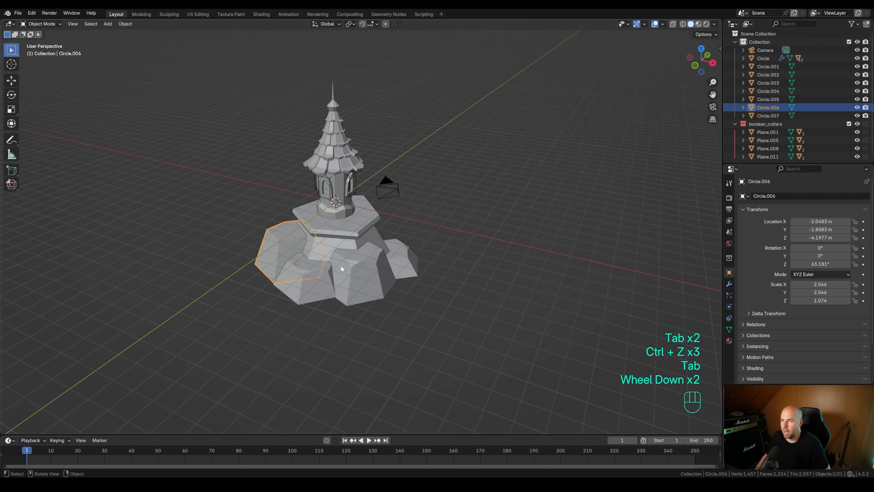
pyautogui.scroll(2, 307, 260)
pyautogui.press('Tab')
pyautogui.hotkey('ctrl', 'b')
pyautogui.press('v')
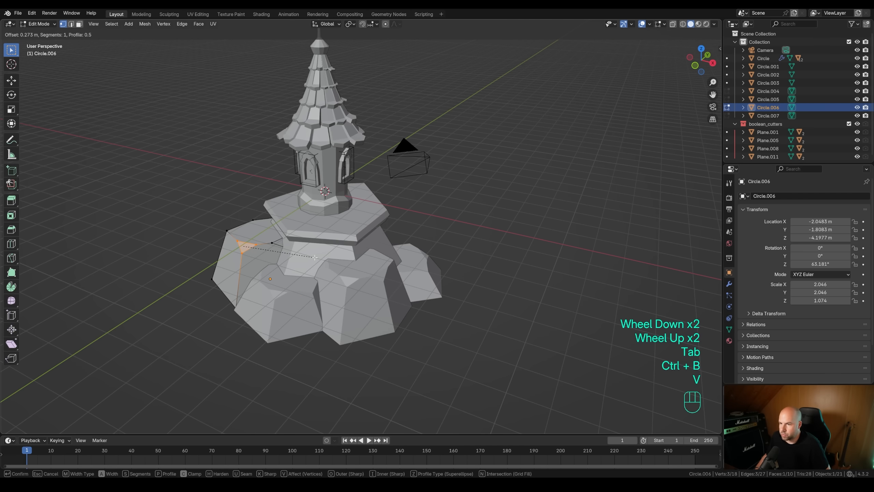
pyautogui.click(316, 257)
pyautogui.press('Tab')
# Add a loop cut around the pedestal's flared lower body and slide it up towards the rim
pyautogui.click(301, 255)
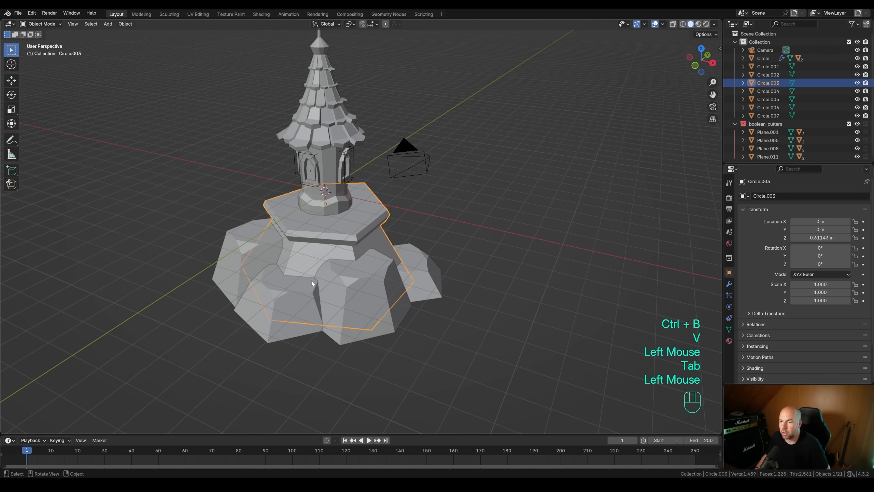
pyautogui.press('Tab')
pyautogui.hotkey('ctrl', 'r')
pyautogui.click(287, 259)
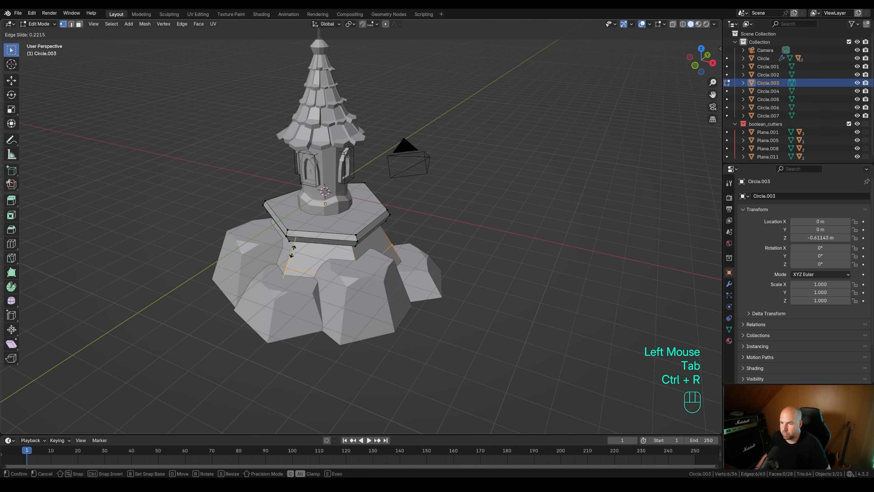
pyautogui.click(294, 245)
# Bevel the new loop's front corner vertex by about 0.47 m and triangulate the resulting face
pyautogui.click(289, 259)
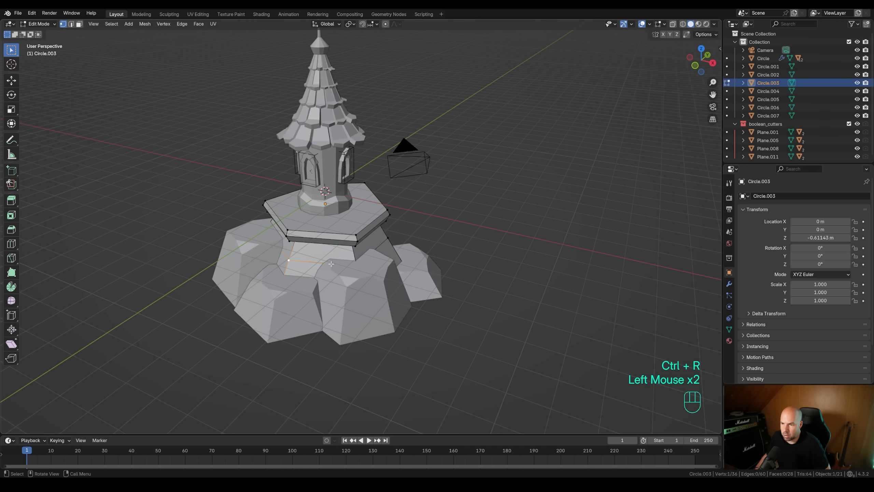
pyautogui.hotkey('ctrl', 'shift', 'b')
pyautogui.press('v')
pyautogui.press('v')
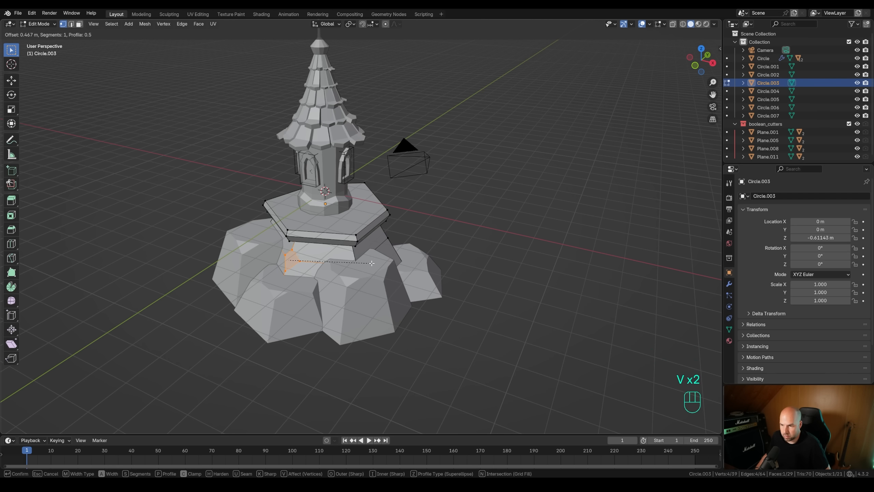
pyautogui.click(369, 262)
pyautogui.hotkey('ctrl', 't')
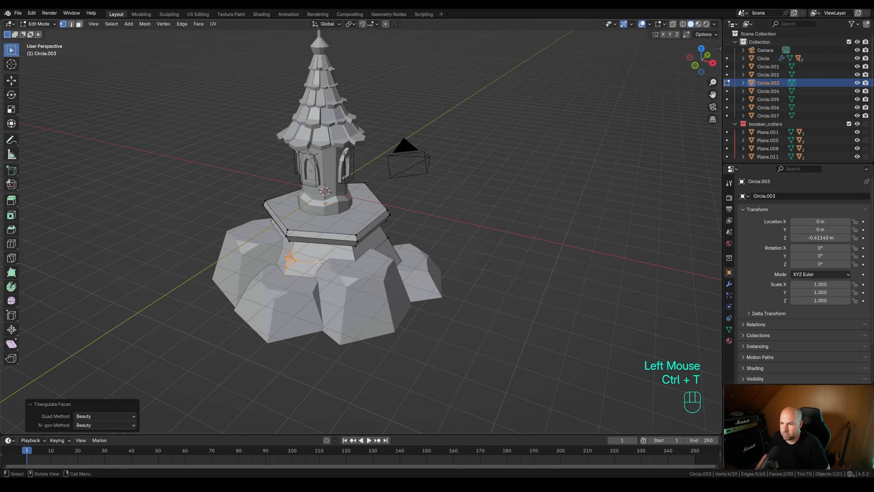
# Slide two vertices of the triangulated facet along their edges to make the chipped corner irregular
pyautogui.click(291, 253)
pyautogui.press('g')
pyautogui.press('g')
pyautogui.click(331, 258)
pyautogui.click(287, 256)
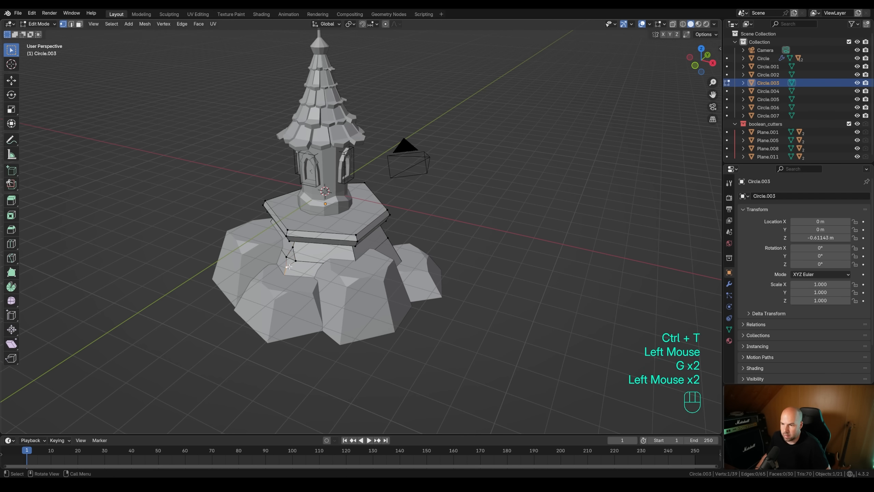
pyautogui.press('g')
pyautogui.press('g')
pyautogui.click(299, 274)
pyautogui.press('Tab')
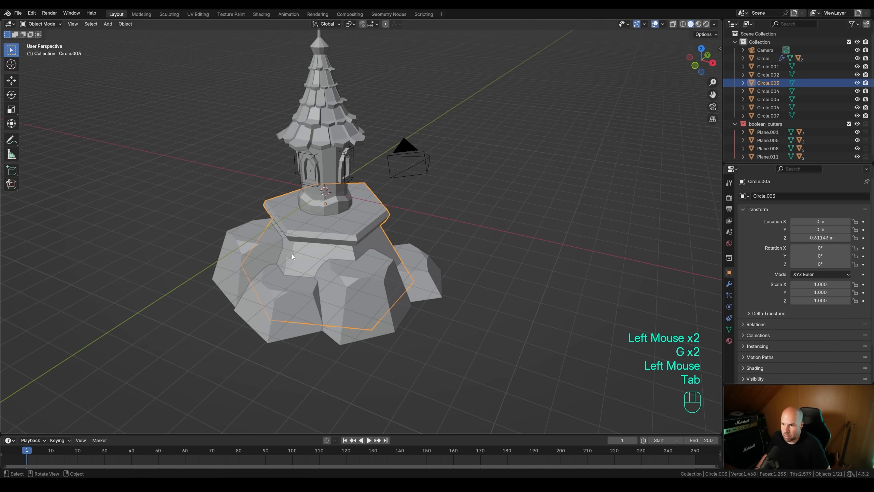
# Place a linked duplicate of the first block at the pedestal's bare side and scale its height to about 0.77
pyautogui.scroll(-2, 310, 246)
pyautogui.moveTo(334, 245); pyautogui.dragTo(437, 254, button='middle')
pyautogui.scroll(2, 437, 253)
pyautogui.click(378, 291)
pyautogui.moveTo(378, 291); pyautogui.dragTo(363, 299, button='middle')
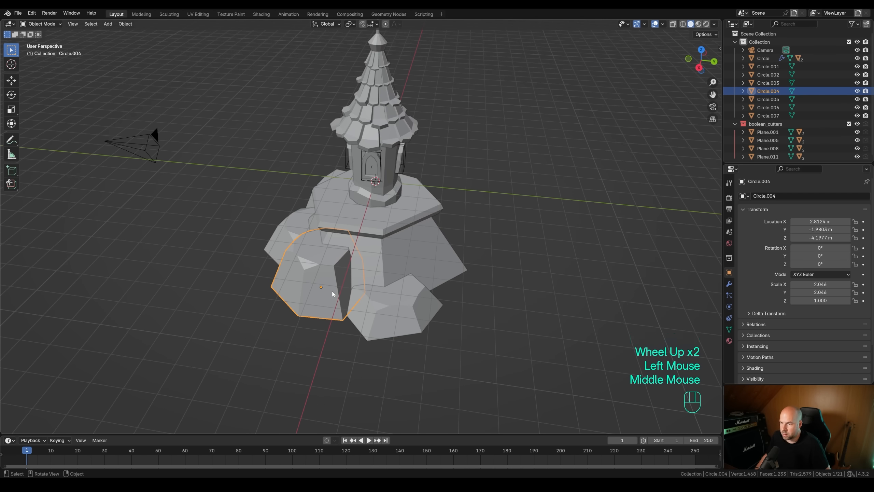
pyautogui.hotkey('alt', 'd')
pyautogui.hotkey('shift', 'z')
pyautogui.click(570, 277)
pyautogui.press('s')
pyautogui.press('z')
pyautogui.click(338, 238)
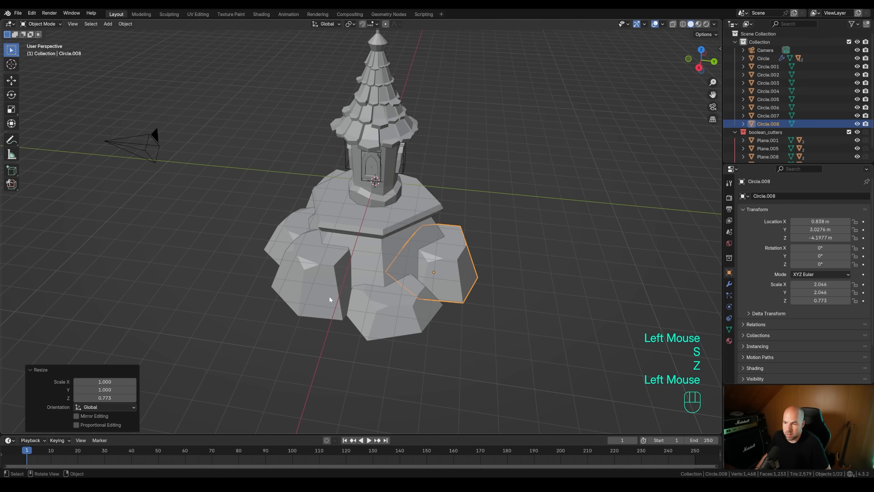
# Add a mesh plane at the scene's origin
pyautogui.moveTo(330, 297); pyautogui.dragTo(365, 294, button='middle')
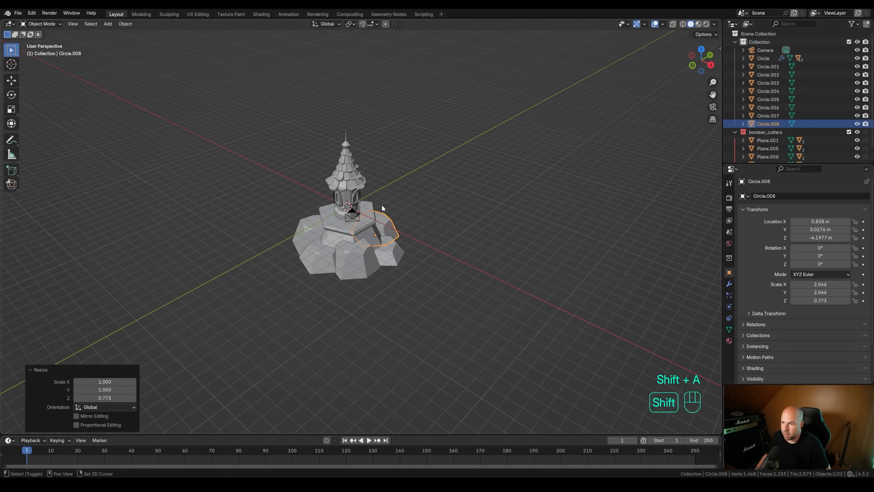
pyautogui.hotkey('shift', 'a')
pyautogui.moveTo(382, 205)
pyautogui.click(428, 203)
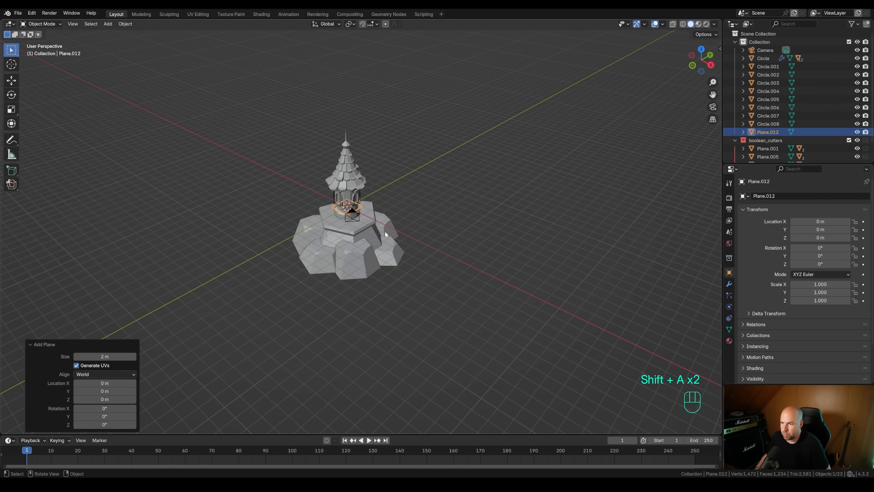
# Lower the plane about 3.43 m along Z in front view and scale it about 32.3 times as a ground
pyautogui.press('KP_1')
pyautogui.press('g')
pyautogui.press('z')
pyautogui.click(406, 208)
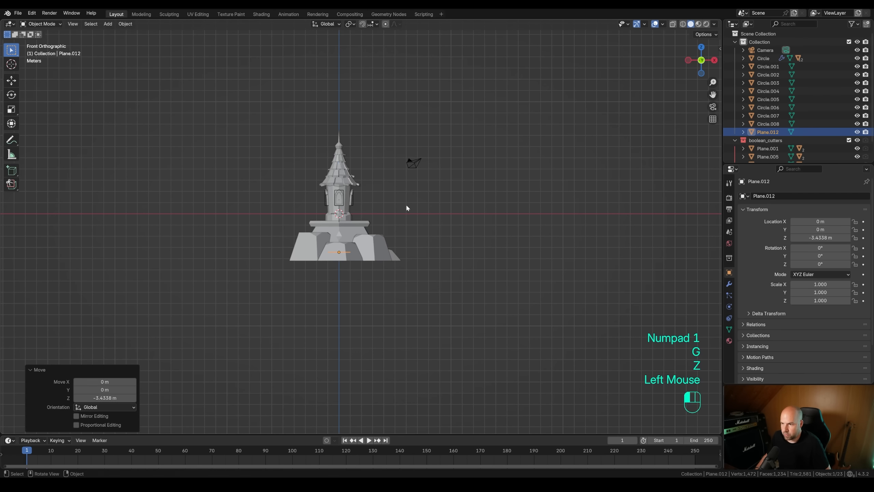
pyautogui.press('s')
pyautogui.click(254, 323)
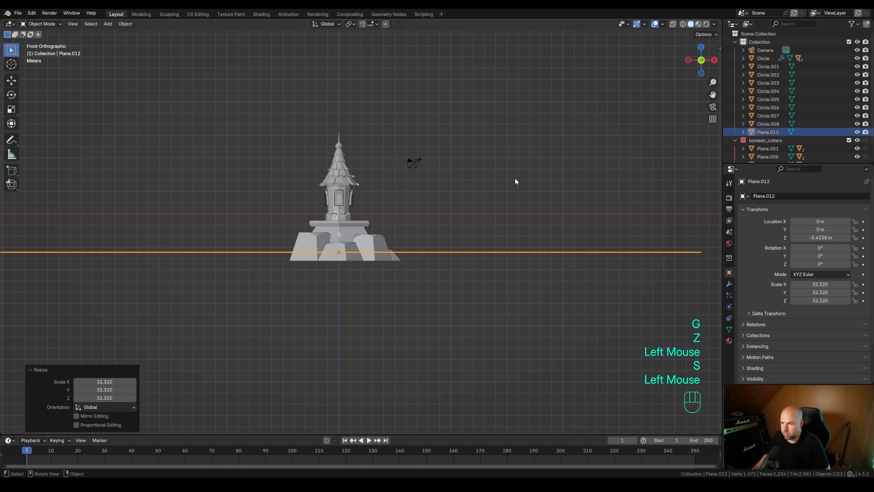
# Look through the camera and lock the camera to the view
pyautogui.press('KP_0')
pyautogui.scroll(-2, 374, 195)
pyautogui.scroll(-1, 375, 196)
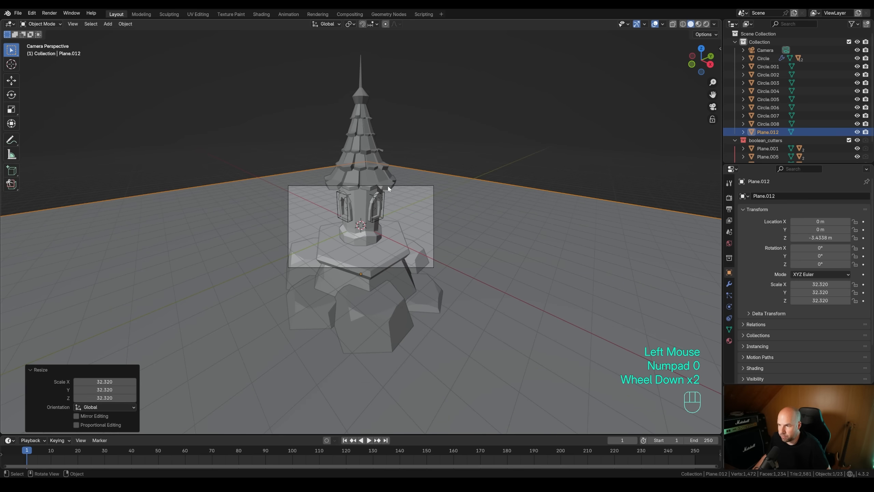
pyautogui.press('n')
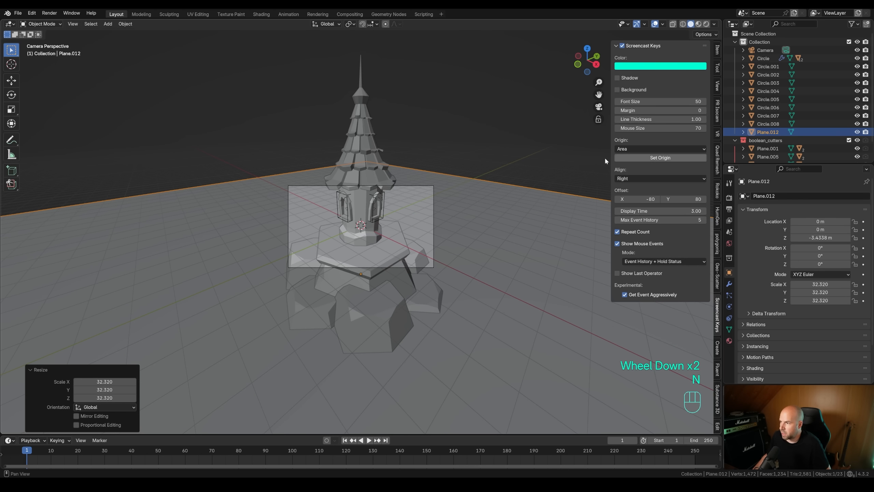
pyautogui.click(716, 90)
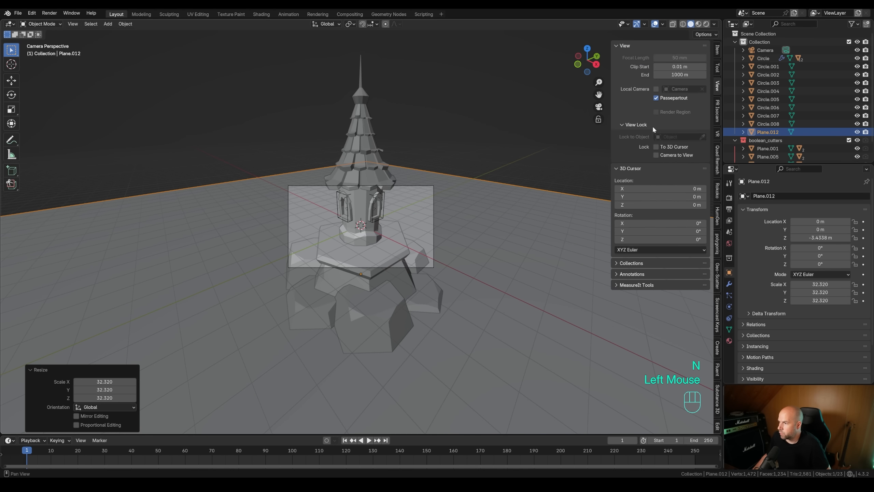
pyautogui.click(655, 156)
# Pull the camera back and tilt it so the whole tower and its rocks sit centred in the frame
pyautogui.moveTo(412, 214); pyautogui.dragTo(410, 235, button='middle')
pyautogui.scroll(-3, 407, 228)
pyautogui.scroll(-1, 410, 231)
pyautogui.keyDown('shift'); pyautogui.scroll(-1, 404, 241); pyautogui.keyUp('shift')
pyautogui.scroll(-1, 405, 240)
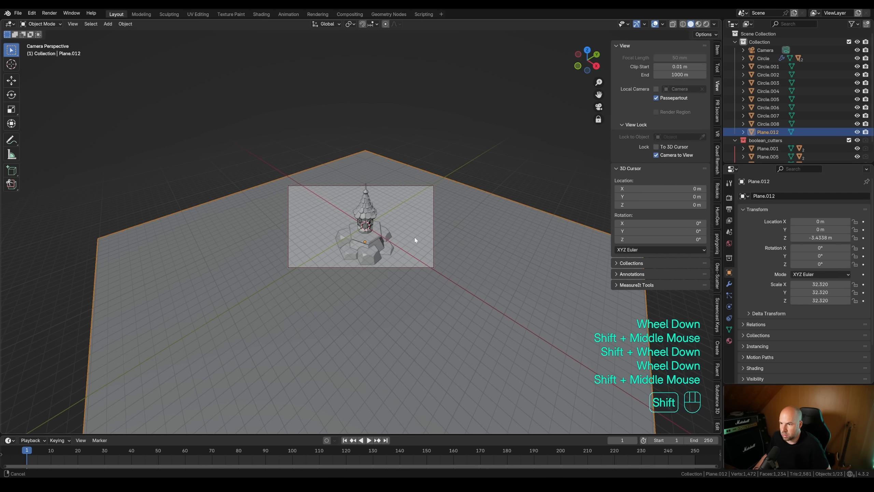
pyautogui.scroll(2, 411, 239)
pyautogui.keyDown('shift'); pyautogui.scroll(-1, 416, 228); pyautogui.keyUp('shift')
pyautogui.scroll(-3, 416, 229)
pyautogui.scroll(-1, 411, 227)
pyautogui.keyDown('shift'); pyautogui.moveTo(410, 234); pyautogui.dragTo(413, 237, button='middle'); pyautogui.keyUp('shift')
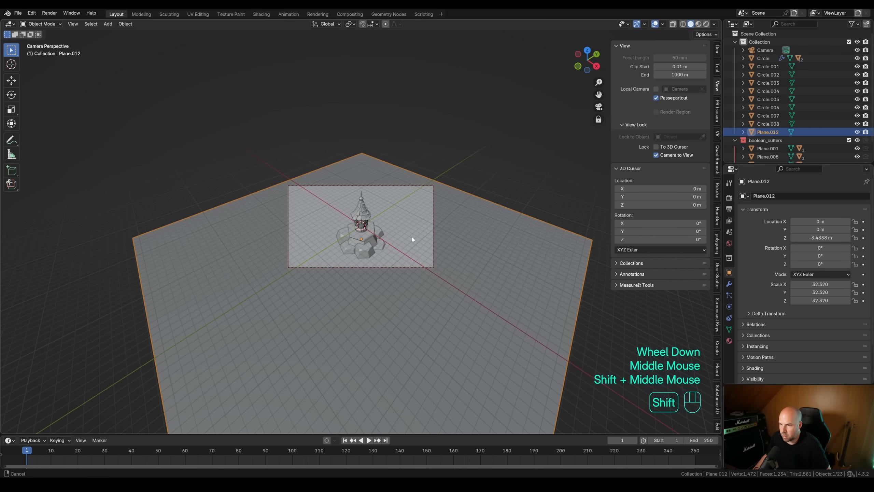
# Set the output resolution to 1600 × 1200 px
pyautogui.click(729, 209)
pyautogui.click(802, 207)
pyautogui.write('166')
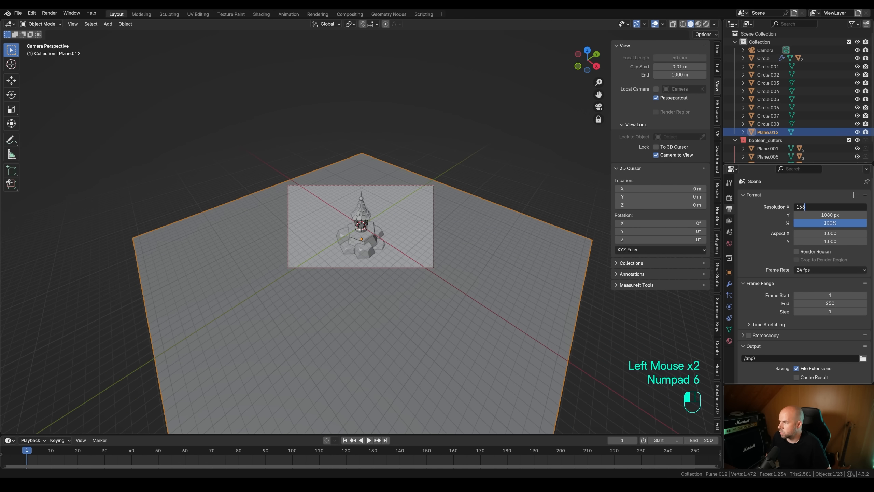
pyautogui.write('00')
pyautogui.press('Tab')
pyautogui.write('1')
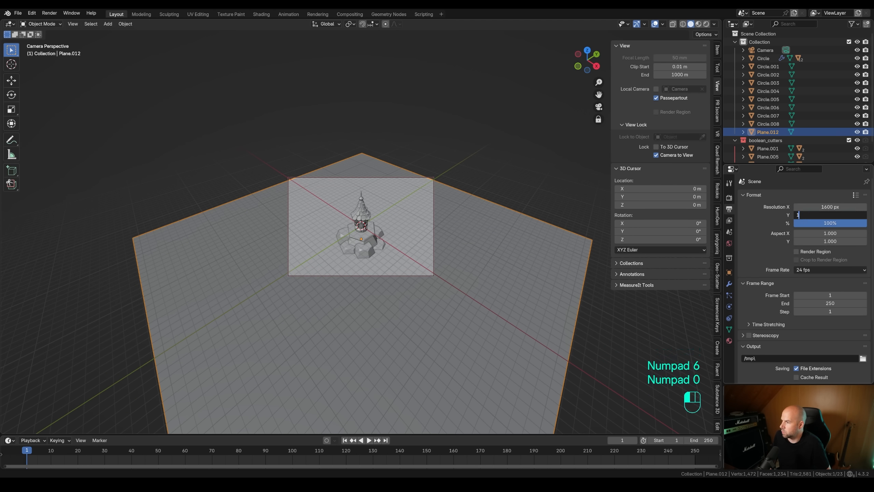
pyautogui.write('200')
pyautogui.press('Return')
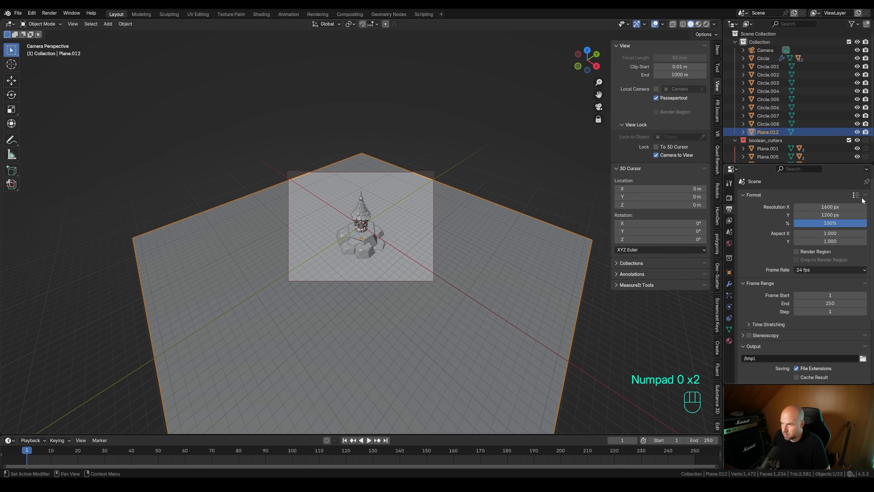
# Move the camera closer so the tower and rocks fill more of the taller frame, centred inside it
pyautogui.press('q')
pyautogui.scroll(2, 375, 245)
pyautogui.scroll(-1, 386, 245)
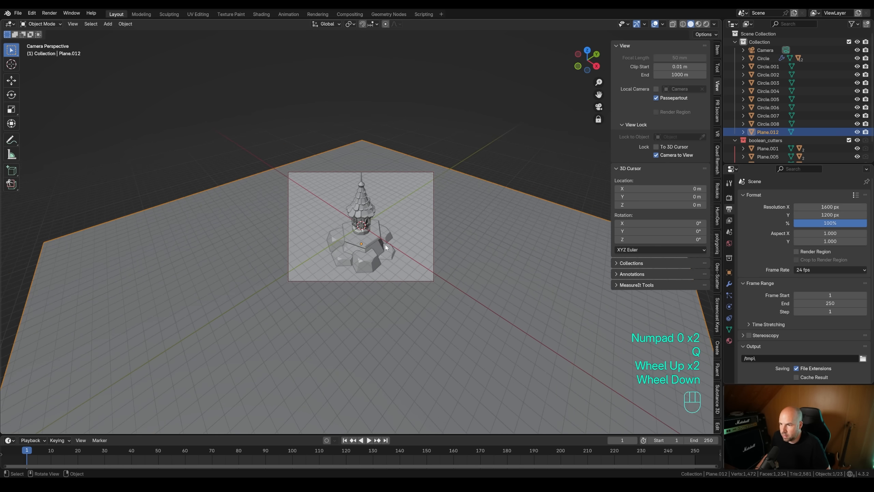
pyautogui.keyDown('shift'); pyautogui.moveTo(385, 245); pyautogui.dragTo(396, 251, button='middle'); pyautogui.keyUp('shift')
# Scale the ground plane up about 1.34 times
pyautogui.click(508, 231)
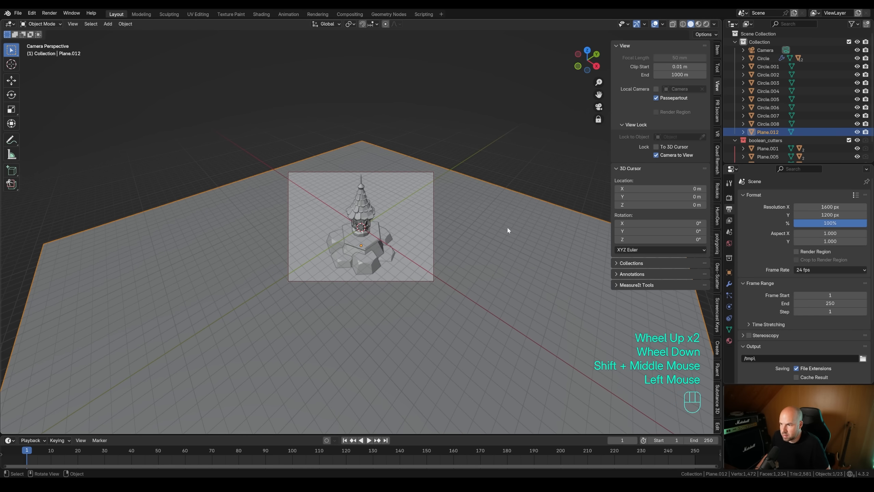
pyautogui.press('s')
pyautogui.click(550, 242)
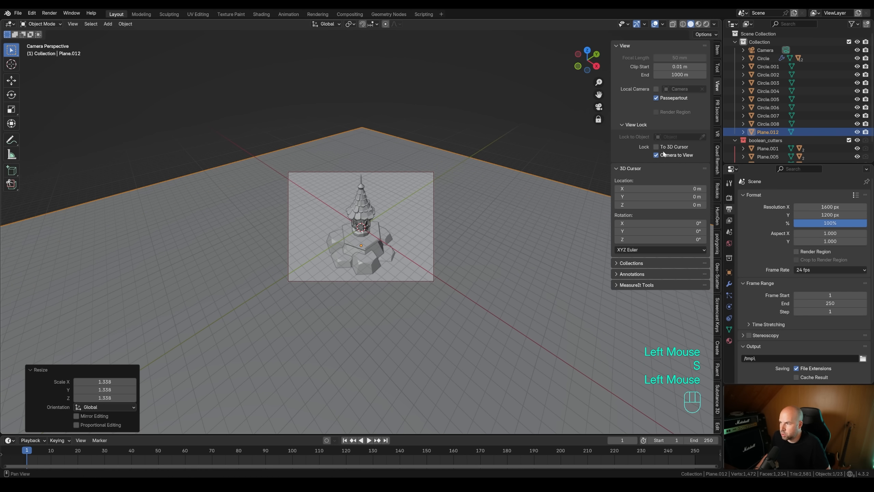
# Unlock the camera from the view, check the scene from a free angle and return to the camera view
pyautogui.click(658, 155)
pyautogui.click(717, 49)
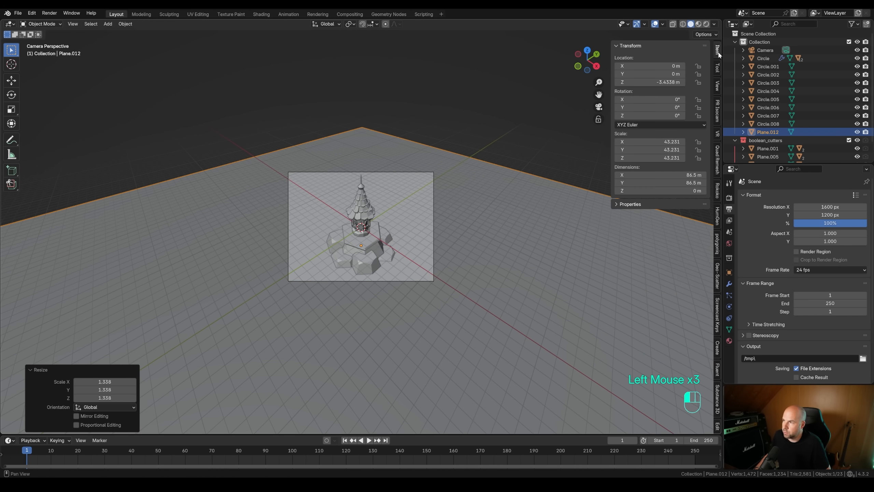
pyautogui.moveTo(399, 257); pyautogui.dragTo(419, 255, button='middle')
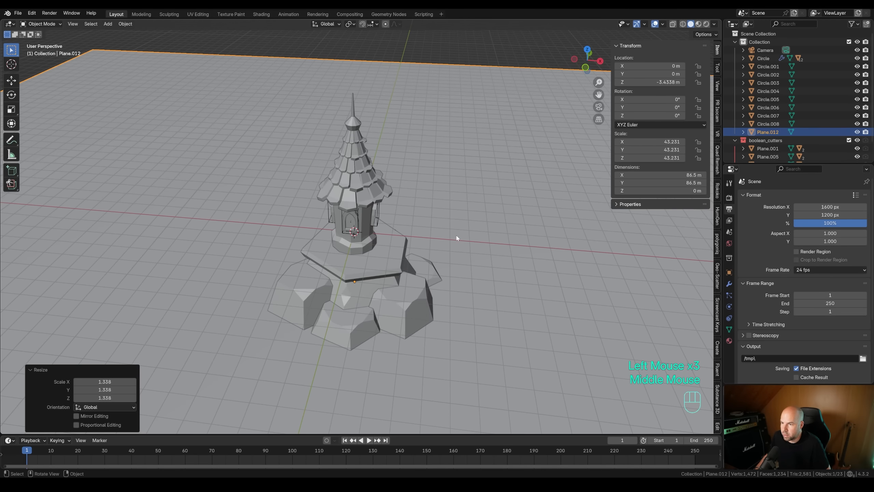
pyautogui.press('KP_0')
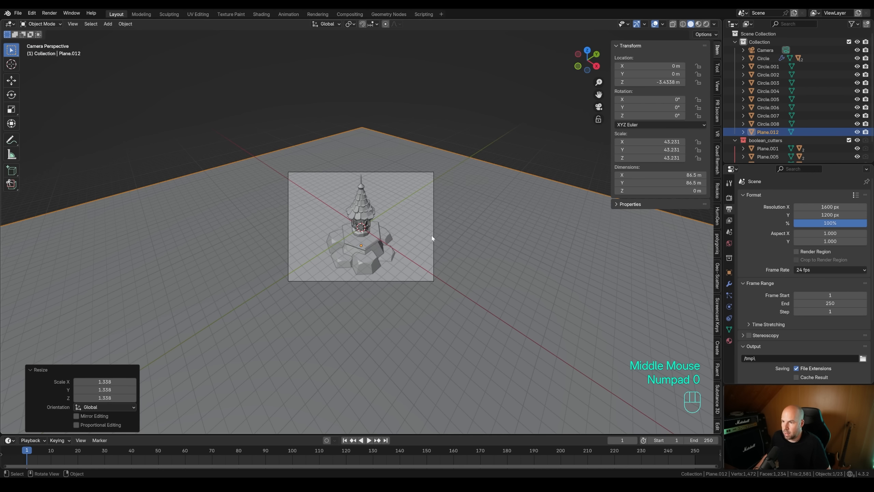
# Switch the render engine to Cycles and enable viewport denoising
pyautogui.click(729, 197)
pyautogui.click(821, 196)
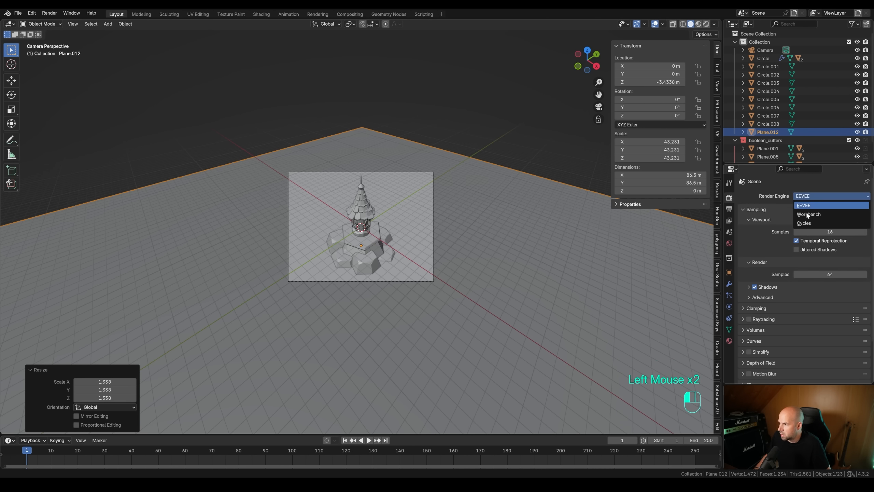
pyautogui.click(804, 223)
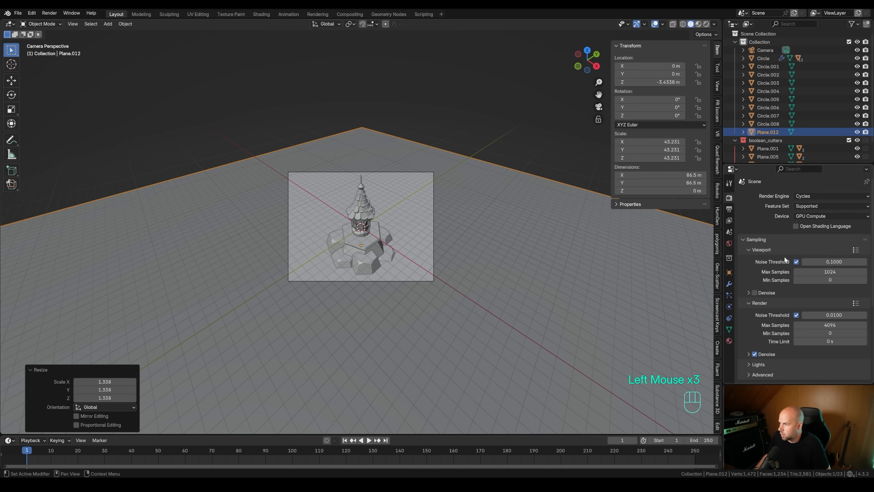
pyautogui.click(750, 355)
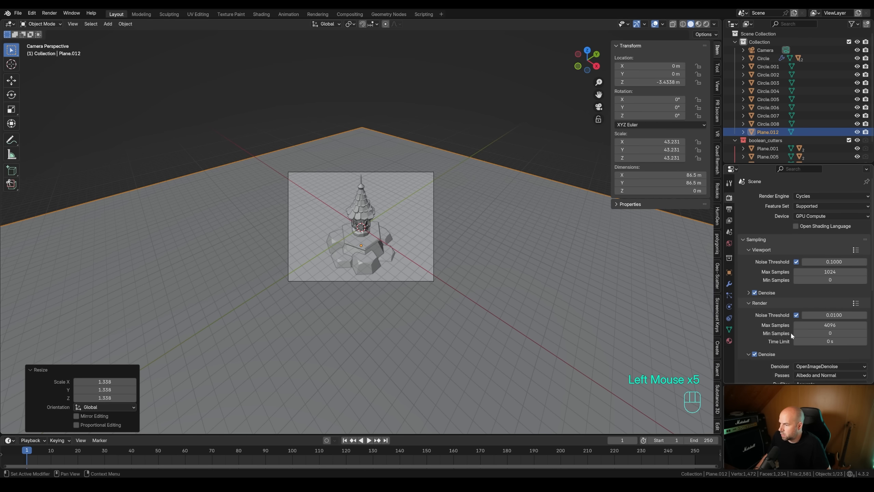
pyautogui.scroll(-2, 791, 332)
pyautogui.click(797, 322)
pyautogui.click(749, 273)
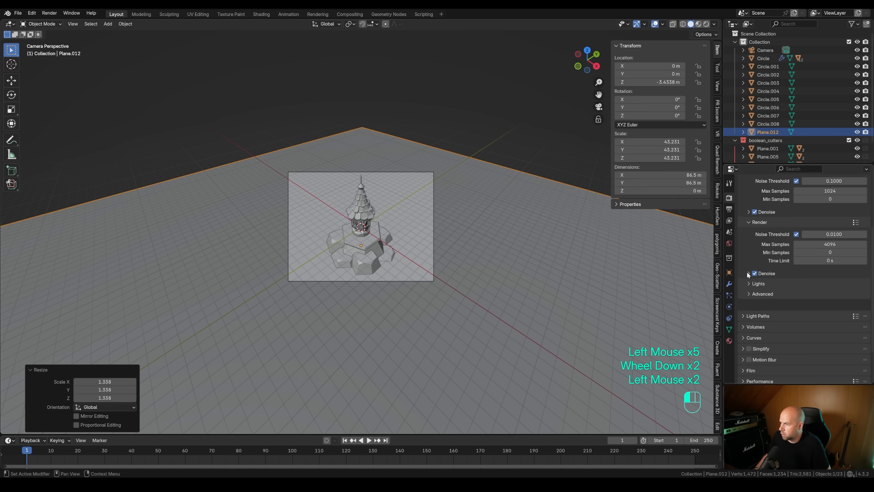
# Set the maximum render samples to 512
pyautogui.click(830, 244)
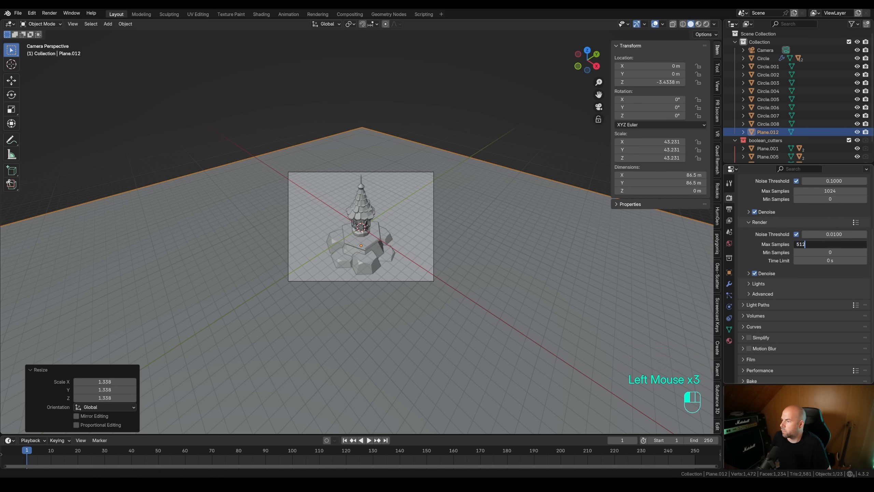
pyautogui.write('512')
pyautogui.press('Return')
# Define a render region enclosing the whole camera frame
pyautogui.scroll(1, 386, 221)
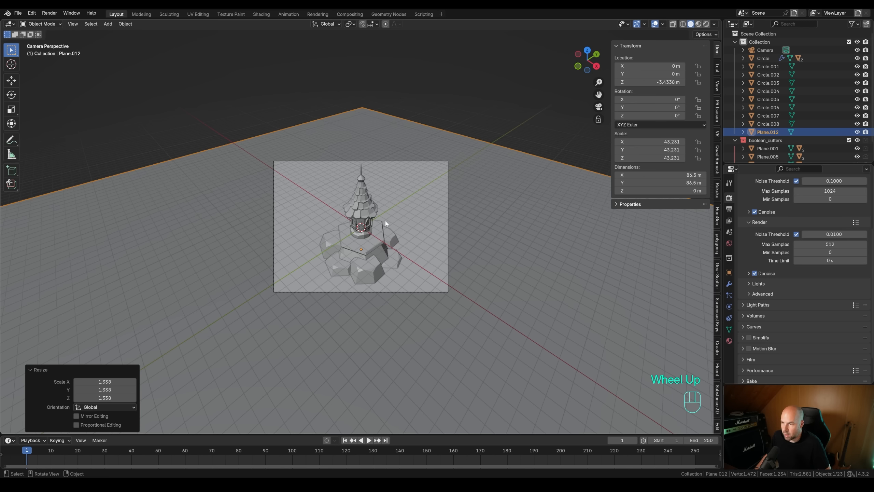
pyautogui.hotkey('ctrl', 'b')
pyautogui.moveTo(236, 132); pyautogui.dragTo(498, 331)
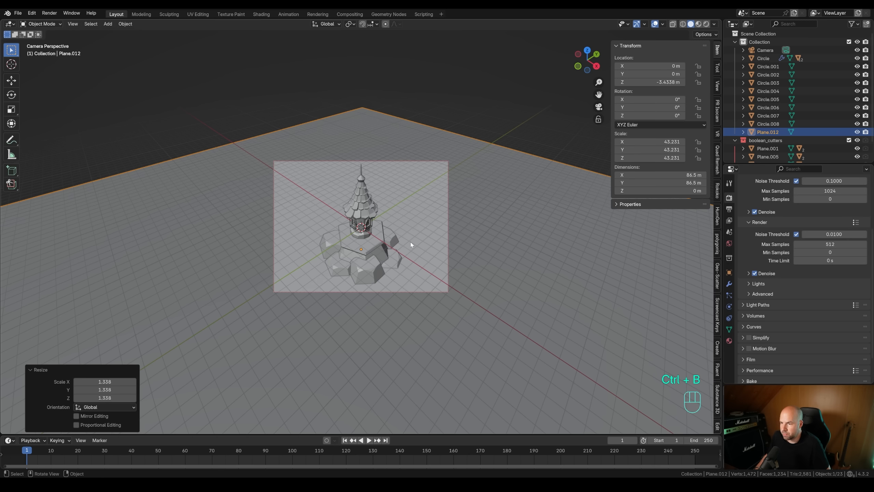
# Add a sun light at the origin and raise it about 11.92 m along Z above the tower
pyautogui.hotkey('shift', 'a')
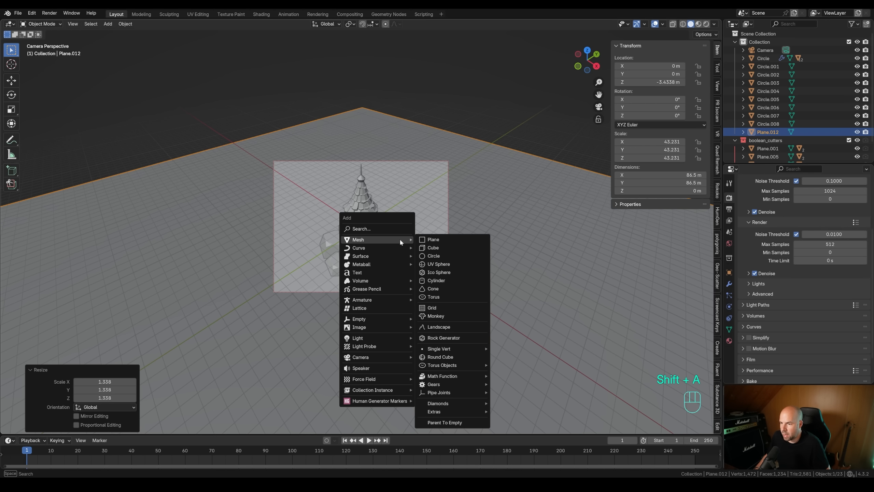
pyautogui.moveTo(386, 337)
pyautogui.click(446, 346)
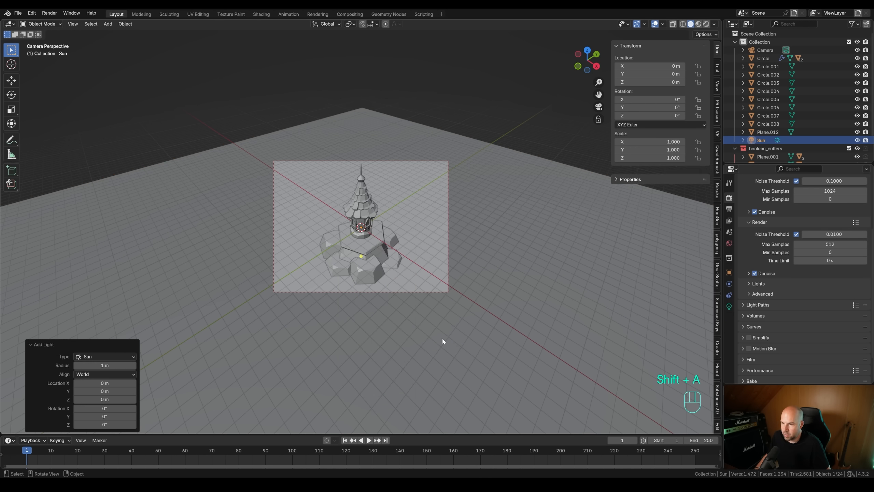
pyautogui.press('g')
pyautogui.press('z')
pyautogui.click(394, 186)
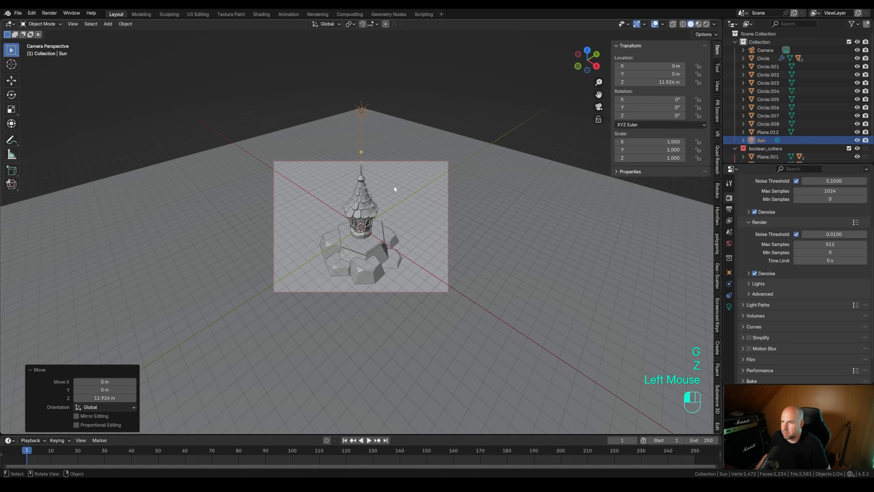
# Rotate the sun about -42.2° in the camera view and preview its shadows in rendered shading
pyautogui.press('r')
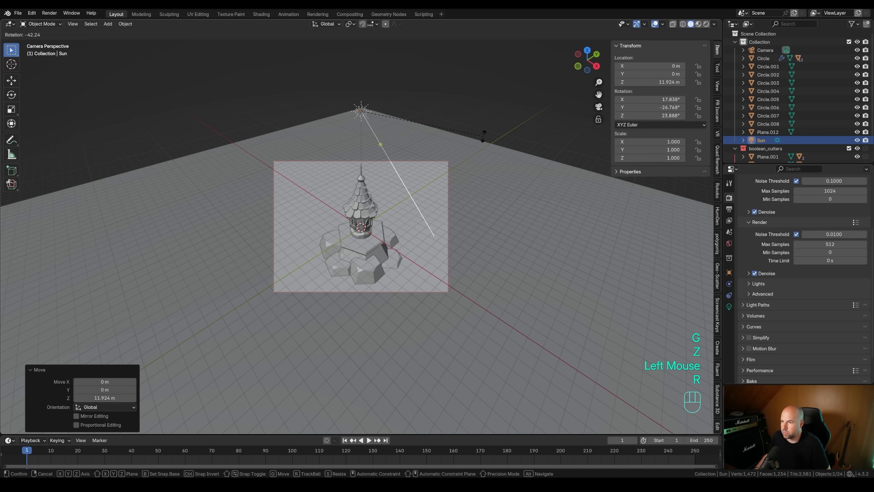
pyautogui.click(483, 136)
pyautogui.press('z')
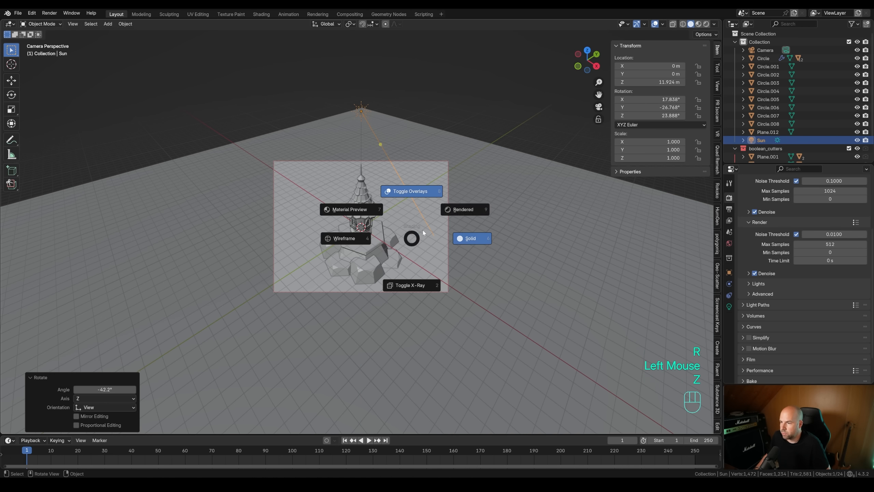
pyautogui.click(503, 177)
pyautogui.scroll(3, 434, 226)
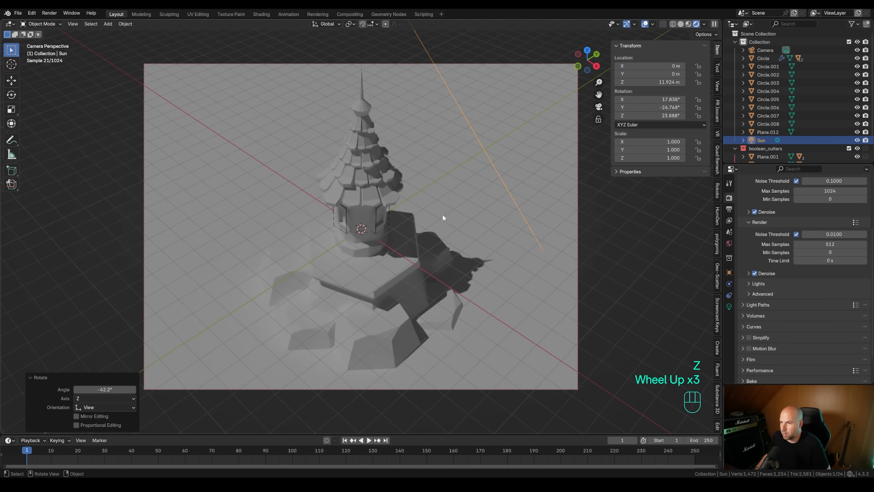
pyautogui.click(401, 119)
pyautogui.scroll(-2, 452, 217)
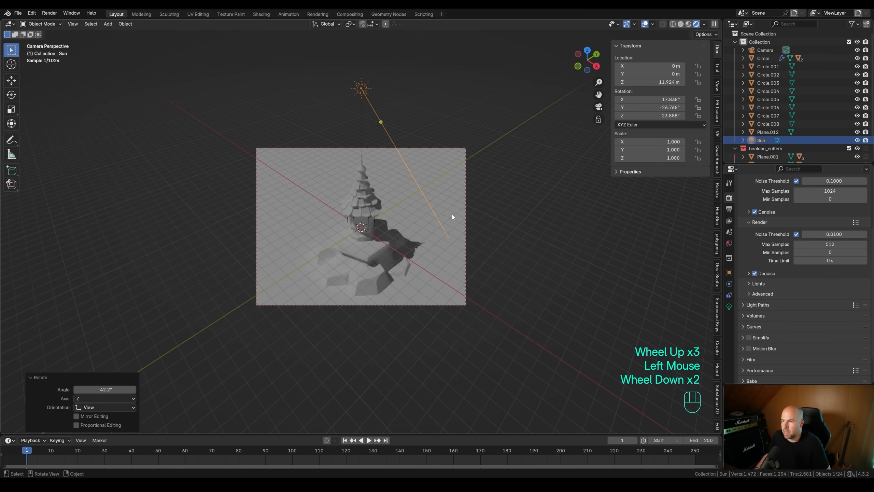
# Set the sun's strength to 2
pyautogui.click(729, 306)
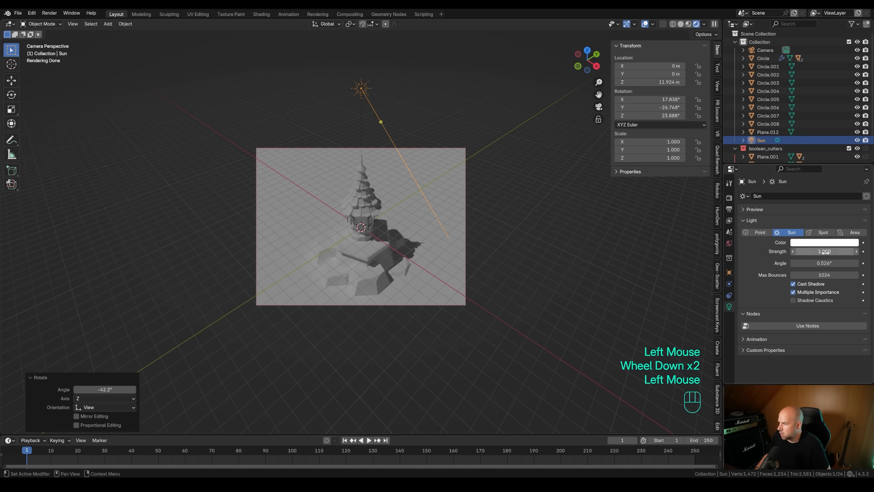
pyautogui.click(832, 255)
pyautogui.write('2')
pyautogui.press('Return')
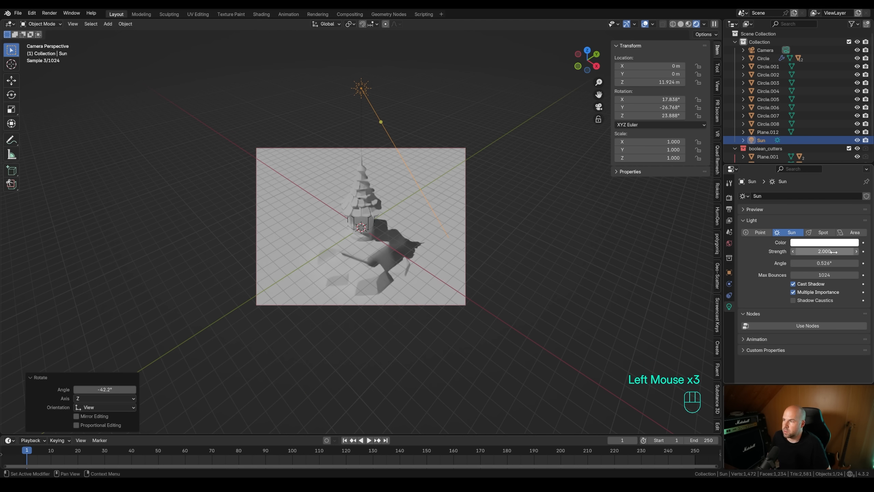
# Move the sun about -2.65 m along X and rotate it about -34.5° around the global Z axis
pyautogui.press('g')
pyautogui.press('x')
pyautogui.click(526, 223)
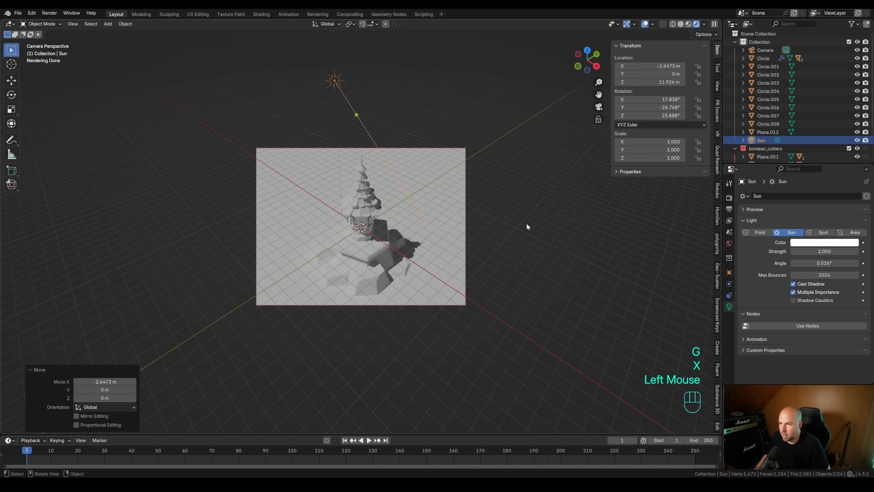
pyautogui.press('r')
pyautogui.press('z')
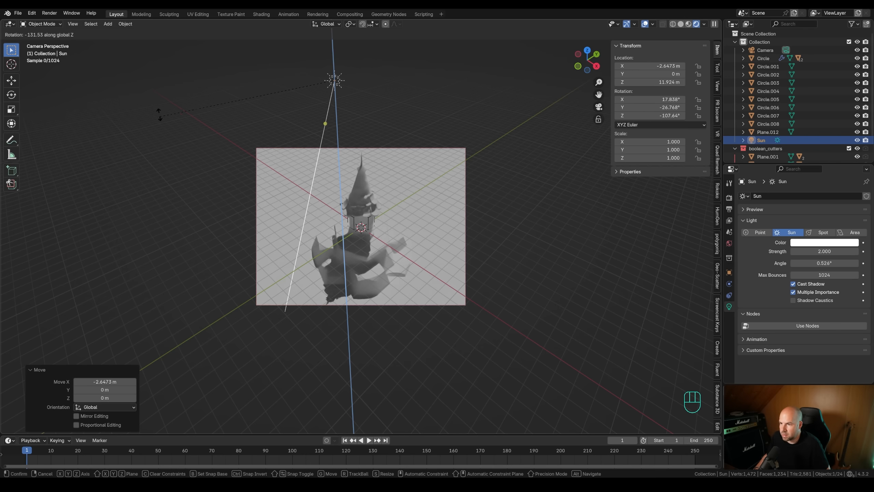
pyautogui.click(454, 213)
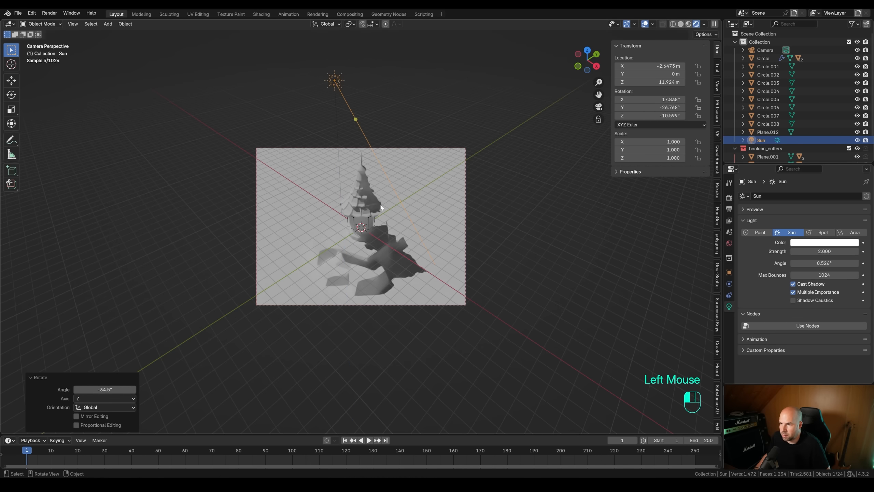
# Scale the sun about 1.11 times and rotate it about -8.95° in the camera view
pyautogui.press('s')
pyautogui.click(465, 227)
pyautogui.press('r')
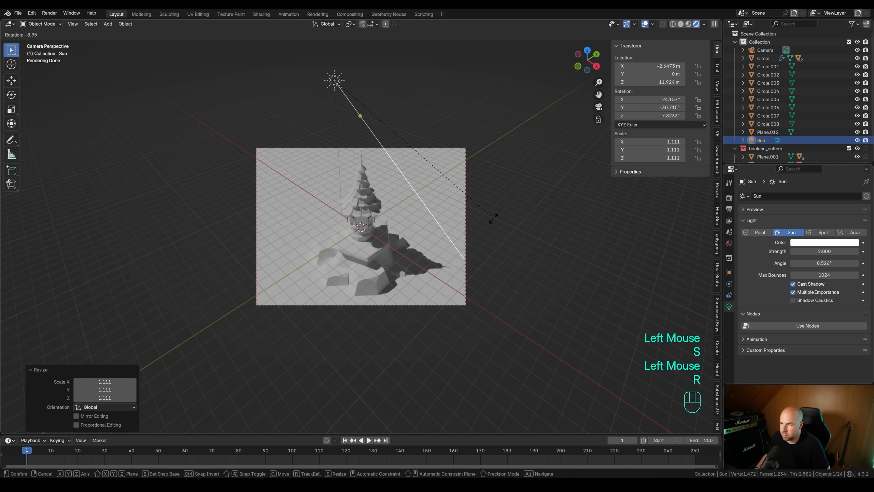
pyautogui.click(492, 220)
# Rotate the sun about -22.5° around the global Z axis
pyautogui.press('r')
pyautogui.press('z')
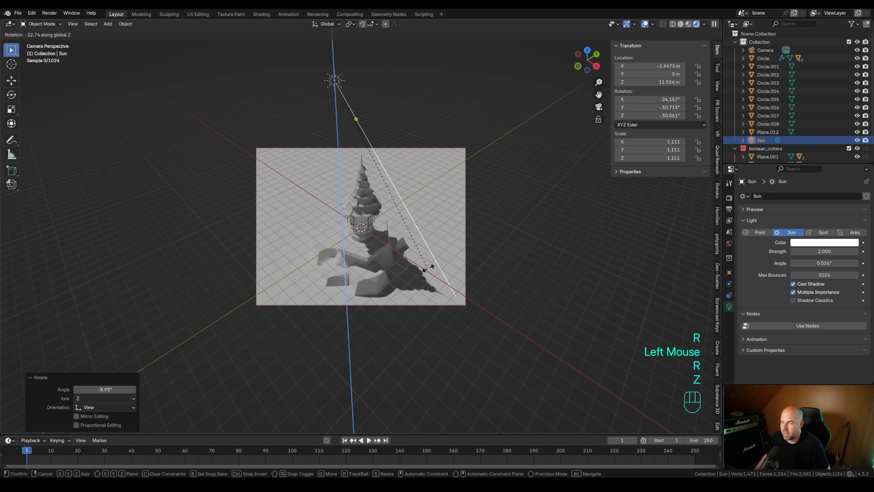
pyautogui.click(428, 266)
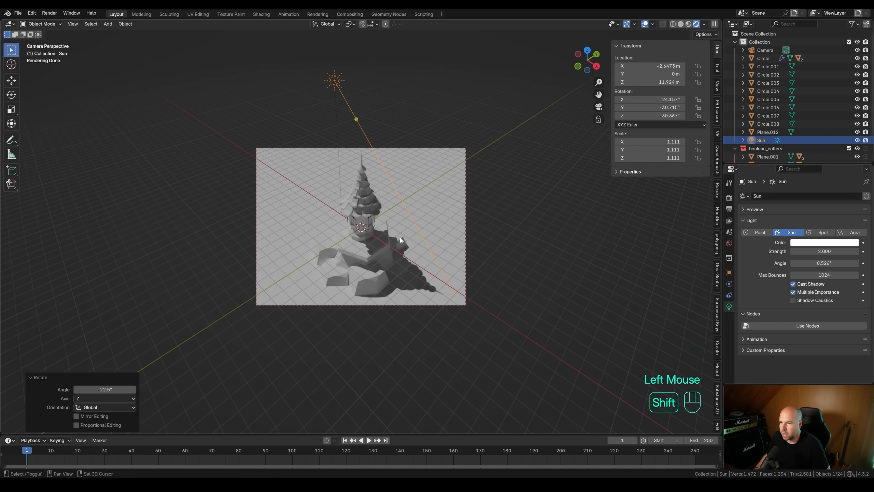
# Add an area light at the world origin and raise it about 10.15 m along Z
pyautogui.hotkey('shift', 'a')
pyautogui.moveTo(400, 238)
pyautogui.click(432, 264)
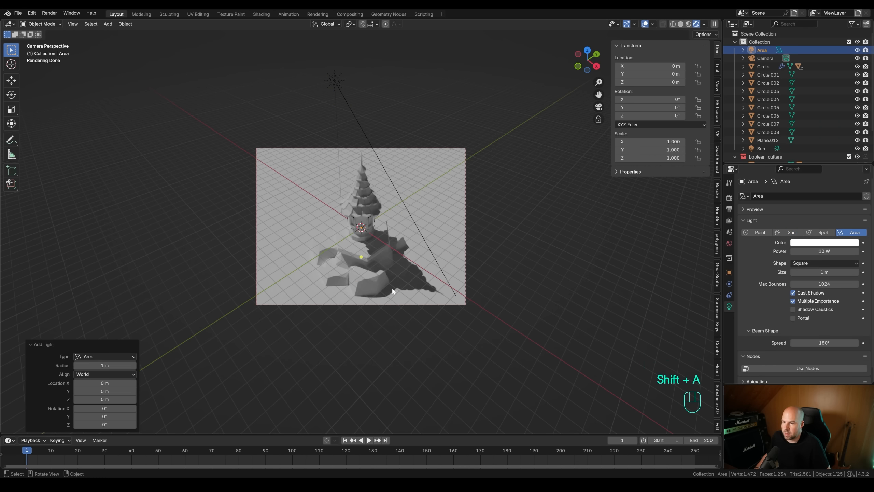
pyautogui.press('g')
pyautogui.press('z')
pyautogui.click(399, 141)
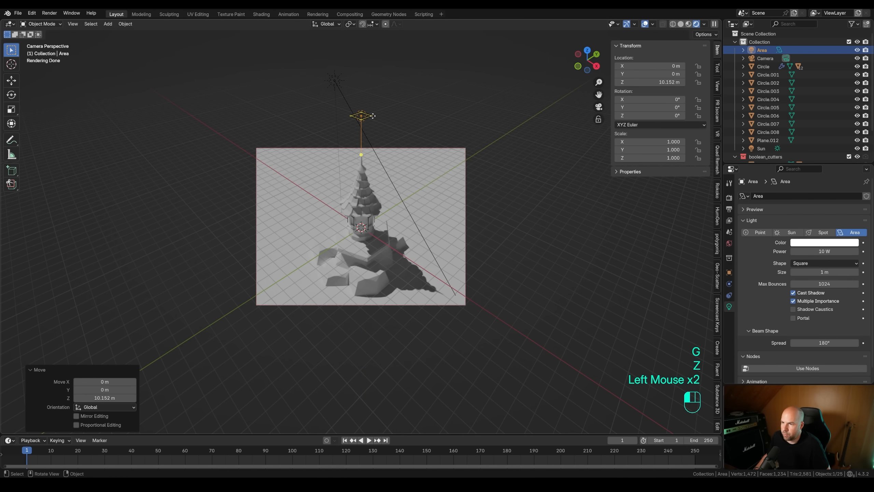
# Enlarge the area light to about 6.07 m and set its power to 1500 W
pyautogui.moveTo(373, 115); pyautogui.dragTo(423, 117)
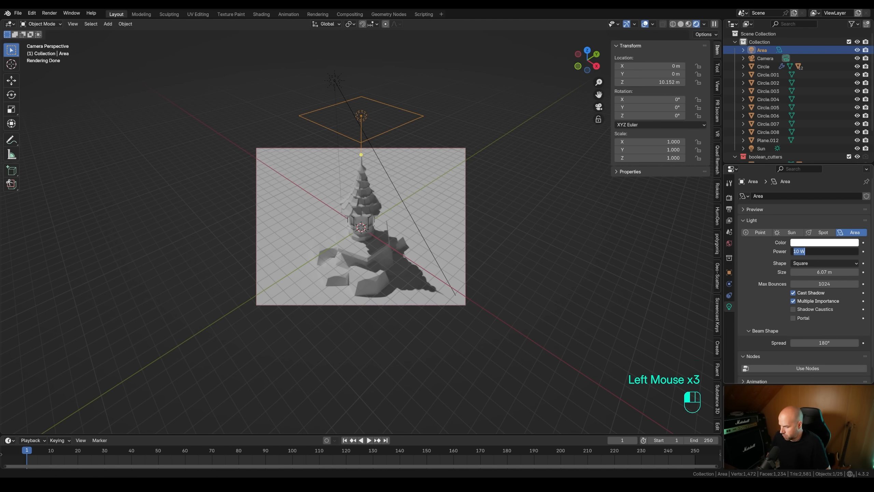
pyautogui.write('0')
pyautogui.press('Return')
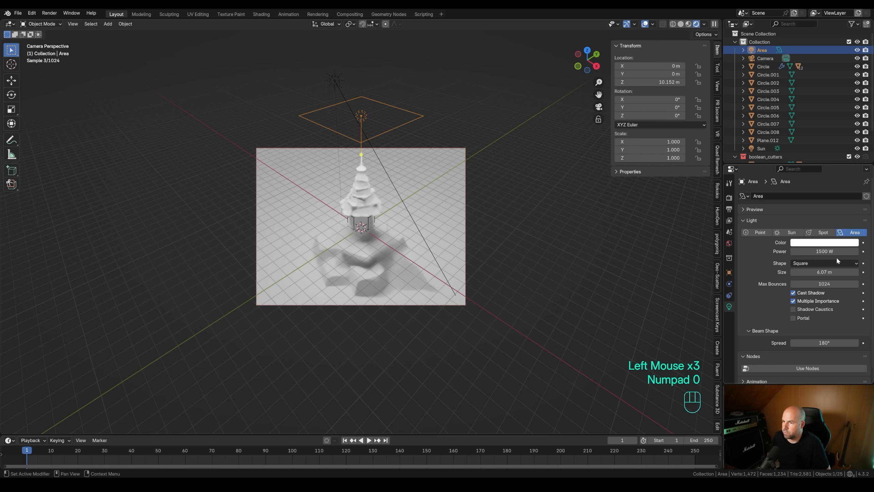
# Move the area light horizontally about -5.37 m in X and 5.70 m in Y, and tilt it freely to about -15.3° X and -17.4° Y
pyautogui.press('g')
pyautogui.hotkey('shift', 'z')
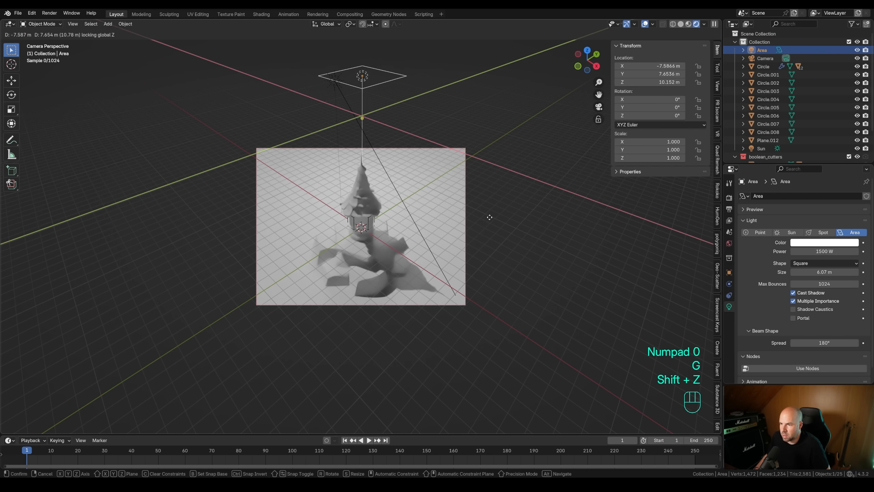
pyautogui.click(490, 219)
pyautogui.press('r')
pyautogui.press('r')
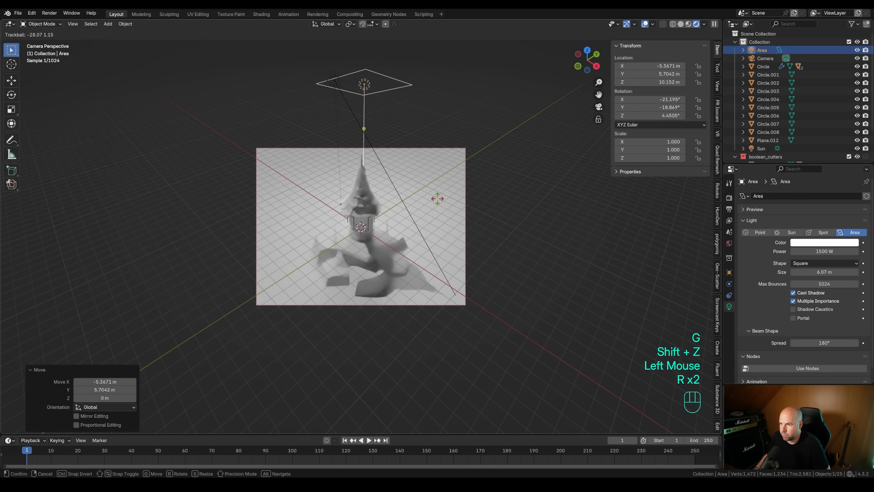
pyautogui.click(432, 194)
# Shift the area light horizontally to about X -7.52 m and Y 7.33 m, and lower it to about Z 5.94 m
pyautogui.press('g')
pyautogui.press('z')
pyautogui.click(407, 175)
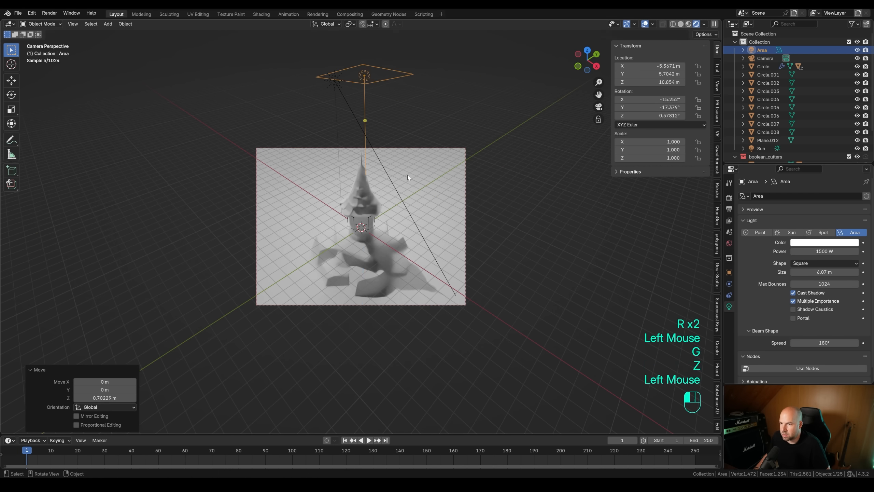
pyautogui.press('g')
pyautogui.hotkey('shift', 'z')
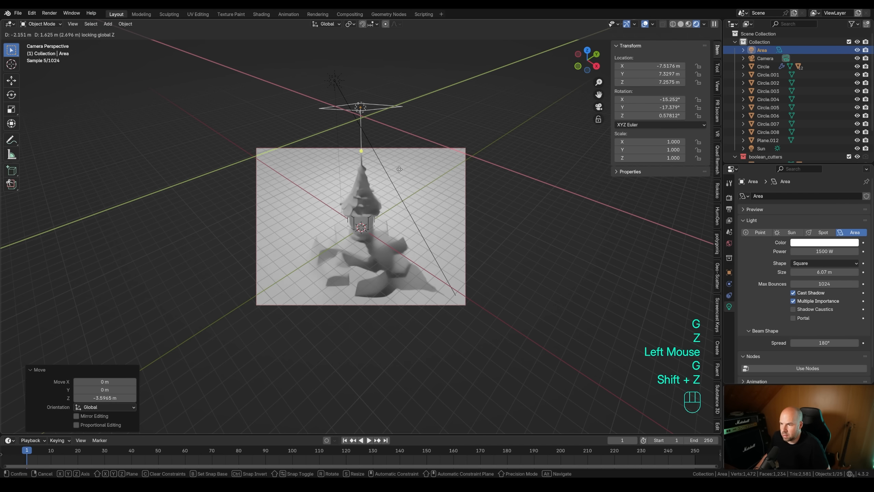
pyautogui.click(402, 207)
pyautogui.press('g')
pyautogui.press('z')
pyautogui.click(417, 197)
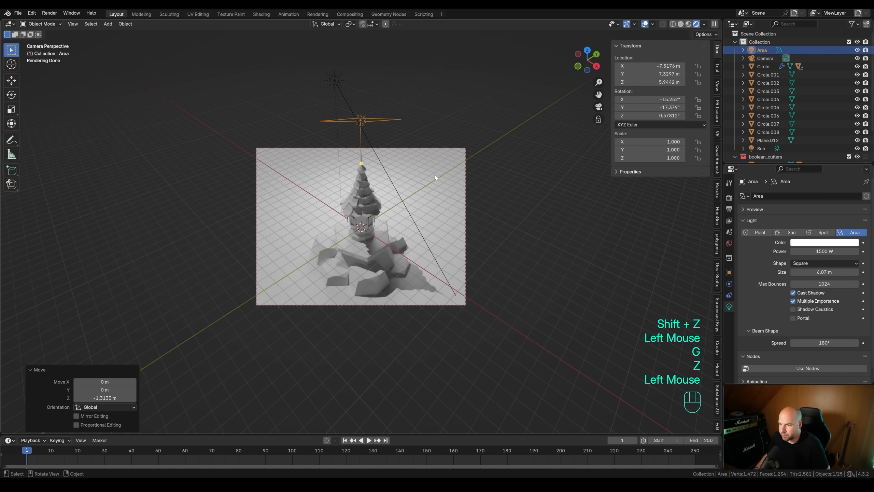
# Give the large ground plane a new material with a light blue base color and roughness 1
pyautogui.scroll(2, 353, 193)
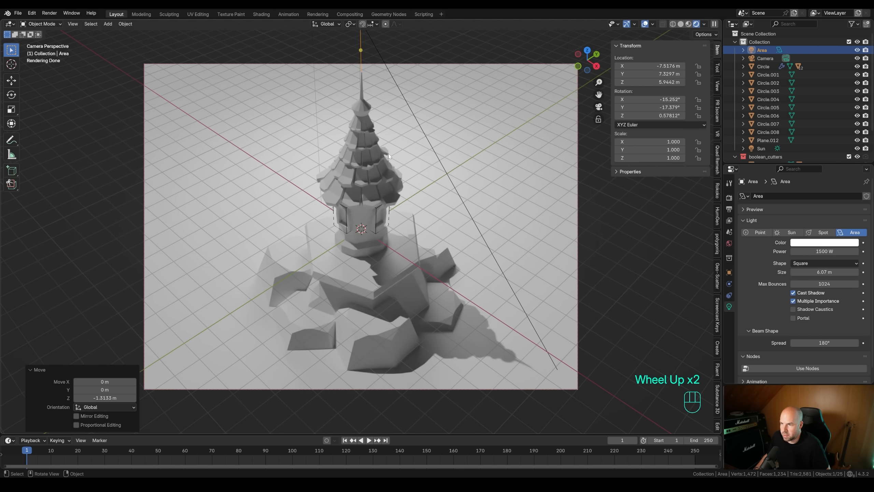
pyautogui.scroll(-1, 298, 206)
pyautogui.click(528, 195)
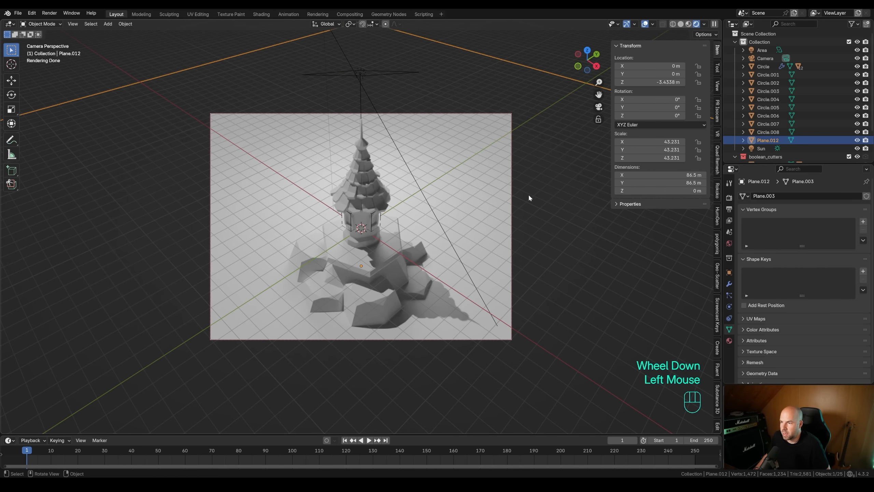
pyautogui.click(729, 340)
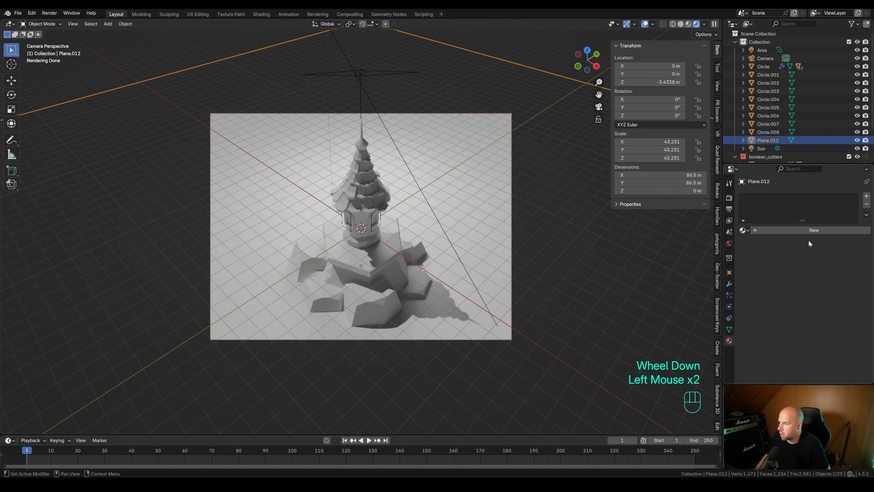
pyautogui.click(808, 231)
pyautogui.click(824, 283)
pyautogui.moveTo(820, 174)
pyautogui.mouseDown()
pyautogui.moveTo(818, 159)
pyautogui.moveTo(822, 168)
pyautogui.mouseUp()
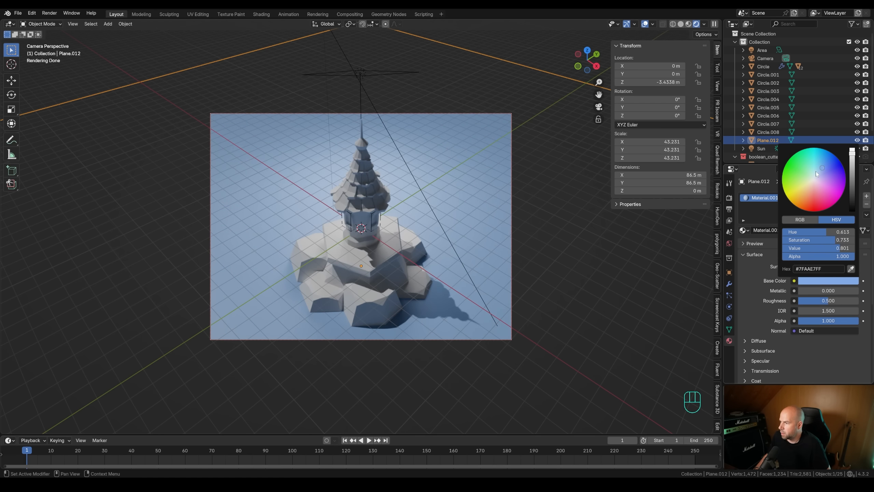
pyautogui.moveTo(832, 301); pyautogui.dragTo(858, 302)
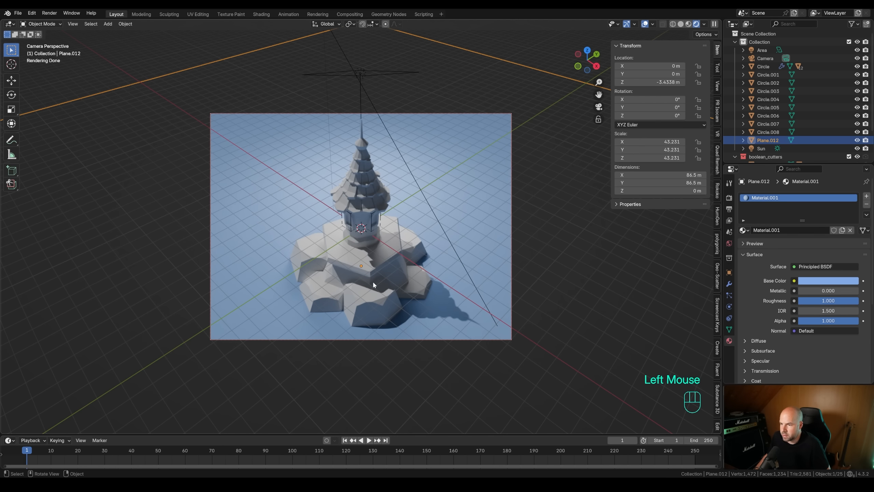
# Give the pedestal object a new material with a slightly darkened beige base color
pyautogui.click(414, 273)
pyautogui.click(397, 275)
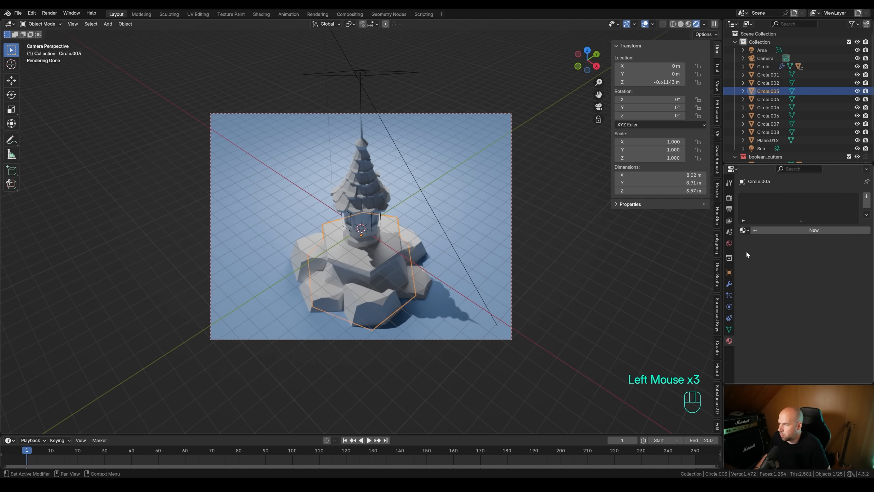
pyautogui.click(756, 230)
pyautogui.click(833, 281)
pyautogui.moveTo(816, 187); pyautogui.dragTo(810, 184)
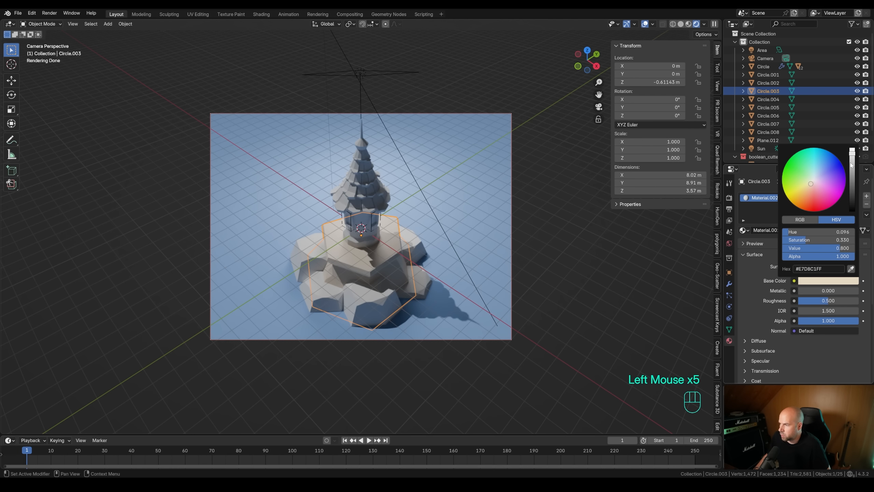
pyautogui.moveTo(854, 161); pyautogui.dragTo(852, 165)
# Select the pedestal's whole top slab in Edit Mode and assign it a new material in a second slot
pyautogui.keyDown('shift'); pyautogui.moveTo(496, 314); pyautogui.dragTo(495, 271, button='middle'); pyautogui.keyUp('shift')
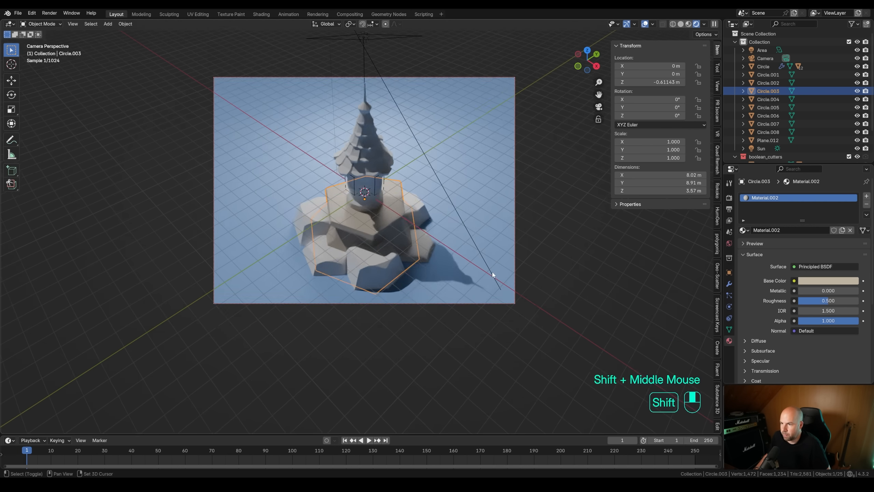
pyautogui.scroll(2, 392, 238)
pyautogui.press('Tab')
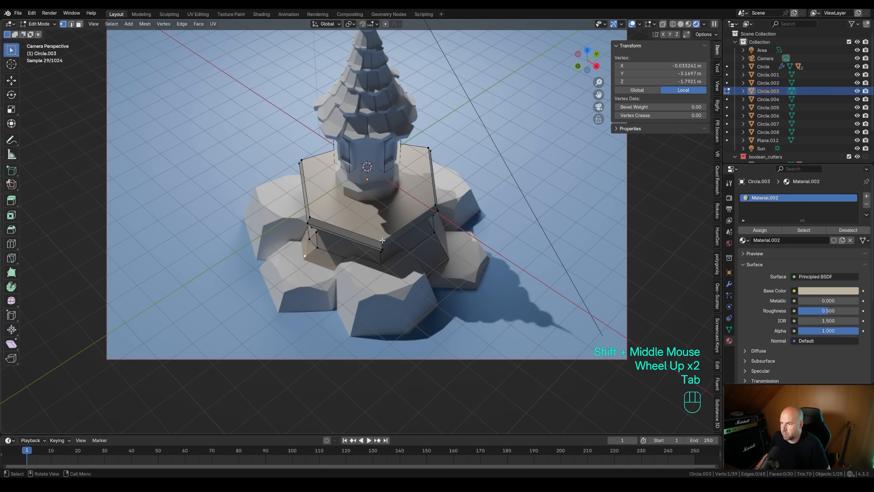
pyautogui.click(305, 241)
pyautogui.click(298, 148)
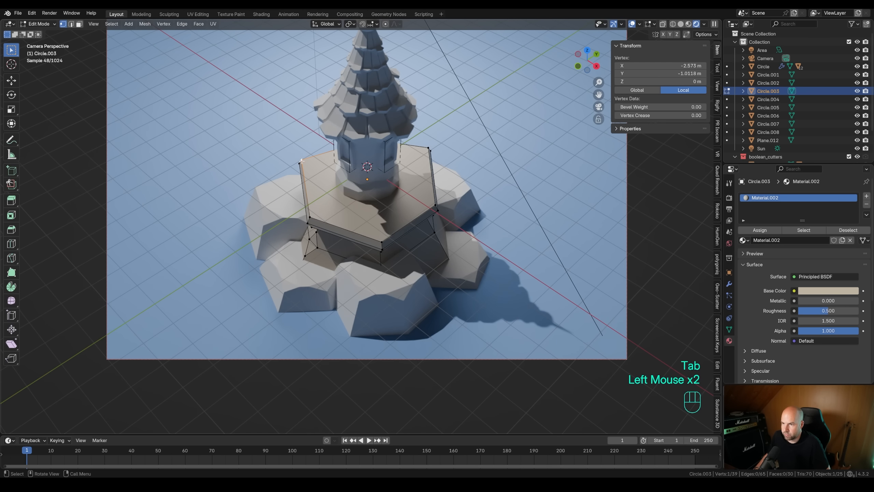
pyautogui.press('l')
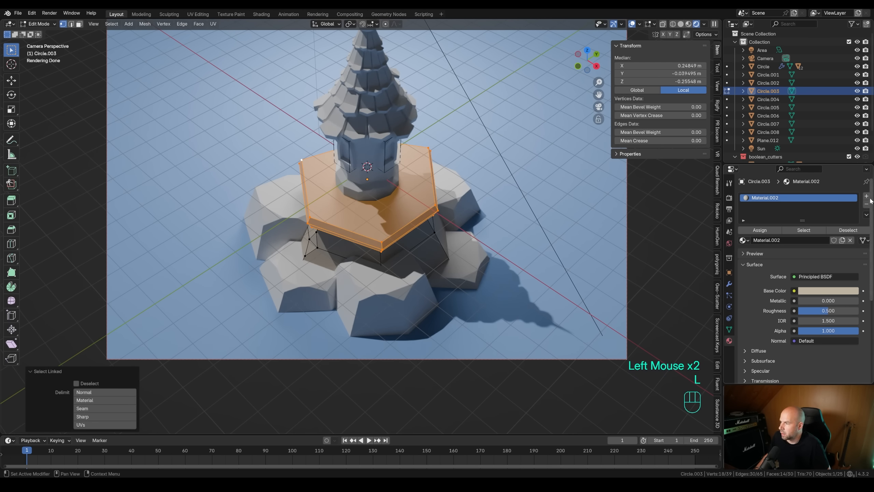
pyautogui.click(866, 196)
pyautogui.click(798, 253)
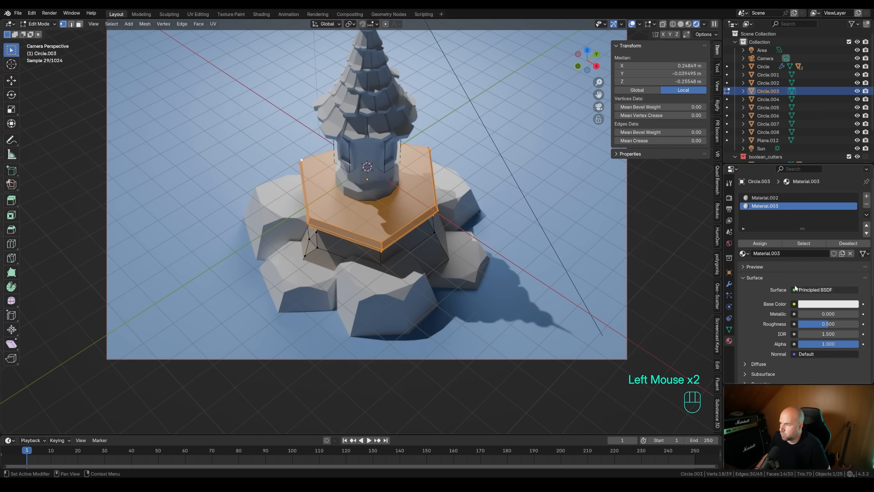
pyautogui.click(761, 243)
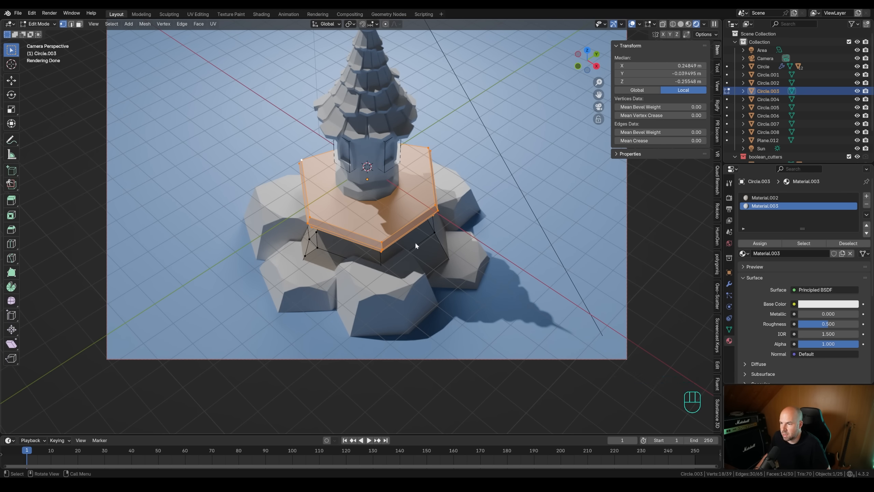
# Set the slab material's base color to muted green #99B366FF and its roughness to 1
pyautogui.press('Tab')
pyautogui.click(821, 294)
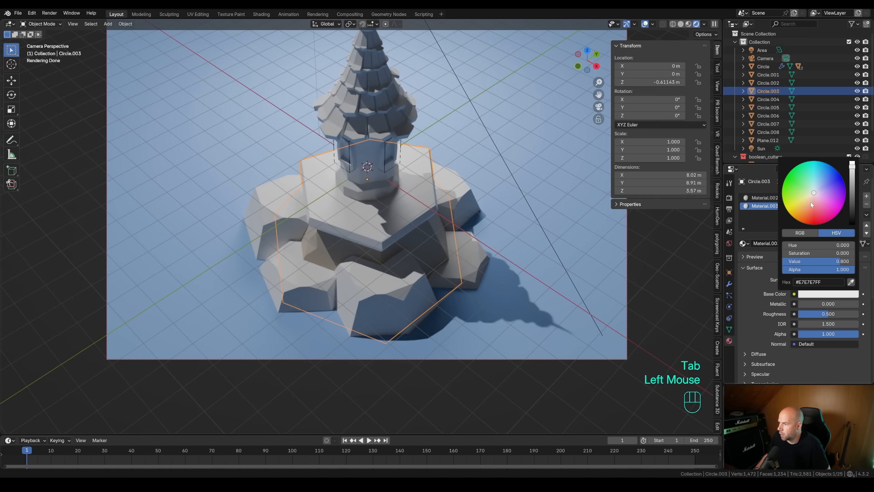
pyautogui.moveTo(810, 202); pyautogui.dragTo(794, 200)
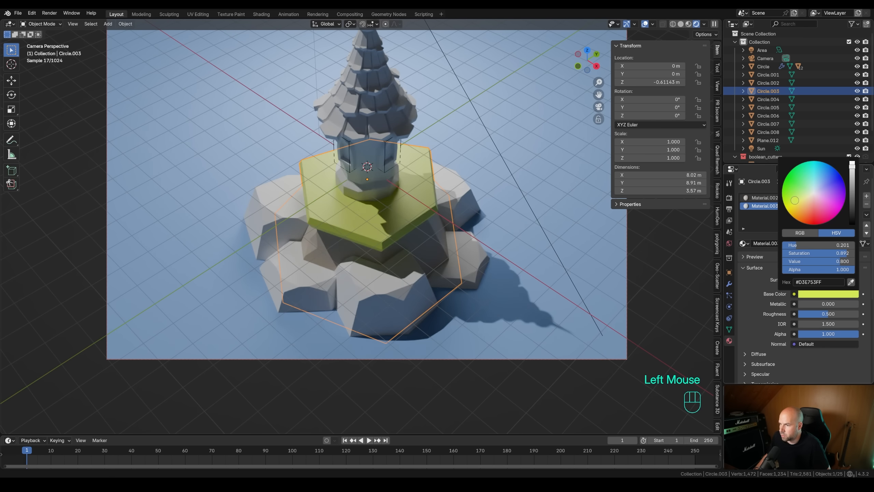
pyautogui.moveTo(825, 314); pyautogui.dragTo(860, 314)
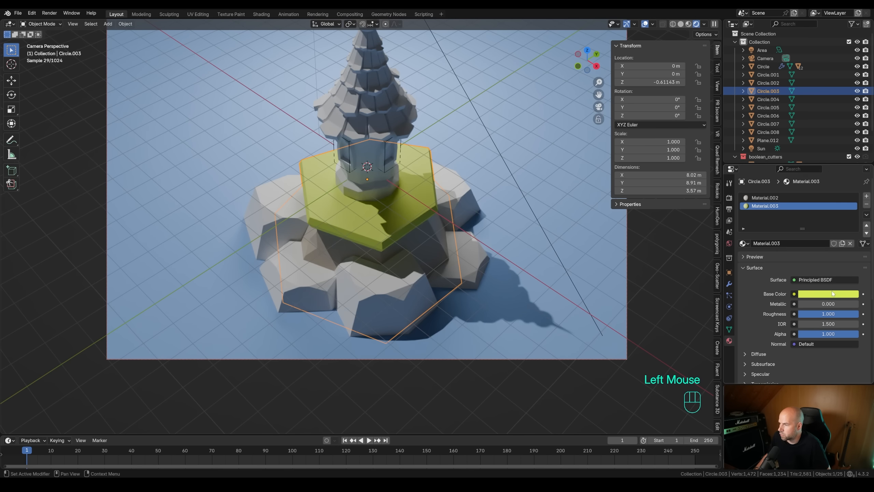
pyautogui.click(836, 294)
pyautogui.scroll(-9, 833, 184)
pyautogui.scroll(2, 822, 186)
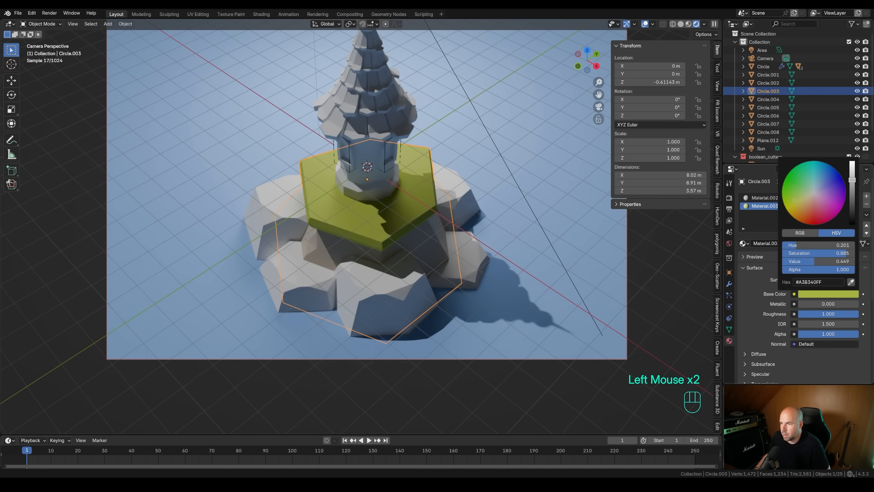
pyautogui.moveTo(795, 200); pyautogui.dragTo(800, 196)
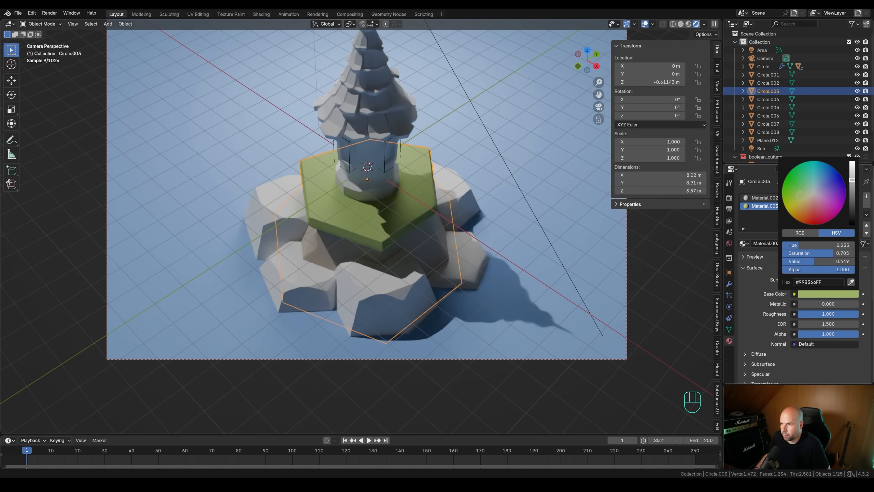
# Assign the existing beige Material.002 to the rock at the front of the pedestal
pyautogui.click(382, 303)
pyautogui.click(744, 230)
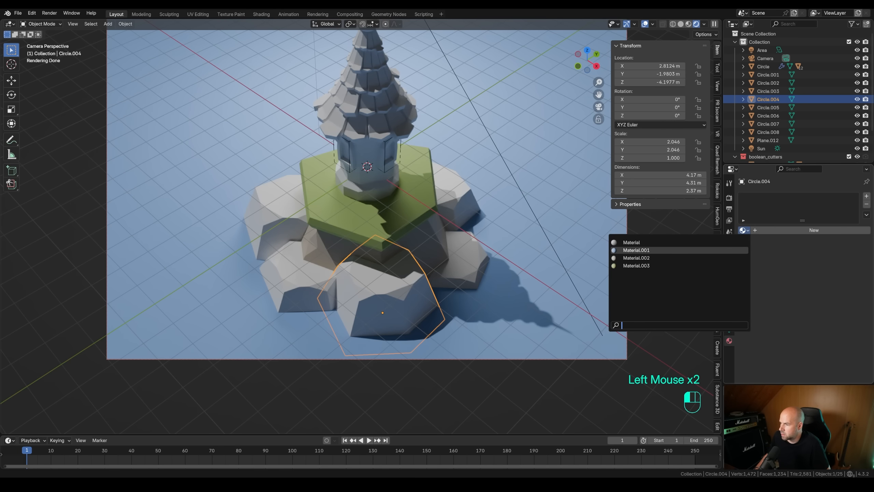
pyautogui.click(636, 258)
# Give the tower body a new material with a pale cream base color, #FFEEC1FF
pyautogui.scroll(-2, 338, 171)
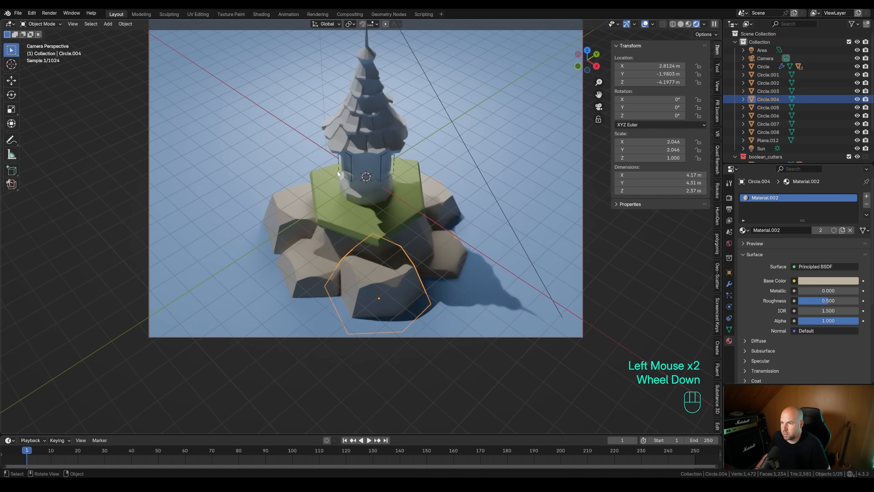
pyautogui.keyDown('shift'); pyautogui.moveTo(338, 171); pyautogui.dragTo(380, 194, button='middle'); pyautogui.keyUp('shift')
pyautogui.click(380, 194)
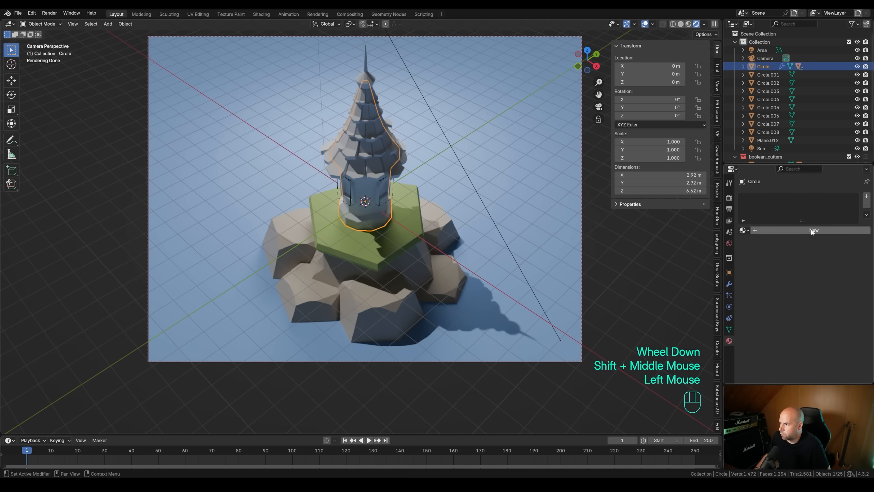
pyautogui.click(823, 284)
pyautogui.moveTo(814, 180); pyautogui.dragTo(805, 188)
pyautogui.moveTo(852, 154); pyautogui.dragTo(852, 148)
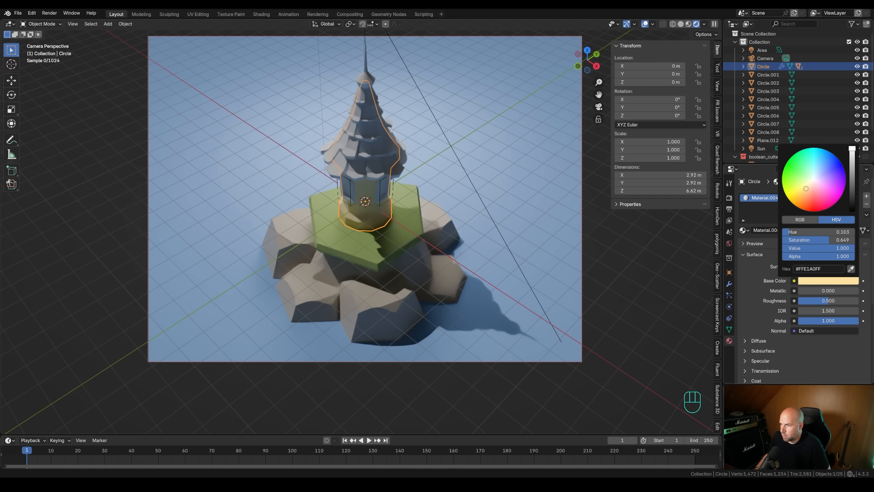
pyautogui.moveTo(806, 188); pyautogui.dragTo(809, 186)
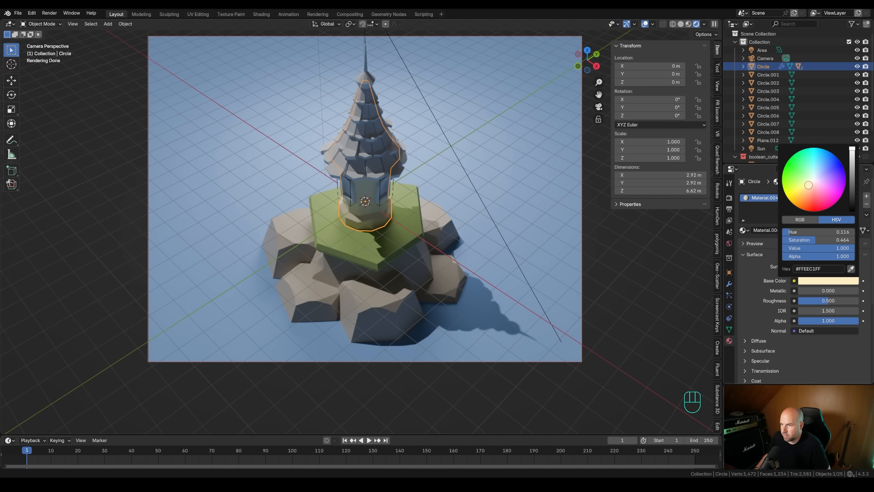
pyautogui.moveTo(335, 195); pyautogui.dragTo(339, 219, button='middle')
pyautogui.scroll(2, 340, 219)
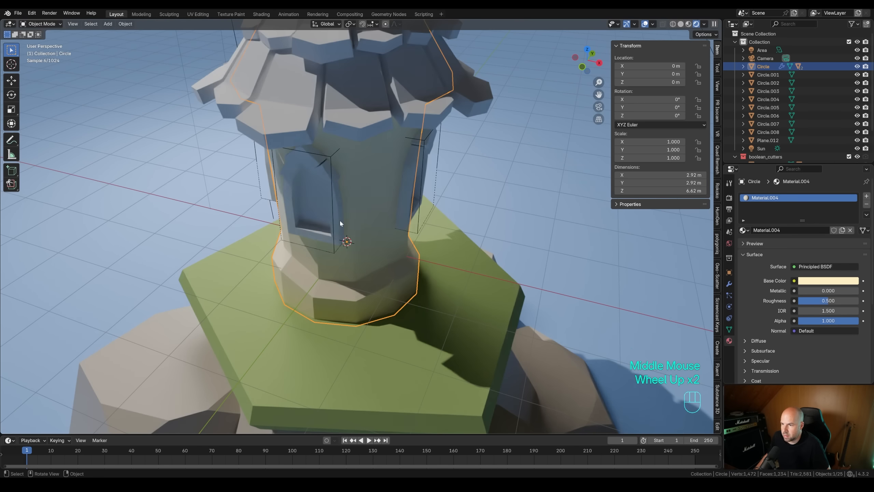
# Try to assign the tower body's cream Material.004 to the front window frame
pyautogui.click(340, 219)
pyautogui.click(743, 230)
pyautogui.click(633, 273)
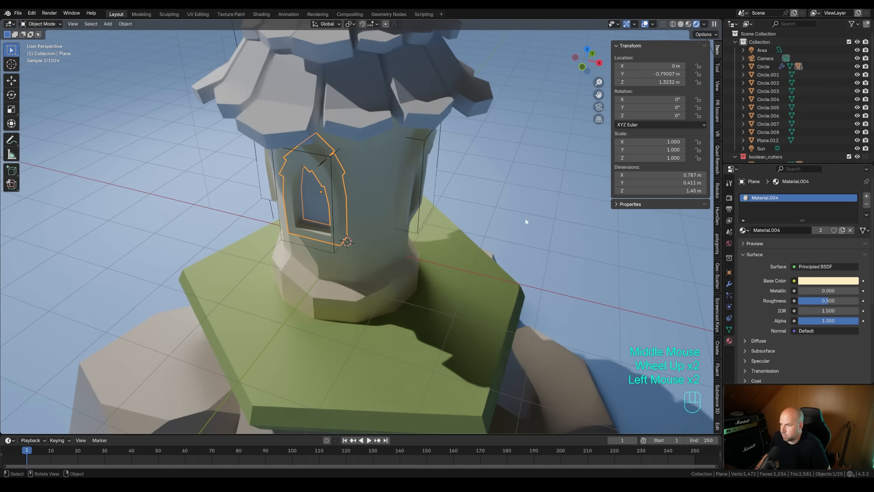
pyautogui.hotkey('ctrl', 'z')
# Give the front window pane a new material with an Emission surface and a strength of 5
pyautogui.click(321, 189)
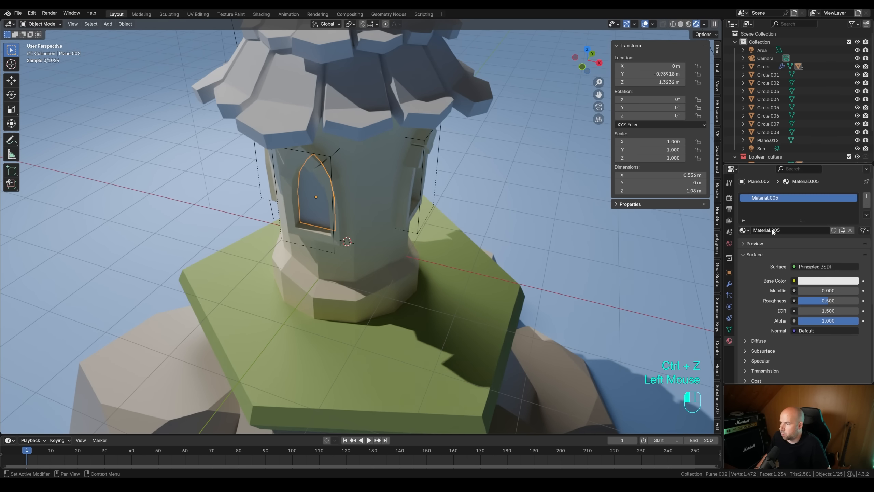
pyautogui.click(826, 266)
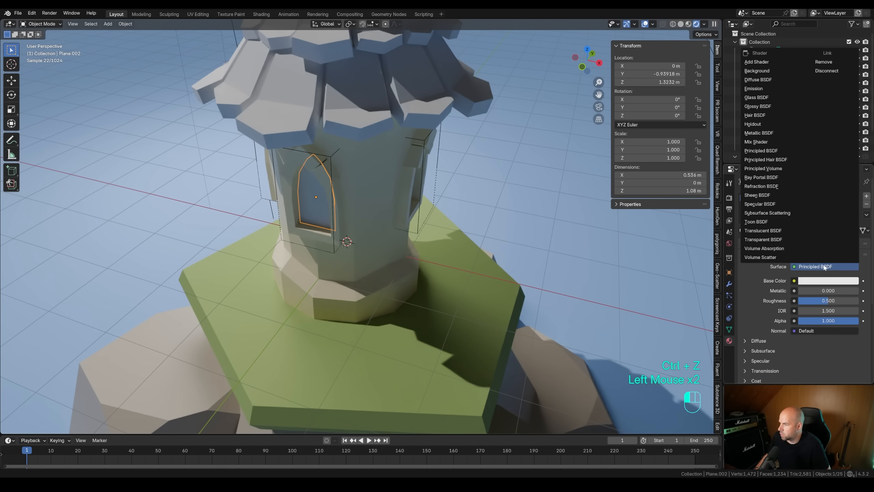
pyautogui.click(770, 91)
pyautogui.click(828, 290)
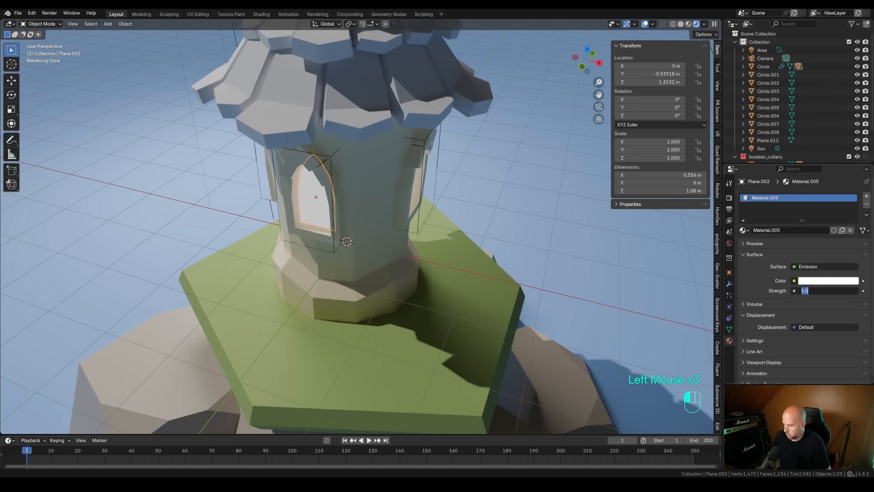
pyautogui.write('5')
pyautogui.press('Return')
# Set the window pane's emission strength to 10 and its color to warm yellow-orange #FFCE7BFF
pyautogui.scroll(-2, 397, 202)
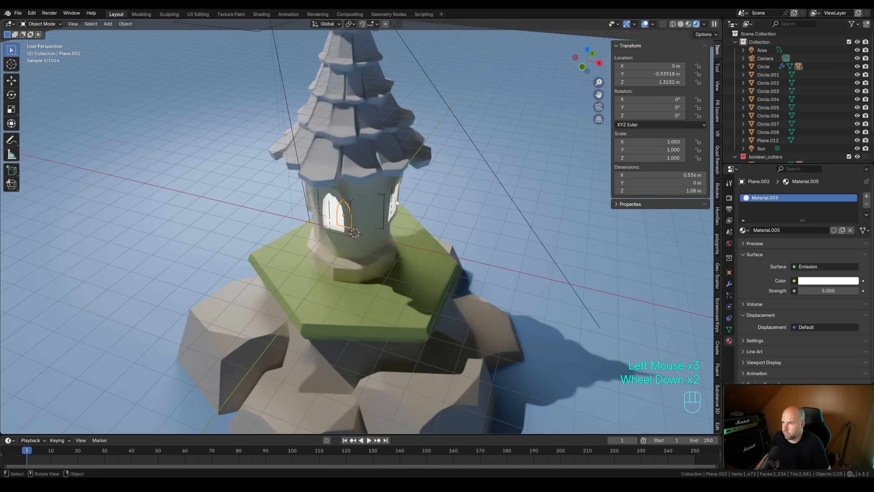
pyautogui.scroll(-1, 396, 202)
pyautogui.moveTo(396, 202); pyautogui.dragTo(474, 220, button='middle')
pyautogui.click(829, 290)
pyautogui.write('1')
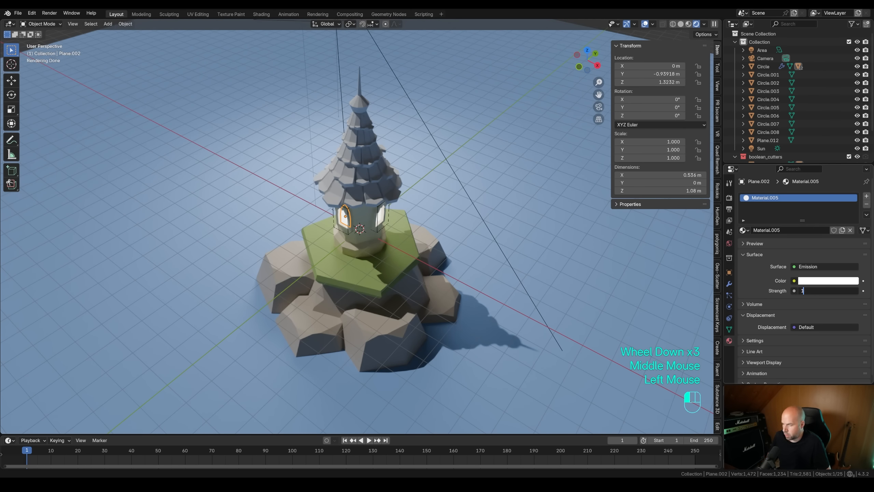
pyautogui.write('0')
pyautogui.press('Return')
pyautogui.click(840, 284)
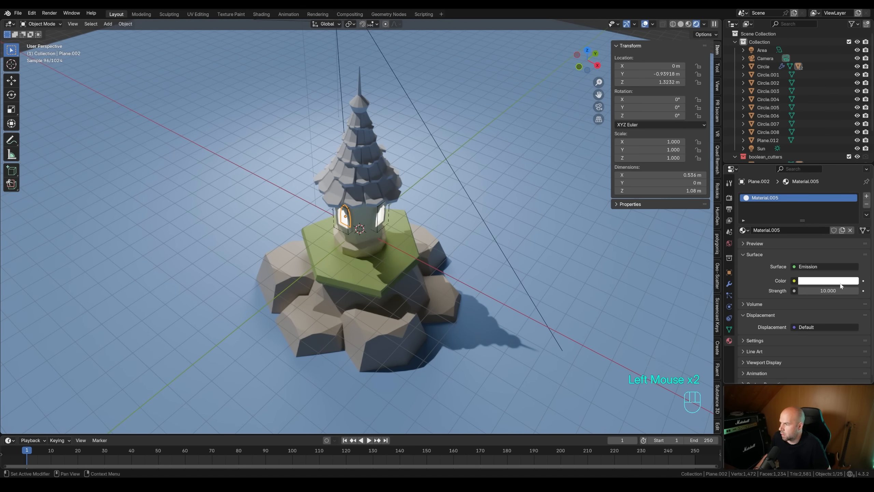
pyautogui.click(822, 281)
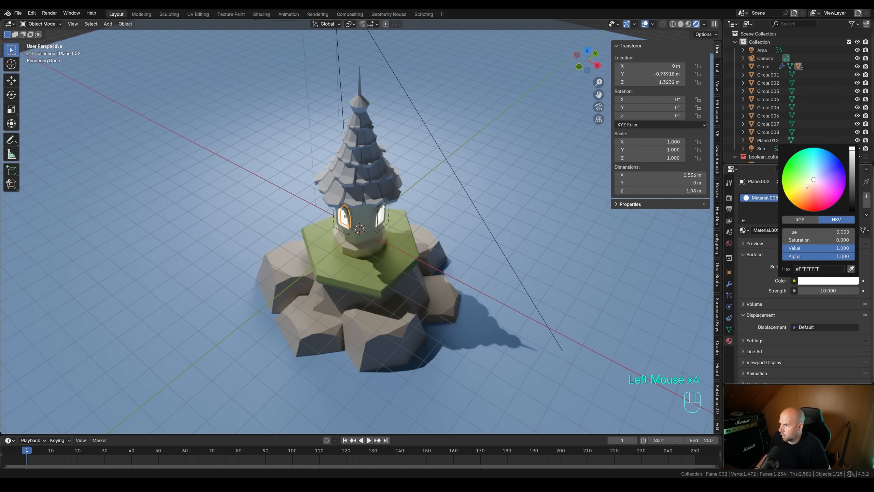
pyautogui.moveTo(805, 183); pyautogui.dragTo(803, 192)
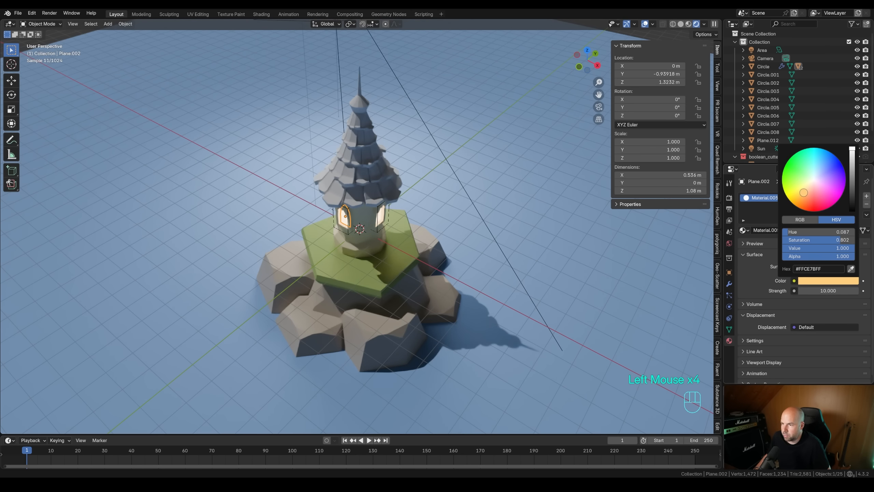
# Give the roof tiles a new material with a reddish-orange base color and a higher roughness
pyautogui.click(379, 176)
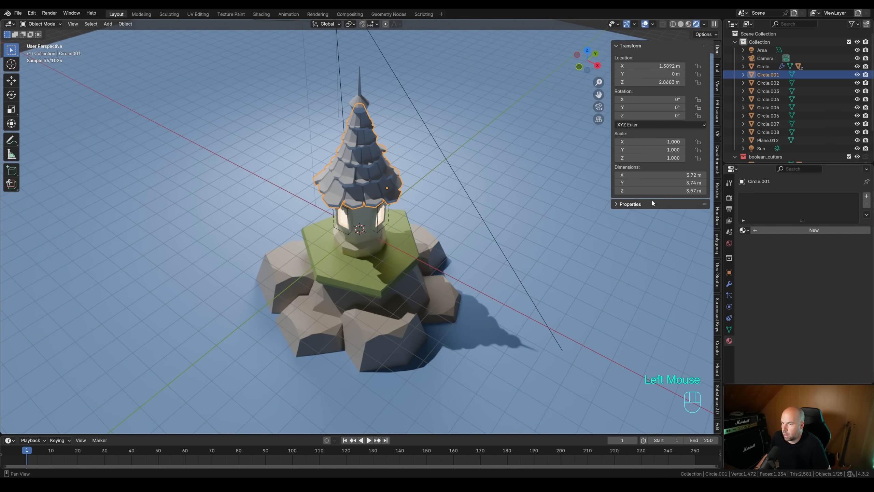
pyautogui.click(773, 230)
pyautogui.click(828, 281)
pyautogui.click(803, 197)
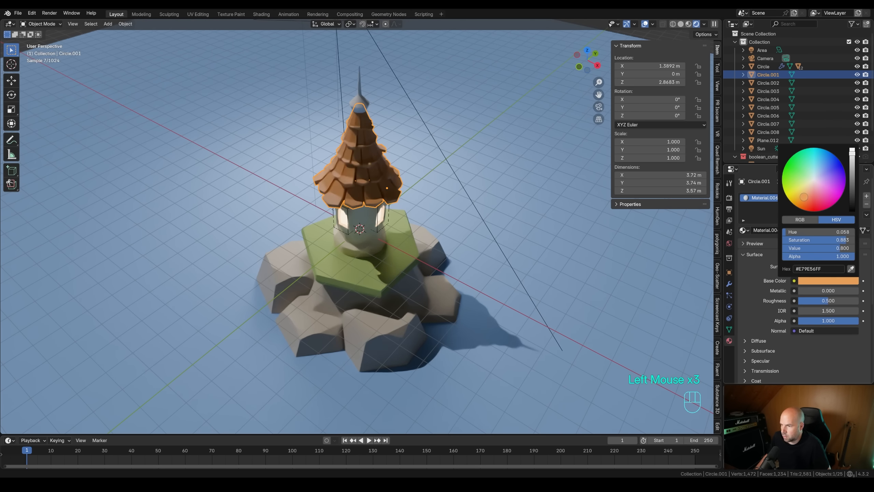
pyautogui.moveTo(802, 198); pyautogui.dragTo(805, 198)
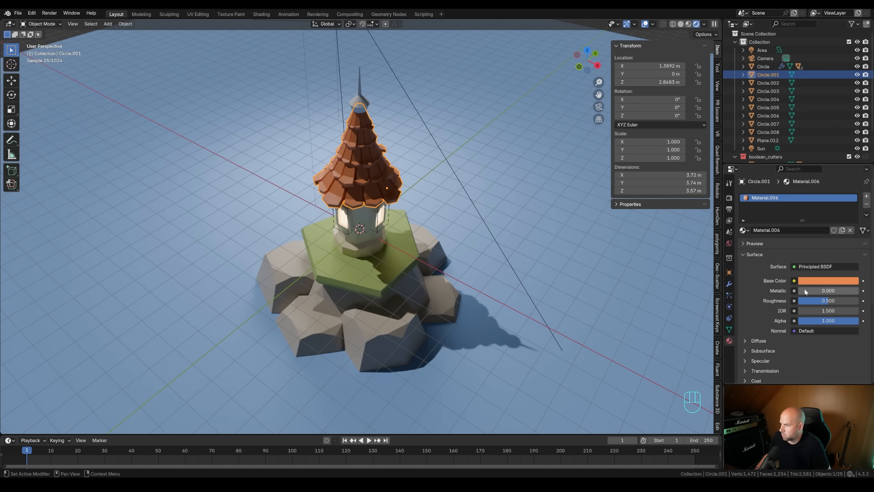
pyautogui.moveTo(831, 301); pyautogui.dragTo(861, 301)
# Give the spire at the roof's tip a new material with a grey base color, #ADADADFF
pyautogui.click(361, 102)
pyautogui.click(775, 230)
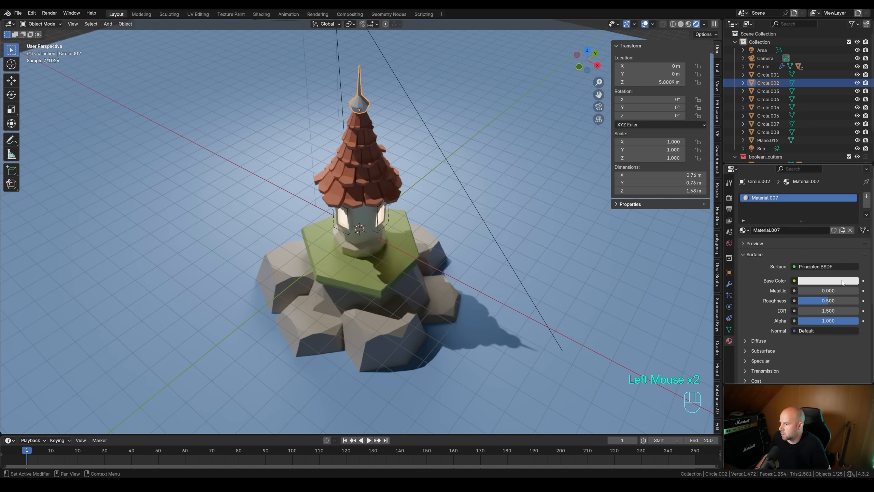
pyautogui.click(827, 280)
pyautogui.moveTo(839, 247); pyautogui.dragTo(805, 248)
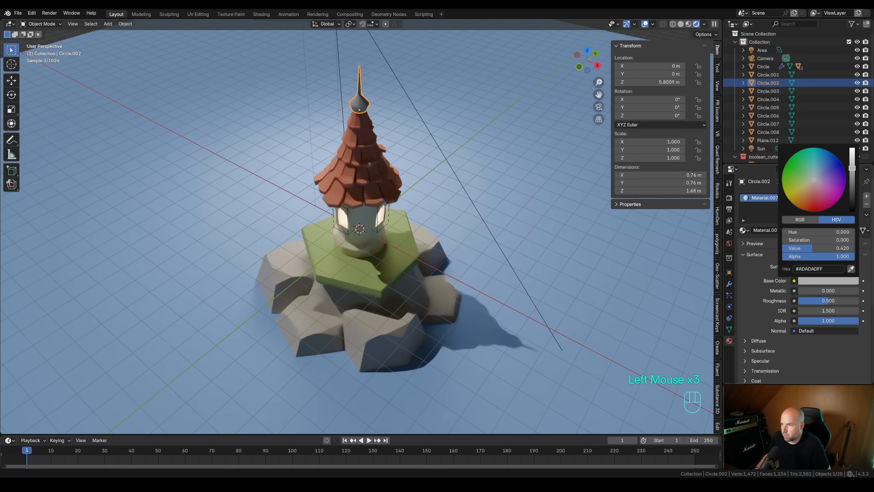
# In the camera view, set the area light's power to 3000 W and its color to warm orange #FFB872
pyautogui.press('KP_0')
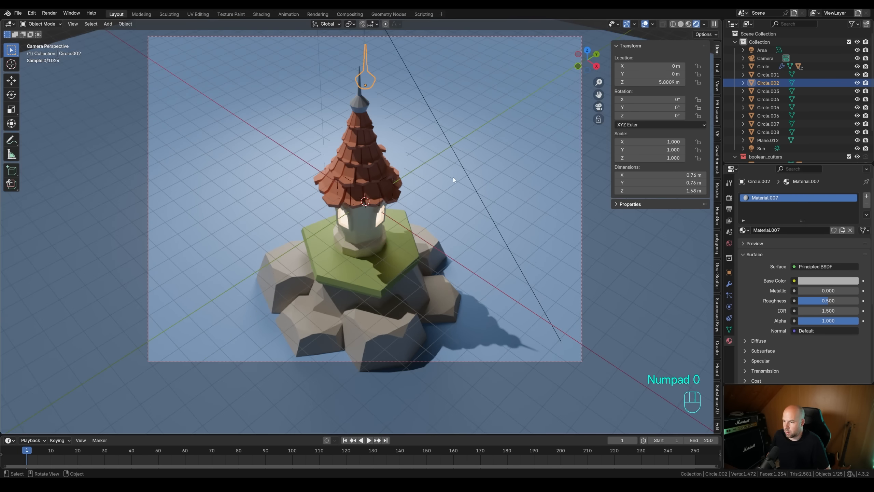
pyautogui.keyDown('shift'); pyautogui.moveTo(453, 179); pyautogui.dragTo(389, 150, button='middle'); pyautogui.keyUp('shift')
pyautogui.scroll(-3, 390, 151)
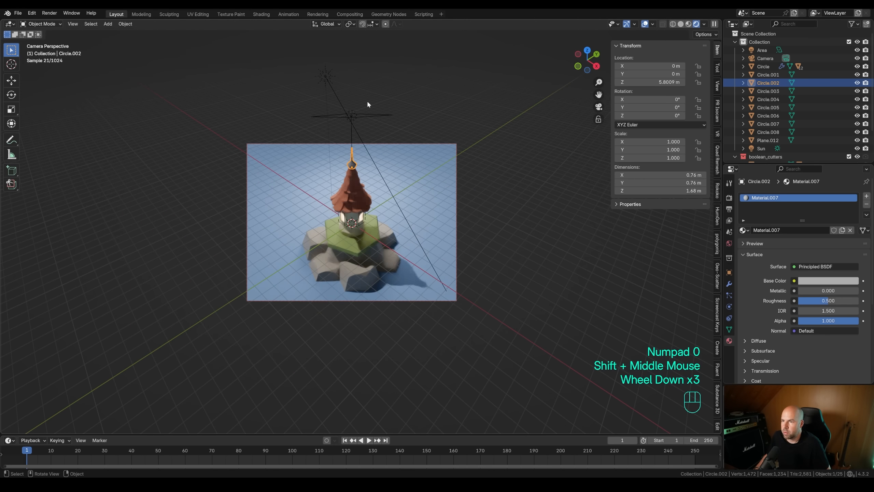
pyautogui.click(357, 117)
pyautogui.click(825, 251)
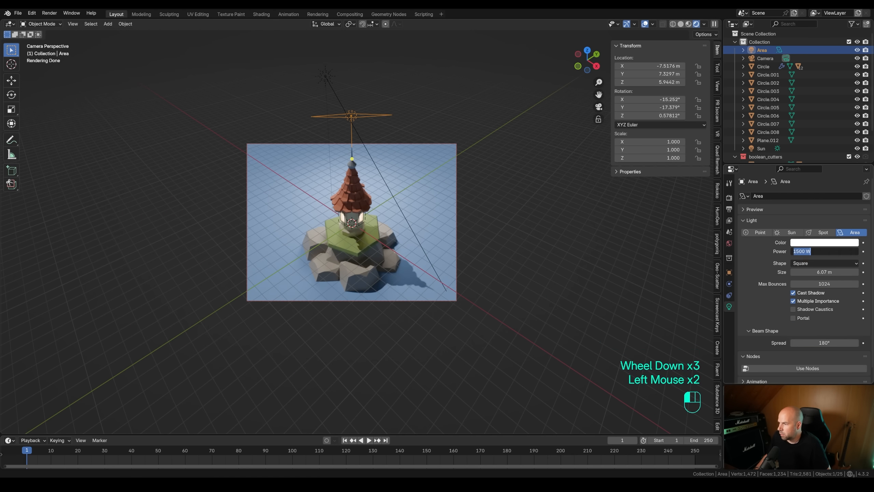
pyautogui.write('300')
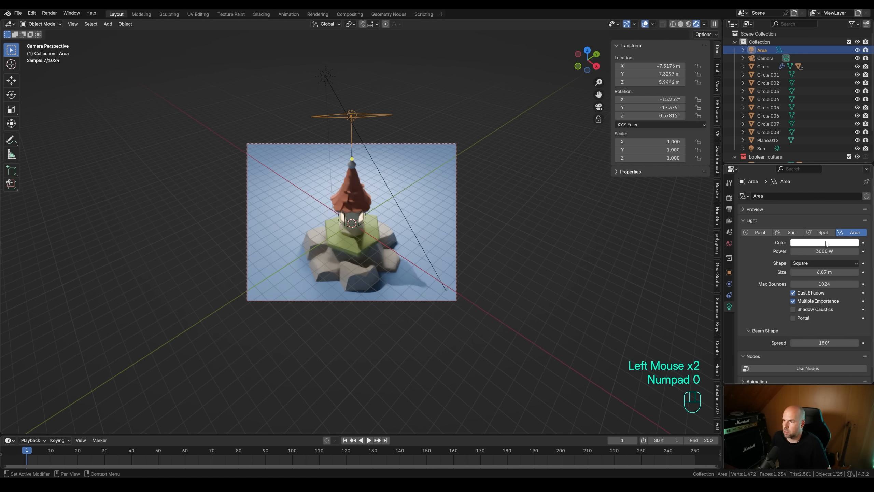
pyautogui.click(824, 242)
pyautogui.moveTo(820, 153); pyautogui.dragTo(805, 165)
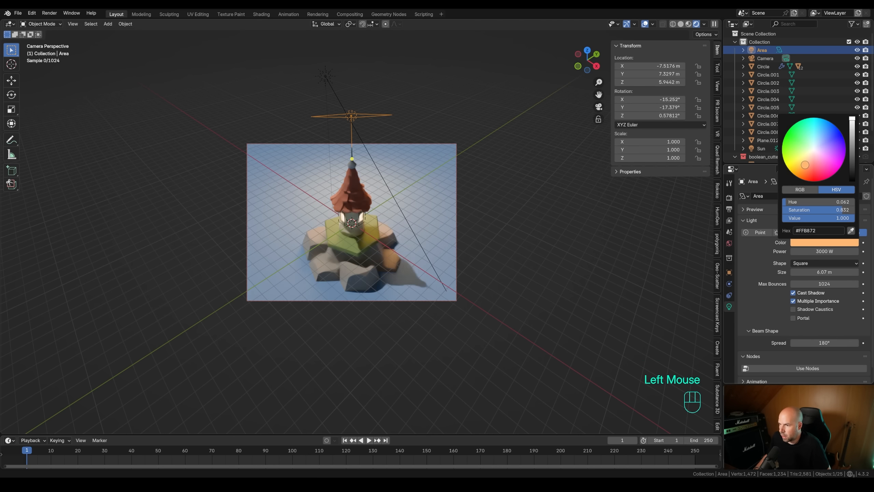
# Change the world background color to a dark, muted blue-violet
pyautogui.click(729, 243)
pyautogui.click(812, 247)
pyautogui.moveTo(852, 159); pyautogui.dragTo(852, 149)
pyautogui.click(828, 140)
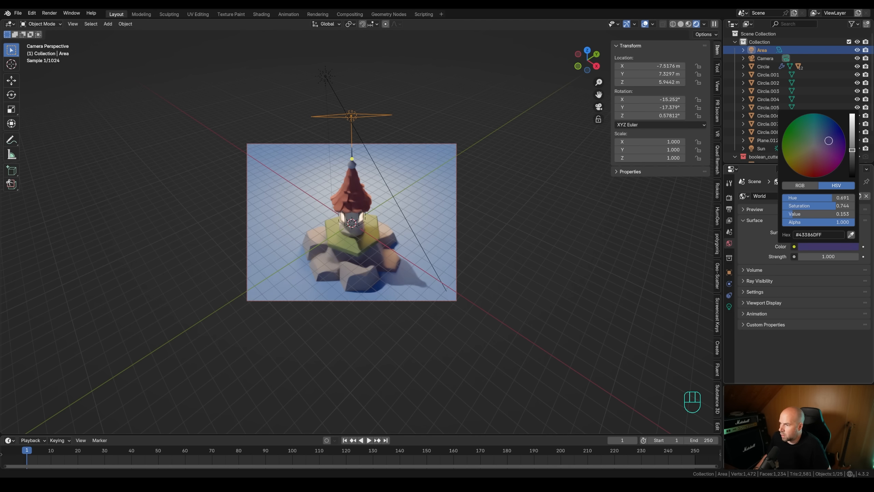
pyautogui.moveTo(827, 135); pyautogui.dragTo(824, 138)
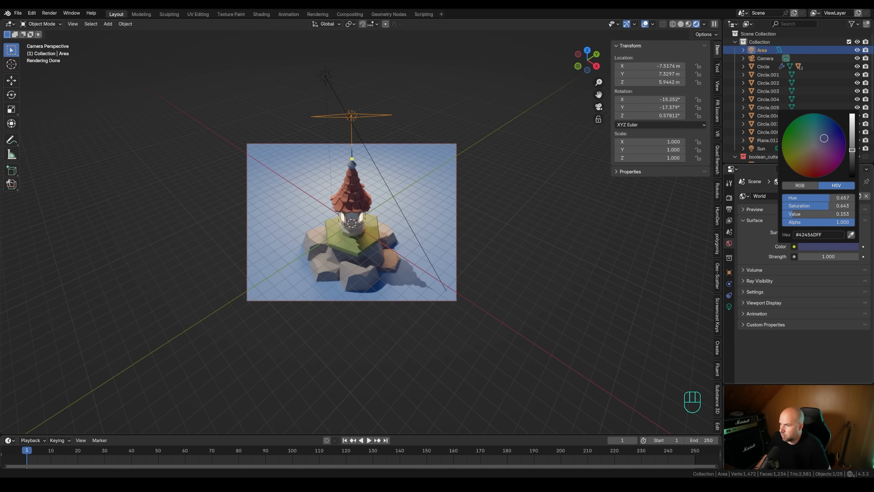
# Set the sun light's strength to 3 and tint its color pale warm yellow
pyautogui.scroll(2, 404, 298)
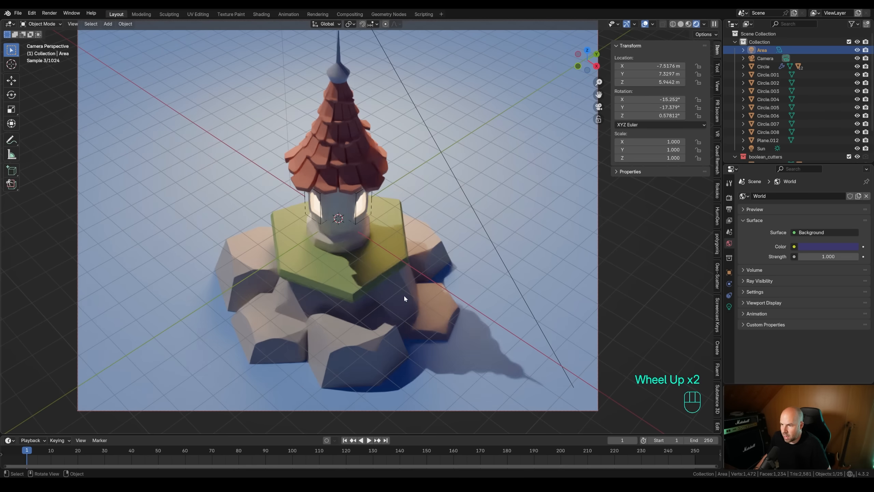
pyautogui.scroll(-1, 366, 314)
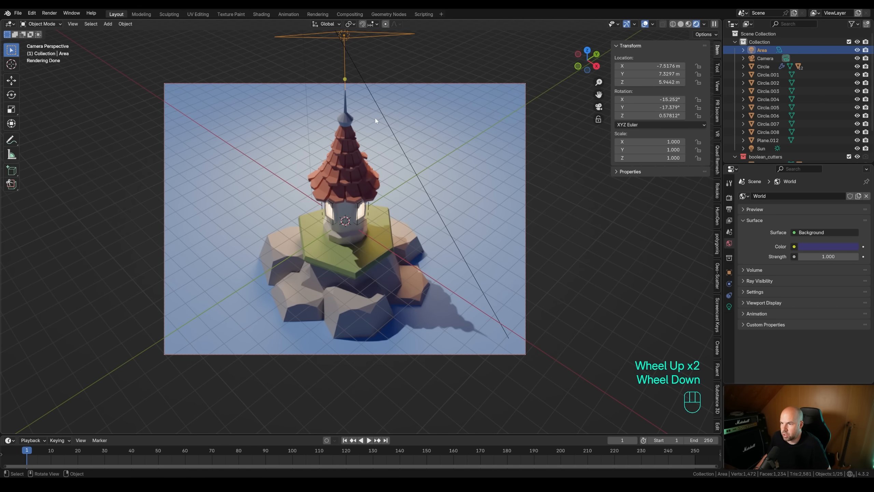
pyautogui.scroll(-2, 375, 121)
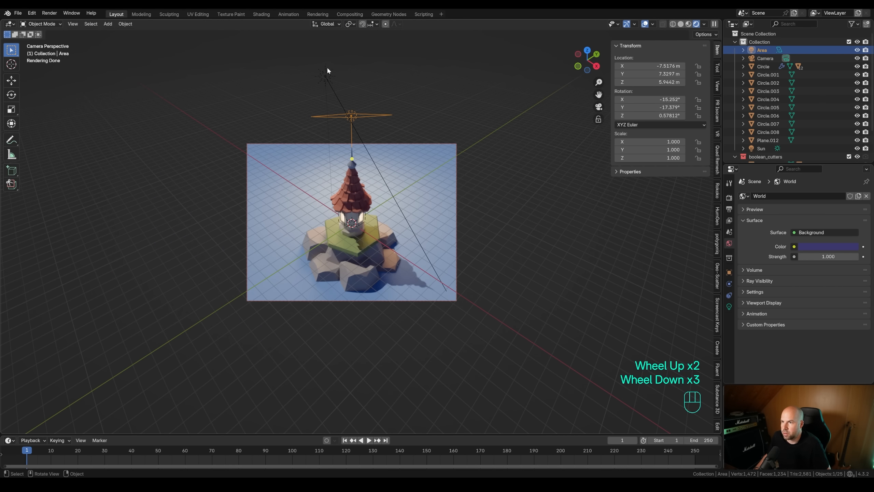
pyautogui.click(326, 73)
pyautogui.click(729, 306)
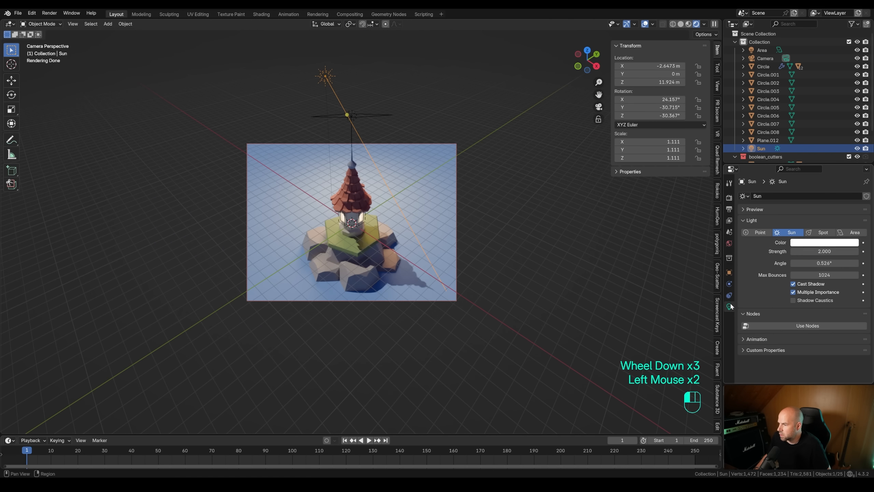
pyautogui.click(802, 251)
pyautogui.write('3')
pyautogui.press('Return')
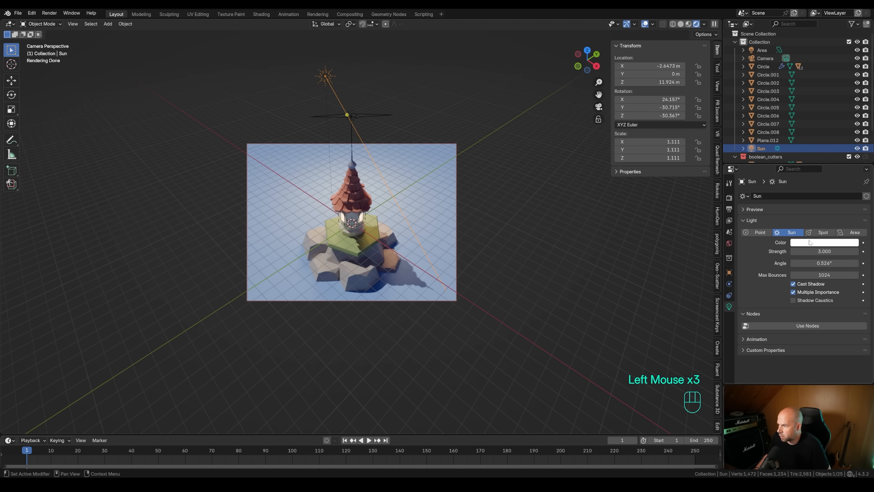
pyautogui.click(808, 242)
pyautogui.click(809, 154)
pyautogui.moveTo(807, 157); pyautogui.dragTo(809, 155)
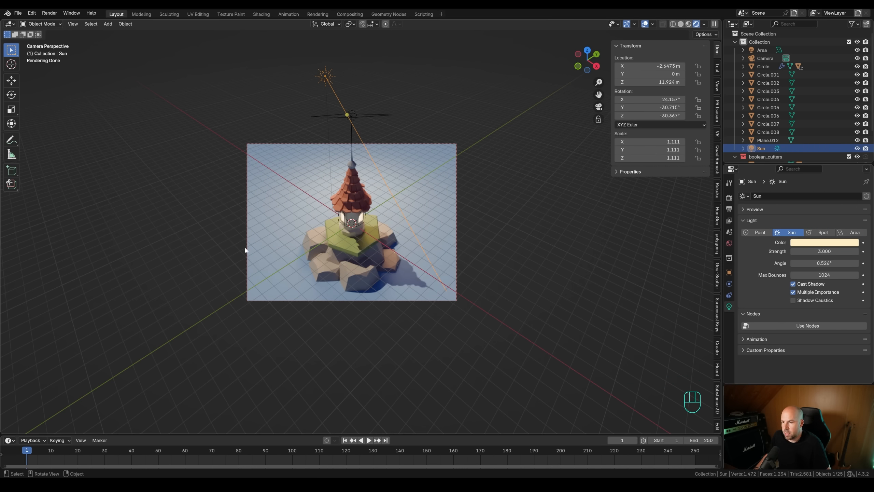
# Set the render's color management look to High Contrast and raise the exposure to about 0.43
pyautogui.scroll(2, 351, 223)
pyautogui.keyDown('shift'); pyautogui.moveTo(351, 223); pyautogui.dragTo(373, 239, button='middle'); pyautogui.keyUp('shift')
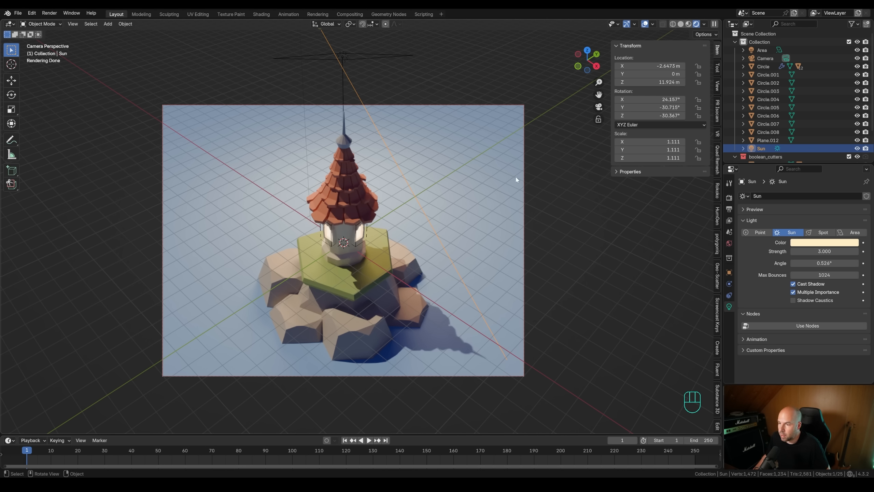
pyautogui.scroll(-2, 577, 212)
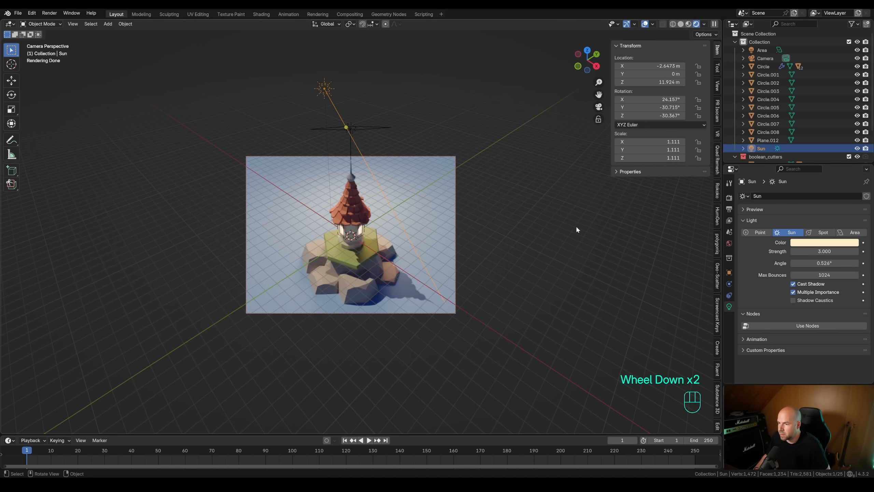
pyautogui.scroll(2, 577, 230)
pyautogui.click(729, 198)
pyautogui.scroll(-2, 769, 330)
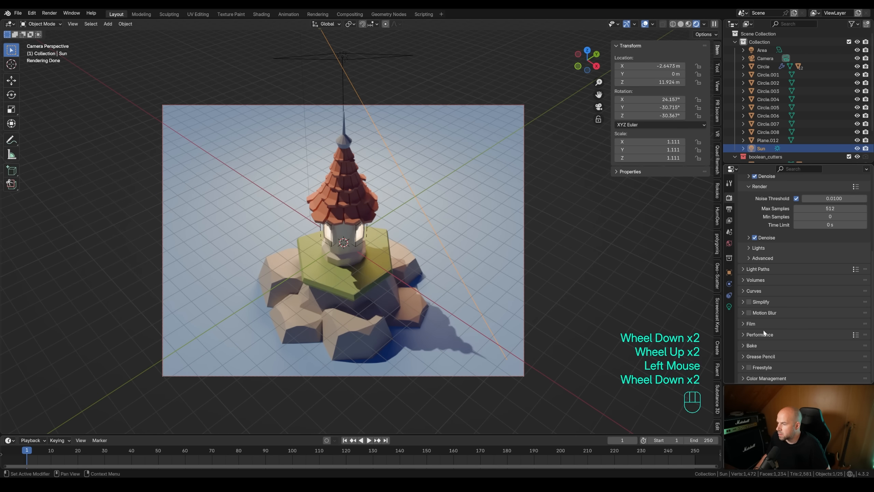
pyautogui.click(766, 378)
pyautogui.scroll(-1, 784, 333)
pyautogui.click(811, 314)
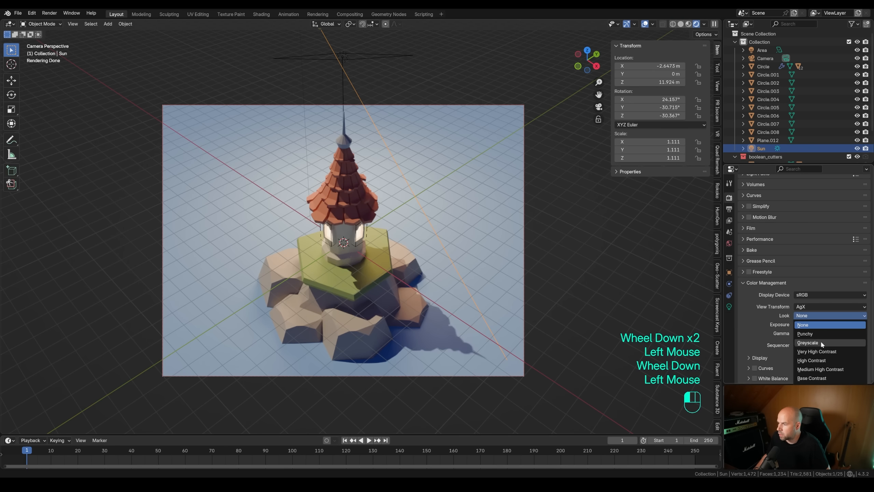
pyautogui.click(815, 359)
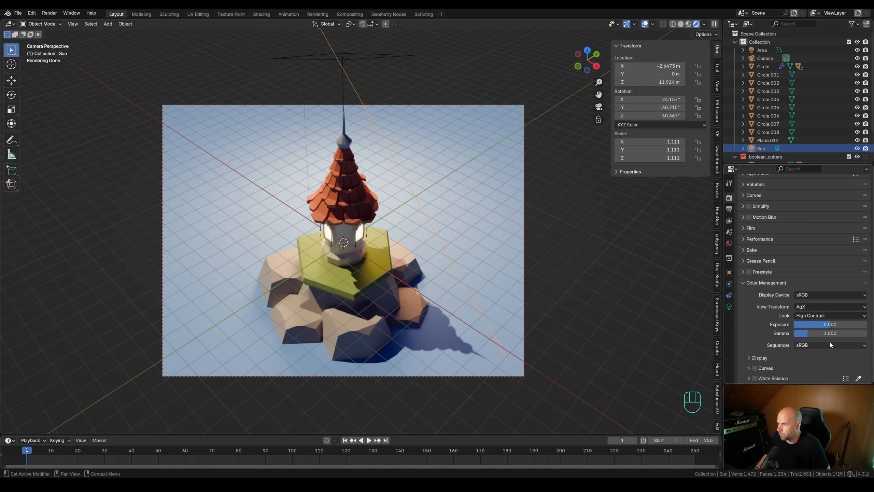
pyautogui.moveTo(833, 324); pyautogui.dragTo(833, 322)
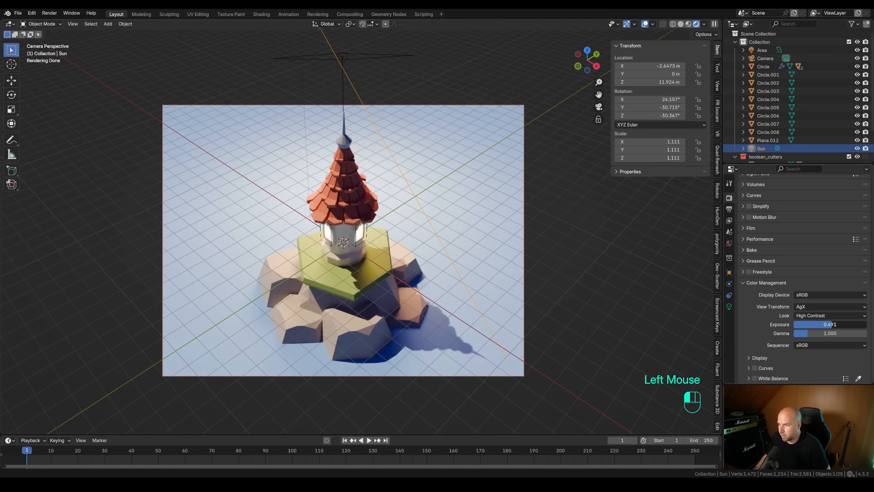
# Switch the color management look to Medium High Contrast and lower the exposure to about 0.12
pyautogui.click(832, 315)
pyautogui.click(826, 368)
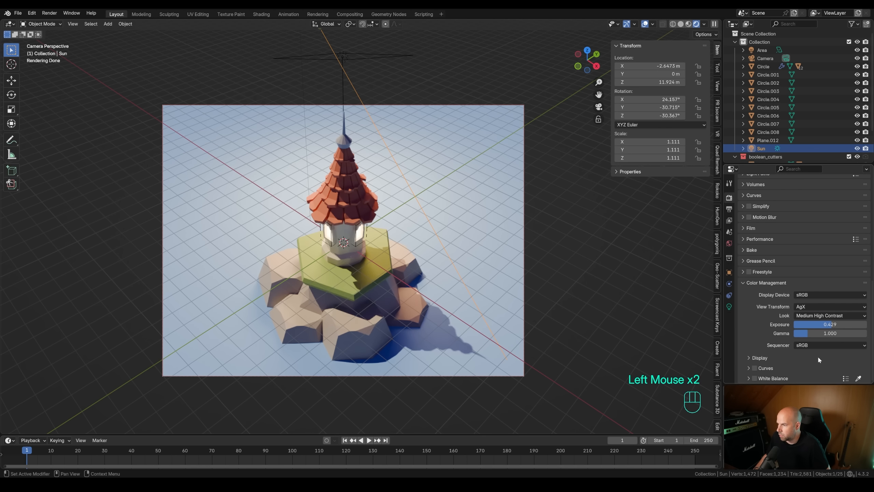
pyautogui.moveTo(834, 324); pyautogui.dragTo(828, 324)
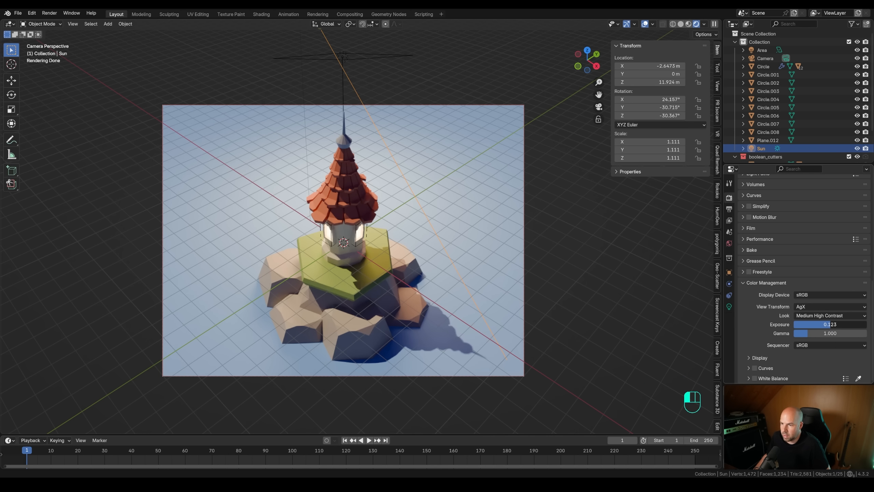
# Darken the blue base color of the ground plane's material by lowering its value
pyautogui.click(441, 222)
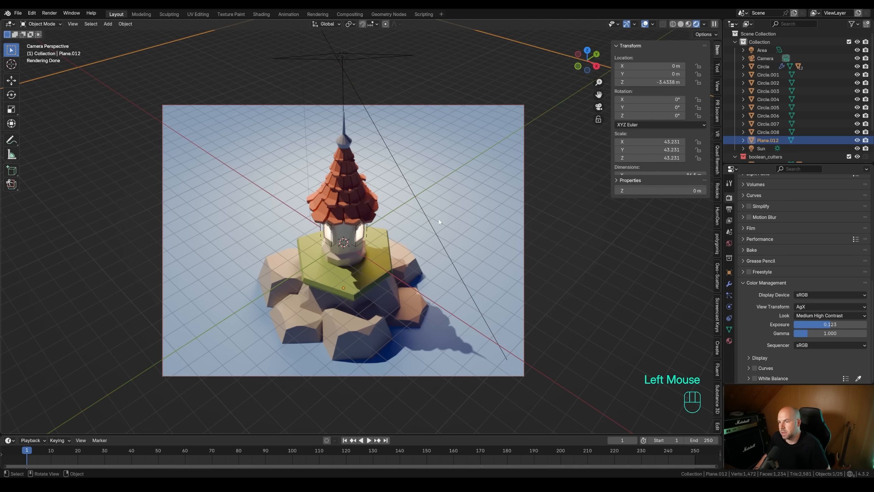
pyautogui.click(730, 341)
pyautogui.scroll(2, 811, 243)
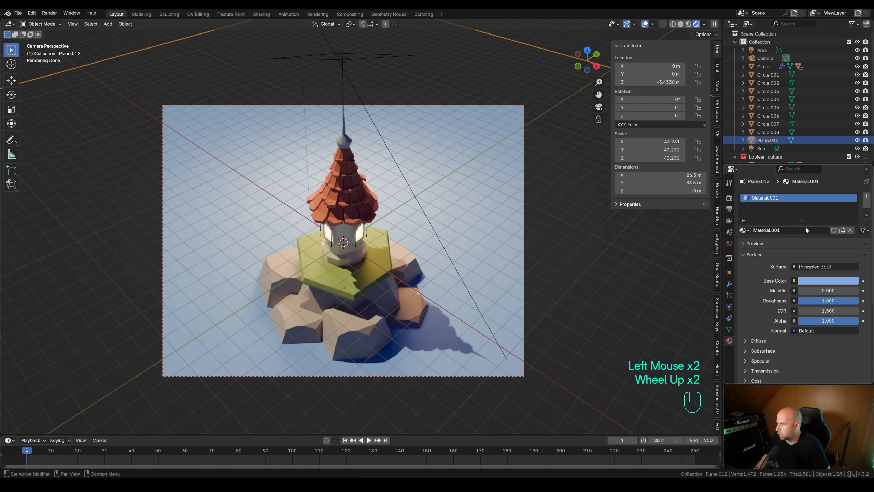
pyautogui.click(828, 281)
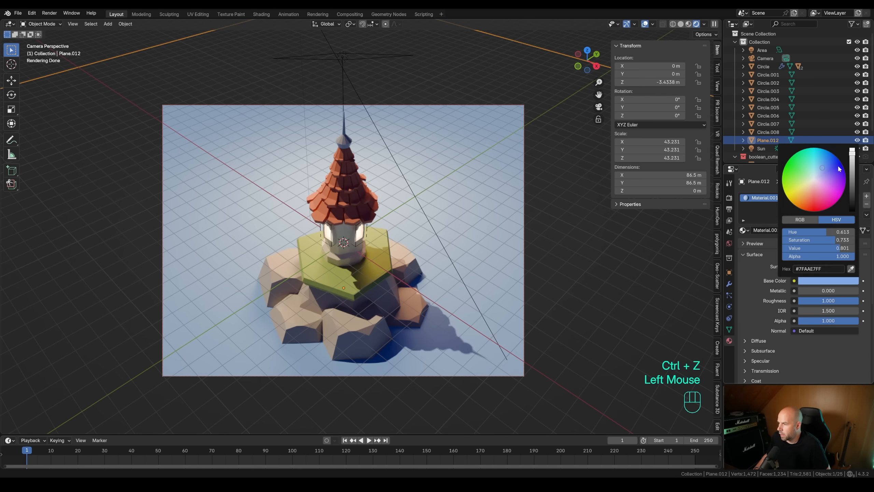
pyautogui.moveTo(852, 155); pyautogui.dragTo(852, 179)
# Duplicate the warm area light above the tower and lower the copy about 5.24 m along the Z axis
pyautogui.click(343, 56)
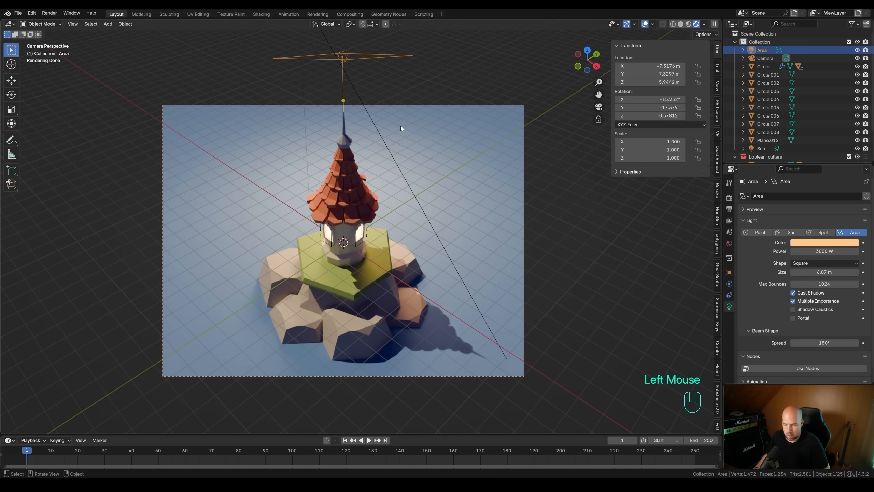
pyautogui.hotkey('shift', 'd')
pyautogui.press('z')
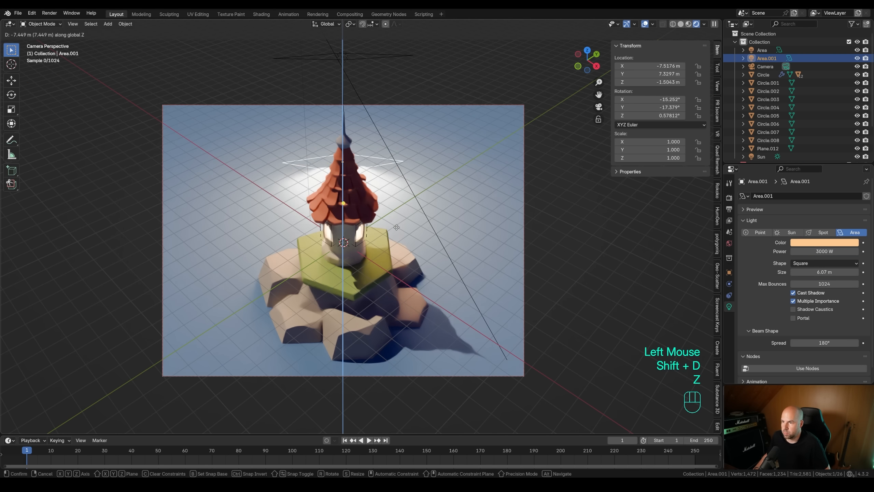
pyautogui.click(414, 154)
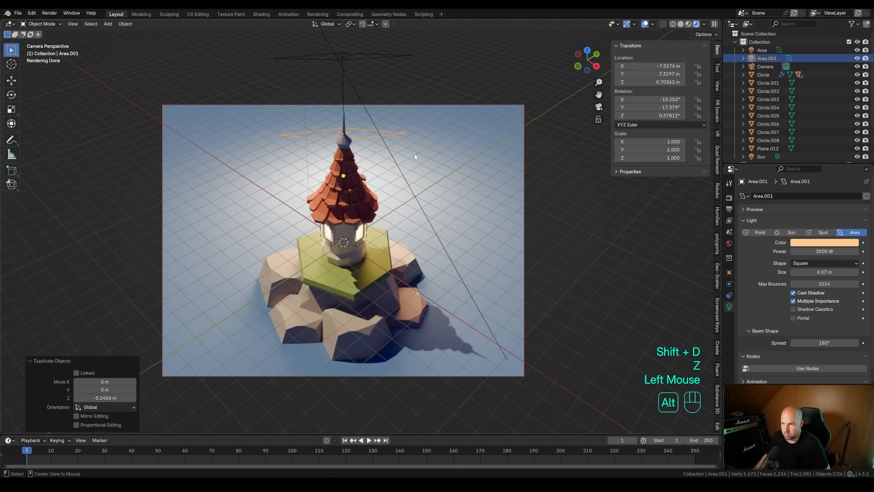
# Clear the duplicated area light's rotation and shift it horizontally about 2.08 m in X and -1.96 m in Y
pyautogui.hotkey('alt', 'r')
pyautogui.press('g')
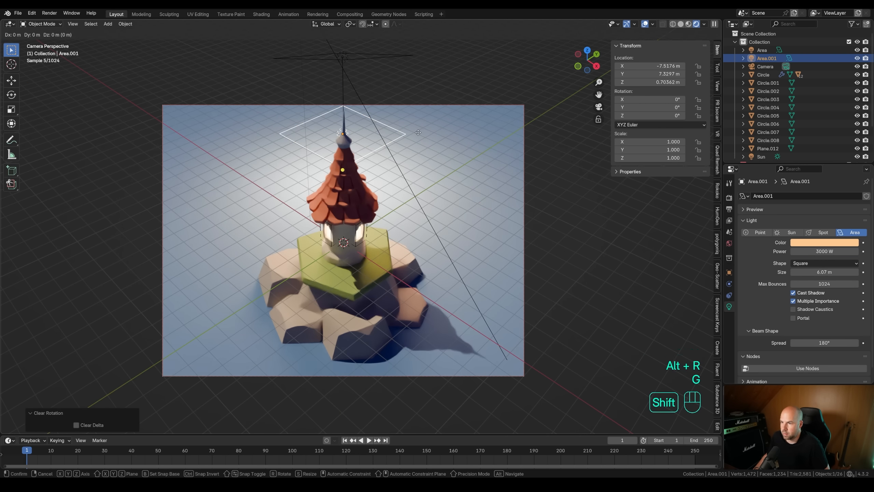
pyautogui.hotkey('shift', 'z')
pyautogui.click(422, 172)
# Tint the lowered area light cyan (#80FFF2) and set its power to 5000 W
pyautogui.click(834, 242)
pyautogui.moveTo(822, 138)
pyautogui.mouseDown()
pyautogui.moveTo(805, 132)
pyautogui.moveTo(812, 133)
pyautogui.mouseUp()
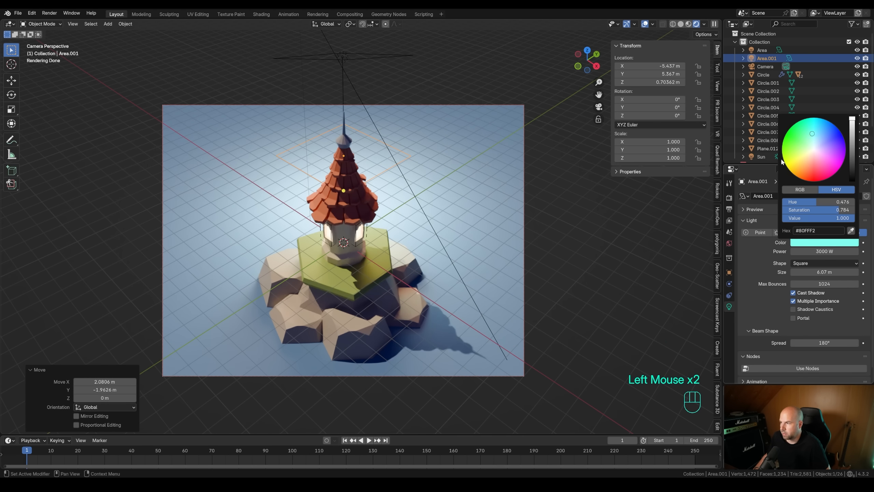
pyautogui.click(824, 252)
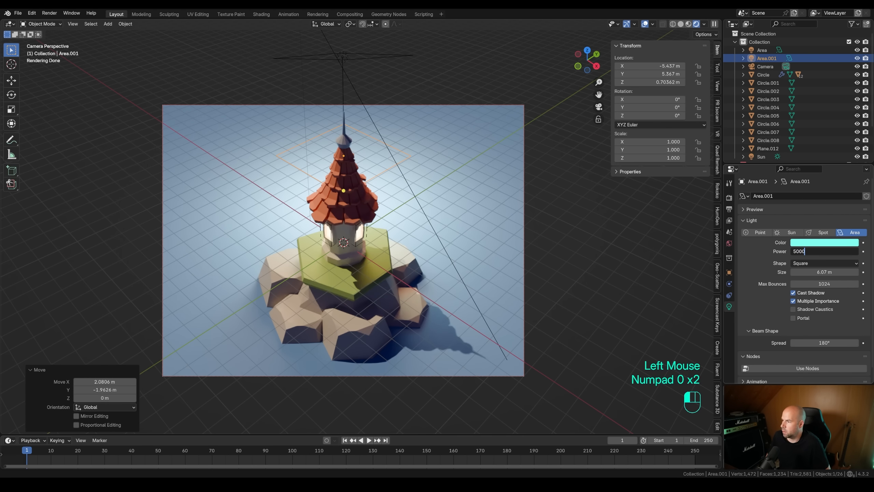
pyautogui.press('Return')
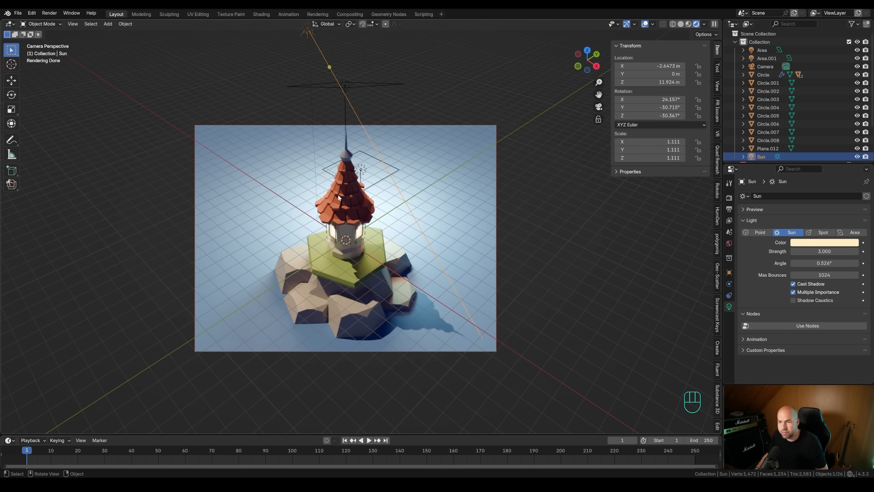
# Duplicate the original warm area light and move the copy horizontally about 18.97 m in X and 2.68 m in Y
pyautogui.click(351, 88)
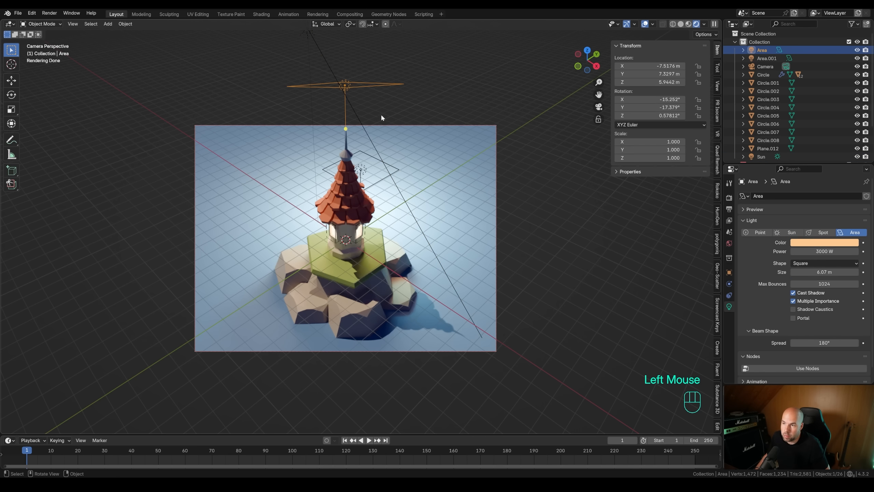
pyautogui.hotkey('shift', 'd')
pyautogui.hotkey('shift', 'z')
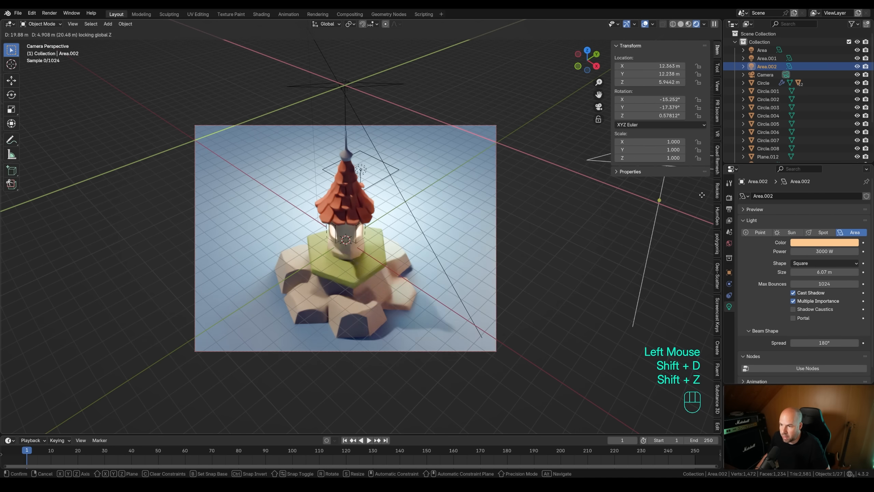
pyautogui.click(680, 203)
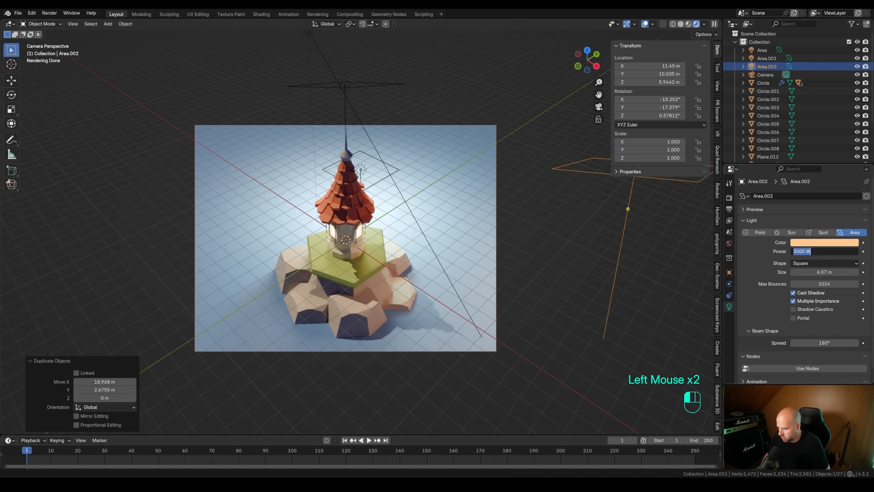
# Set the new side area light's power to 1500 W and move it horizontally about -1.64 m in X and -2.33 m in Y
pyautogui.write('0g')
pyautogui.hotkey('shift', 'z')
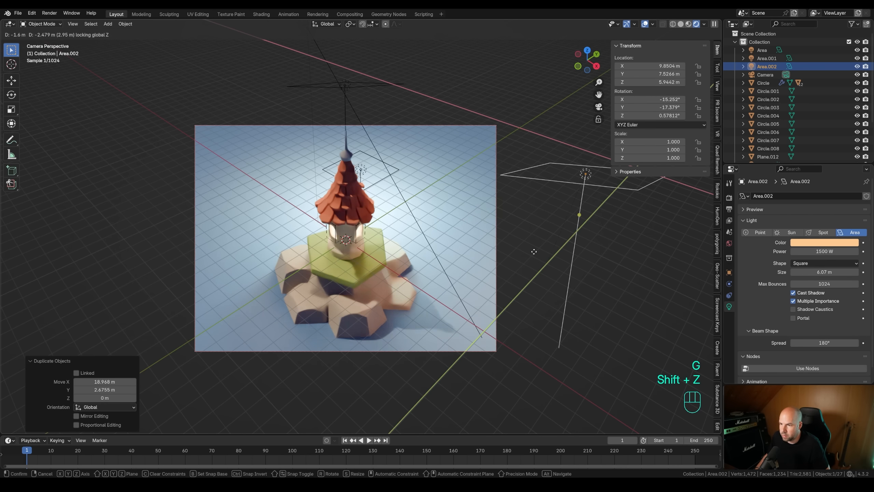
pyautogui.click(535, 247)
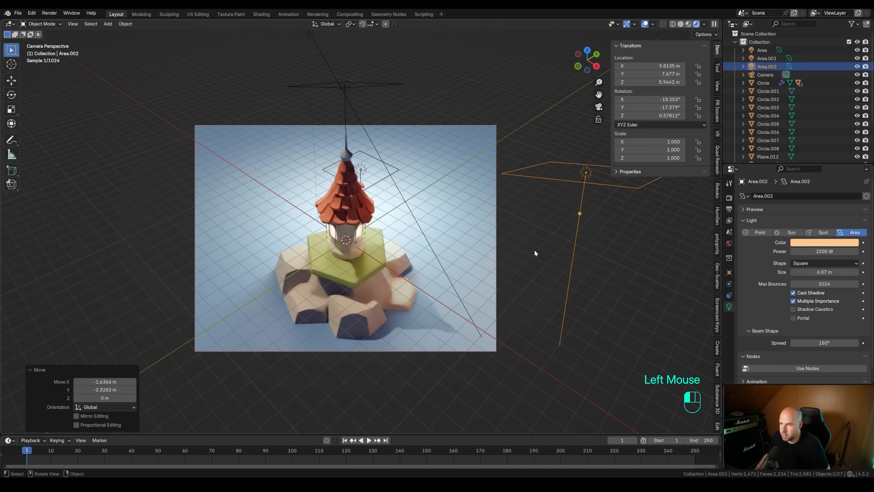
# Change the side area light's color to a saturated orange, #FFA02C
pyautogui.scroll(3, 355, 243)
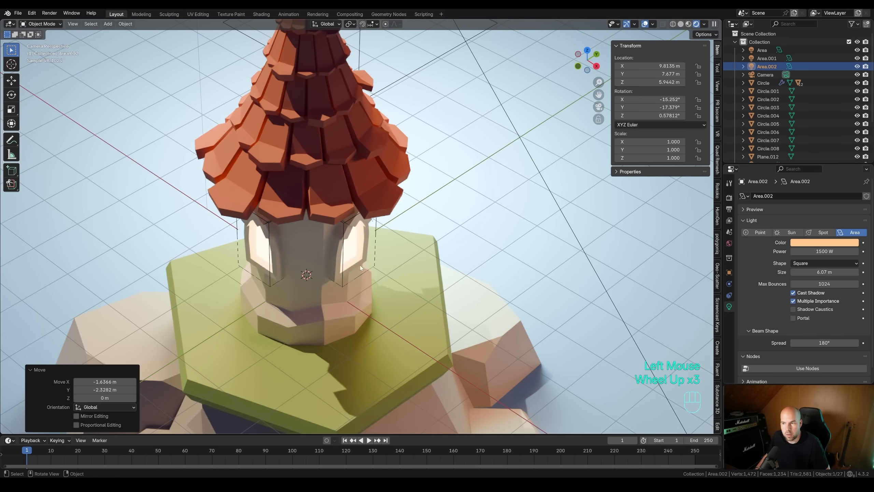
pyautogui.scroll(-2, 361, 299)
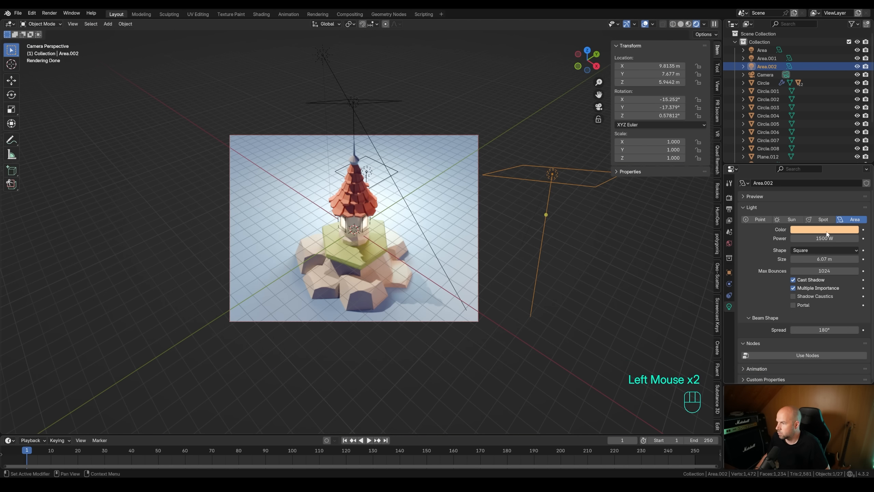
pyautogui.click(827, 231)
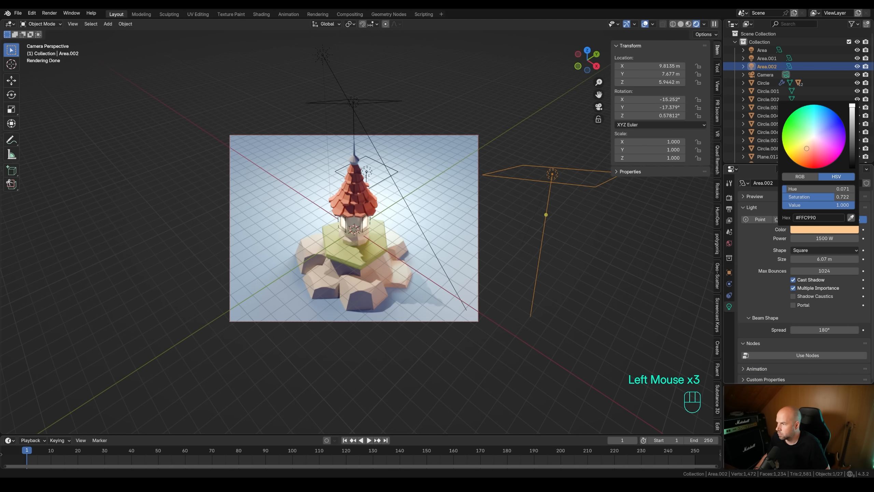
pyautogui.moveTo(819, 146); pyautogui.dragTo(798, 158)
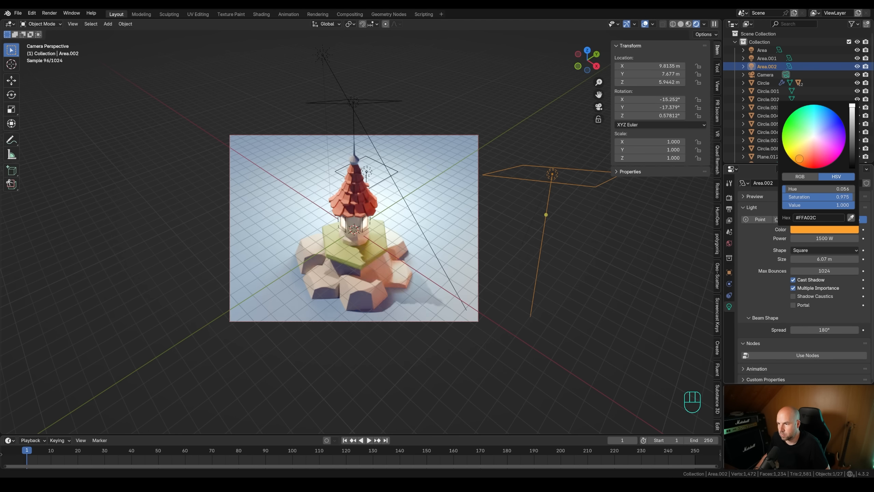
# Move the cyan area light horizontally from behind the tower to the side opposite the orange light
pyautogui.click(366, 171)
pyautogui.press('g')
pyautogui.hotkey('shift', 'z')
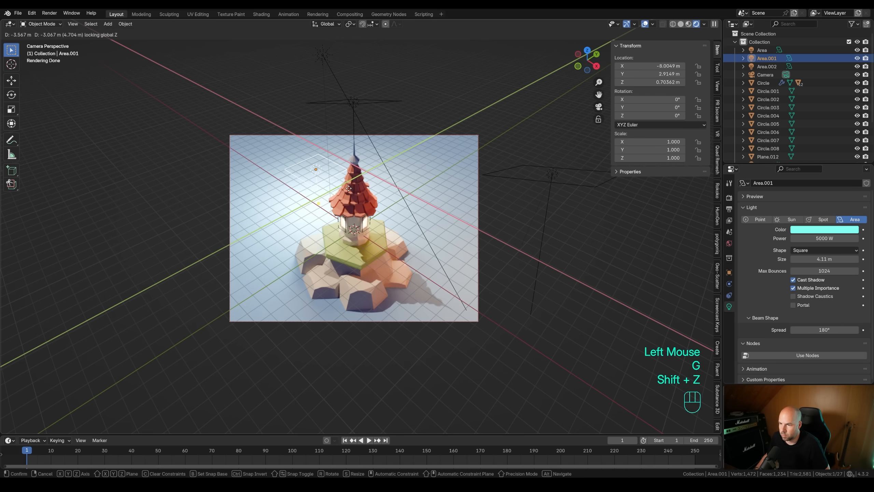
pyautogui.click(361, 191)
# Rotate the sun light to change the direction in which it illuminates the tower
pyautogui.doubleClick(323, 62)
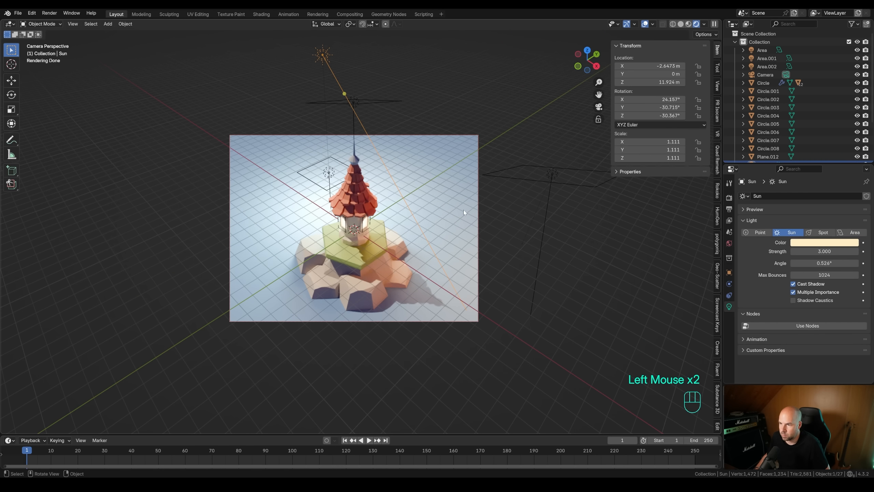
pyautogui.press('r')
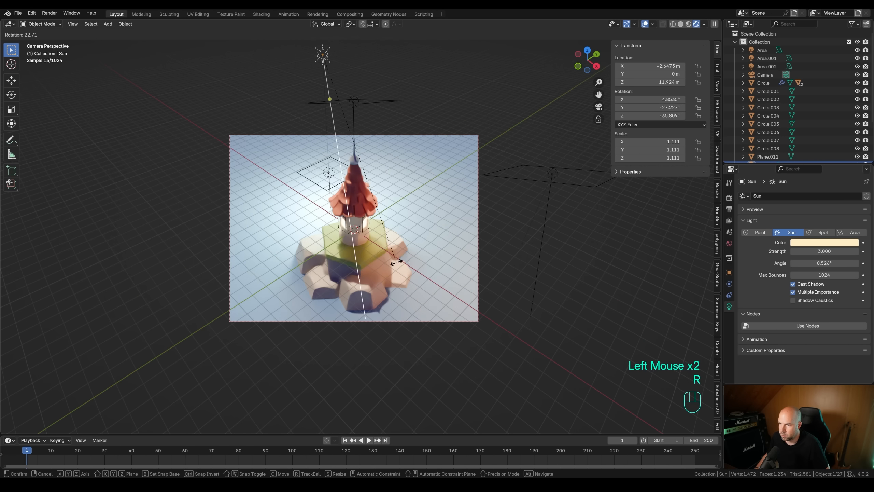